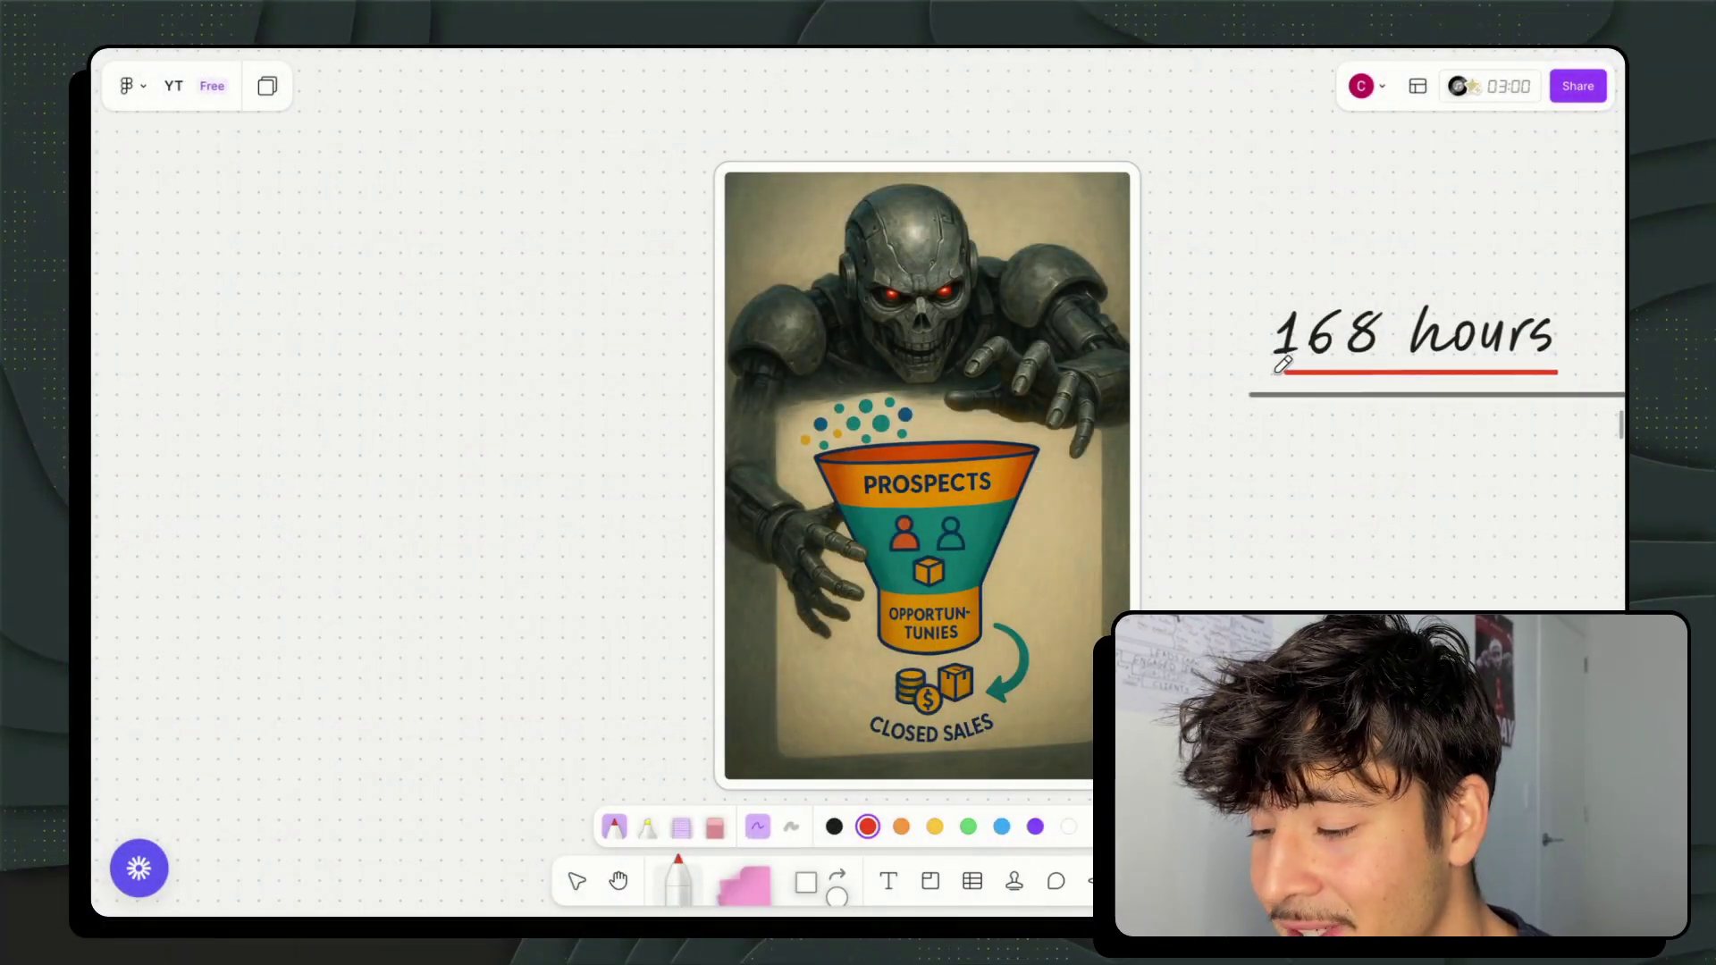
Step: Draw a red tick beside Business use and a red line from the meme toward the calendar
scroll(1419, 530, "right", 15)
scroll(1419, 530, "up", 3)
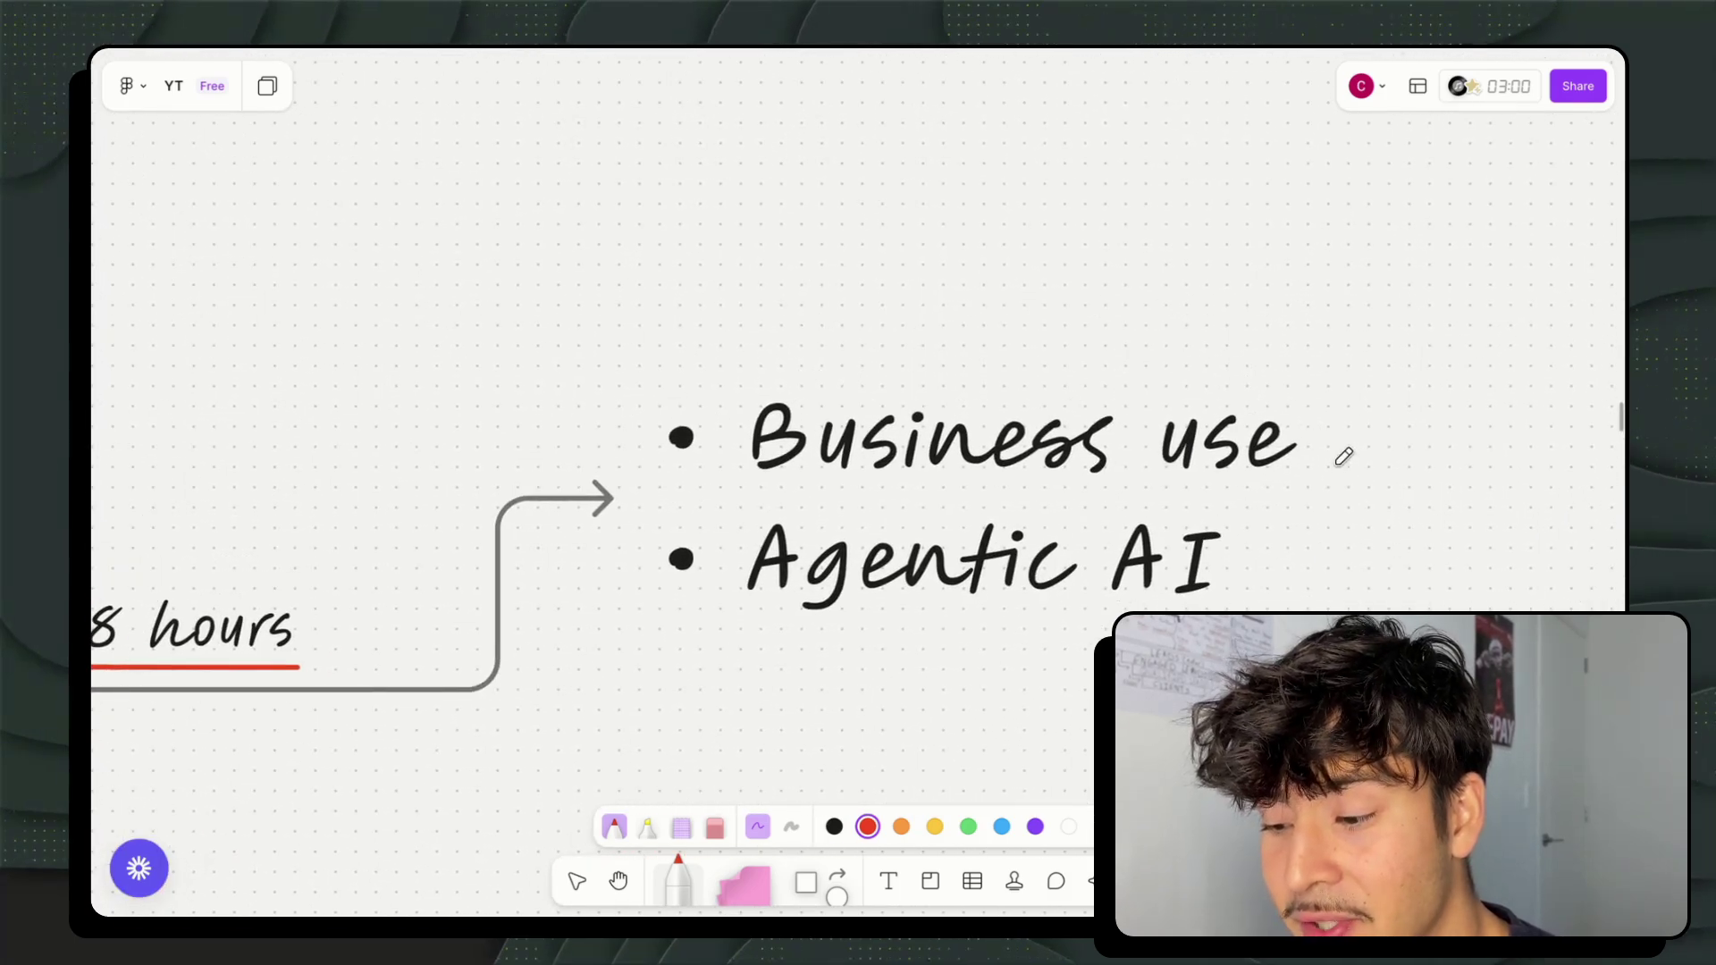
left_click_drag(1315, 429, 1481, 288)
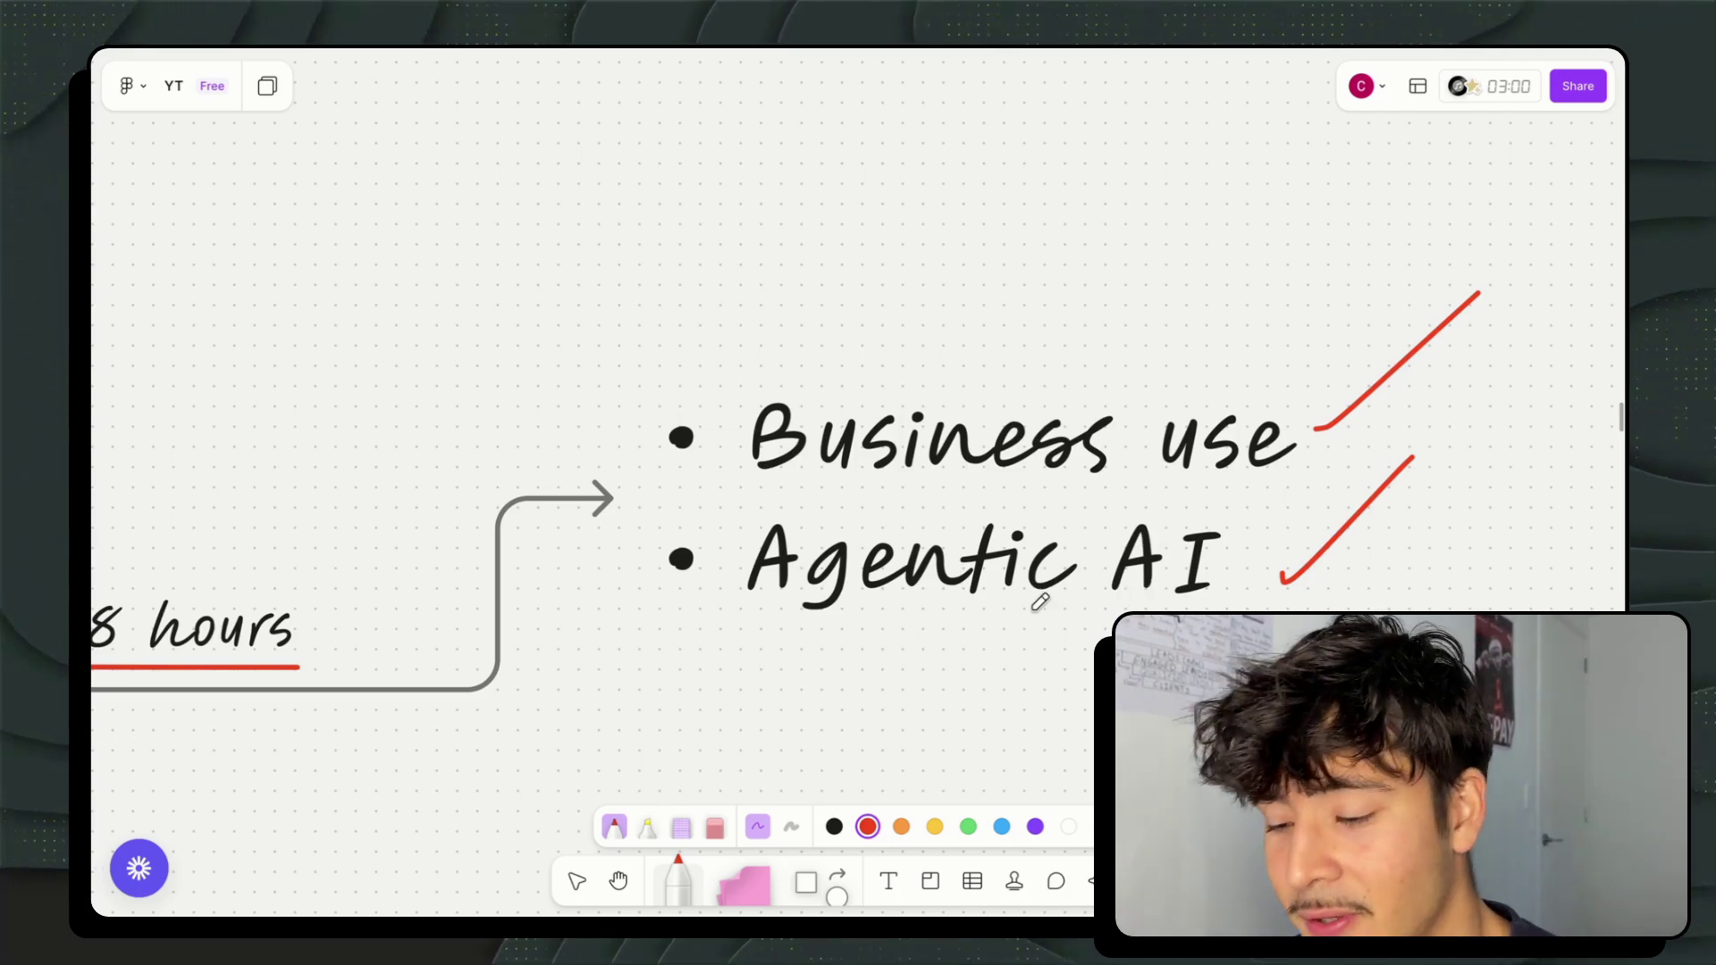
scroll(1039, 601, "down", 10)
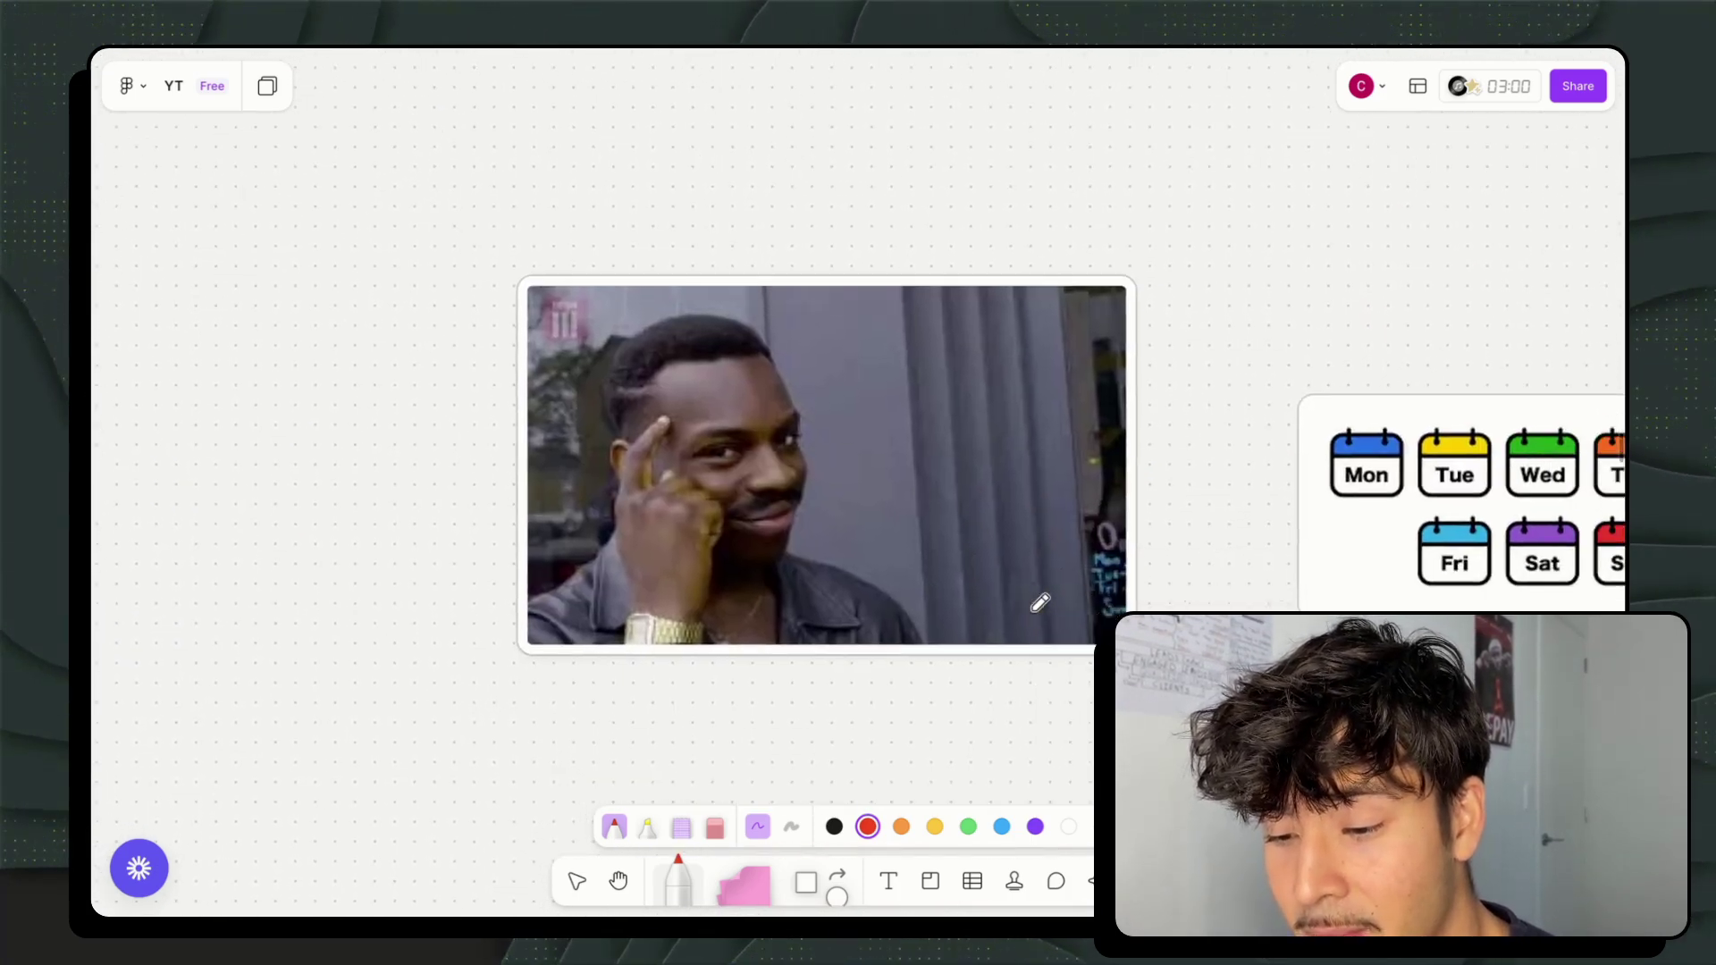
scroll(1040, 601, "right", 3)
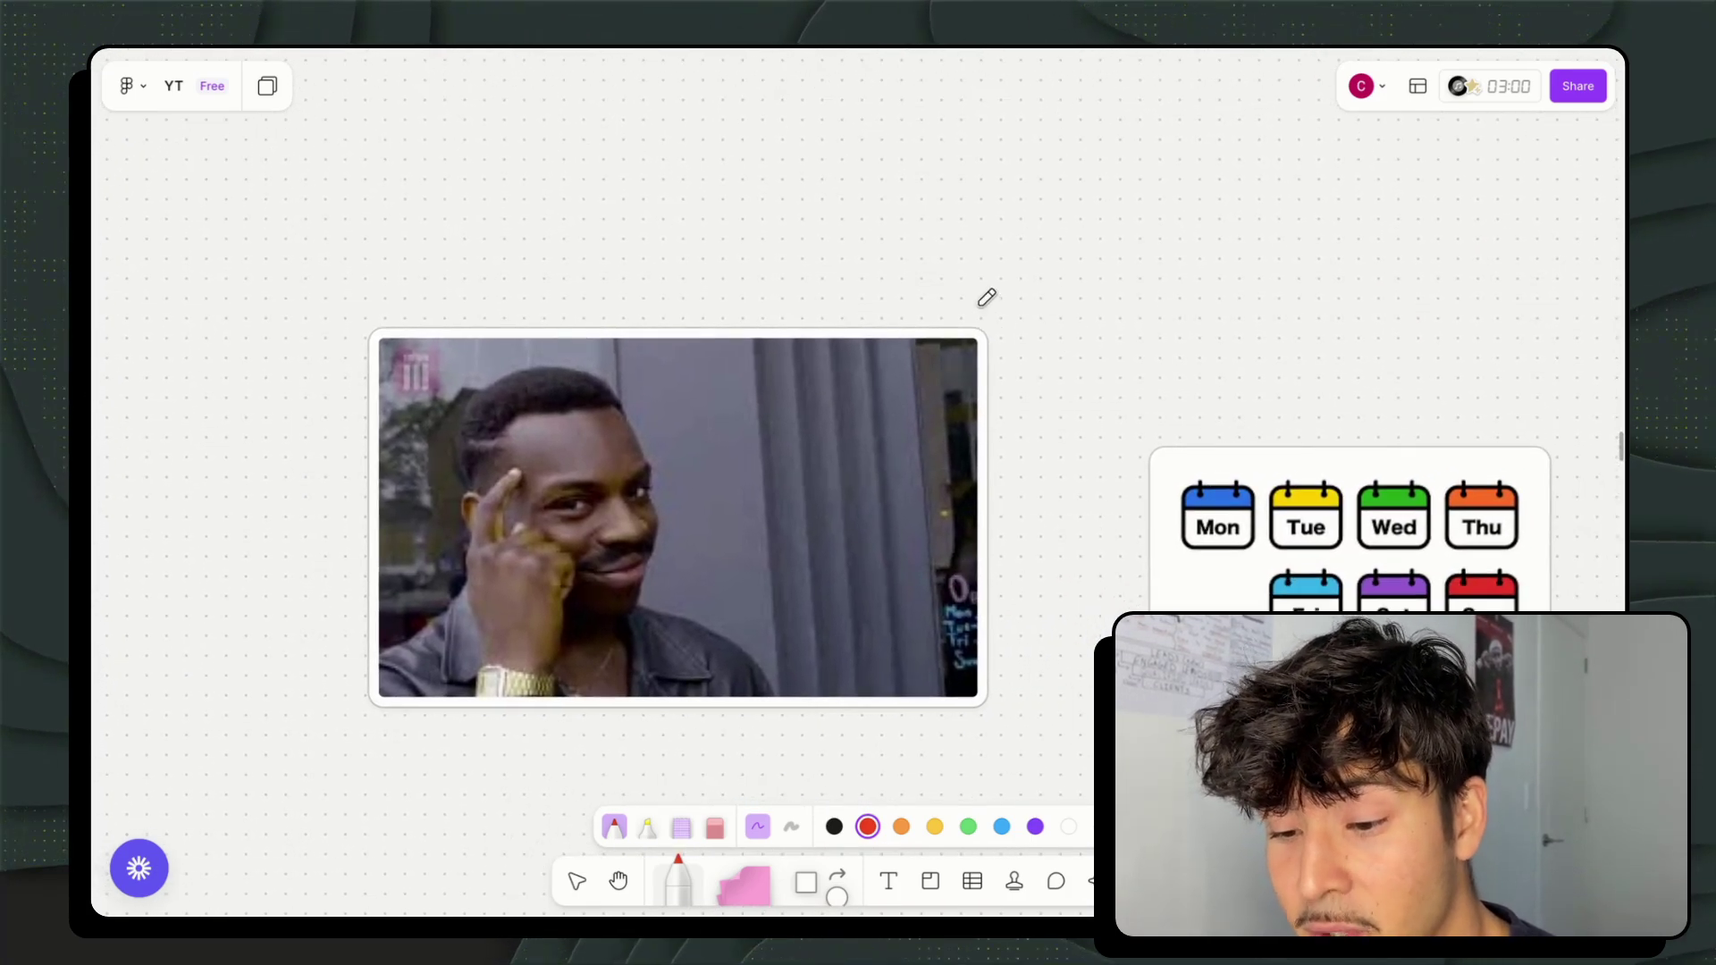
left_click_drag(1180, 320, 1260, 419)
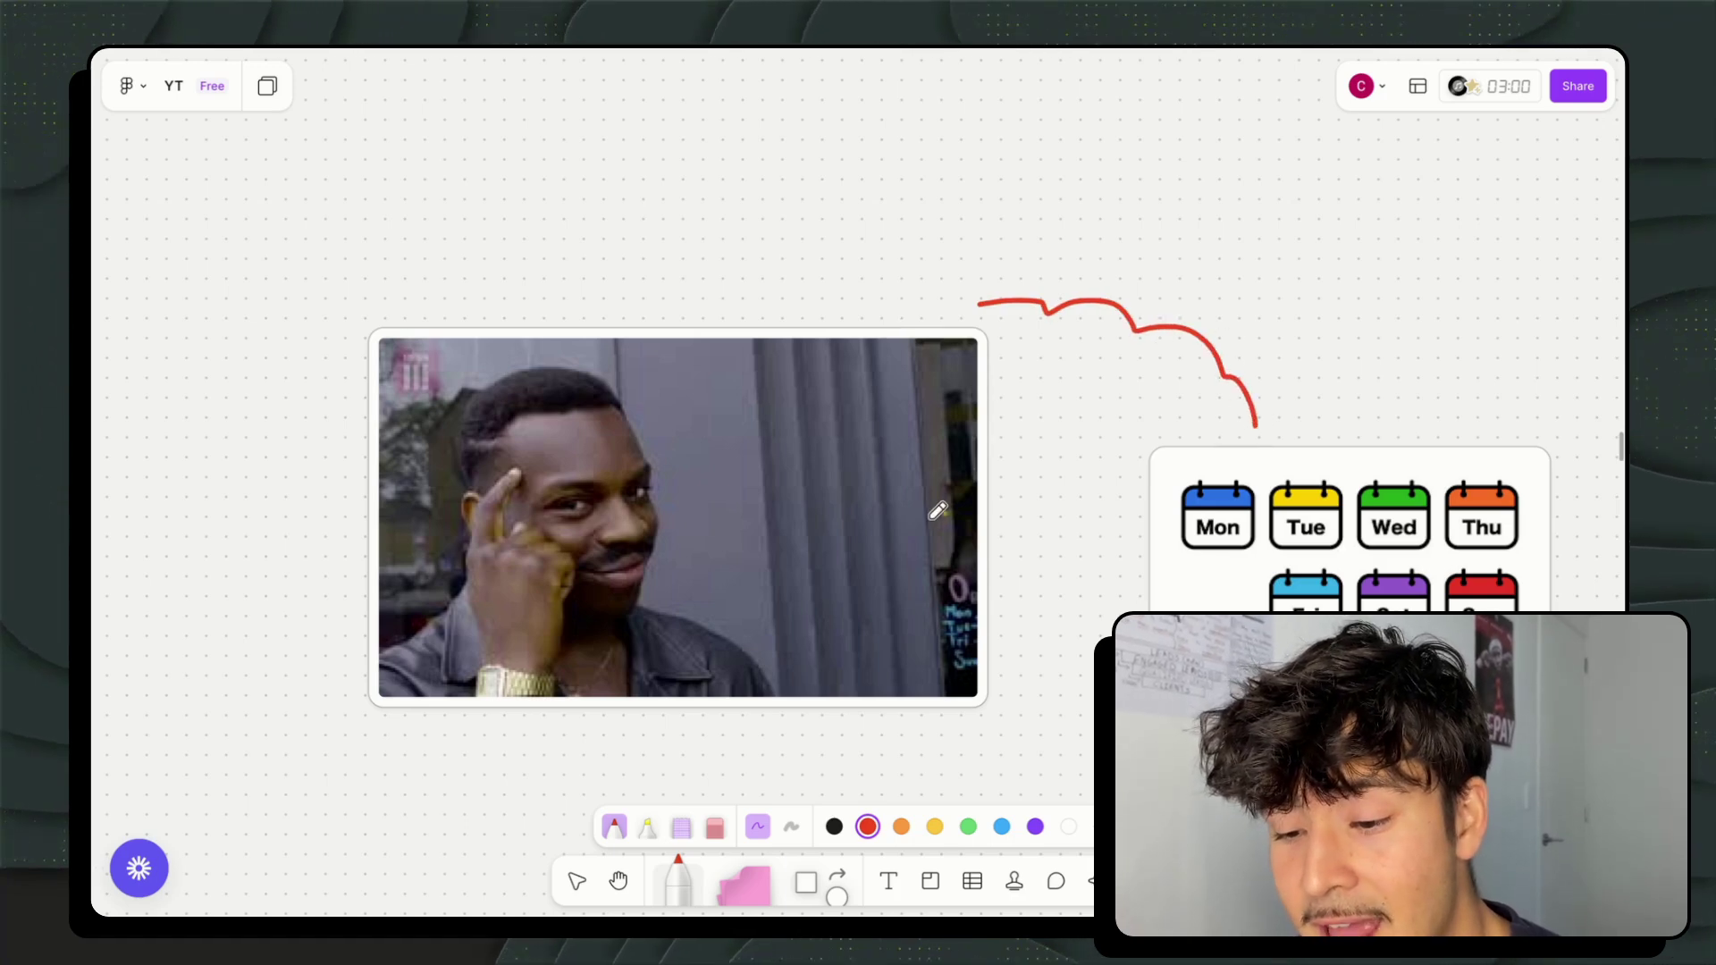
Step: Loop a red freehand circle around the Make, n8n and Relevance AI logo cards
scroll(938, 511, "down", 3)
scroll(938, 512, "down", 5)
scroll(938, 512, "down", 3)
scroll(934, 509, "down", 1)
mouse_move(937, 451)
left_mouse_down()
mouse_move(1042, 444)
mouse_move(907, 724)
mouse_move(525, 518)
left_mouse_up()
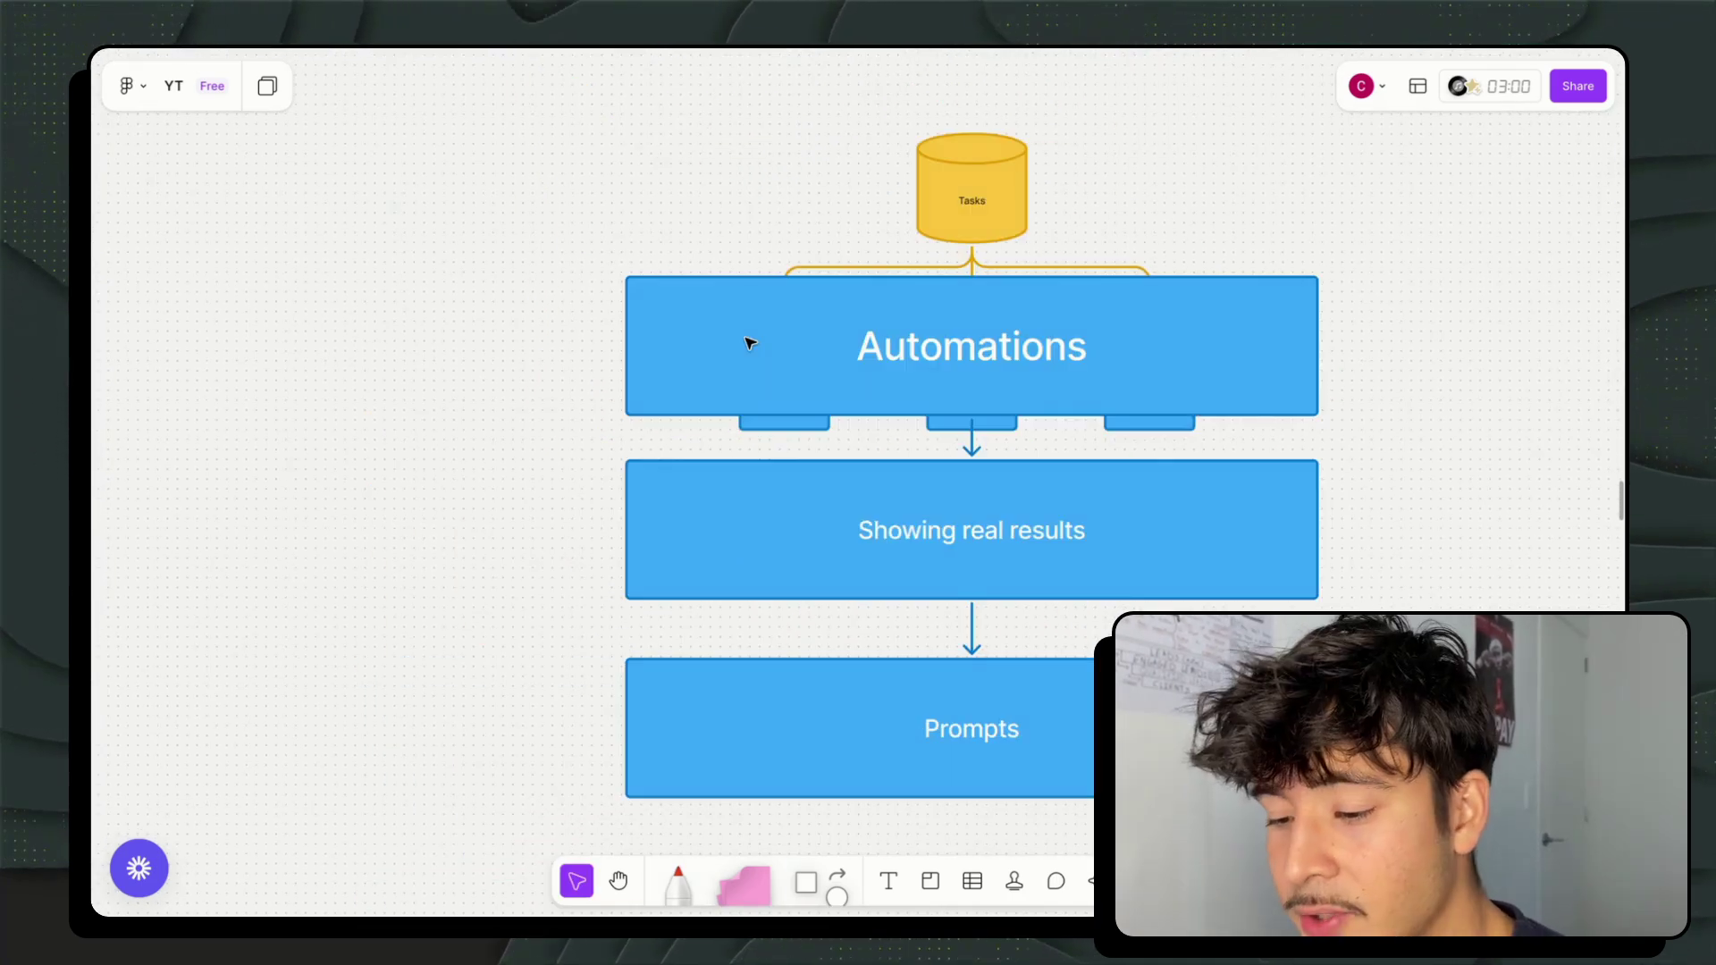
Step: Underline the three boxes beneath Automations in red and tick beside Showing real results
left_click_drag(747, 341, 749, 256)
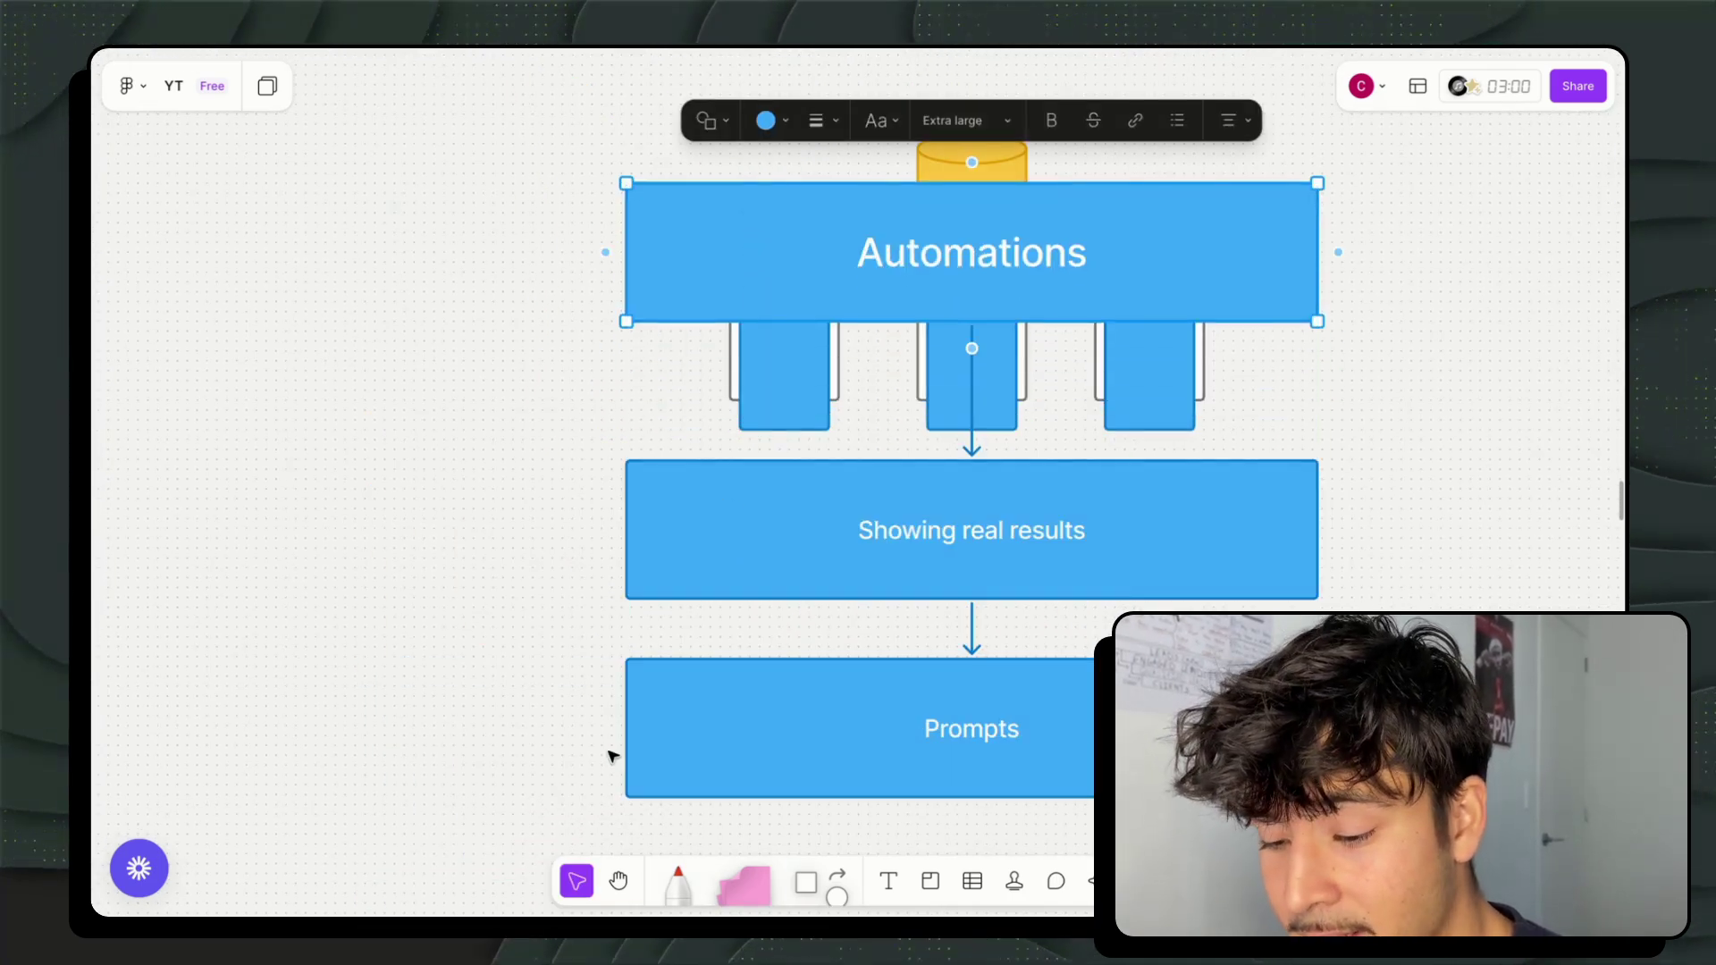
left_click(673, 887)
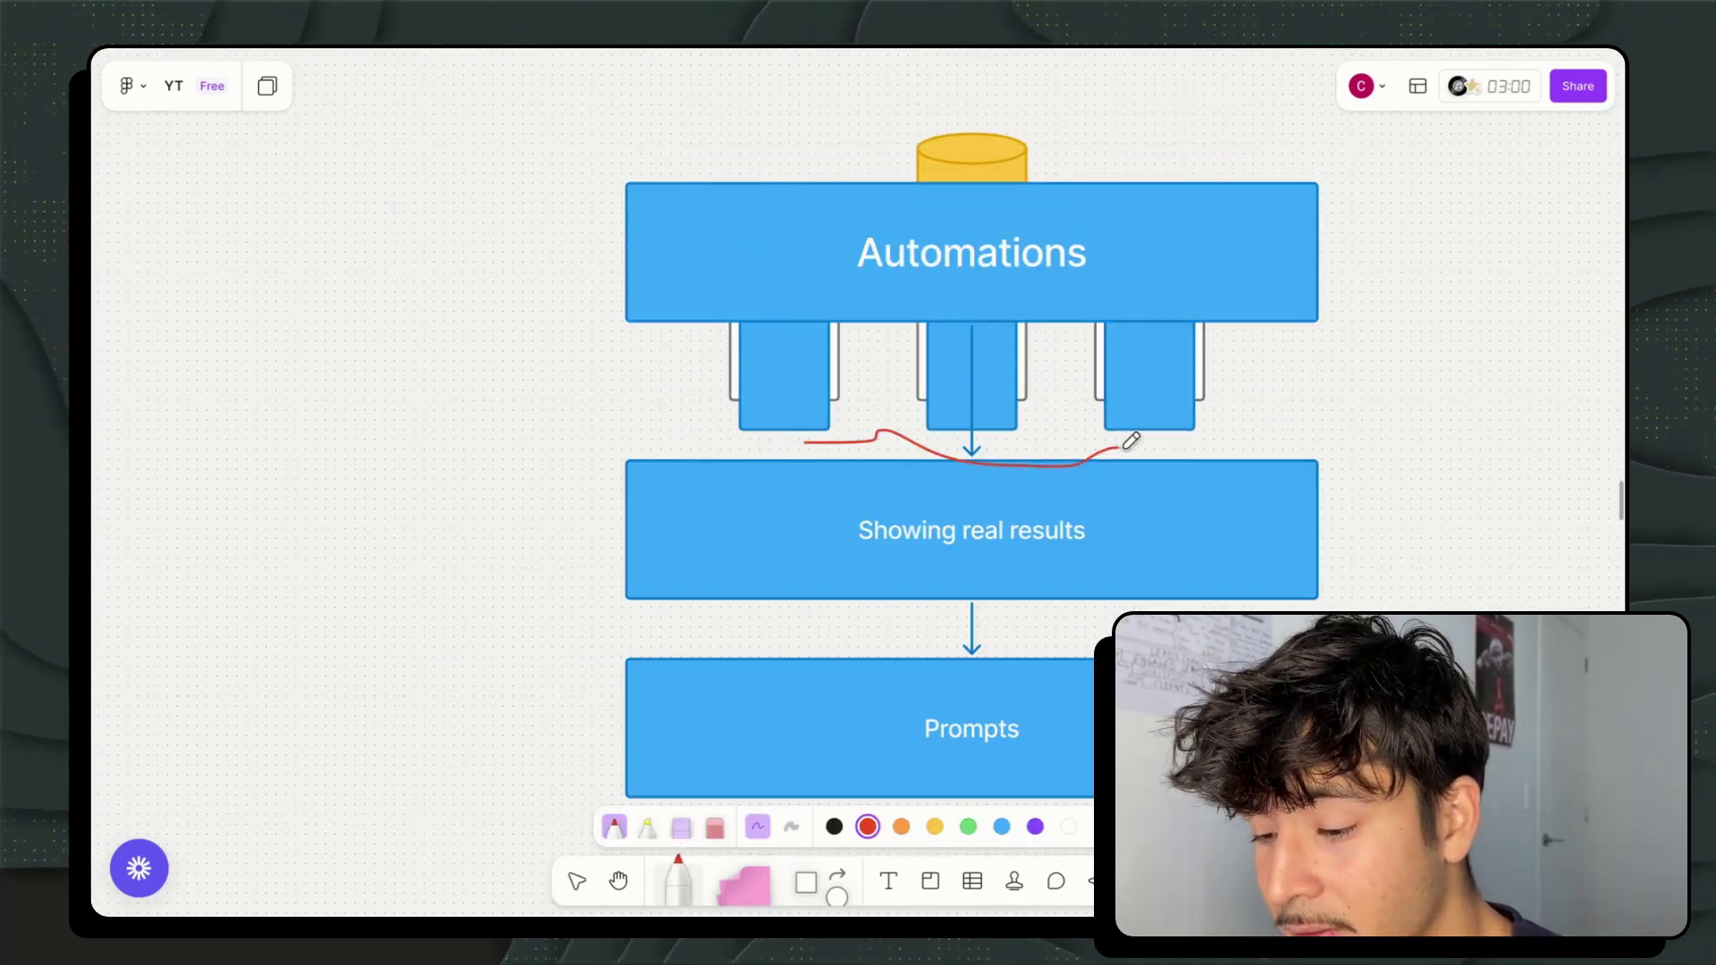
left_click_drag(1130, 447, 1144, 439)
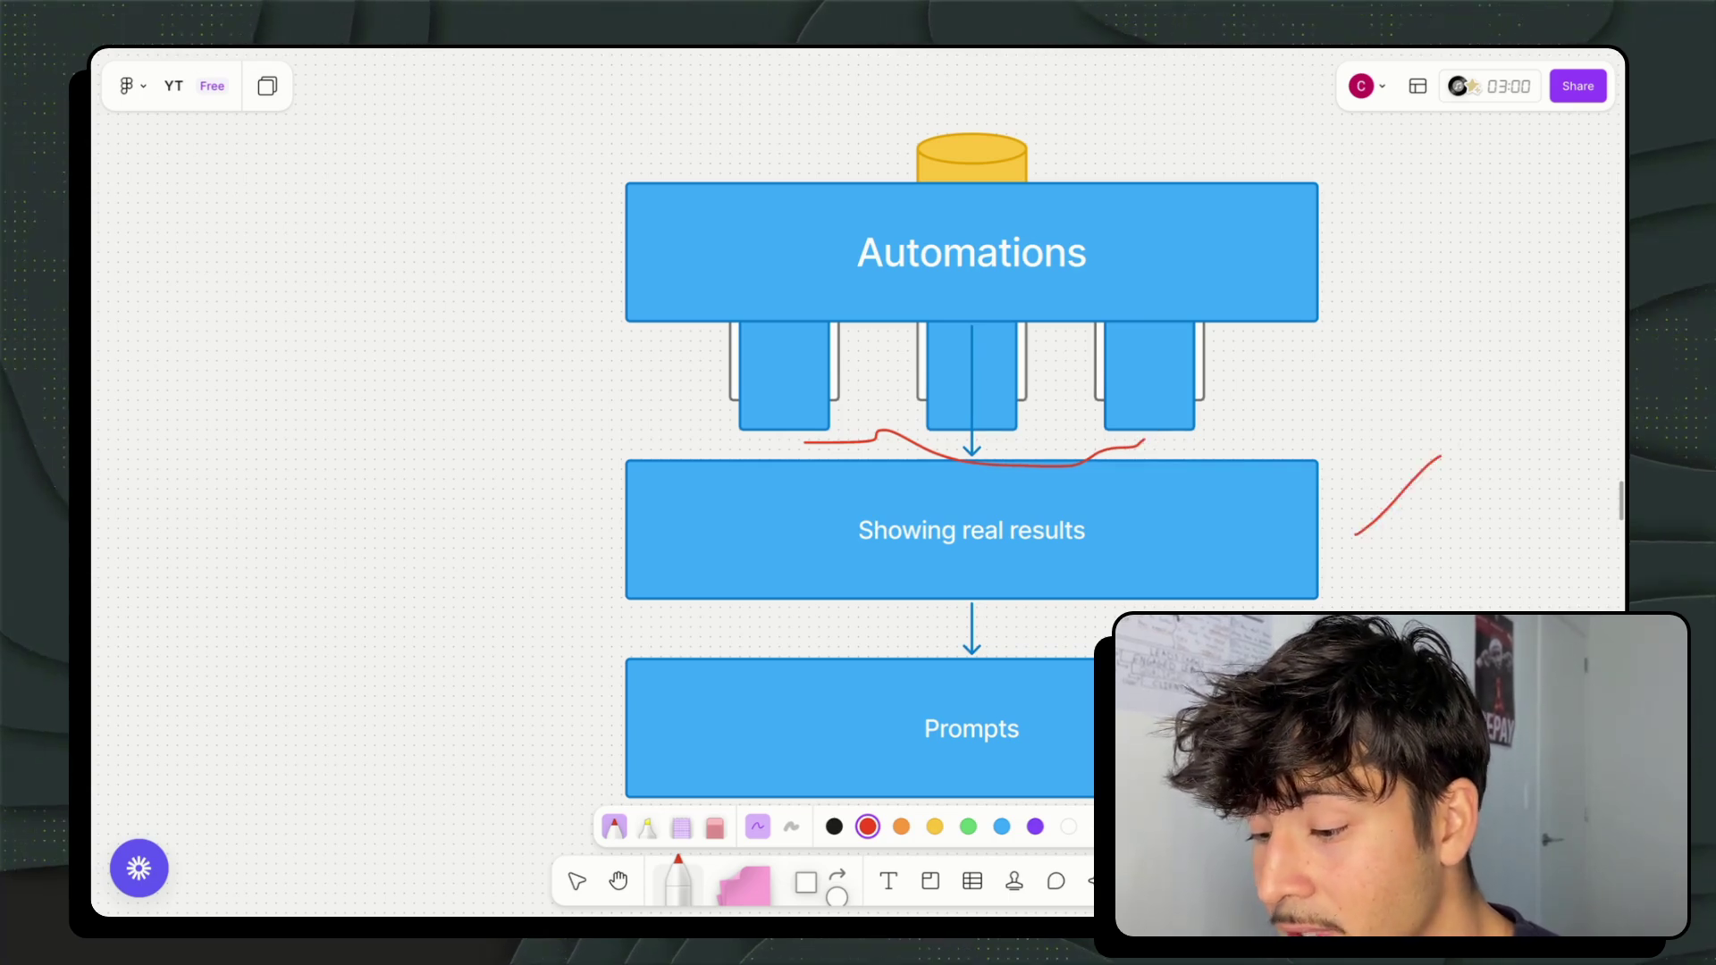
left_click_drag(1428, 615, 1479, 549)
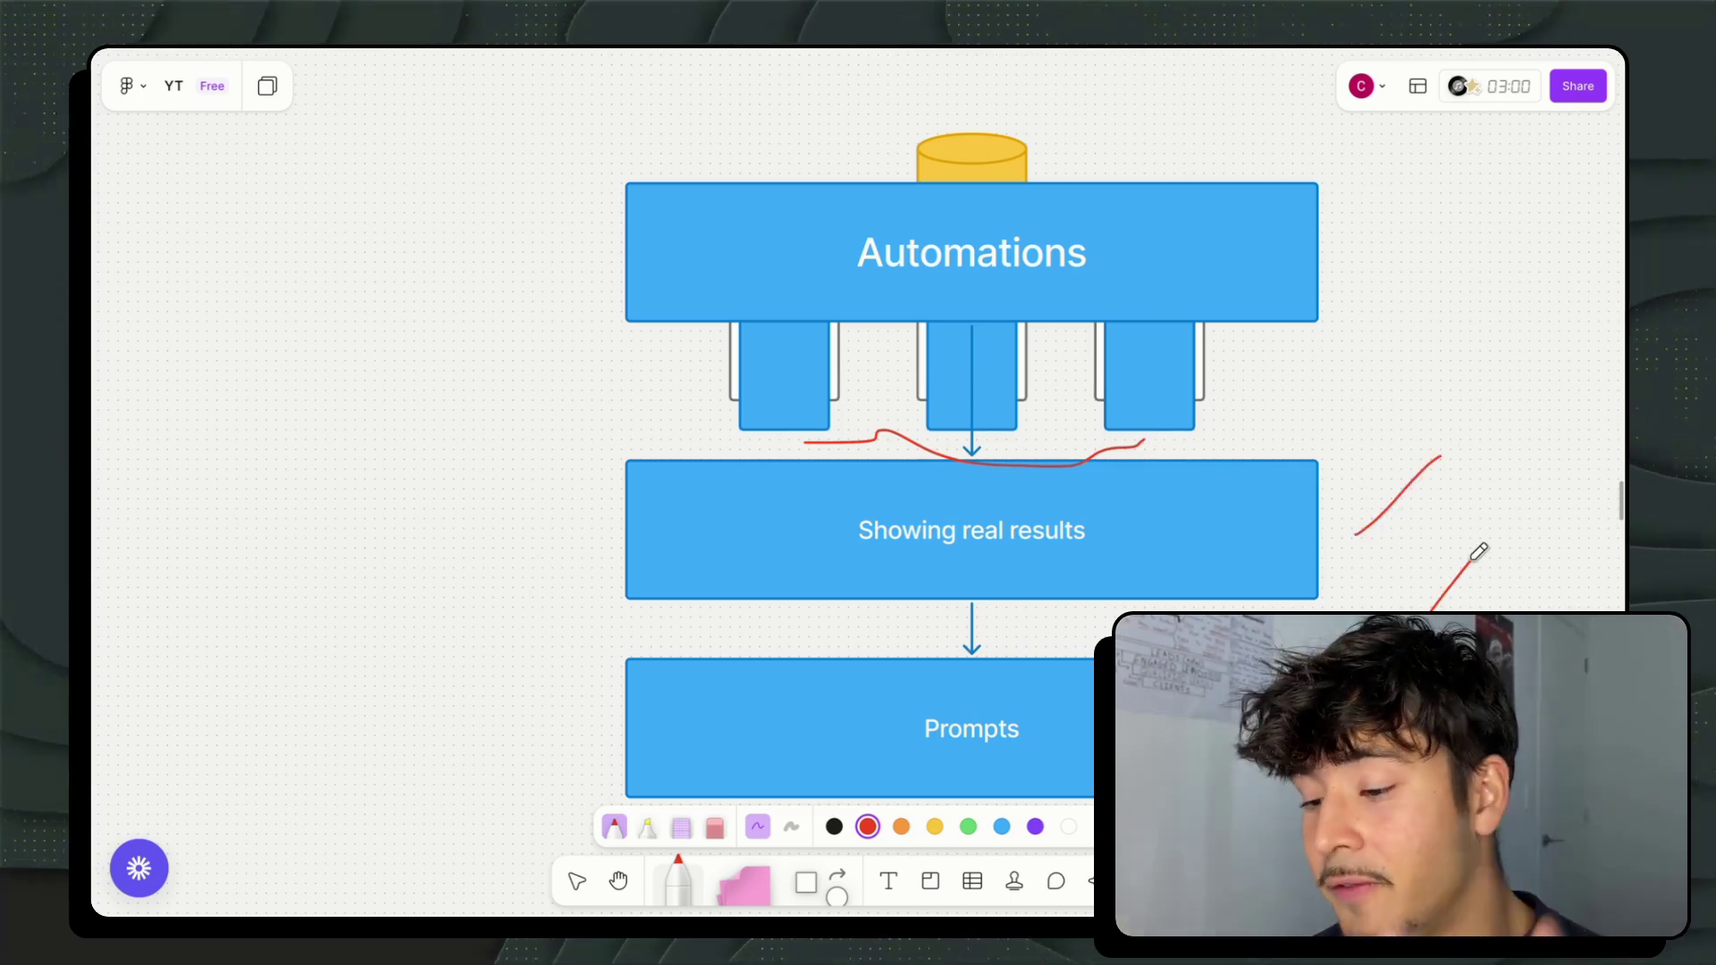
Step: Mark the top box of the hand-drawn stacked-box sketch with a red stroke
scroll(1295, 572, "right", 1)
scroll(1267, 593, "right", 15)
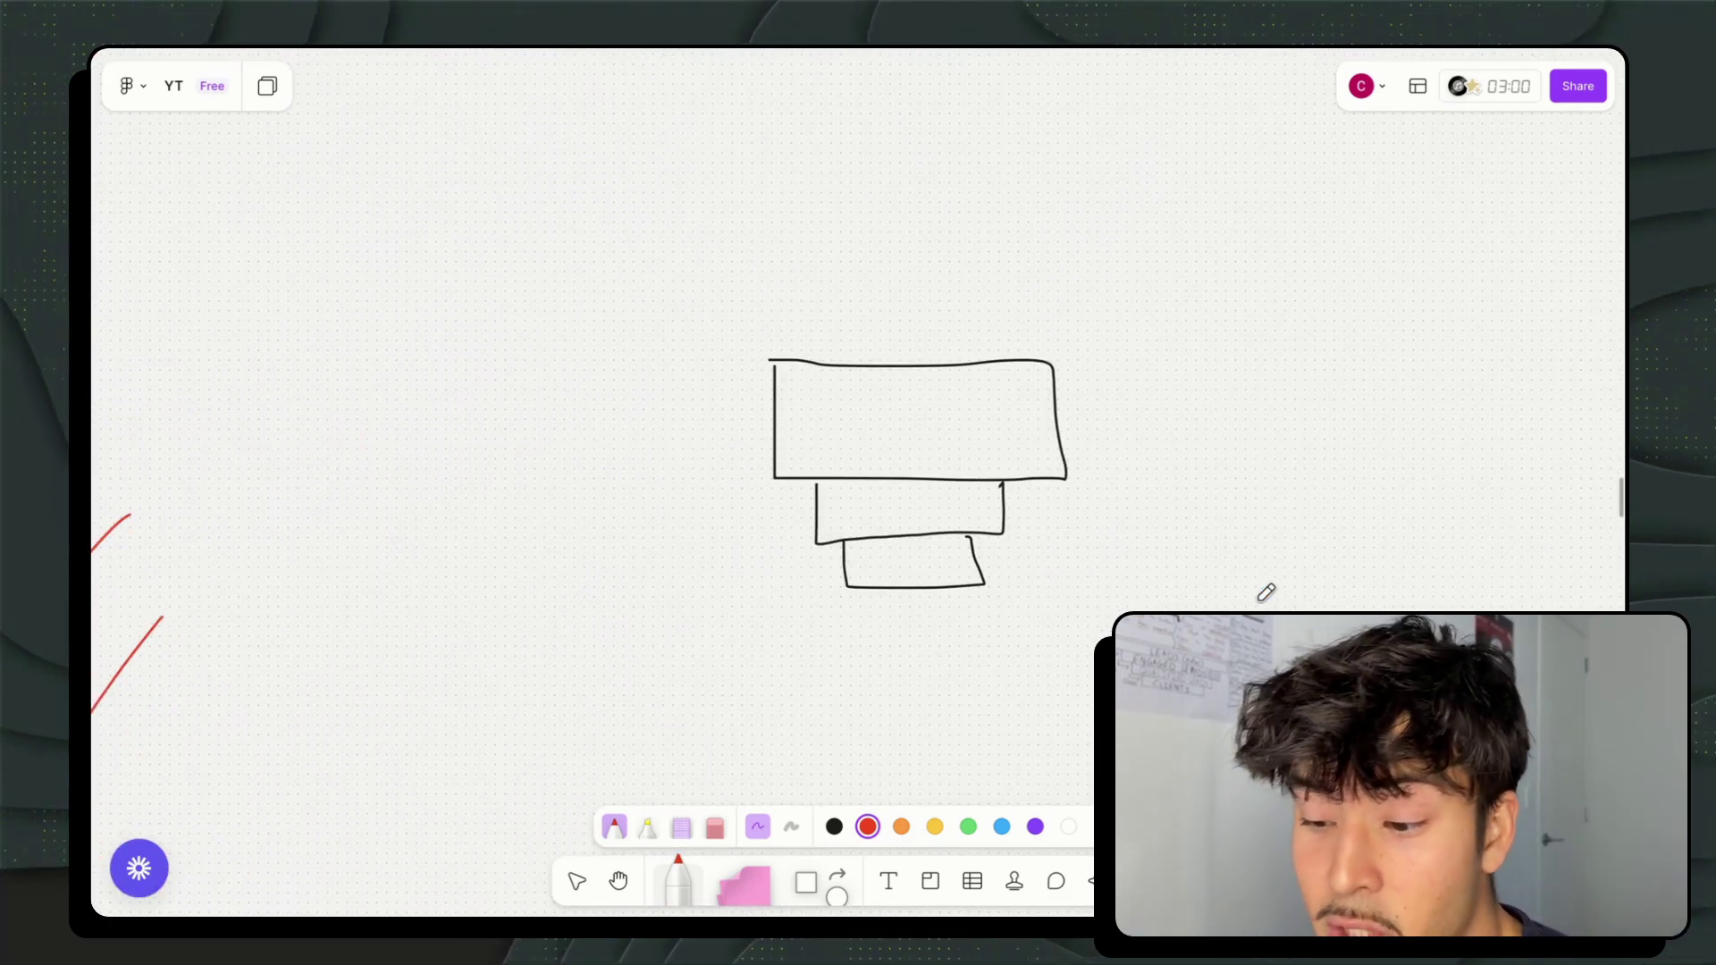
scroll(1100, 527, "up", 3)
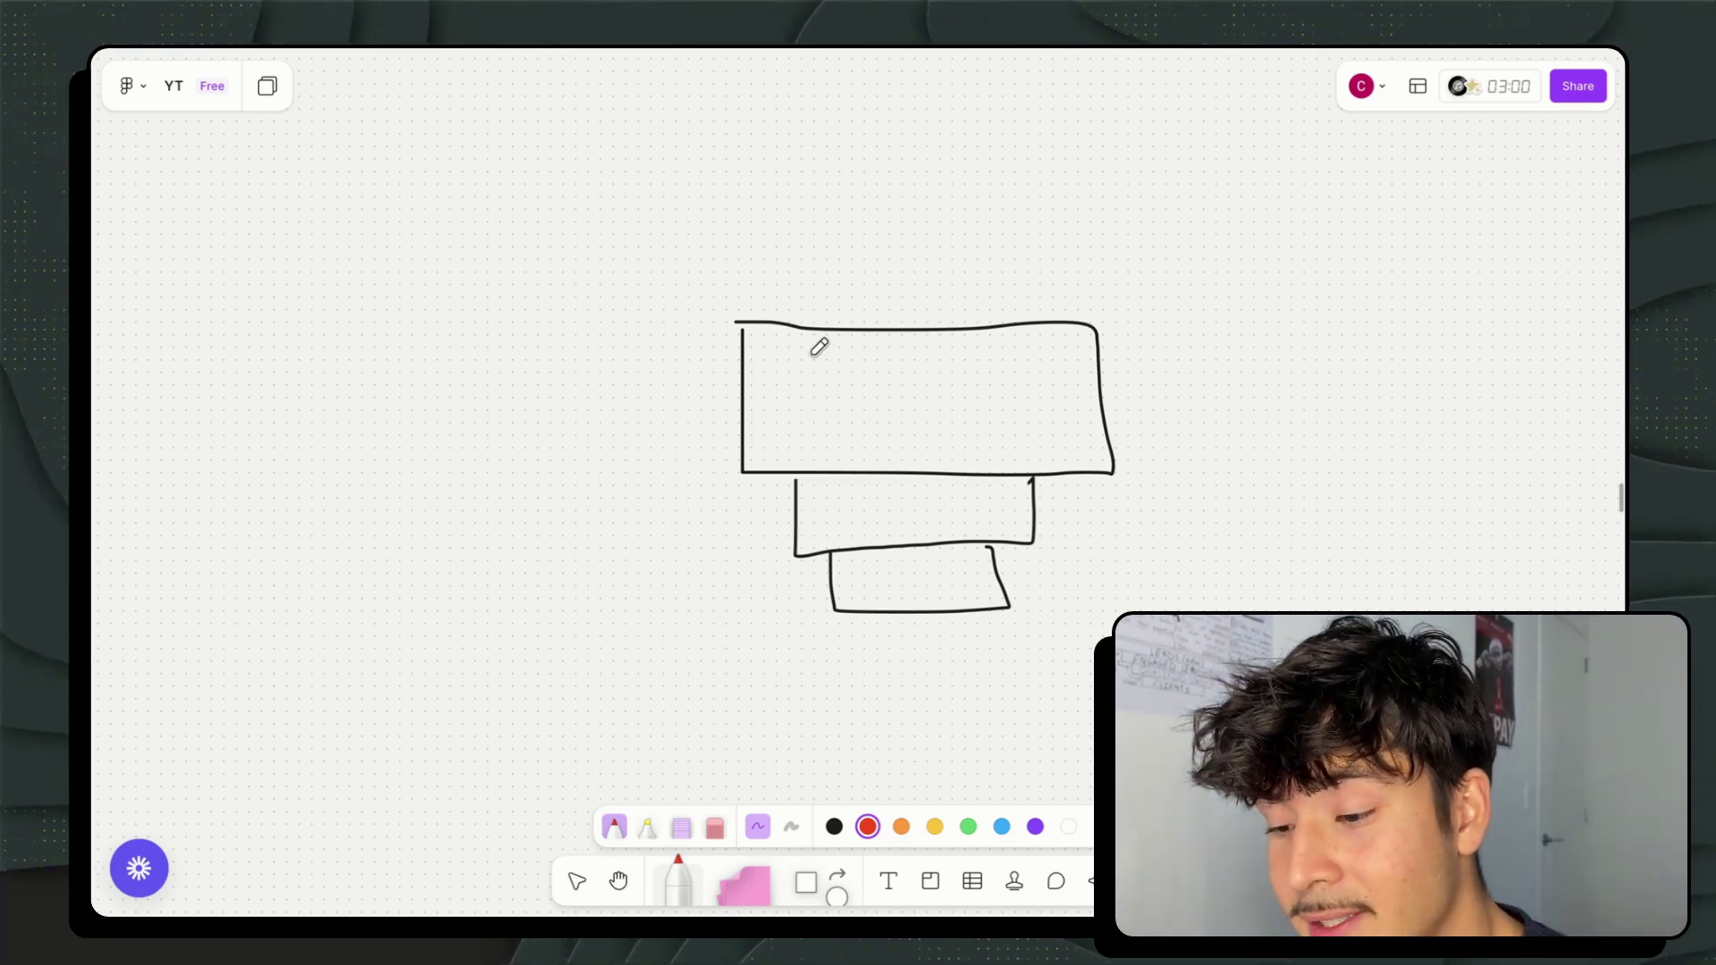
mouse_move(897, 349)
left_mouse_down()
mouse_move(885, 433)
mouse_move(931, 483)
left_mouse_up()
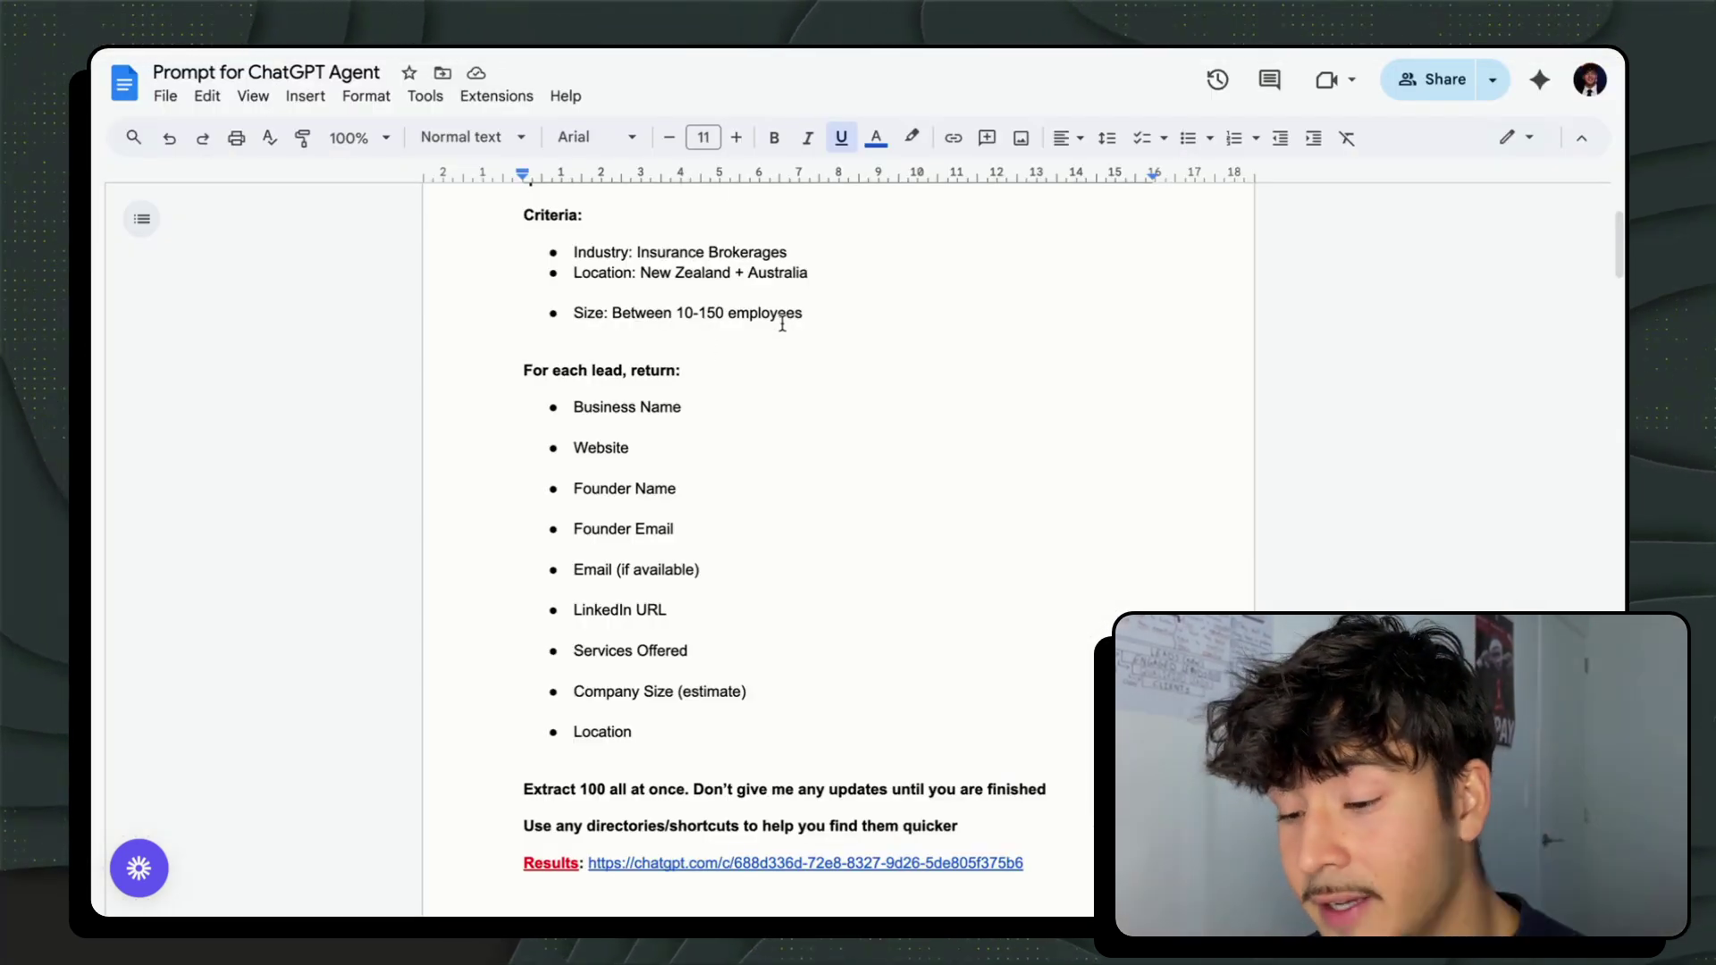
Step: Follow the Results link's preview URL in the Prospecting Agent prompt to the ChatGPT chat
scroll(599, 410, "up", 3)
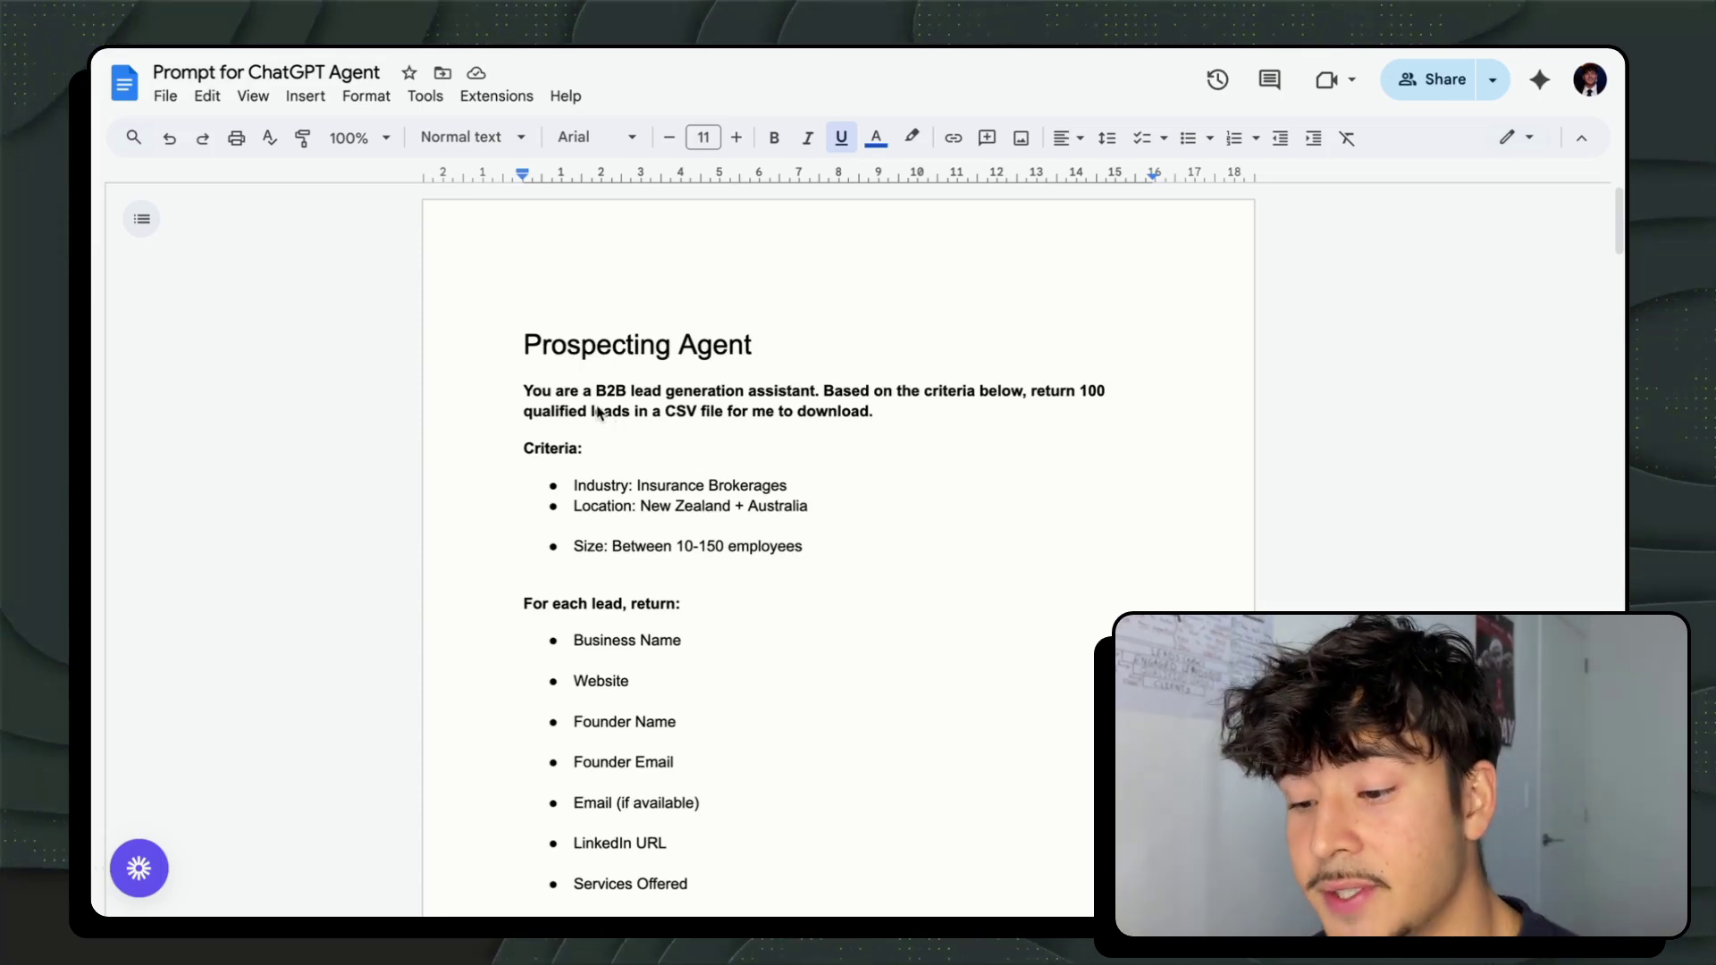
left_click(877, 412)
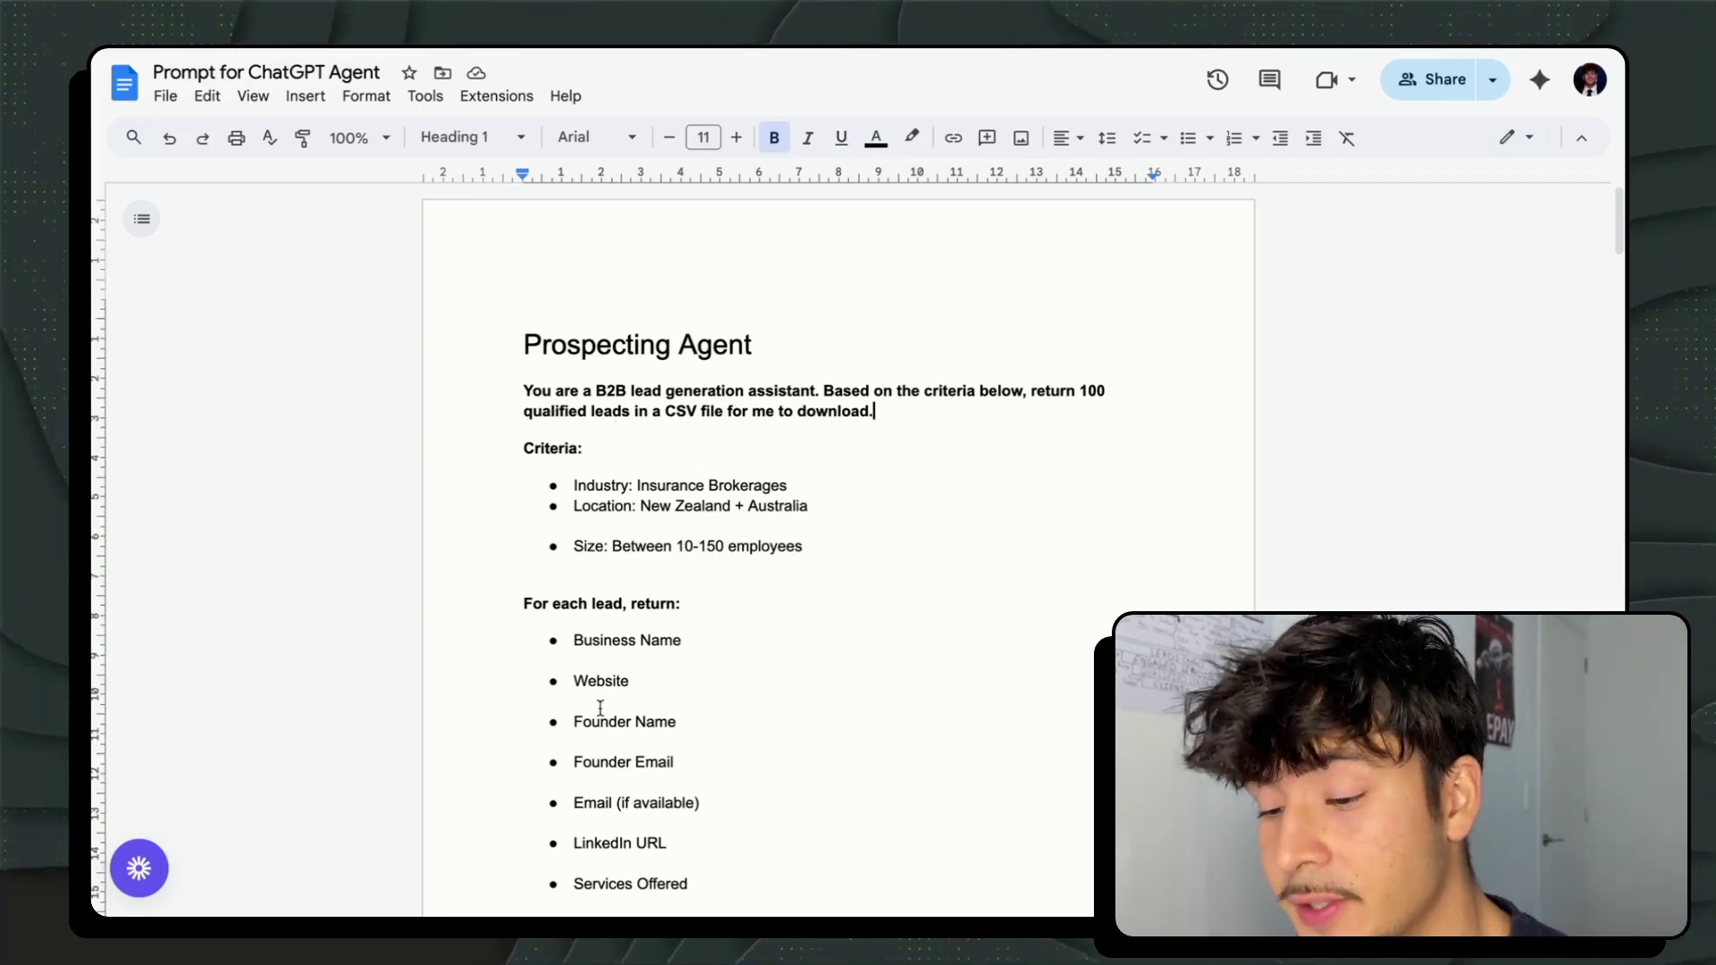
left_click_drag(516, 376, 793, 724)
left_click(792, 723)
scroll(792, 723, "down", 5)
left_click(717, 577)
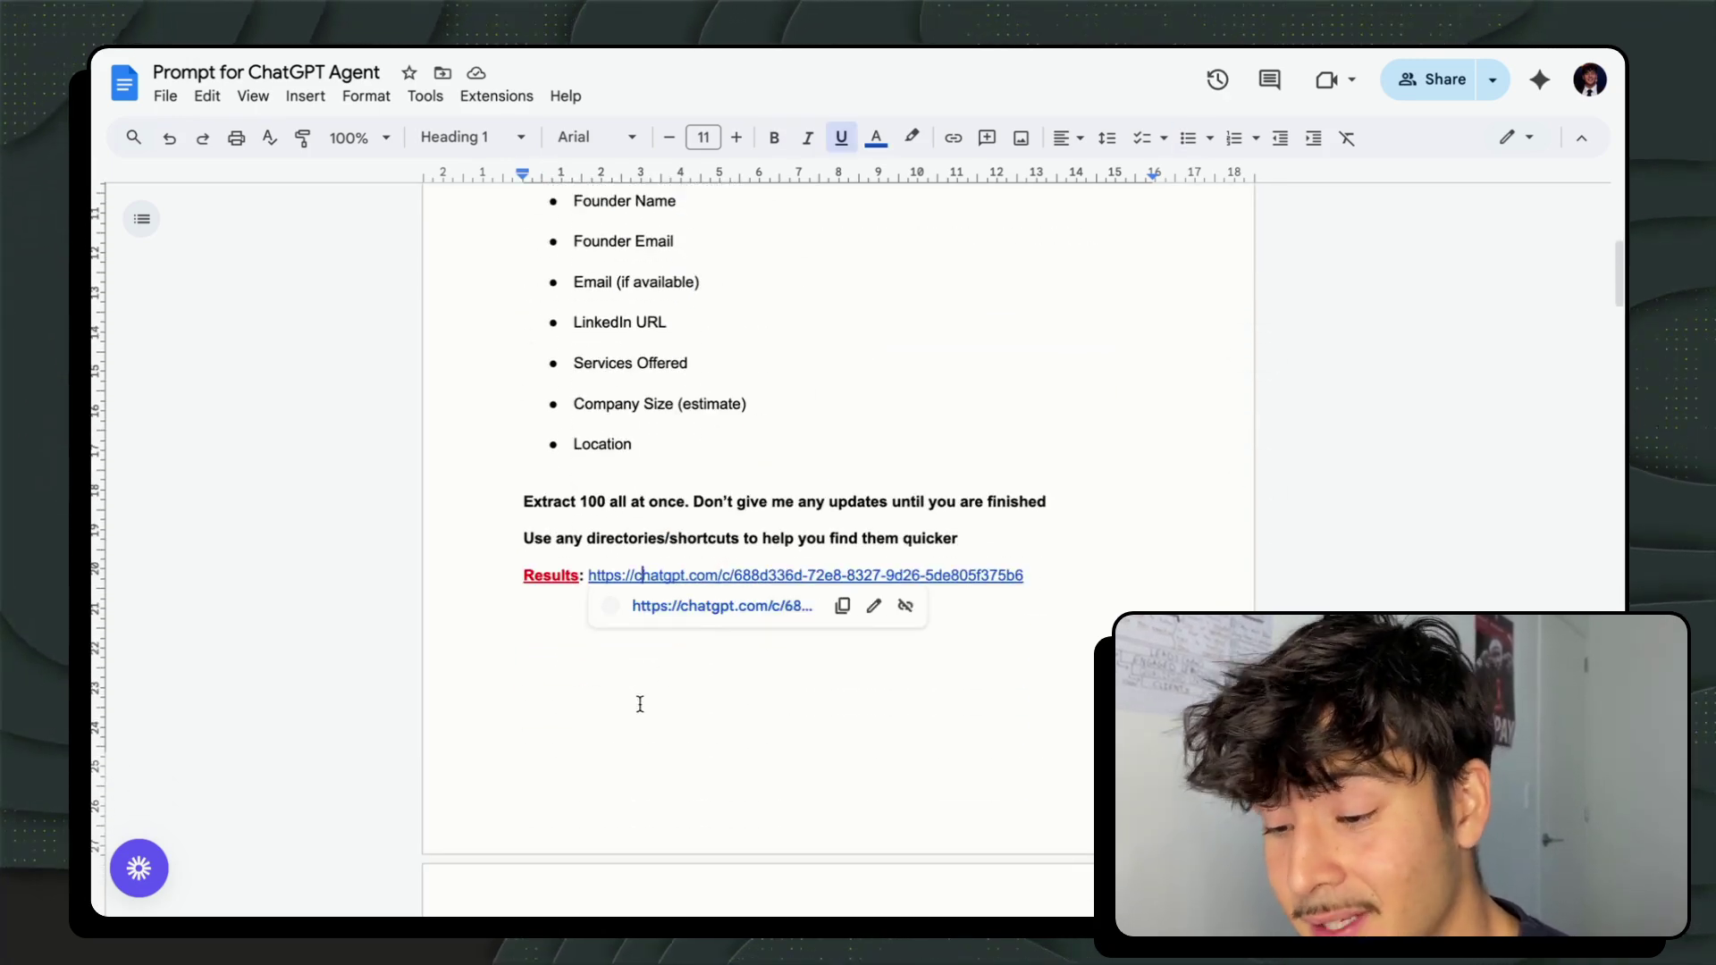
left_click(660, 607)
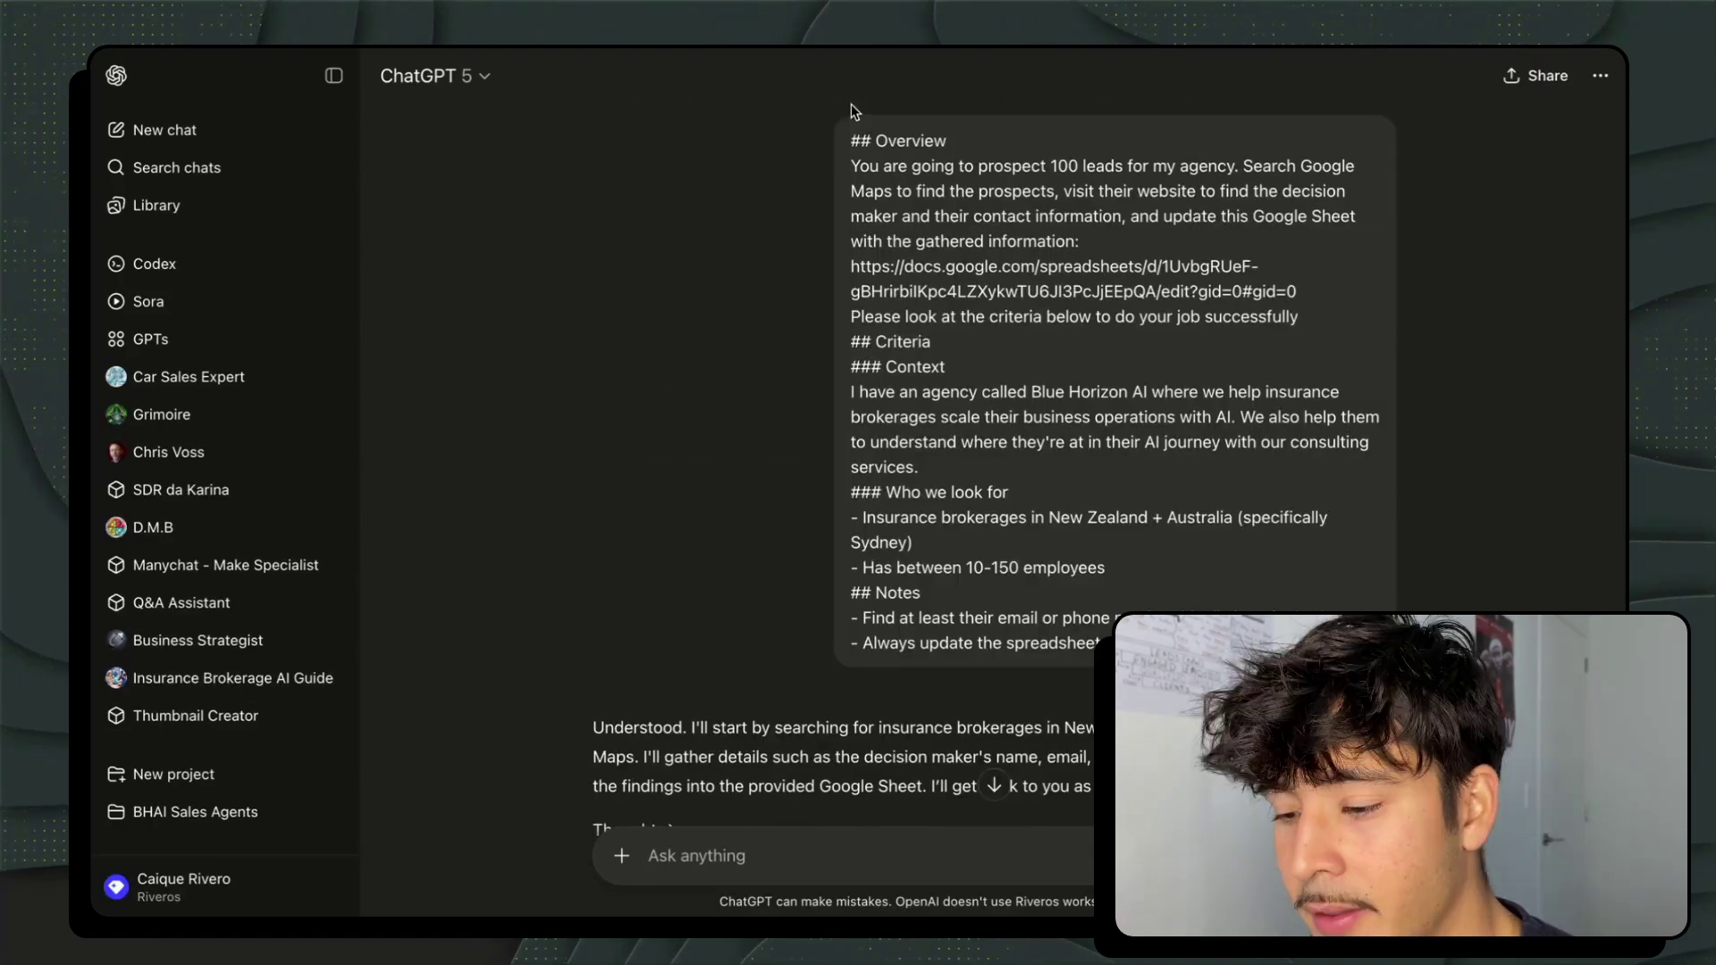
Step: Read through the opening instructions of the lead-prospecting prompt, highlighting key sentences
left_click_drag(847, 116, 1016, 662)
left_click(880, 140)
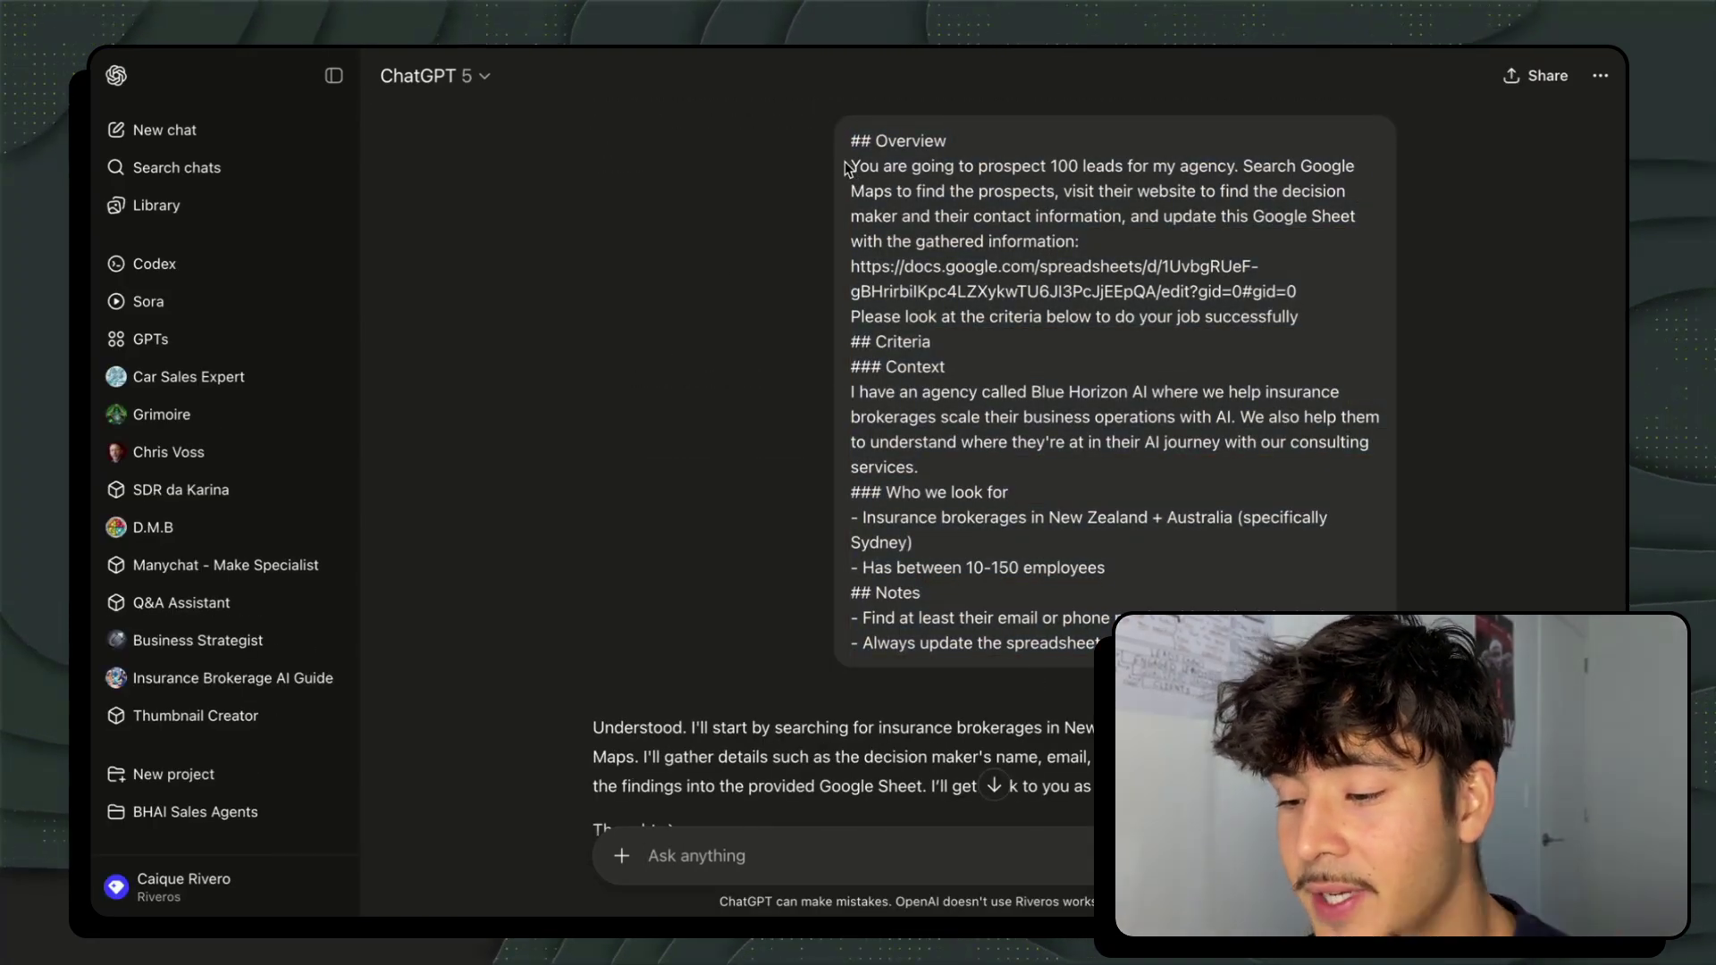
left_click_drag(979, 166, 1133, 191)
left_click(1117, 196)
scroll(1118, 220, "down", 1)
scroll(1118, 220, "down", 1)
scroll(1118, 221, "up", 1)
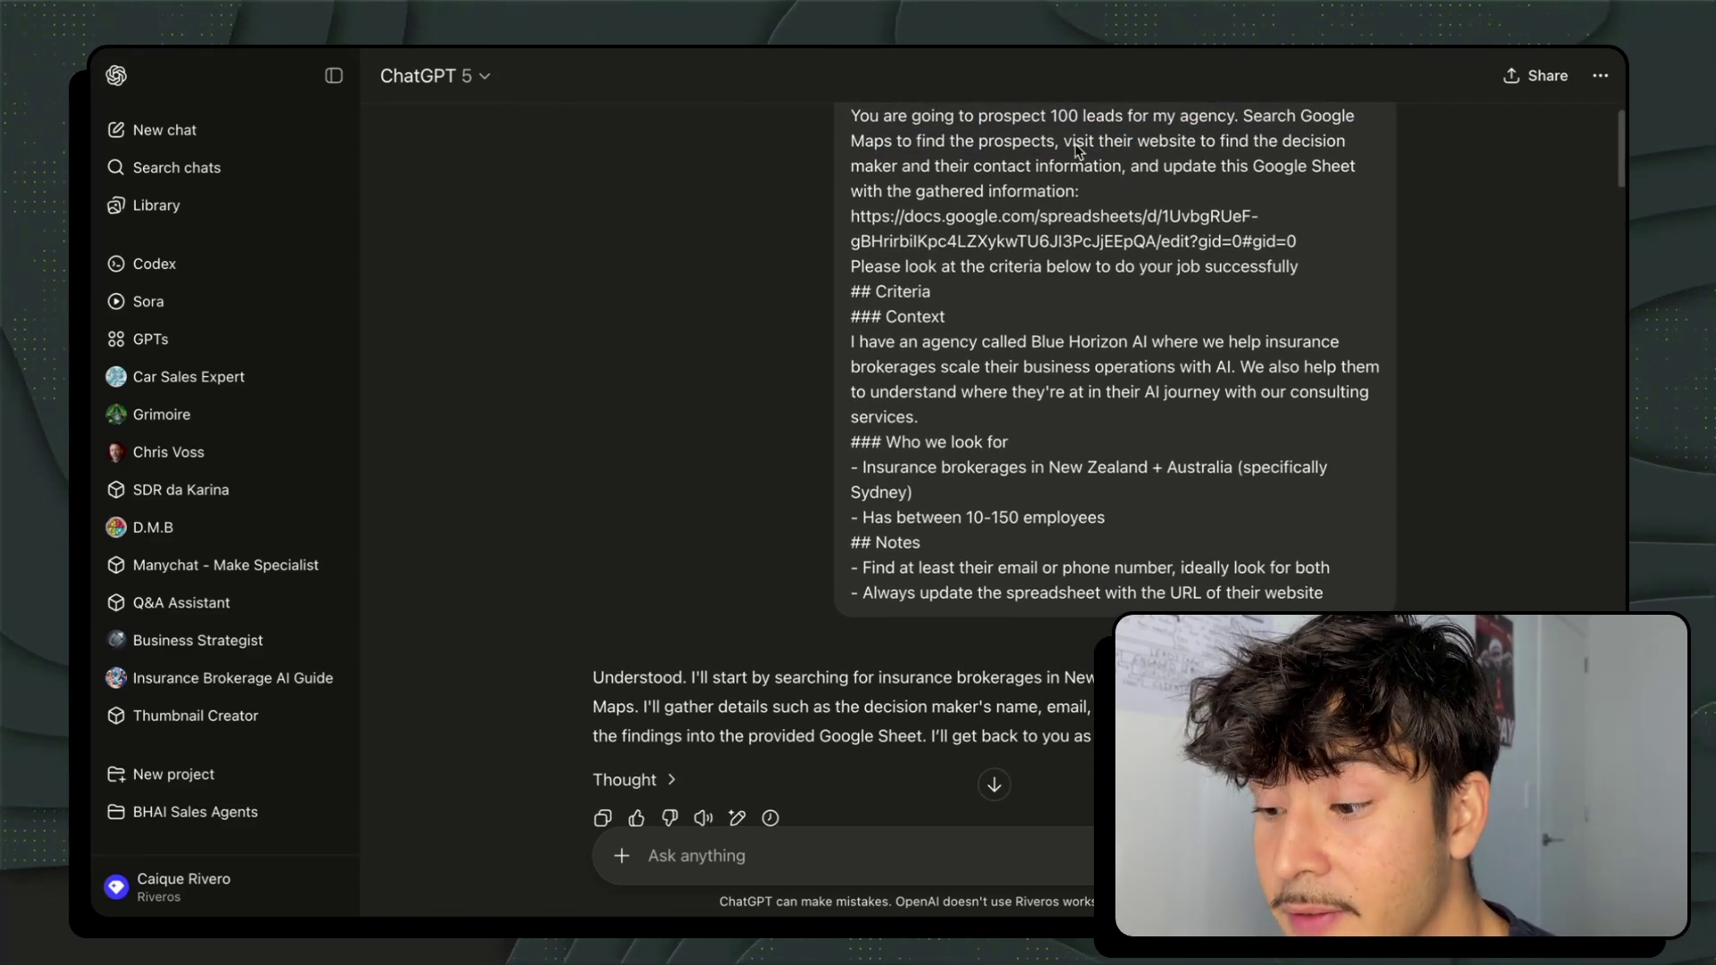
left_click_drag(1060, 141, 1254, 189)
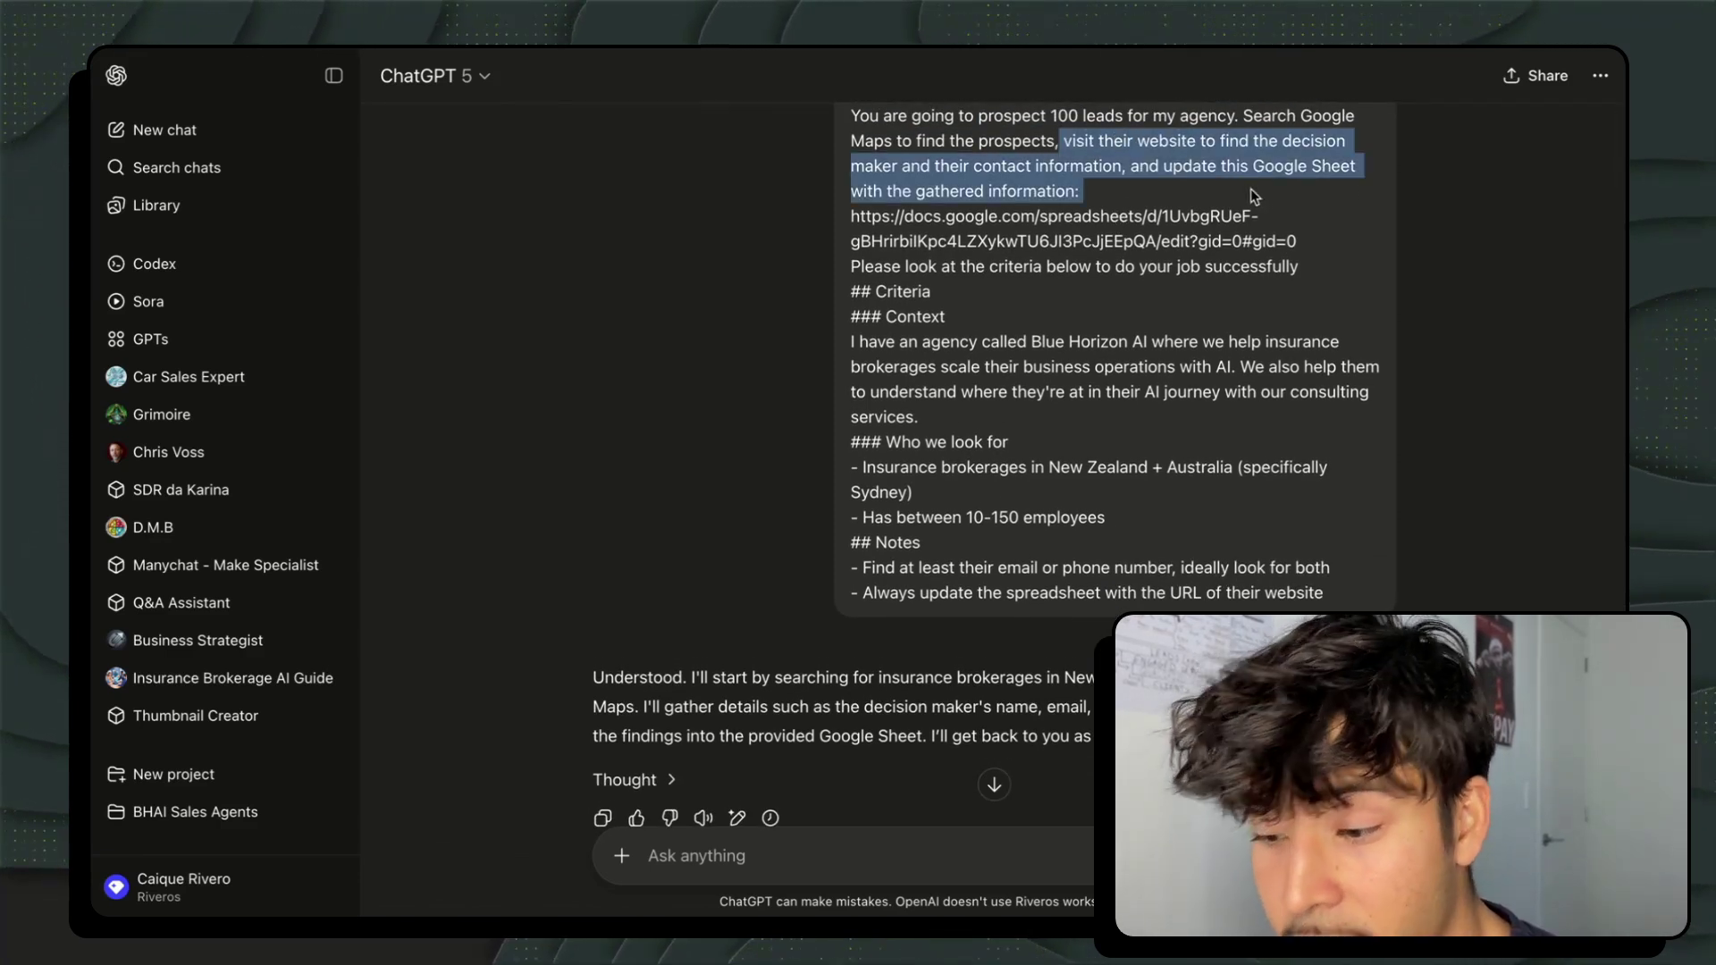
left_click(1198, 208)
Step: Review the prompt's Google Sheet link and Context section, then reach the agent's browsing replay
left_click_drag(1317, 261, 809, 224)
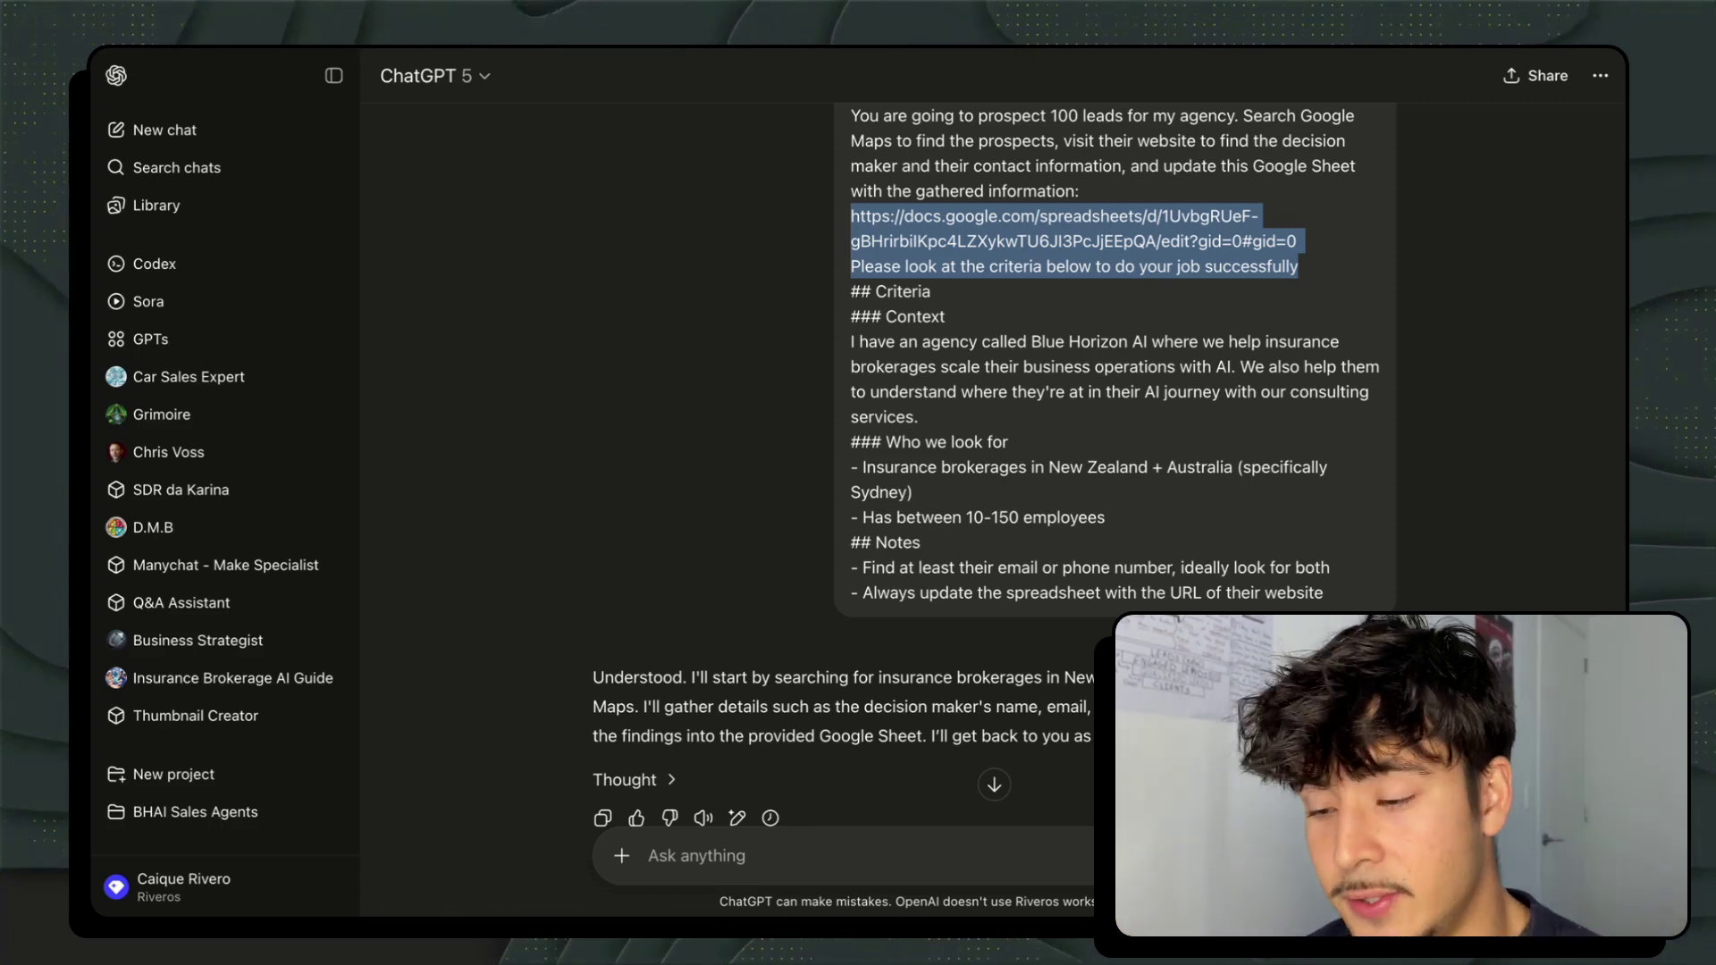
left_click(999, 309)
scroll(999, 308, "down", 2)
left_click_drag(973, 200, 1047, 487)
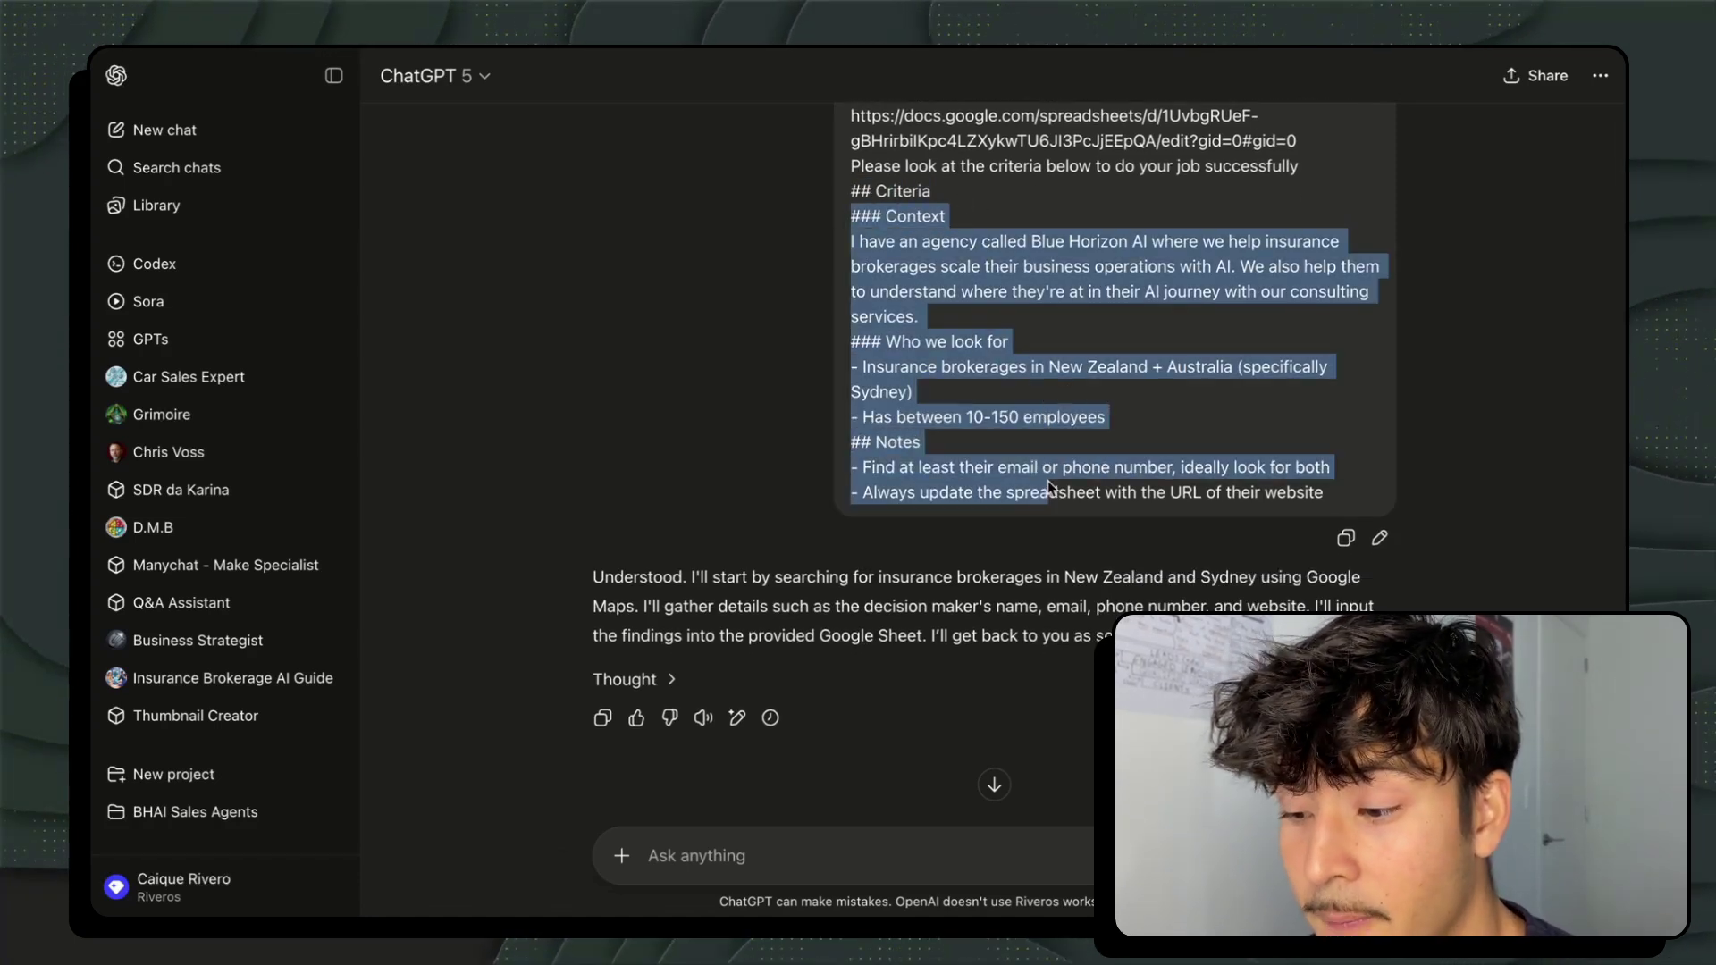
left_click(1036, 366)
scroll(1036, 367, "down", 1)
scroll(1036, 366, "down", 2)
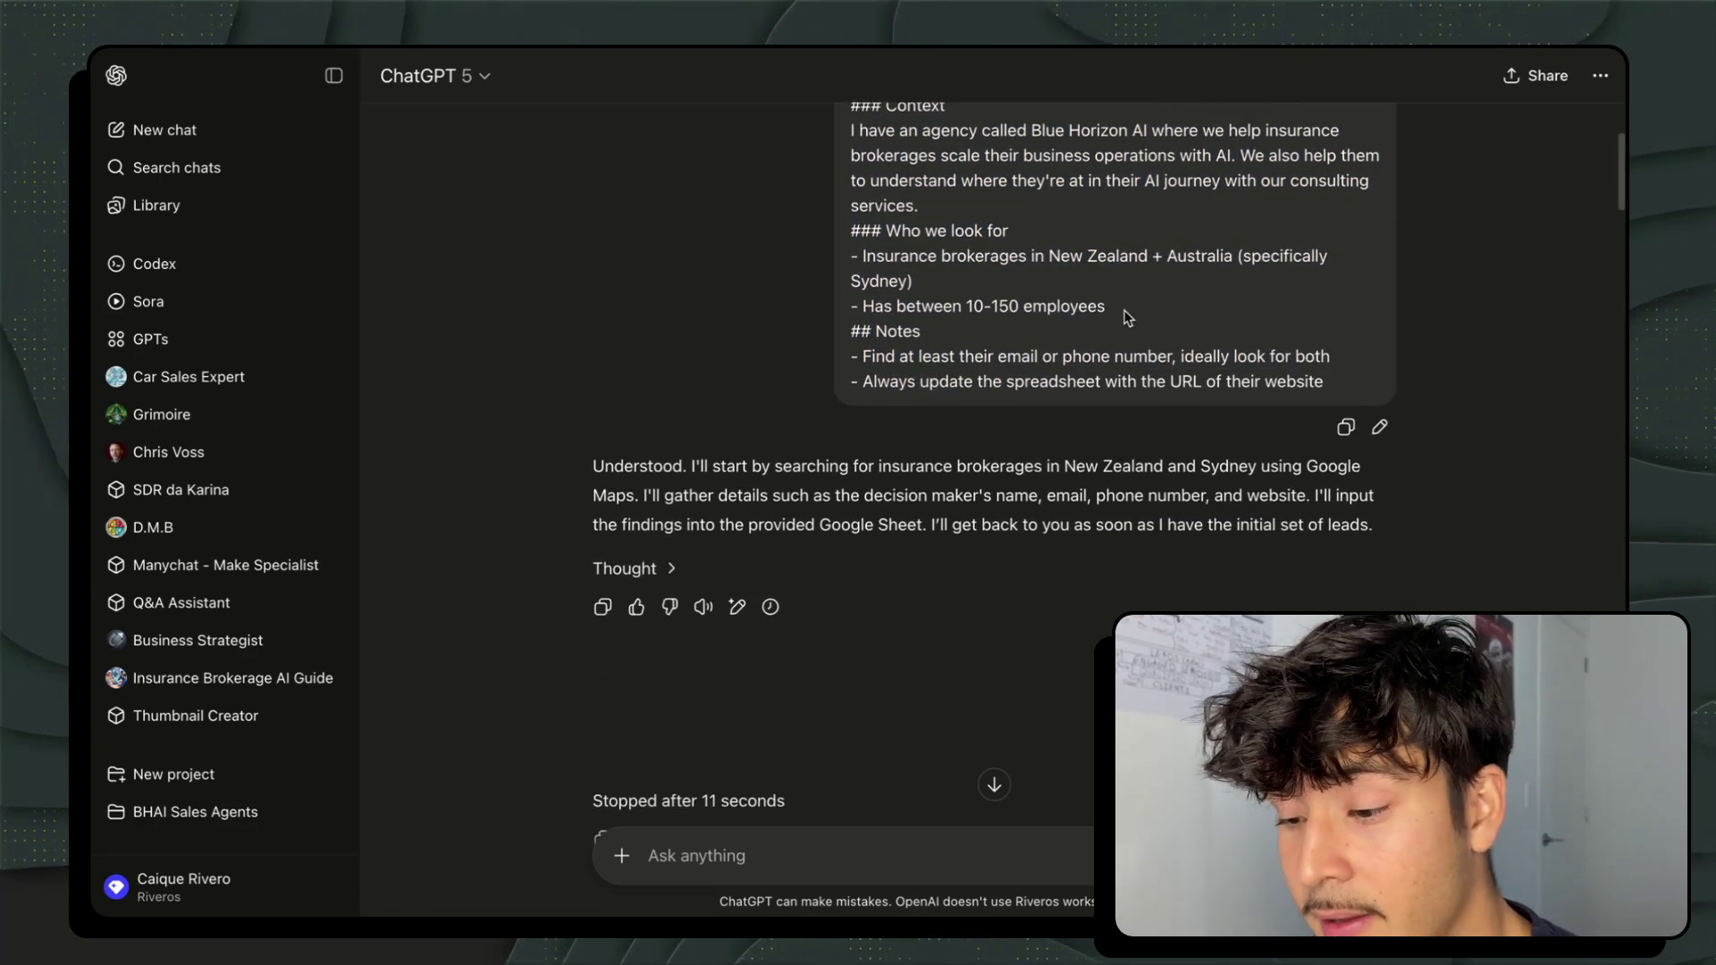
left_click_drag(1106, 307, 805, 262)
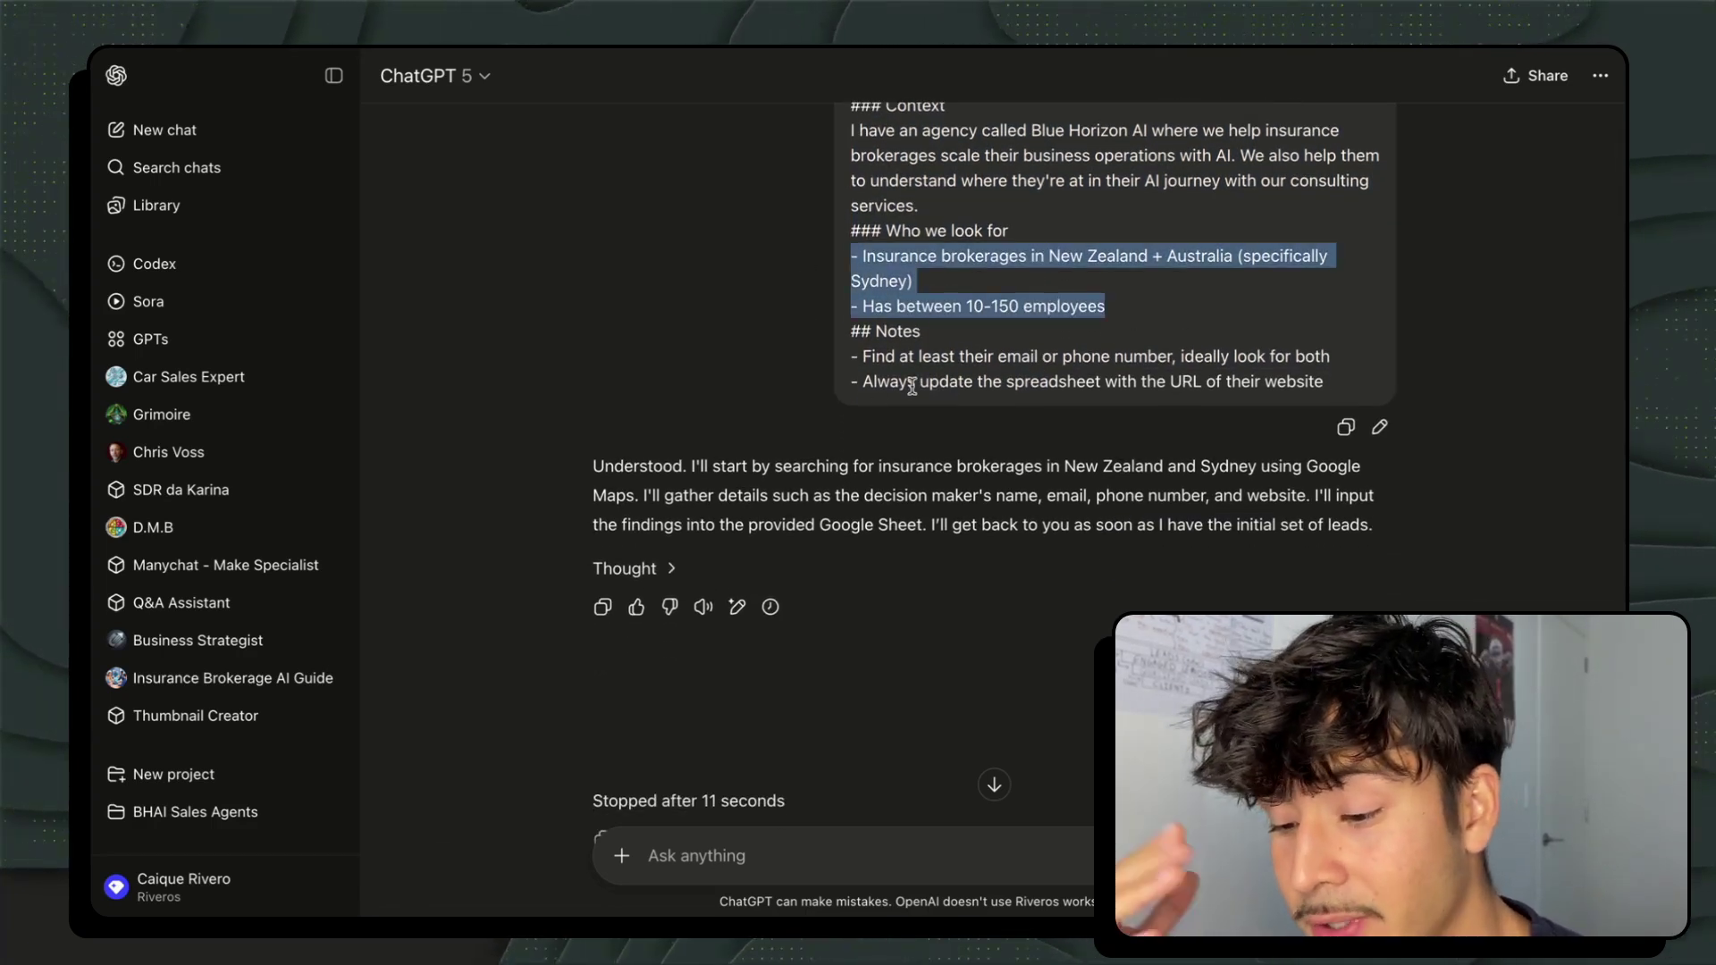
scroll(909, 389, "down", 2)
Step: Scrub the agent's replay from its midpoint to the NZbrokers Bay Insurance Brokers page
scroll(560, 413, "down", 4)
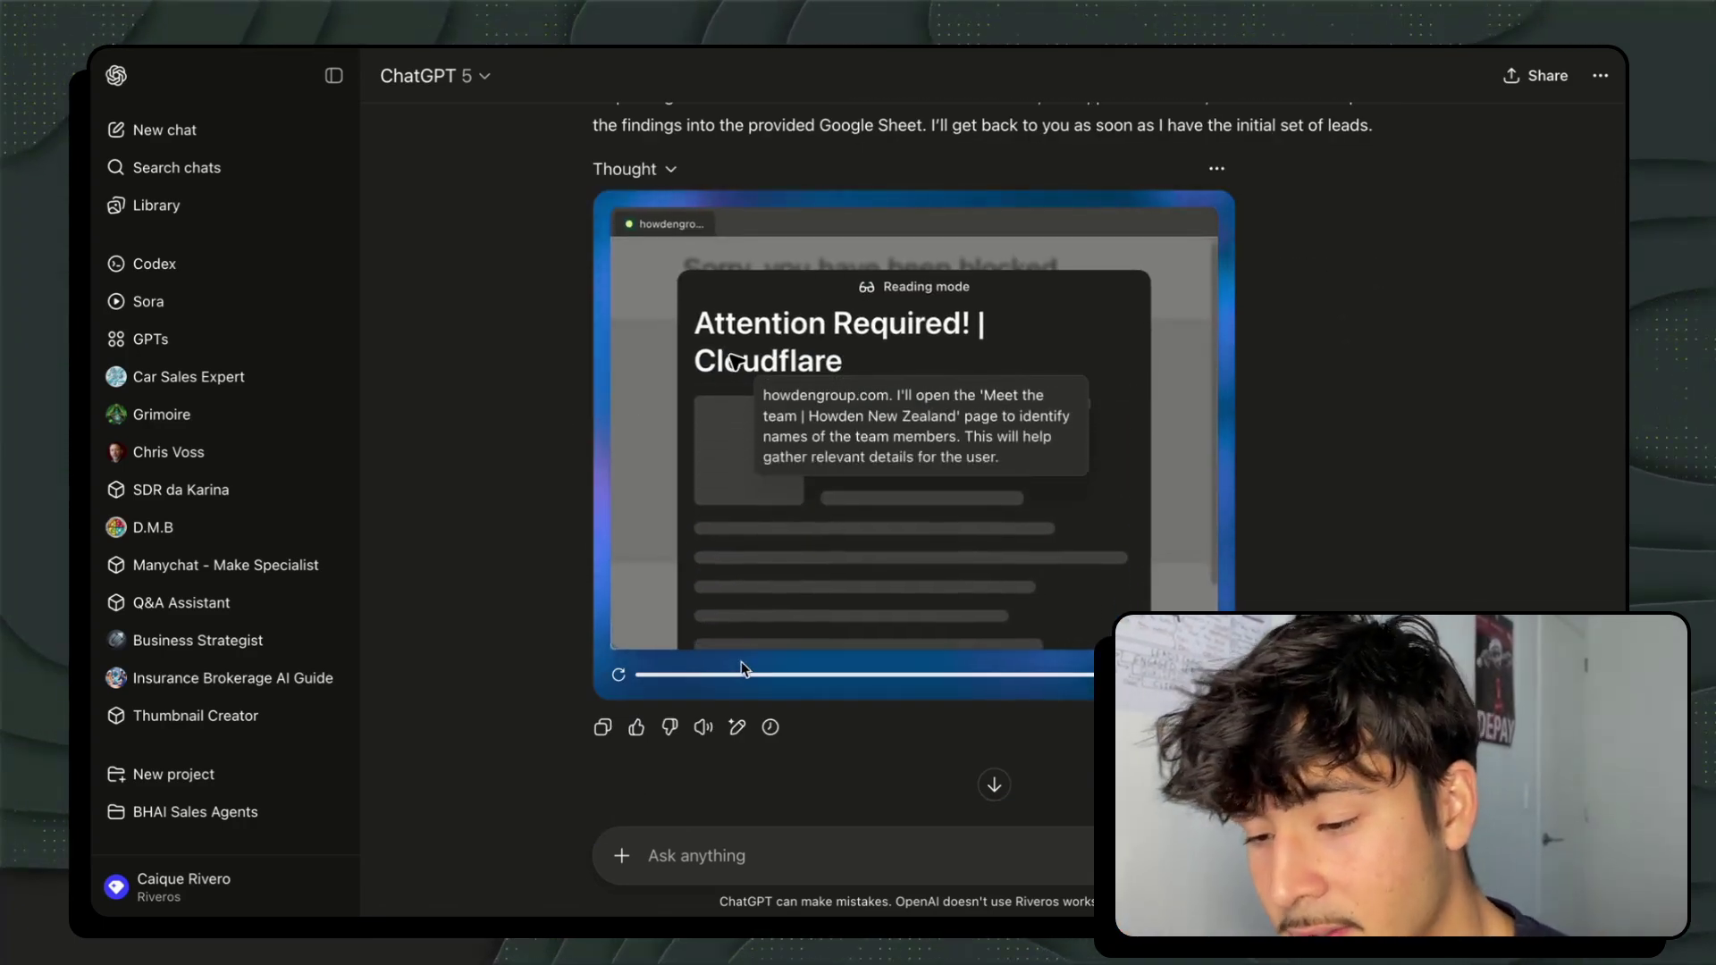
scroll(809, 628, "down", 1)
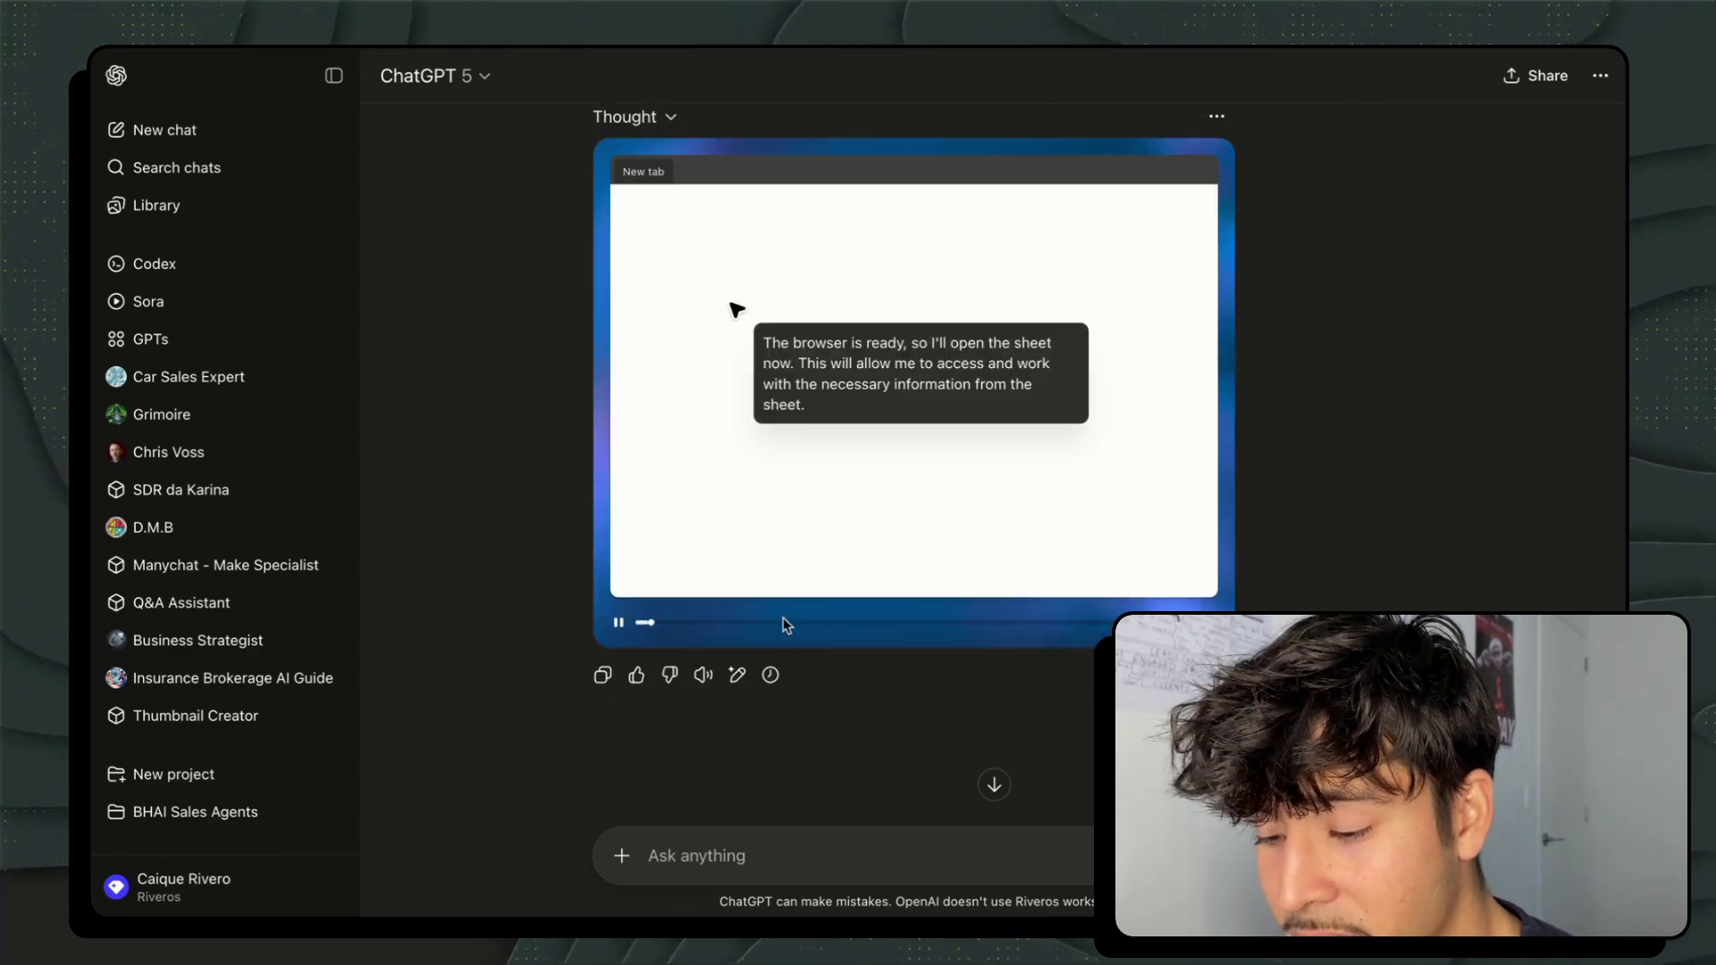
left_click(783, 620)
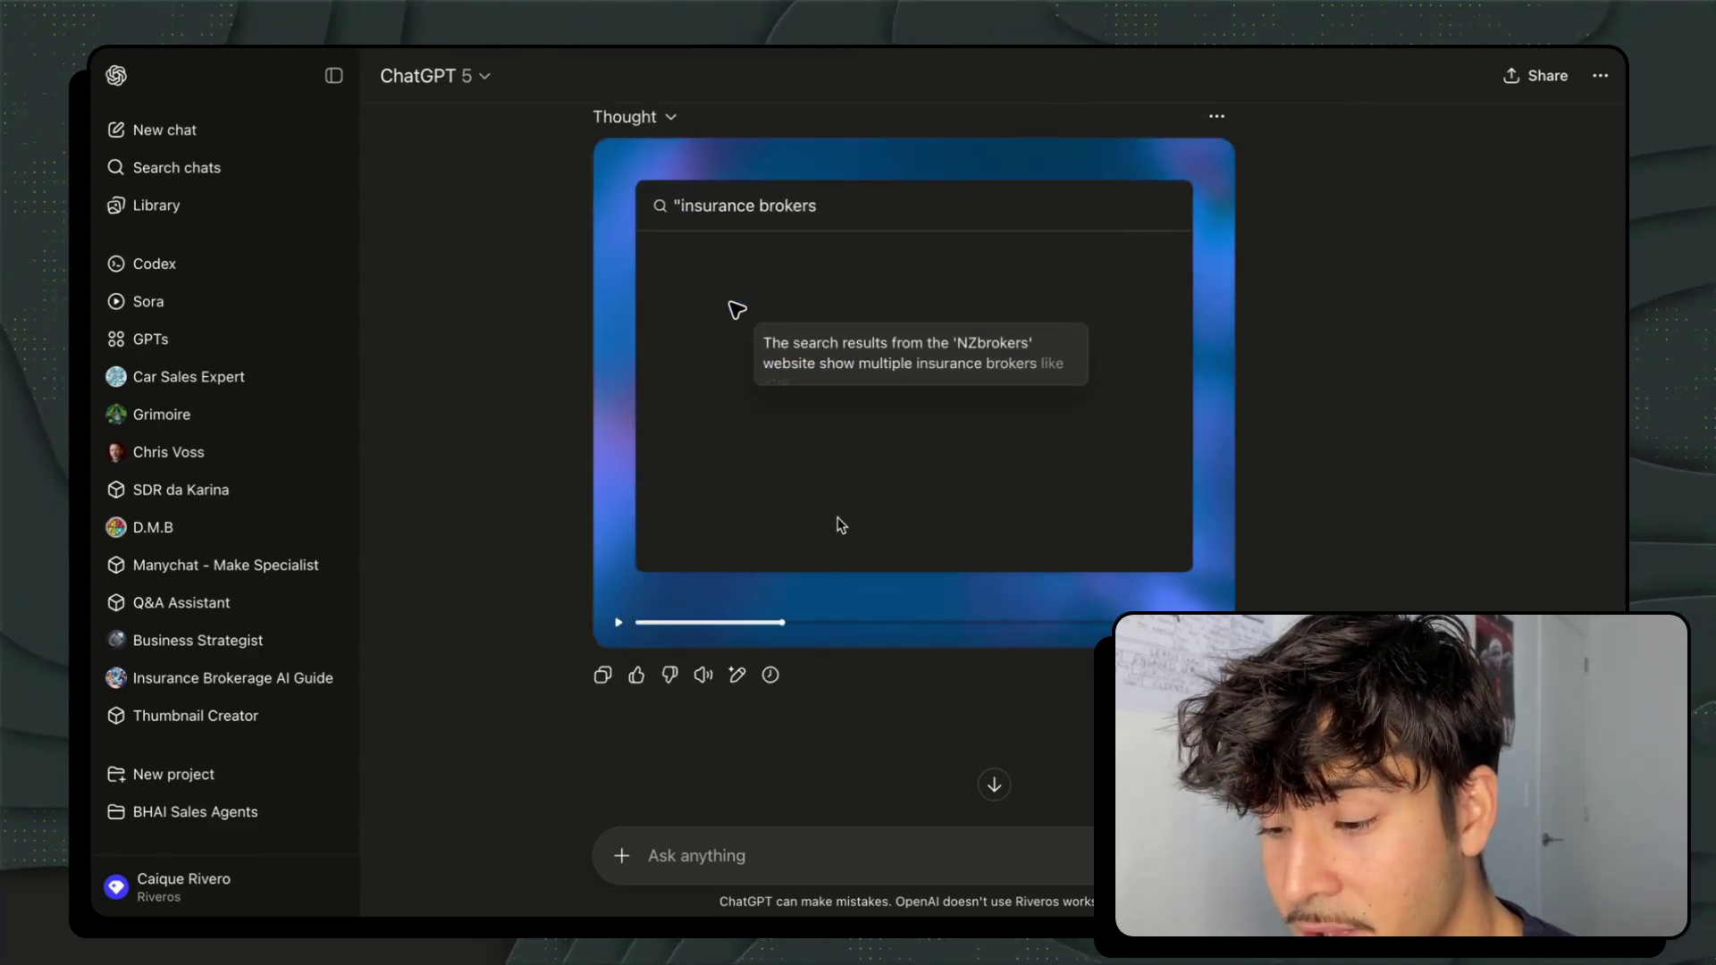
left_click(871, 500)
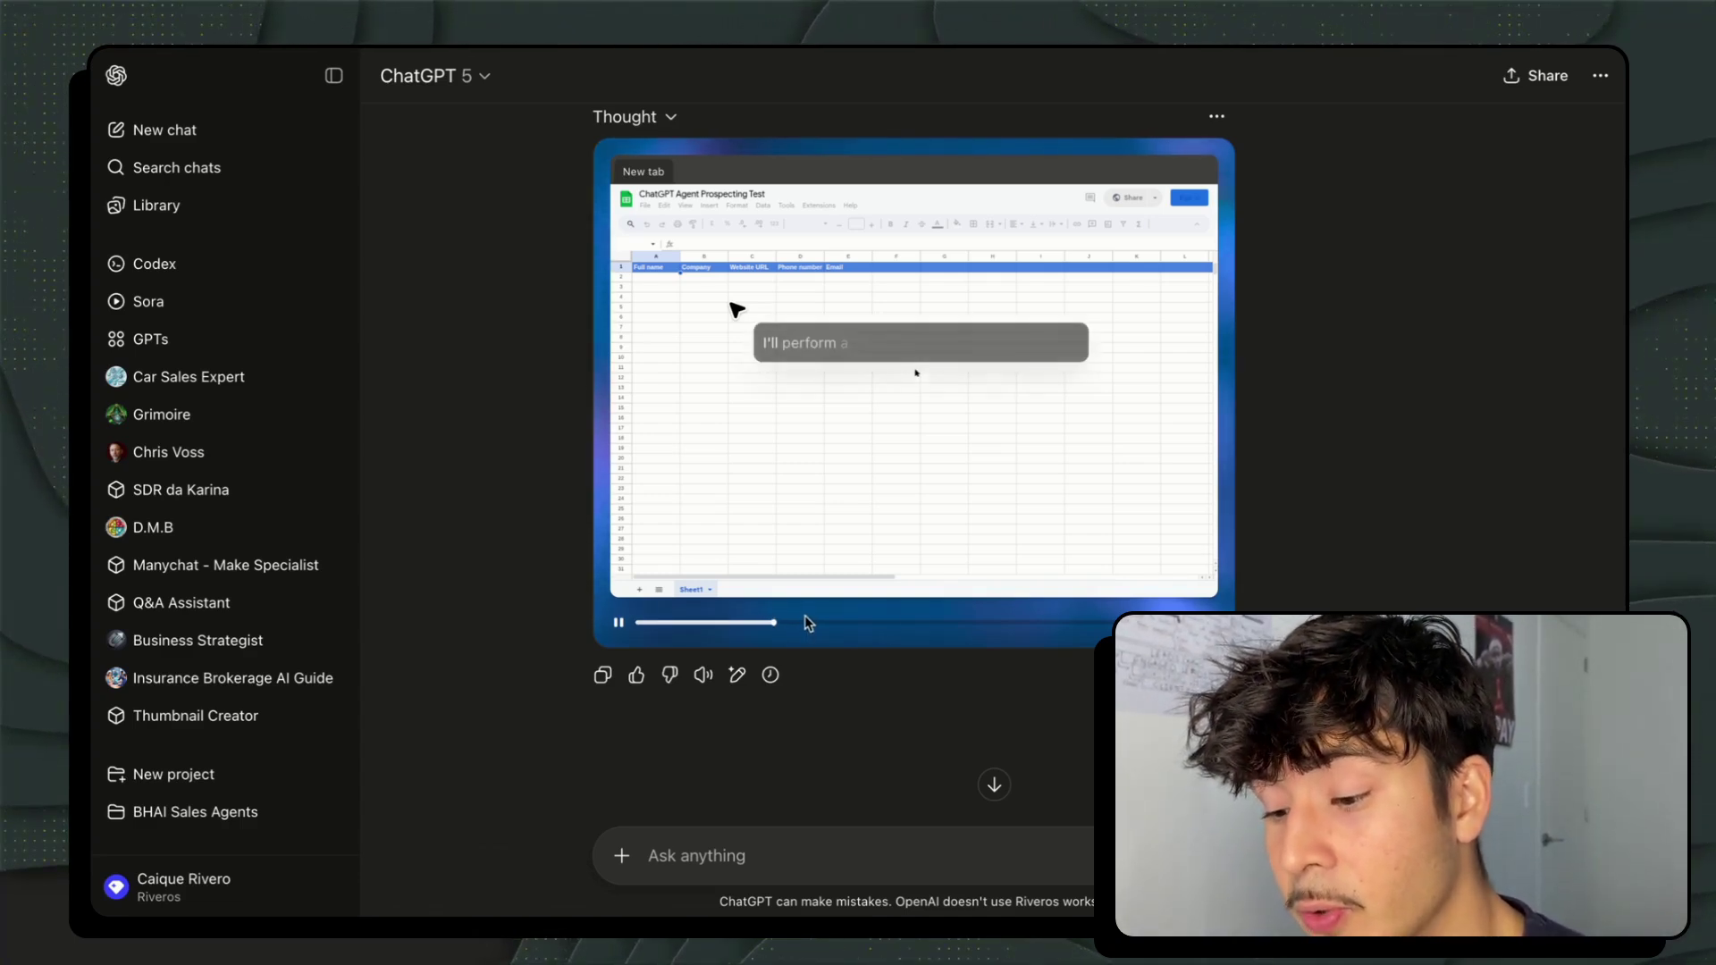
left_click_drag(806, 623, 813, 625)
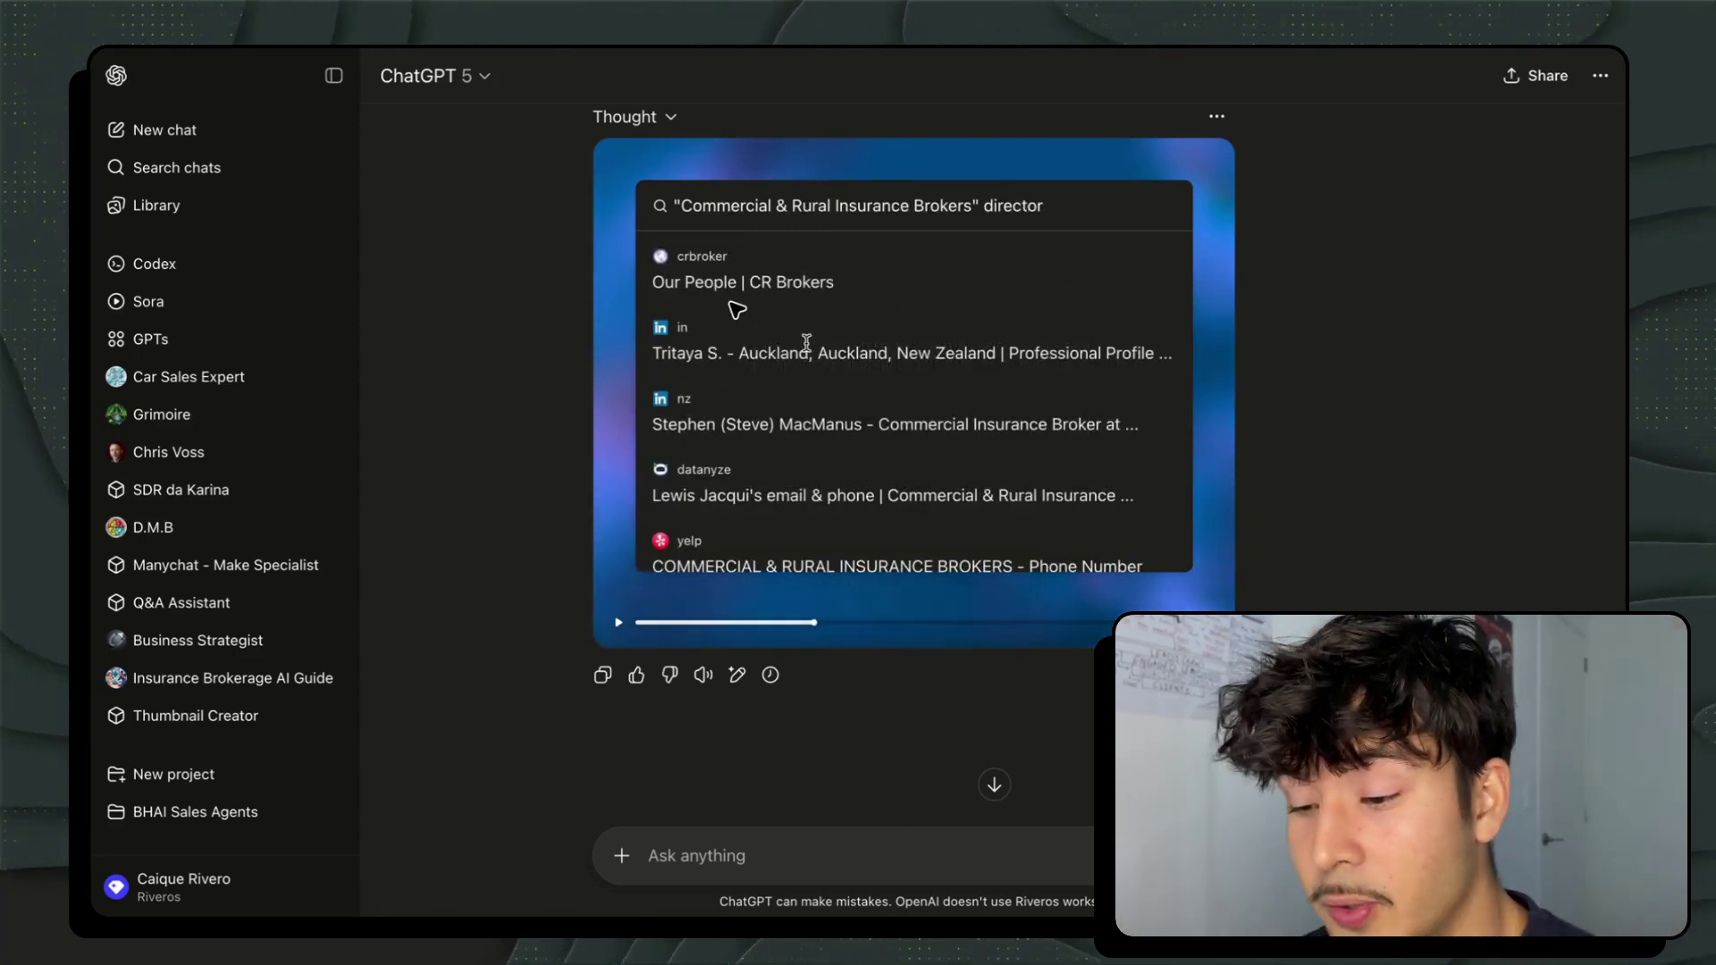
scroll(817, 364, "down", 1)
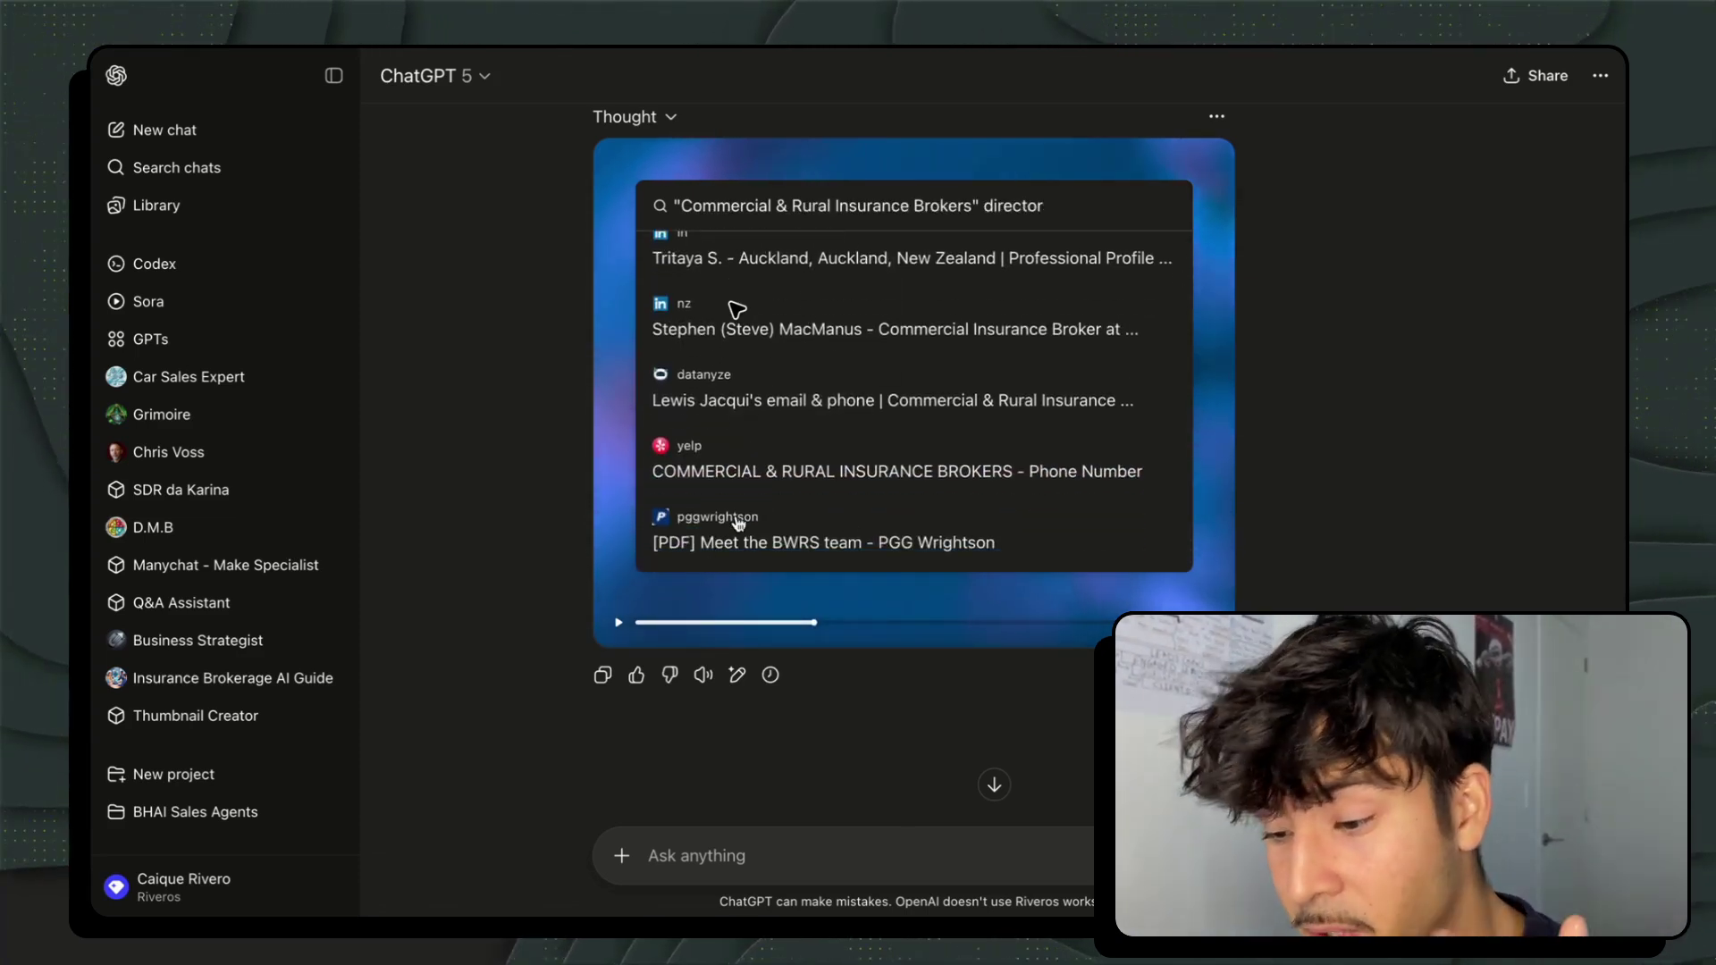
left_click(807, 623)
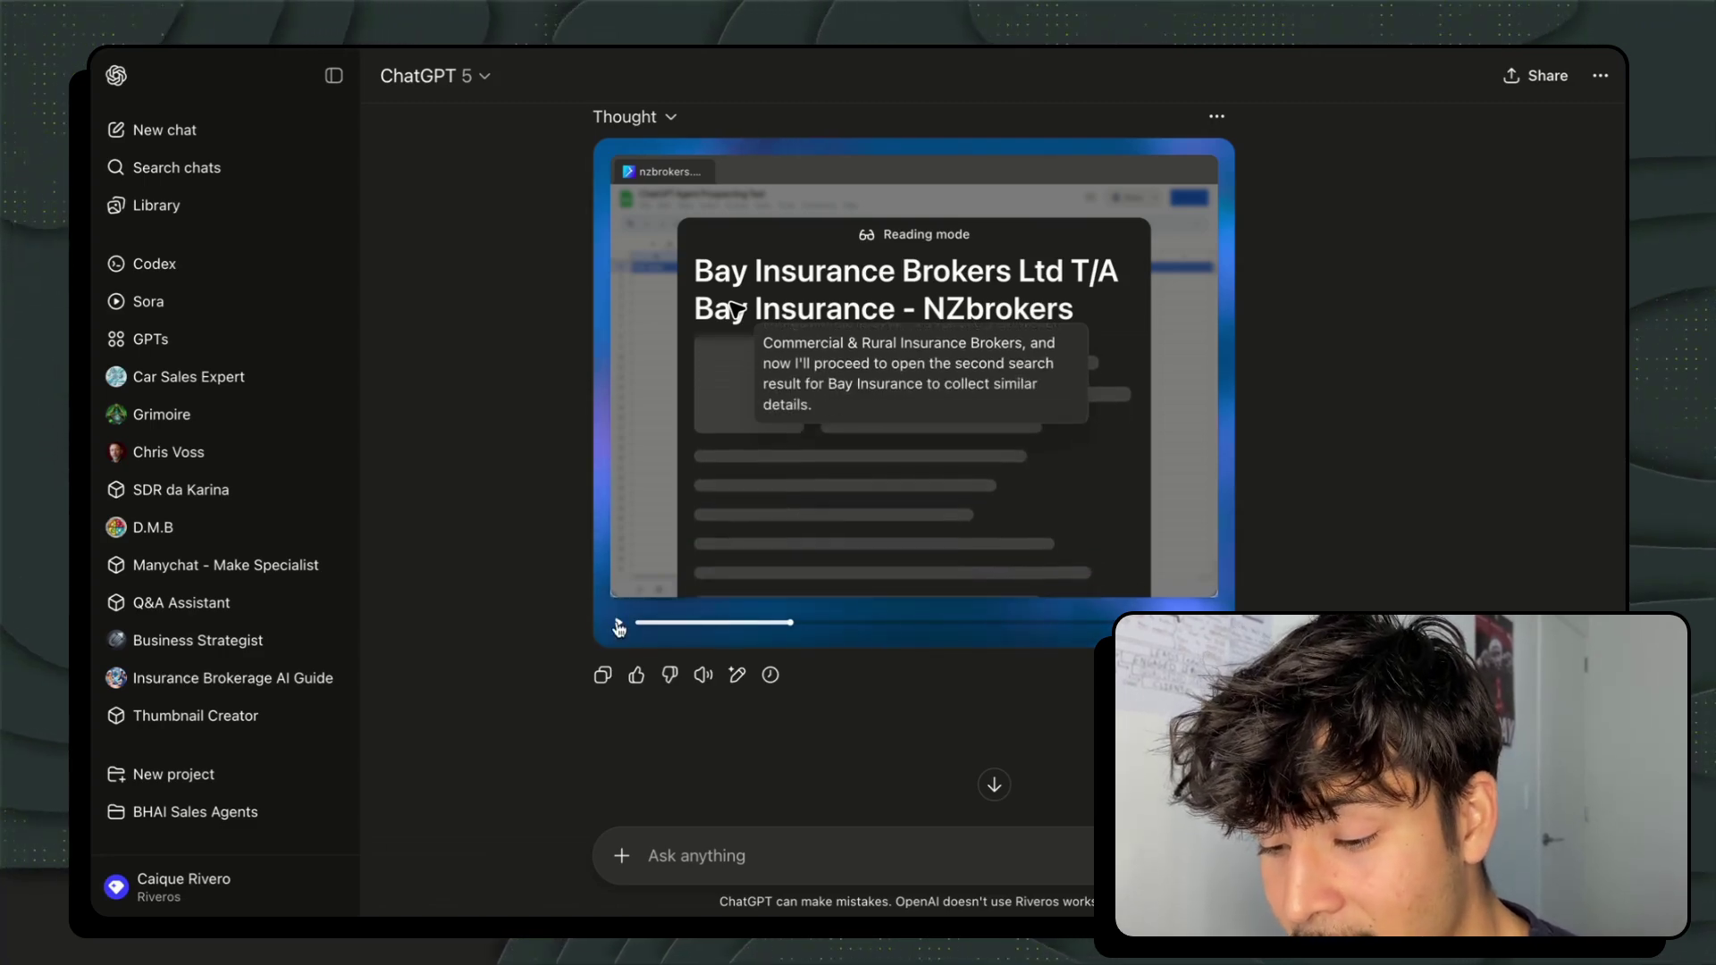
Step: Read the agent's explanation of the Cloudflare block and the automatic Continue response
scroll(662, 624, "down", 7)
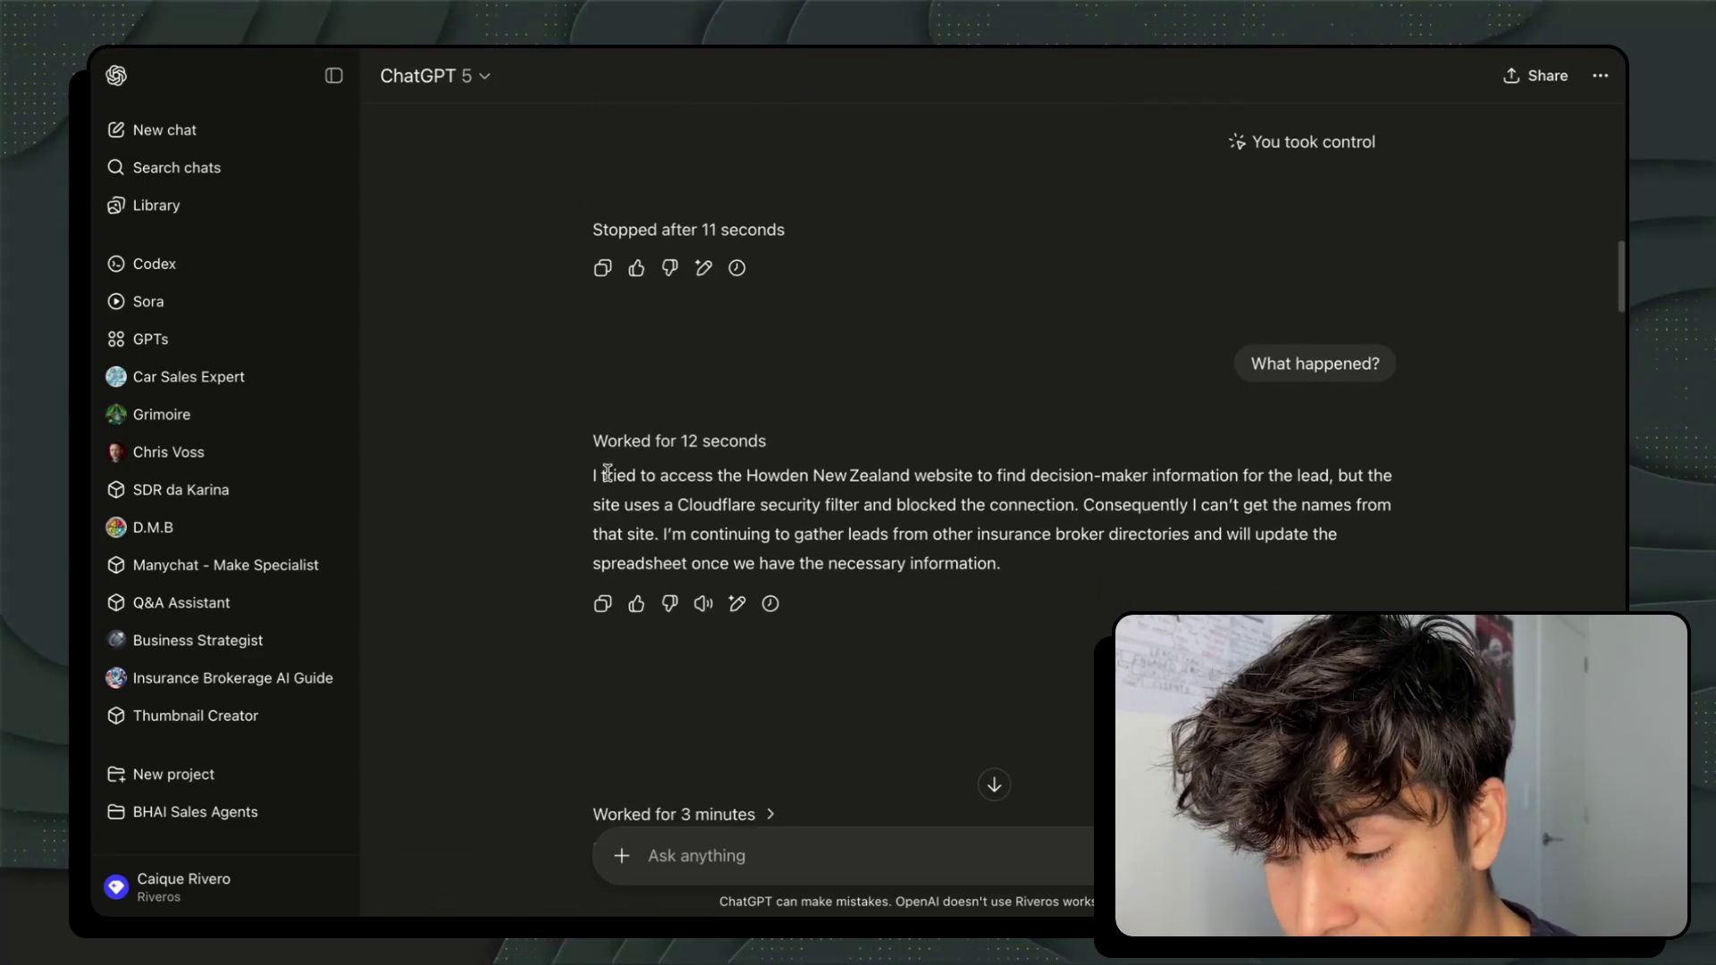
left_click_drag(591, 475, 1048, 570)
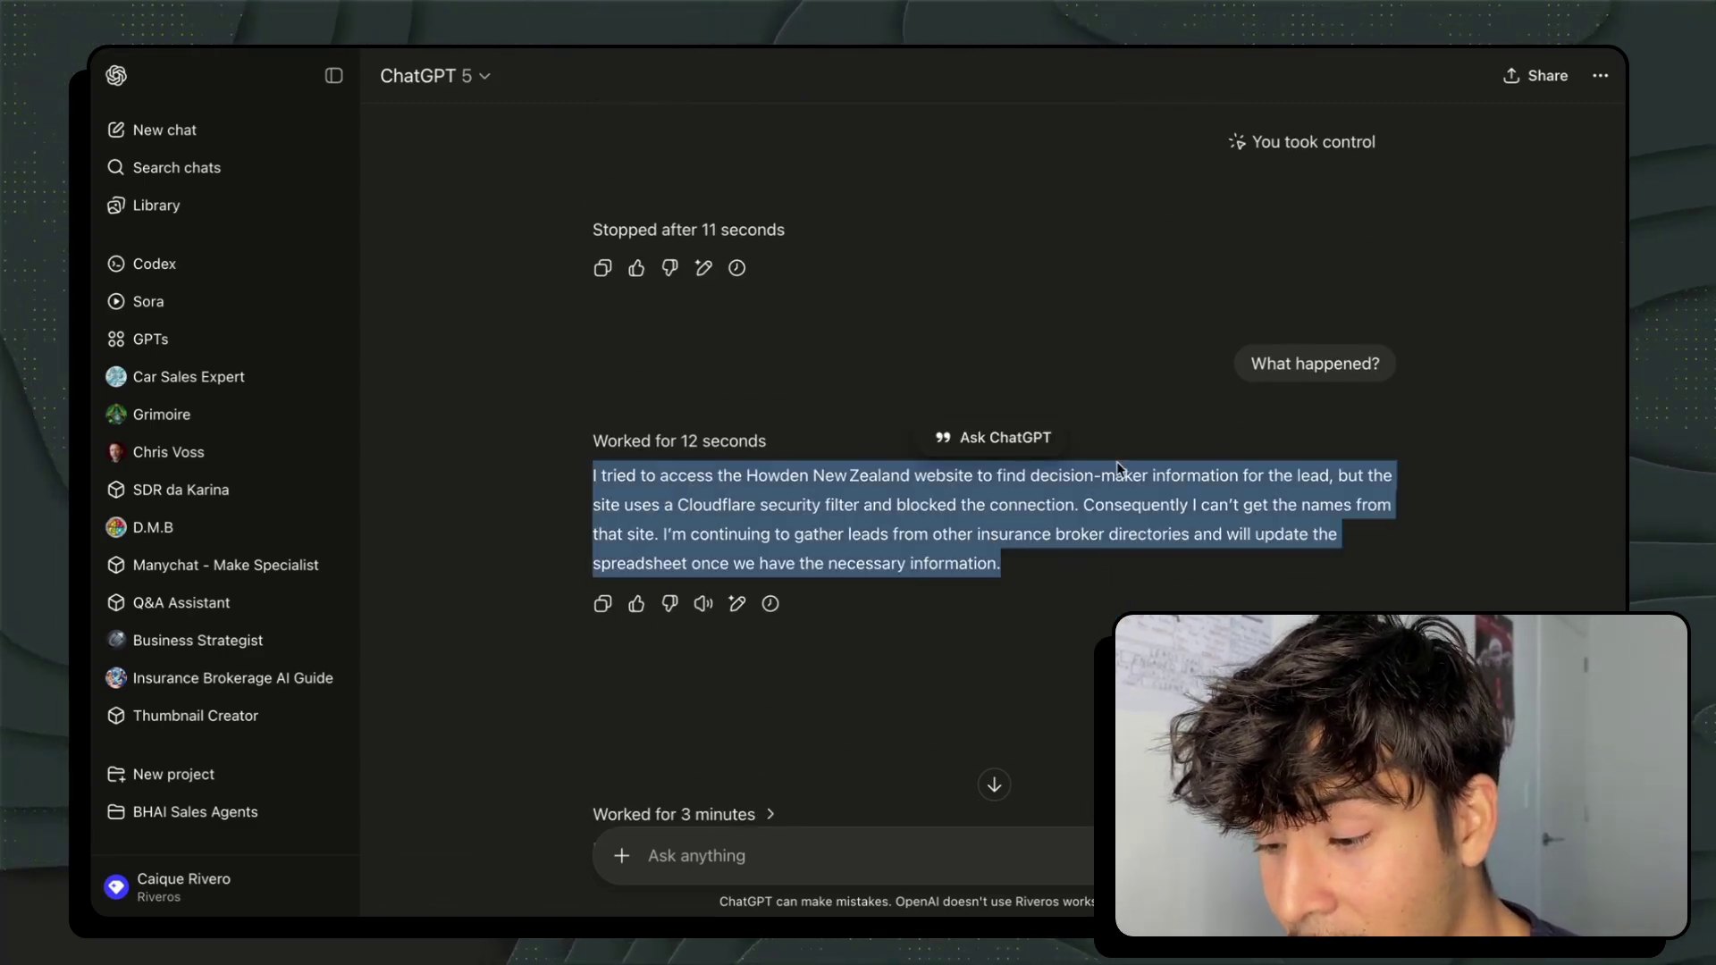
left_click(865, 485)
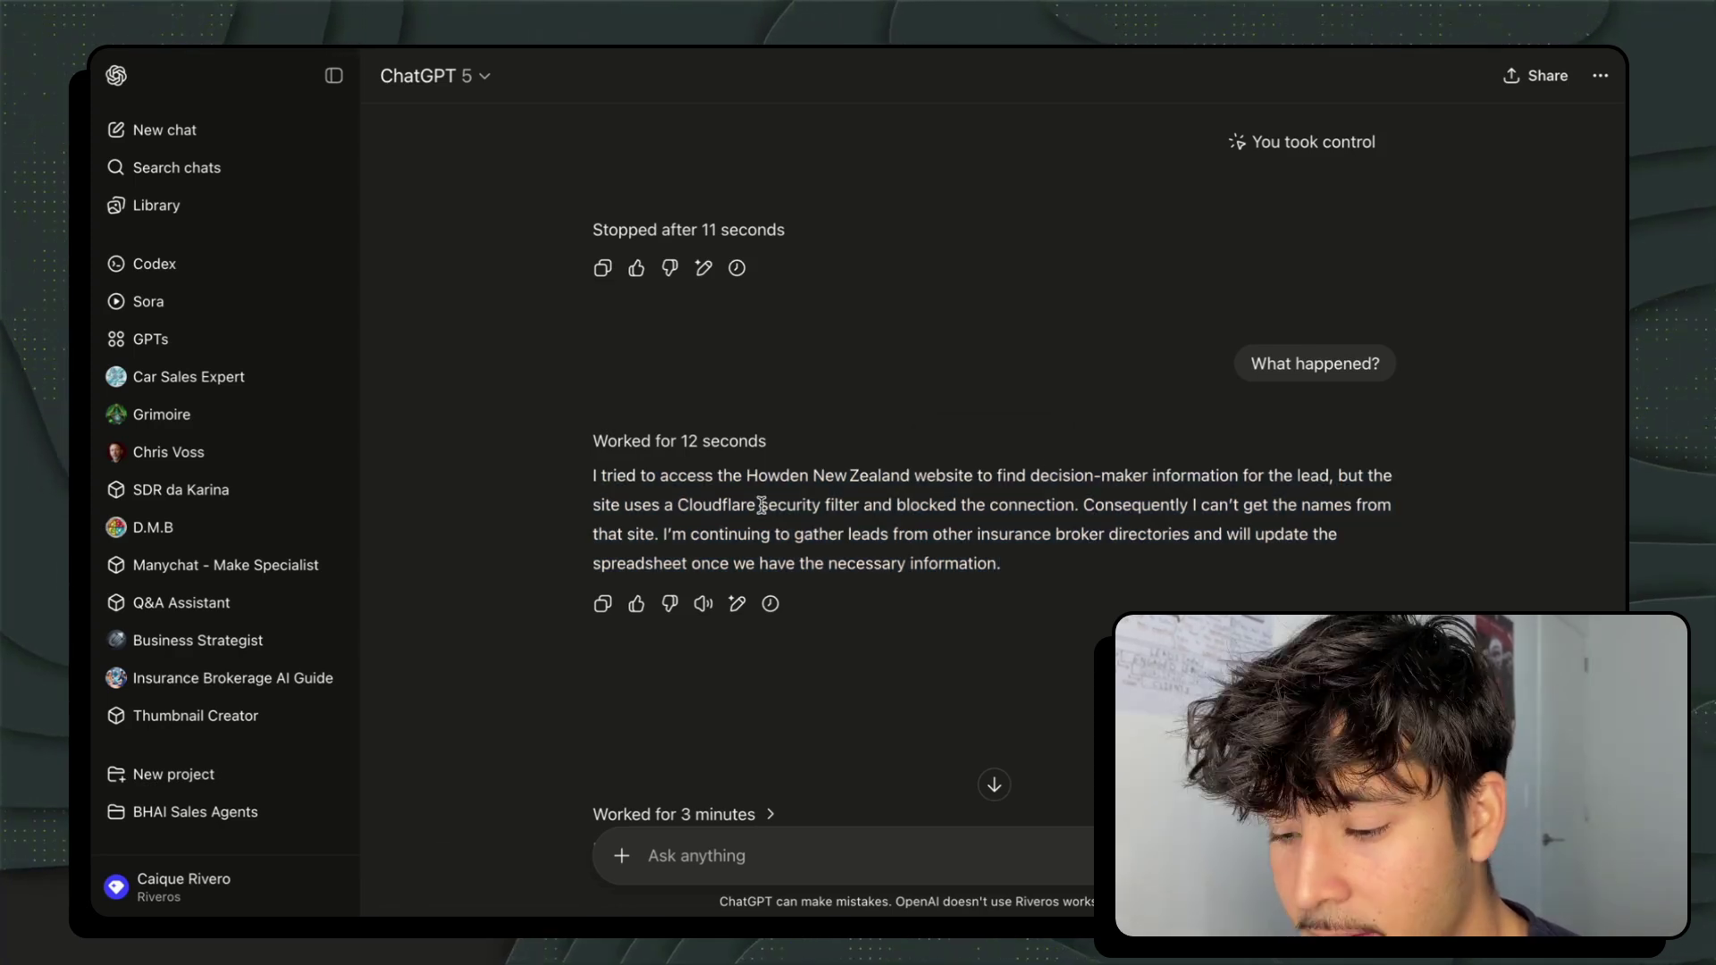
left_click_drag(761, 504, 1102, 582)
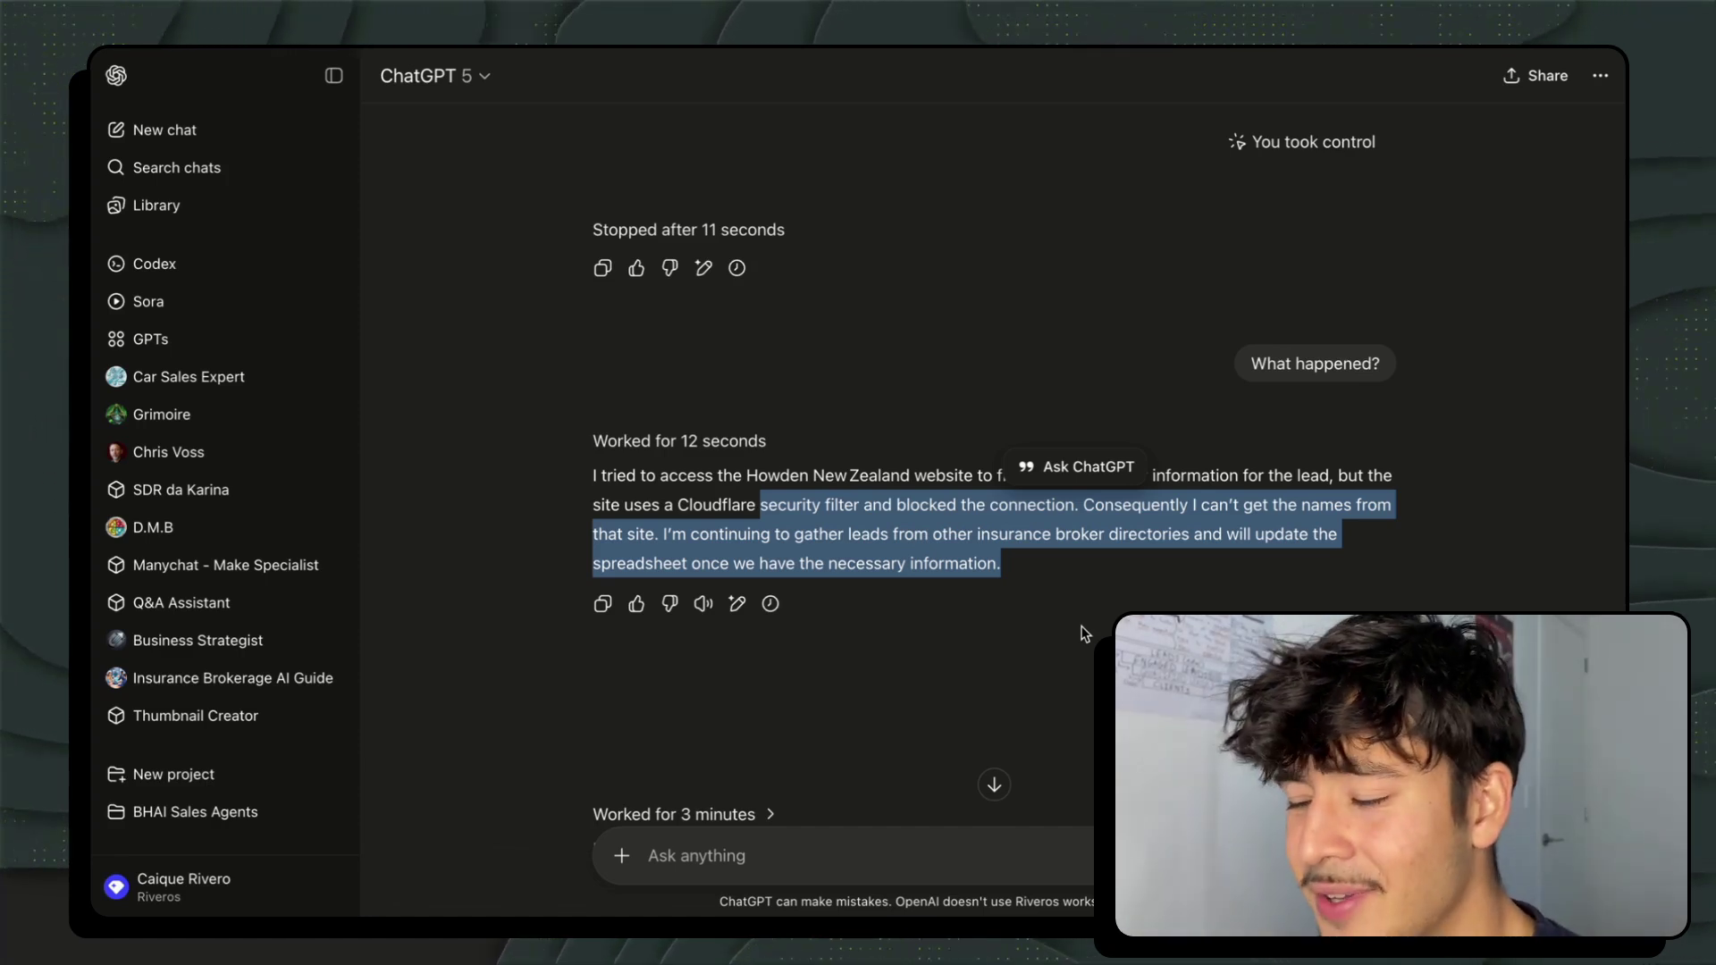
left_click(970, 539)
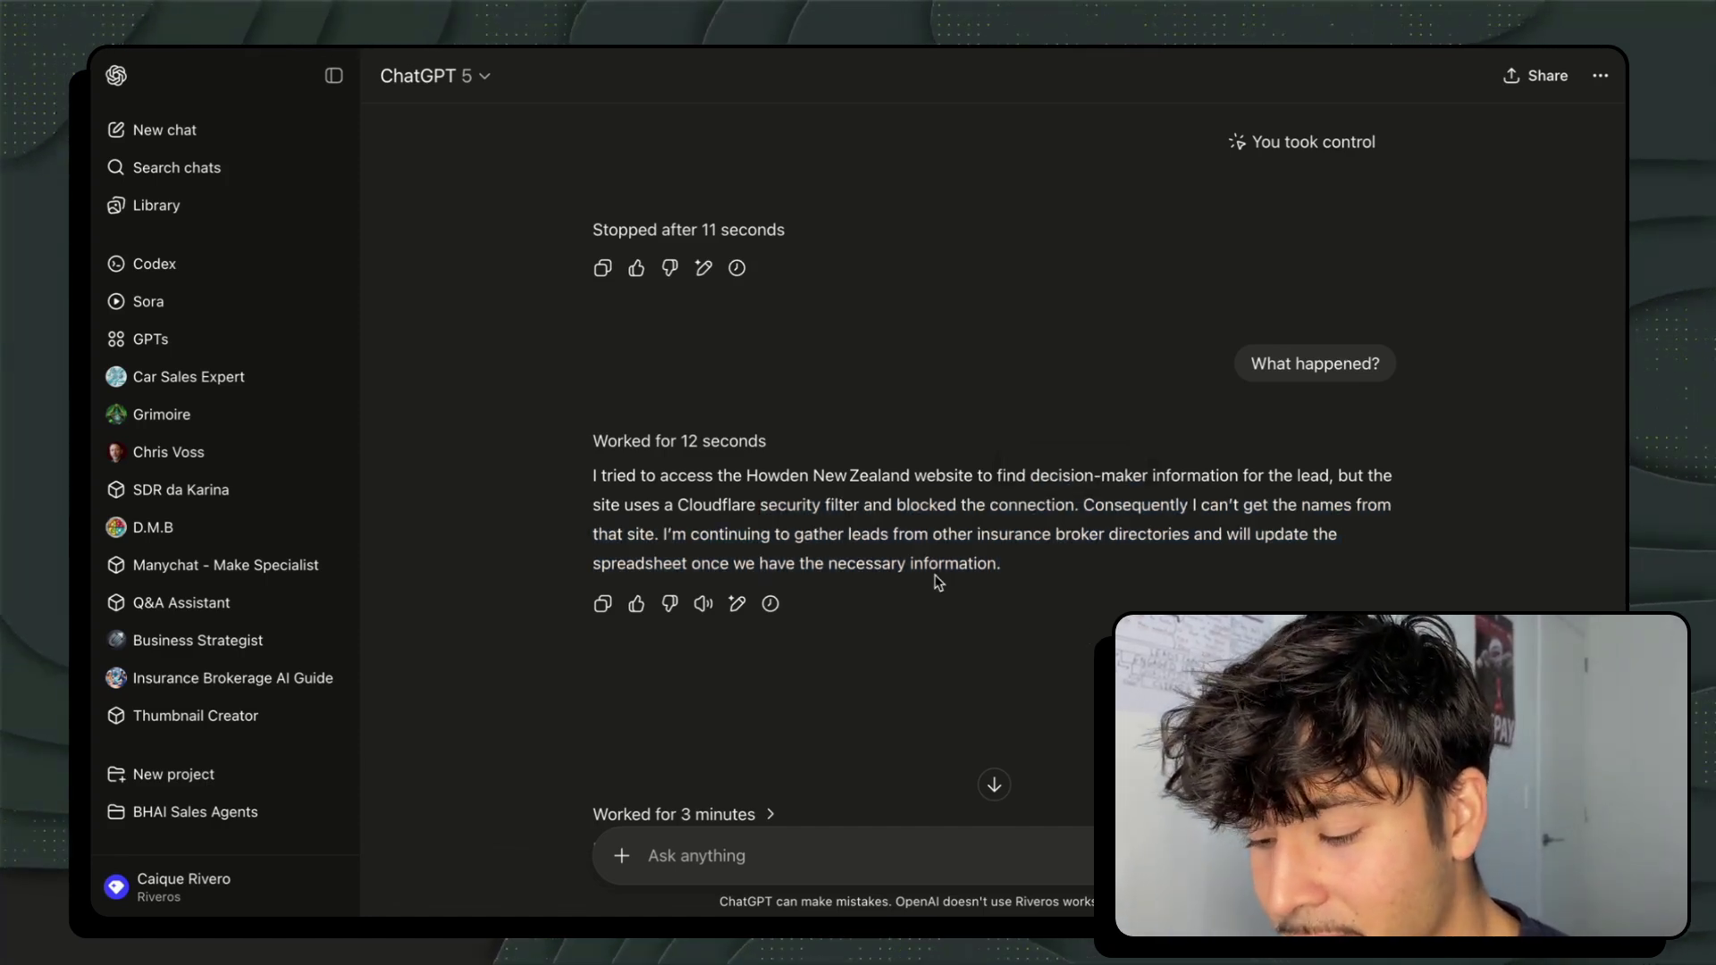
scroll(937, 572, "down", 5)
left_click_drag(1386, 278, 1223, 283)
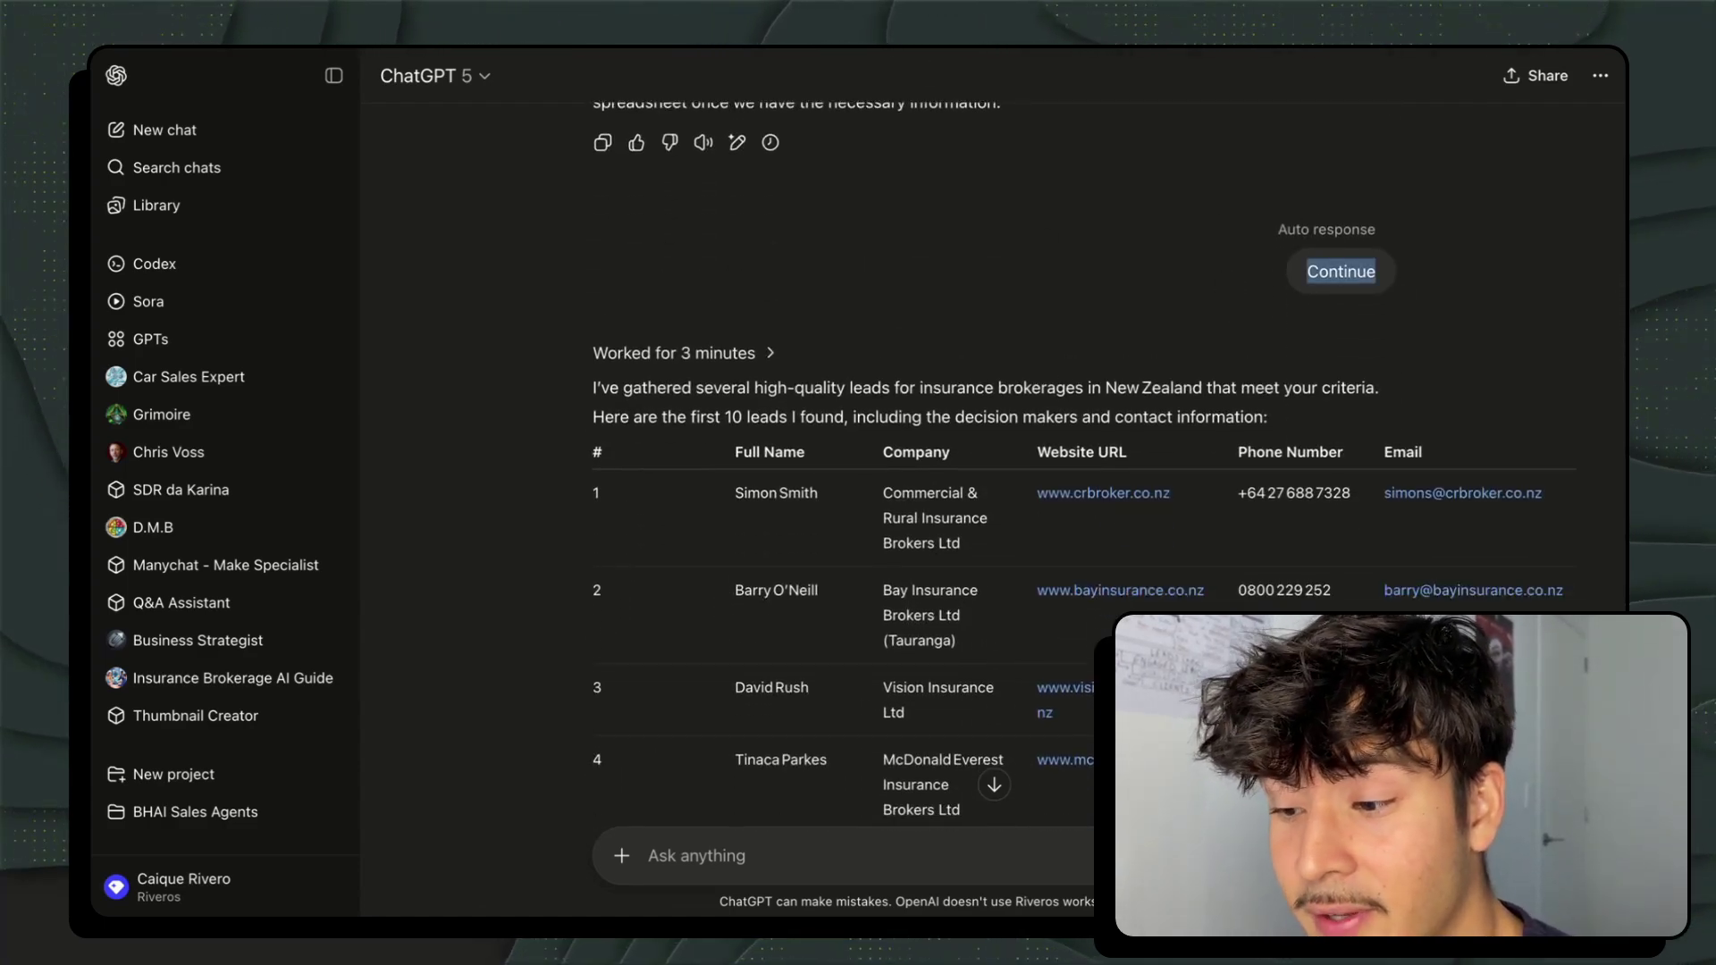
Step: Glance at the leads spreadsheet, then highlight the request to update the Google Sheet
key("ctrl+Tab")
key("ctrl+shift+Tab")
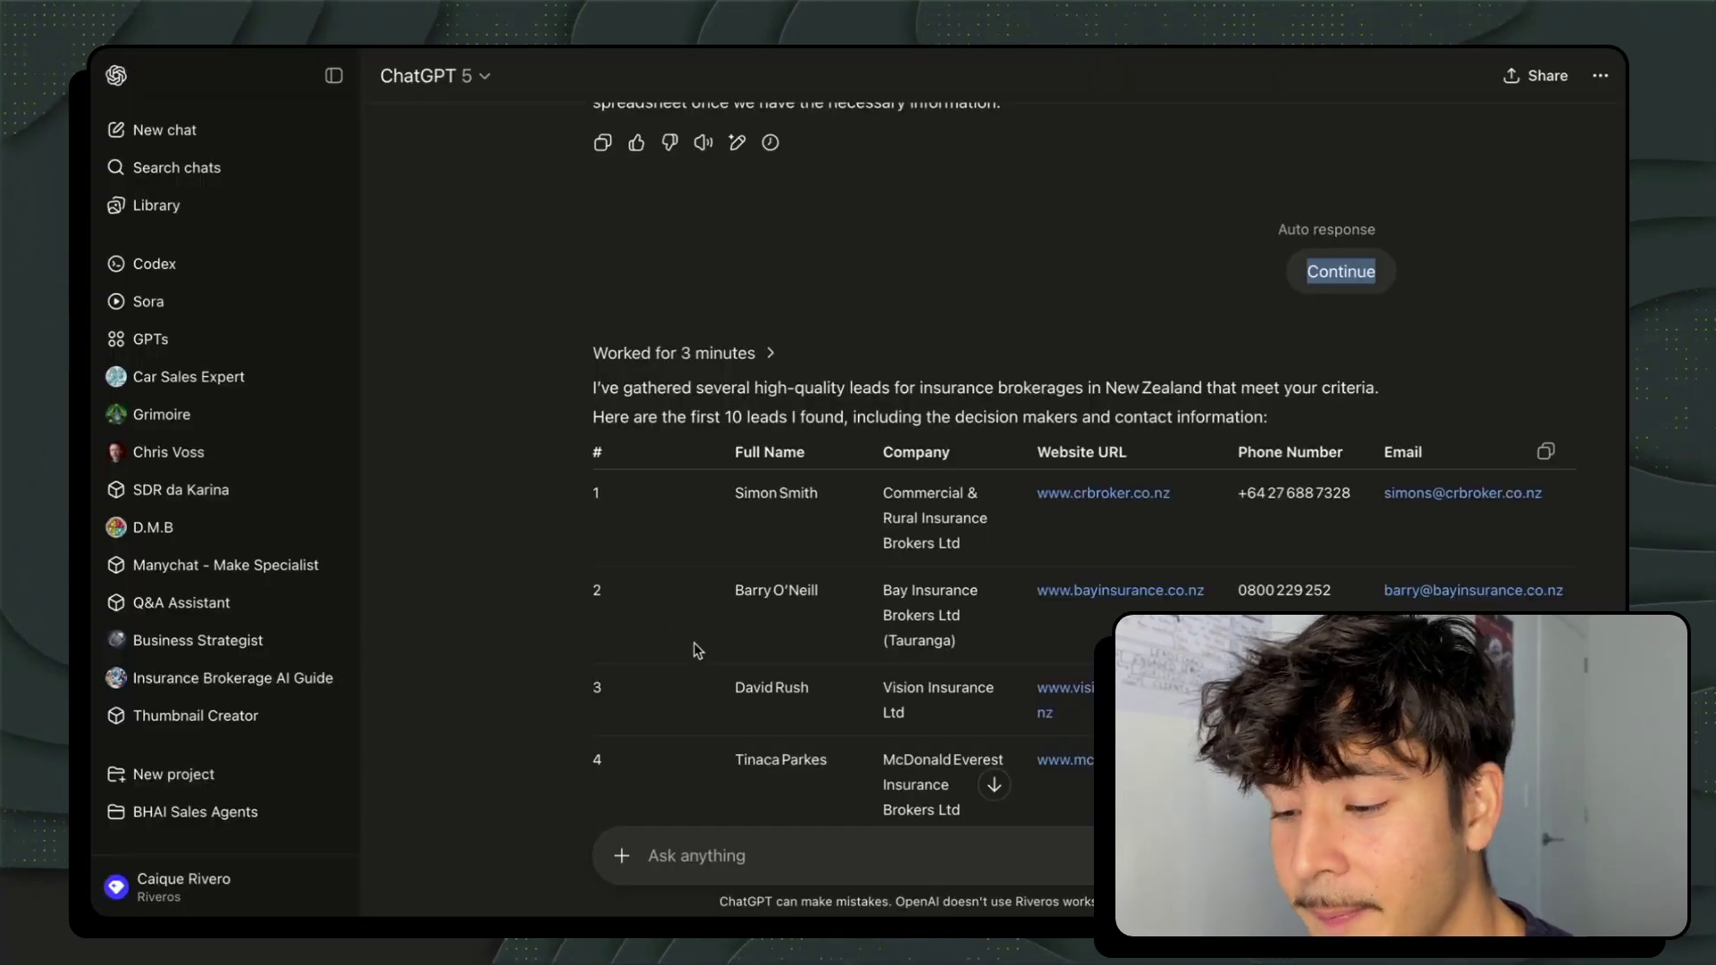
scroll(676, 440, "down", 4)
scroll(677, 440, "down", 7)
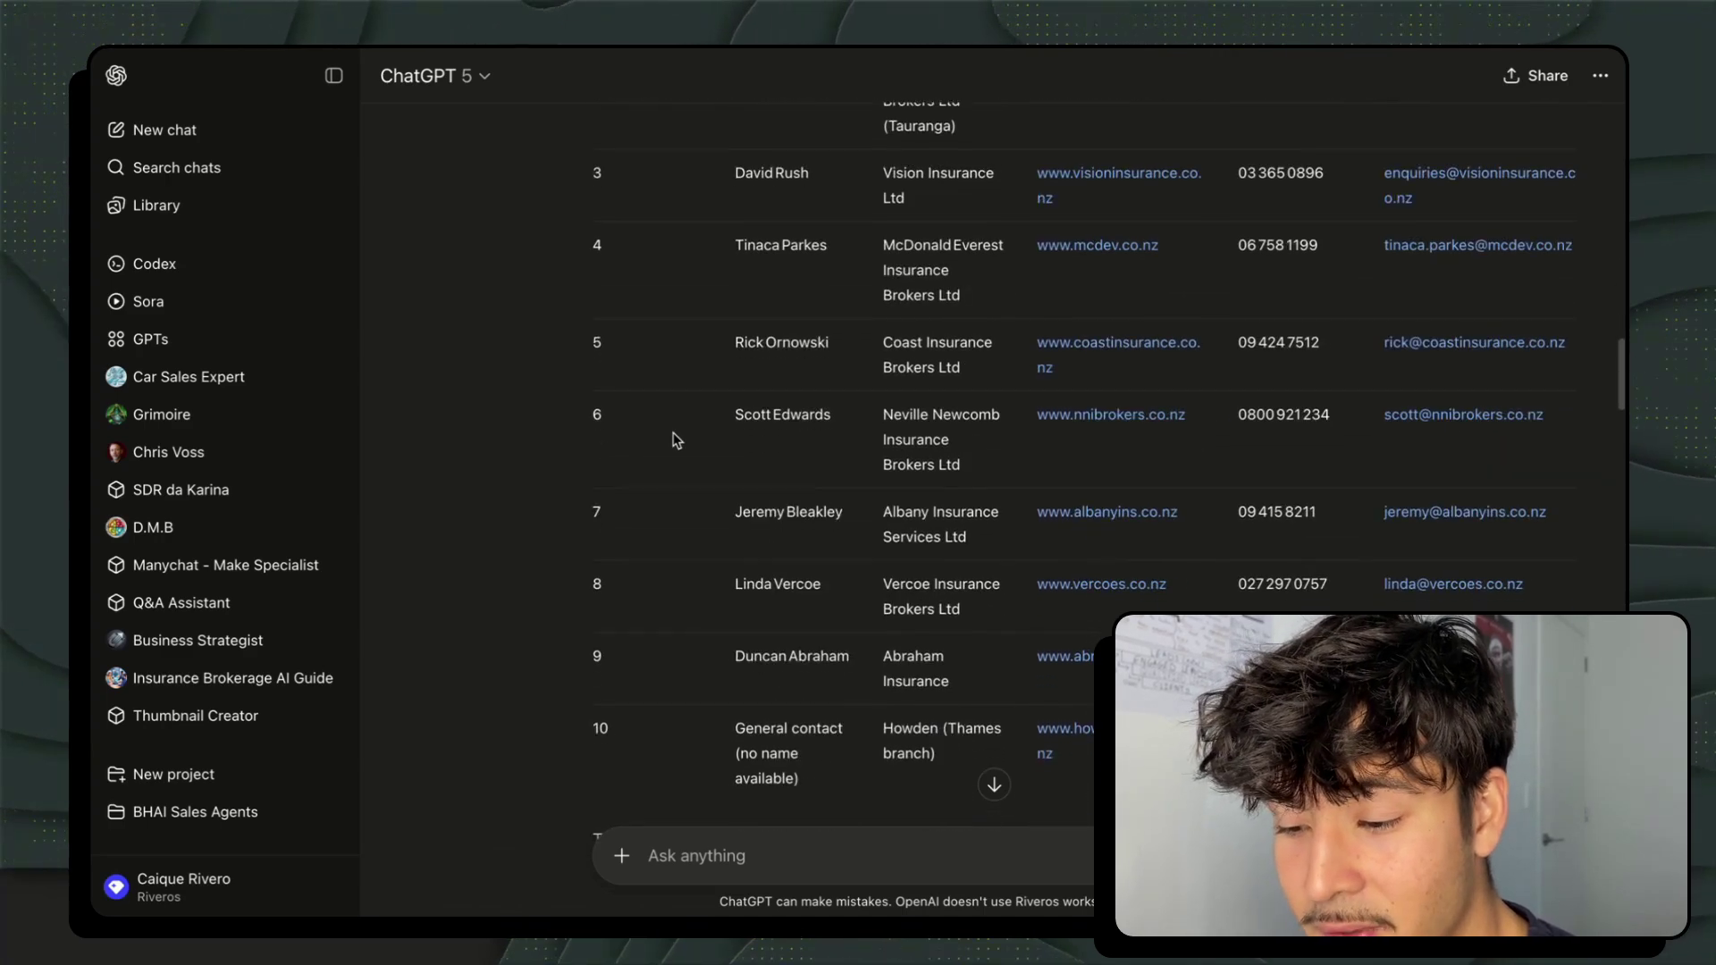
scroll(673, 433, "up", 1)
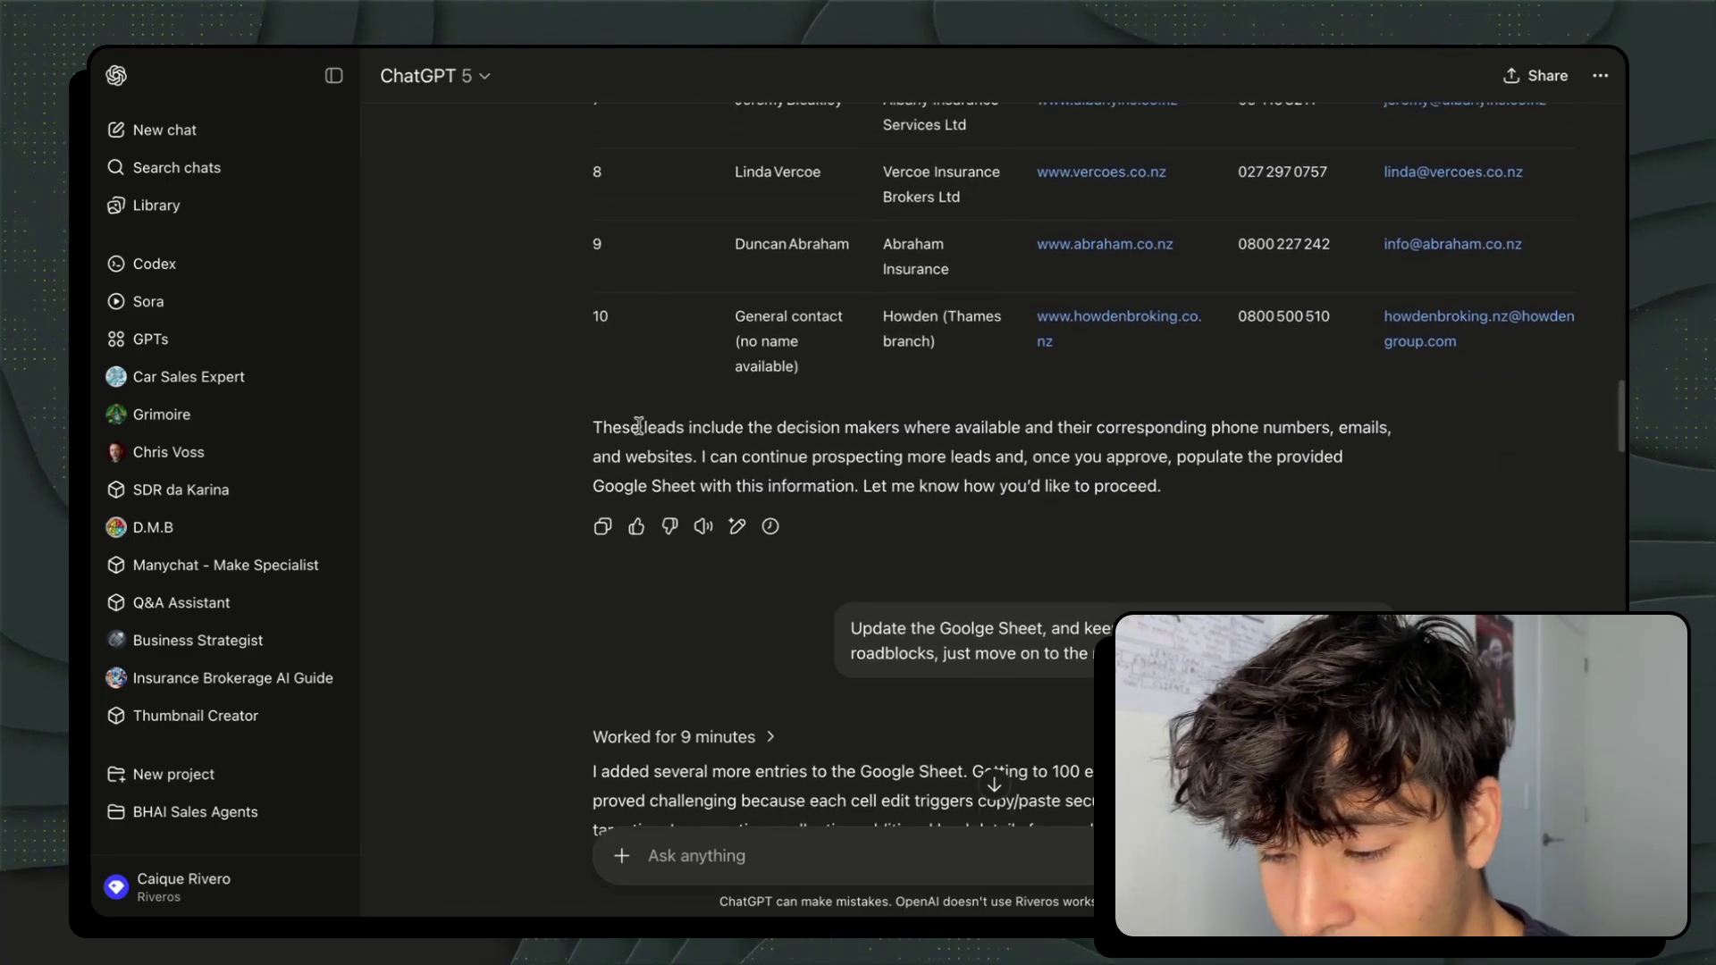
triple_click(965, 640)
scroll(930, 487, "up", 1)
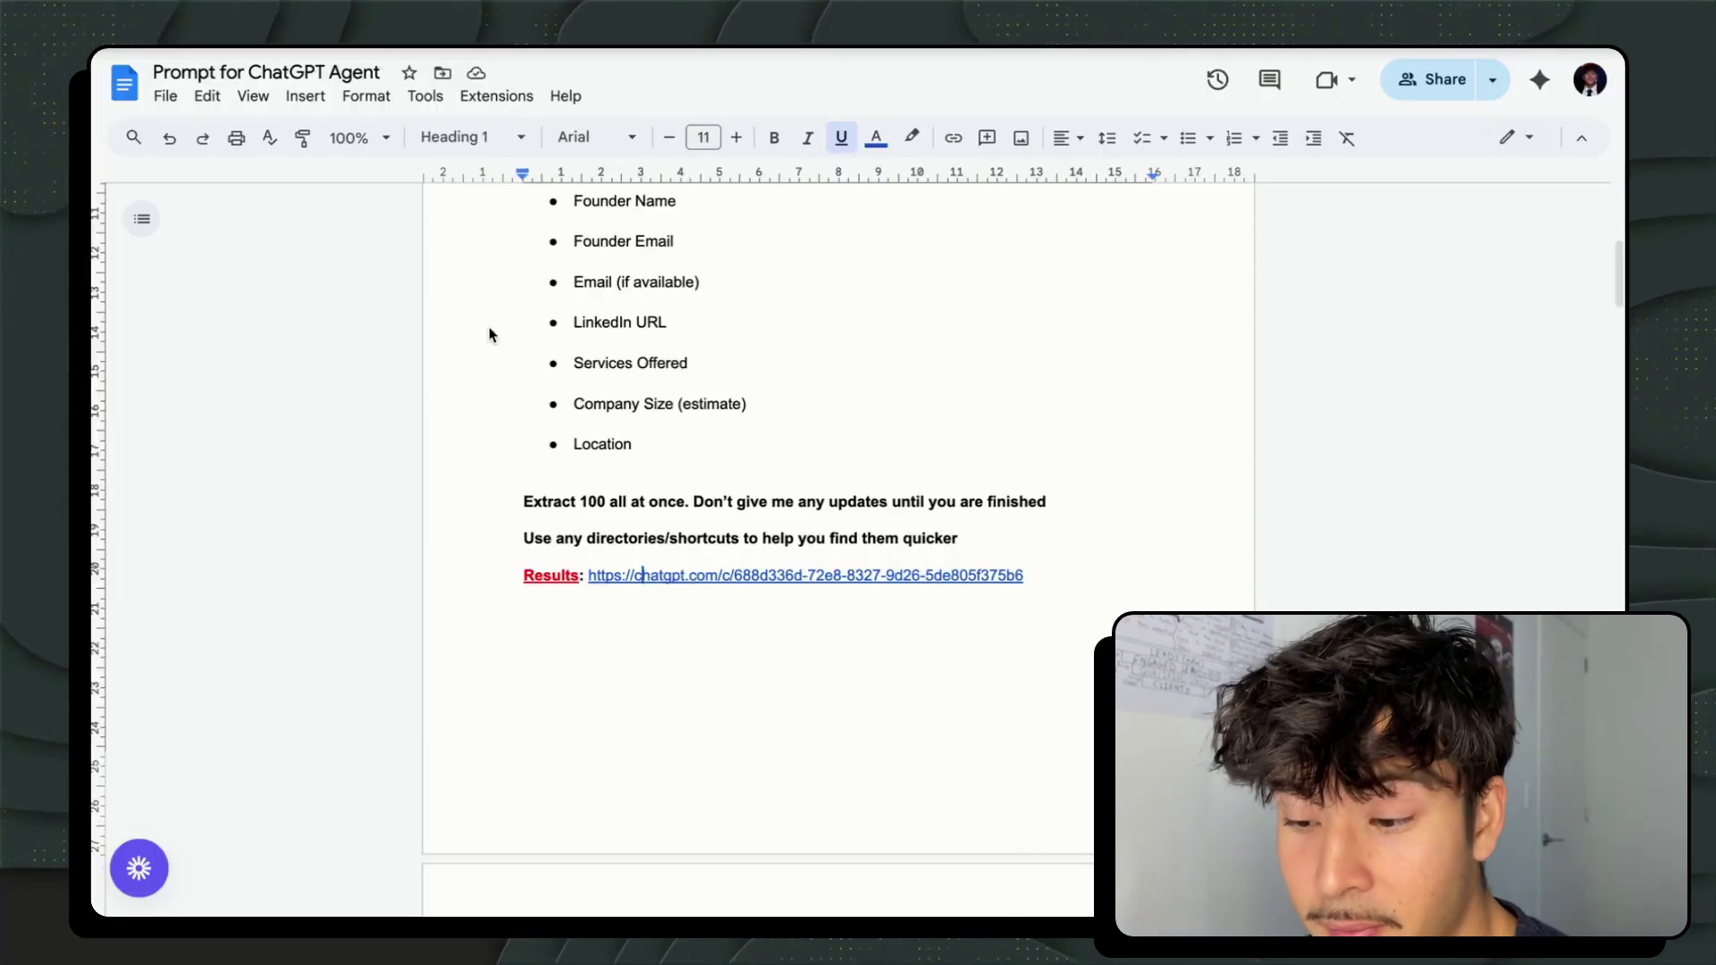
scroll(577, 477, "up", 6)
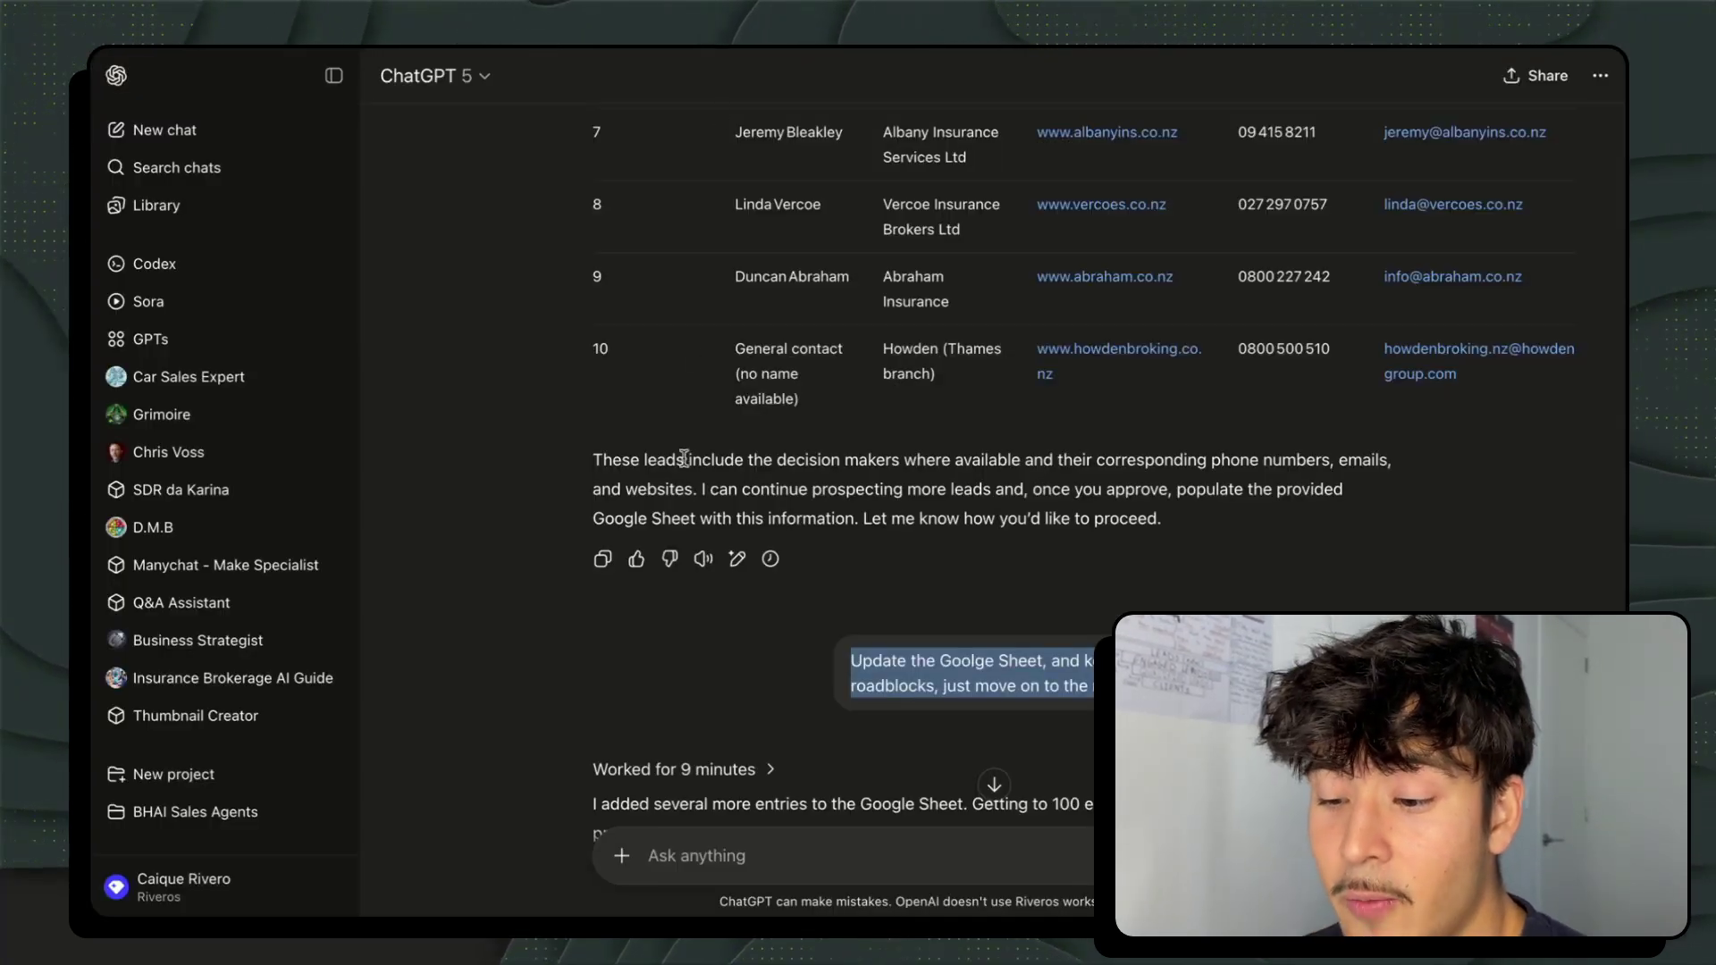
left_click(662, 644)
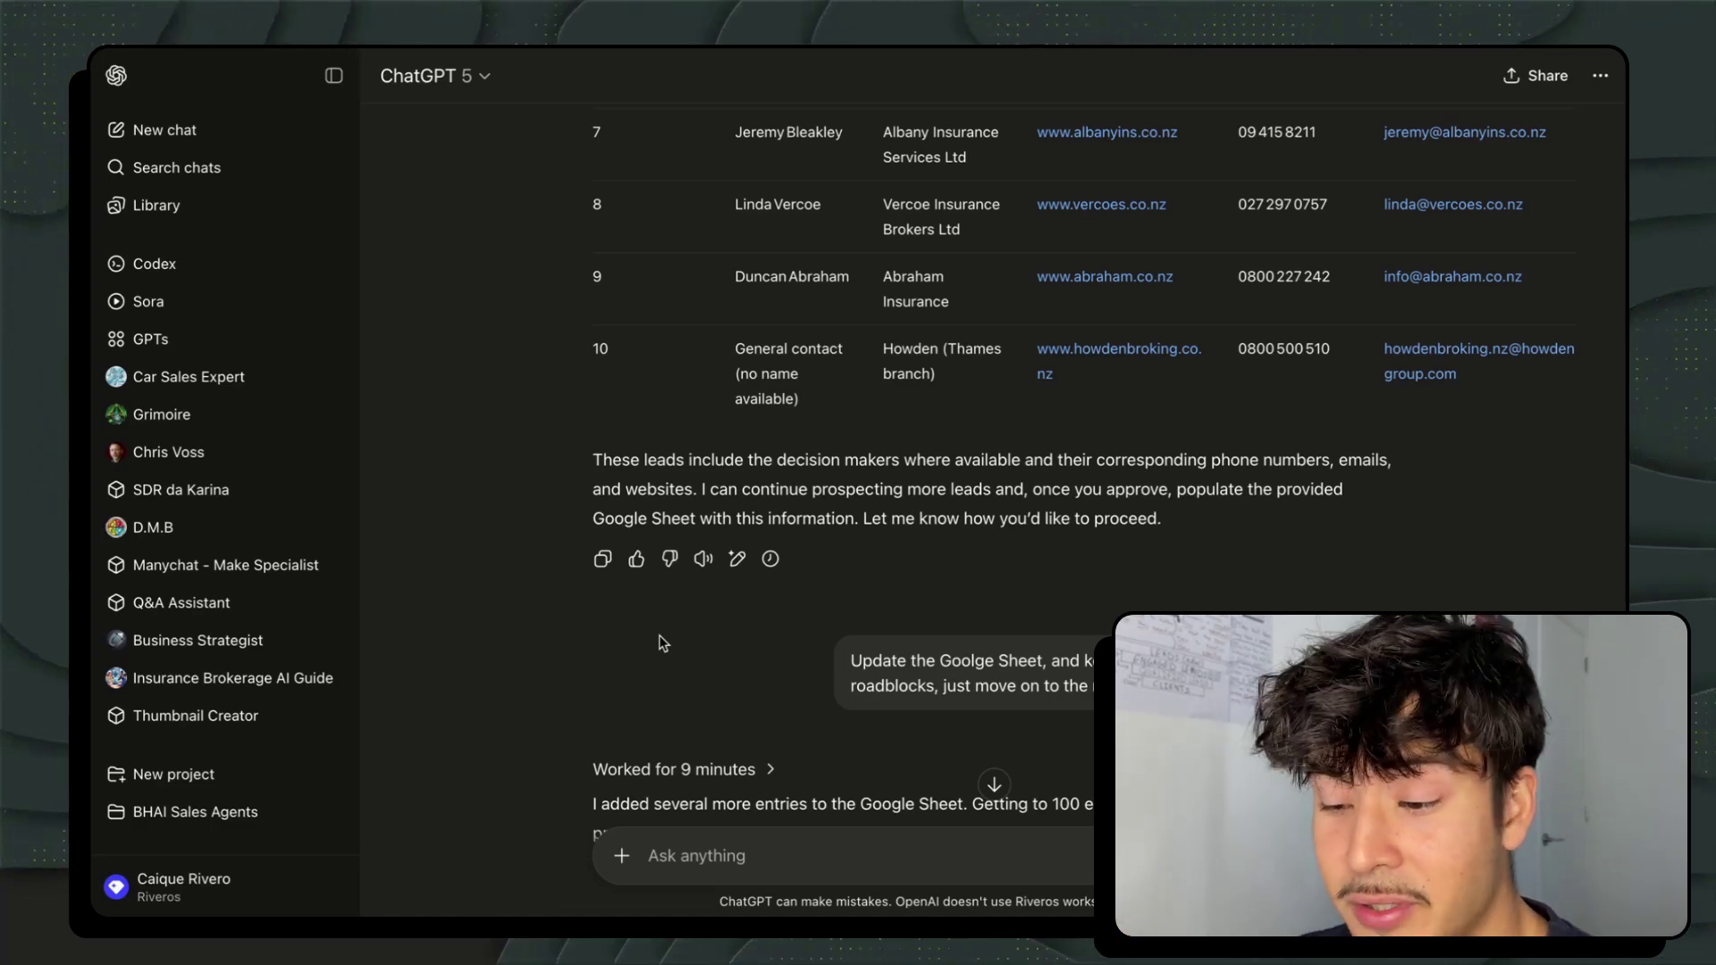
Step: Find and highlight the follow-up request to use the Google Drive connector
scroll(660, 636, "down", 1)
scroll(659, 635, "down", 1)
scroll(659, 636, "up", 5)
scroll(676, 683, "down", 5)
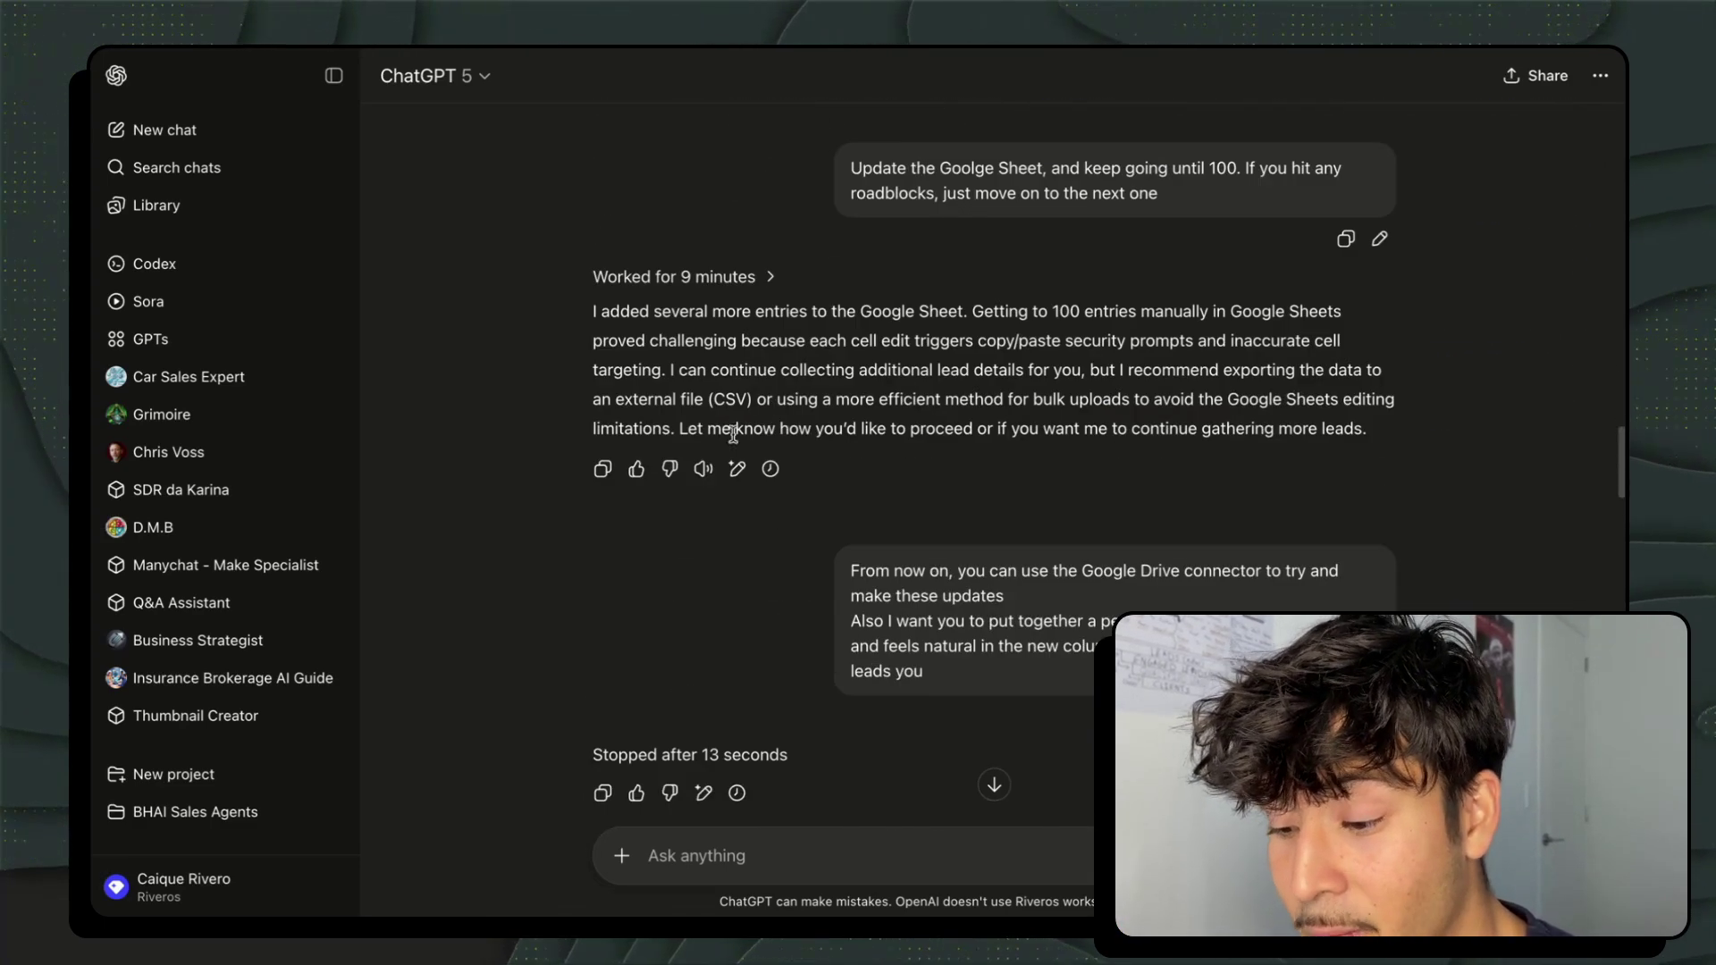
triple_click(996, 575)
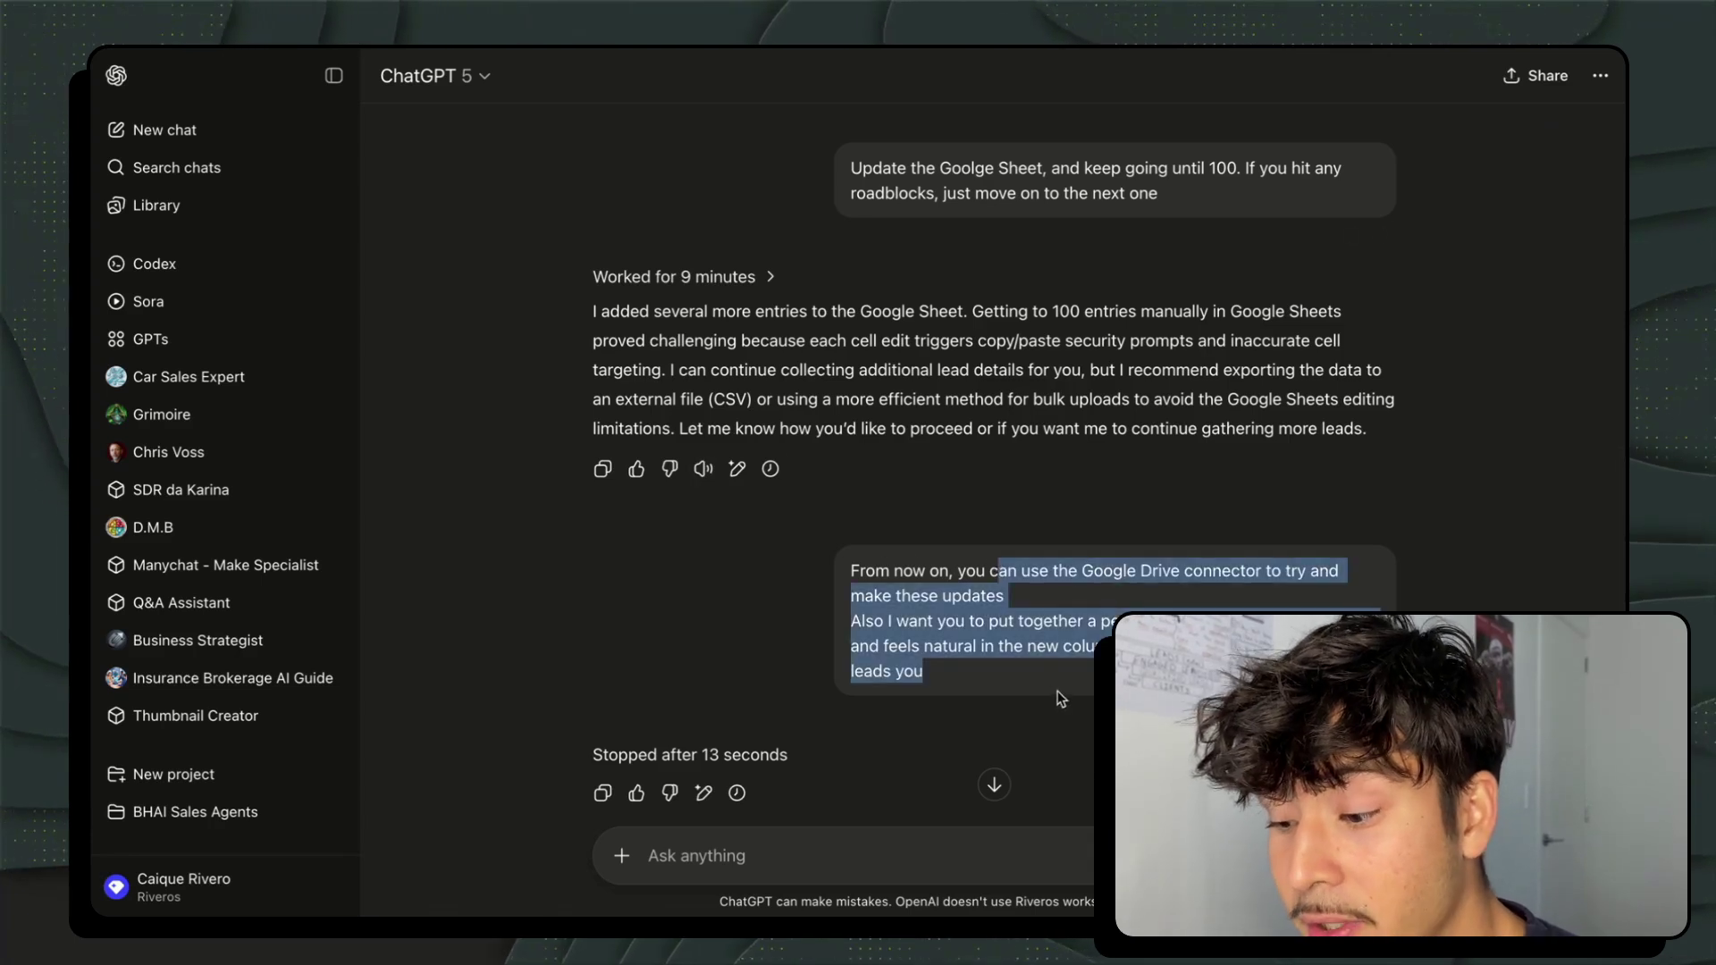
left_click(1014, 641)
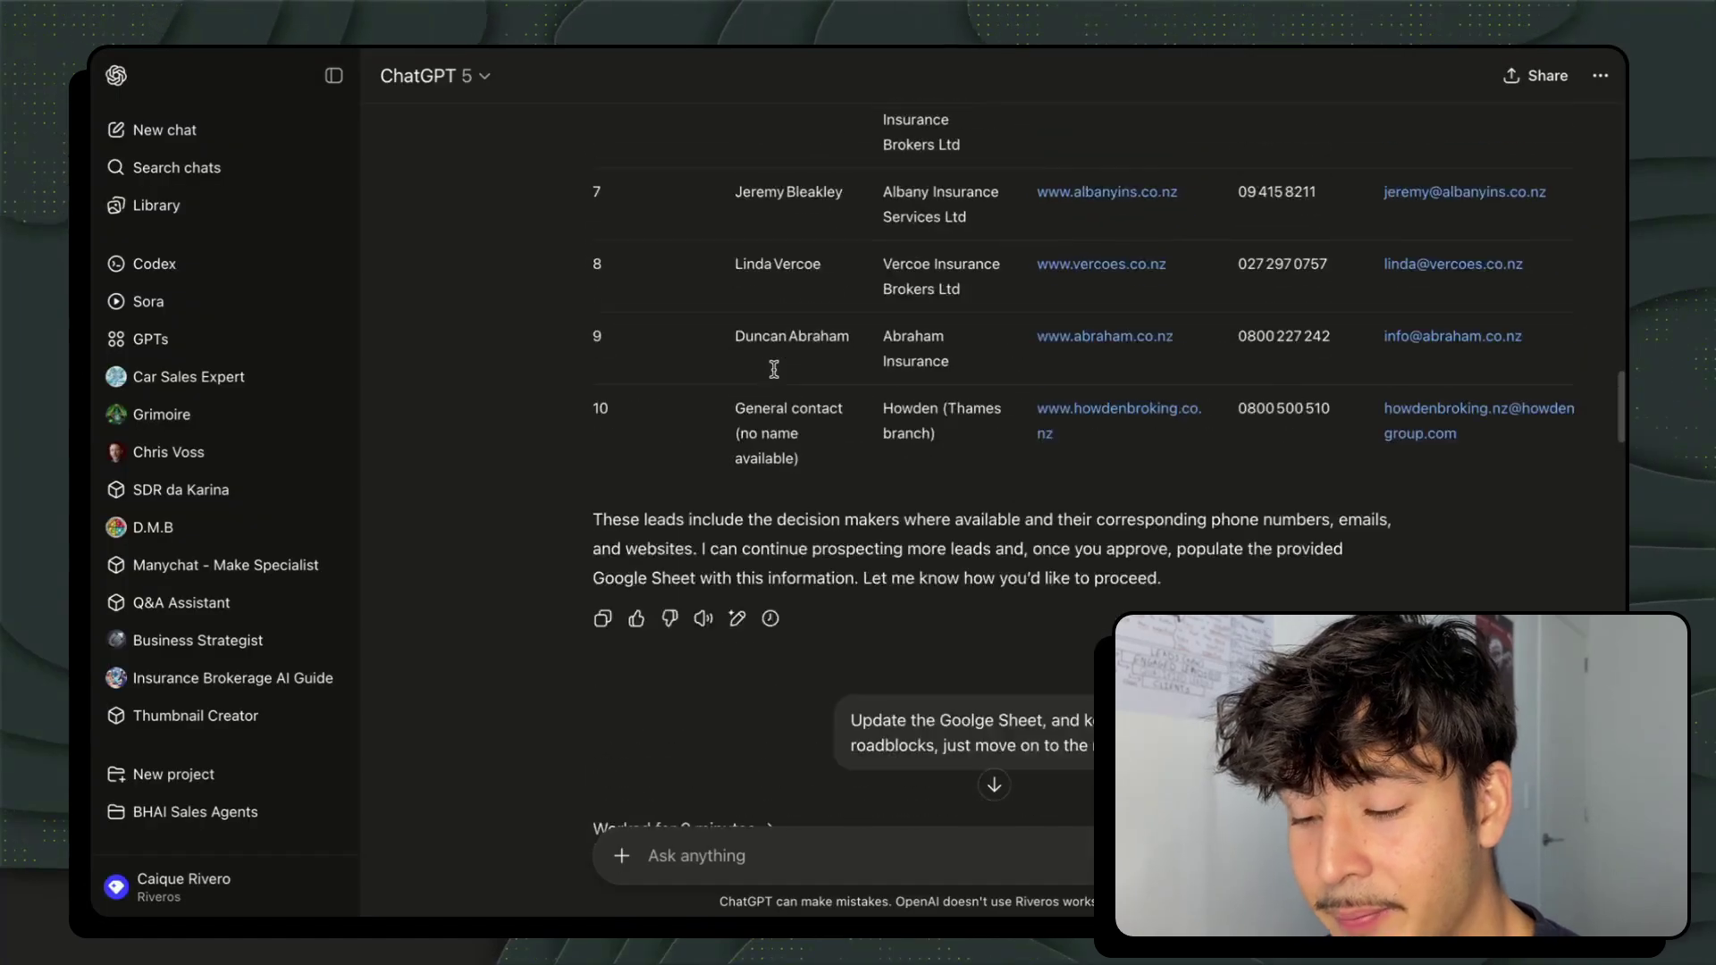
Step: Scroll up to the agent's table of the first 10 New Zealand insurance-brokerage leads
scroll(774, 368, "up", 10)
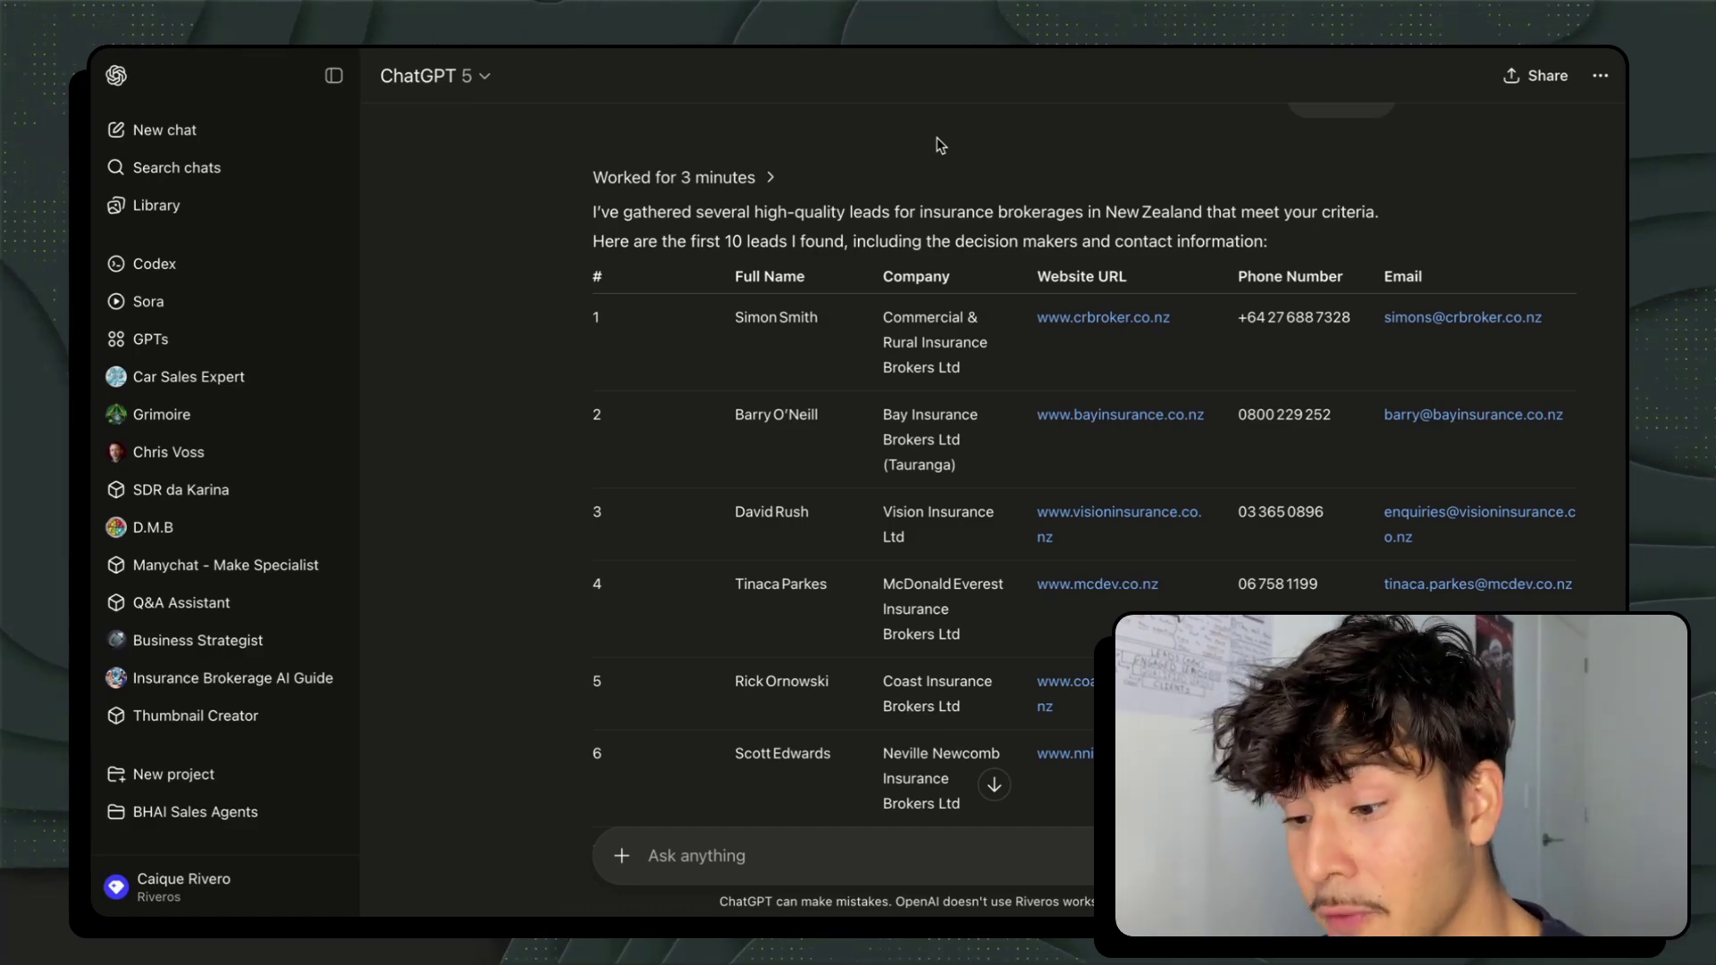
Step: Highlight the 'Worked for 4 minutes' reply's Google Drive connector limitation and CSV import suggestion
scroll(924, 293, "down", 12)
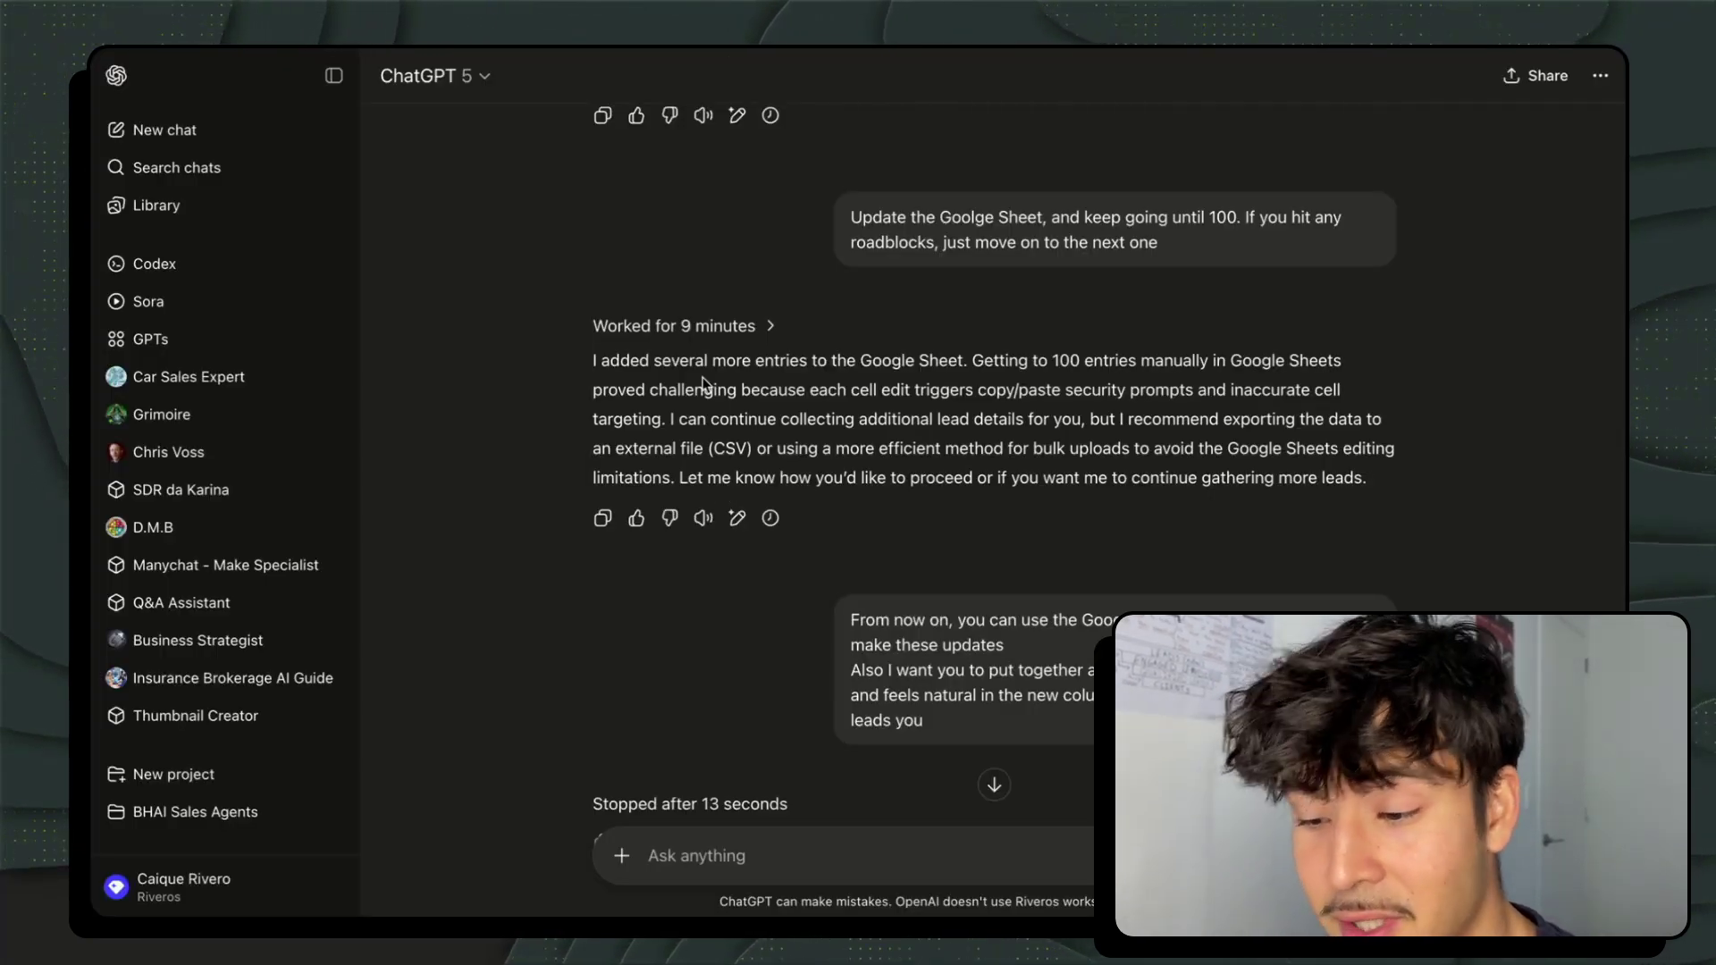
scroll(546, 216, "down", 5)
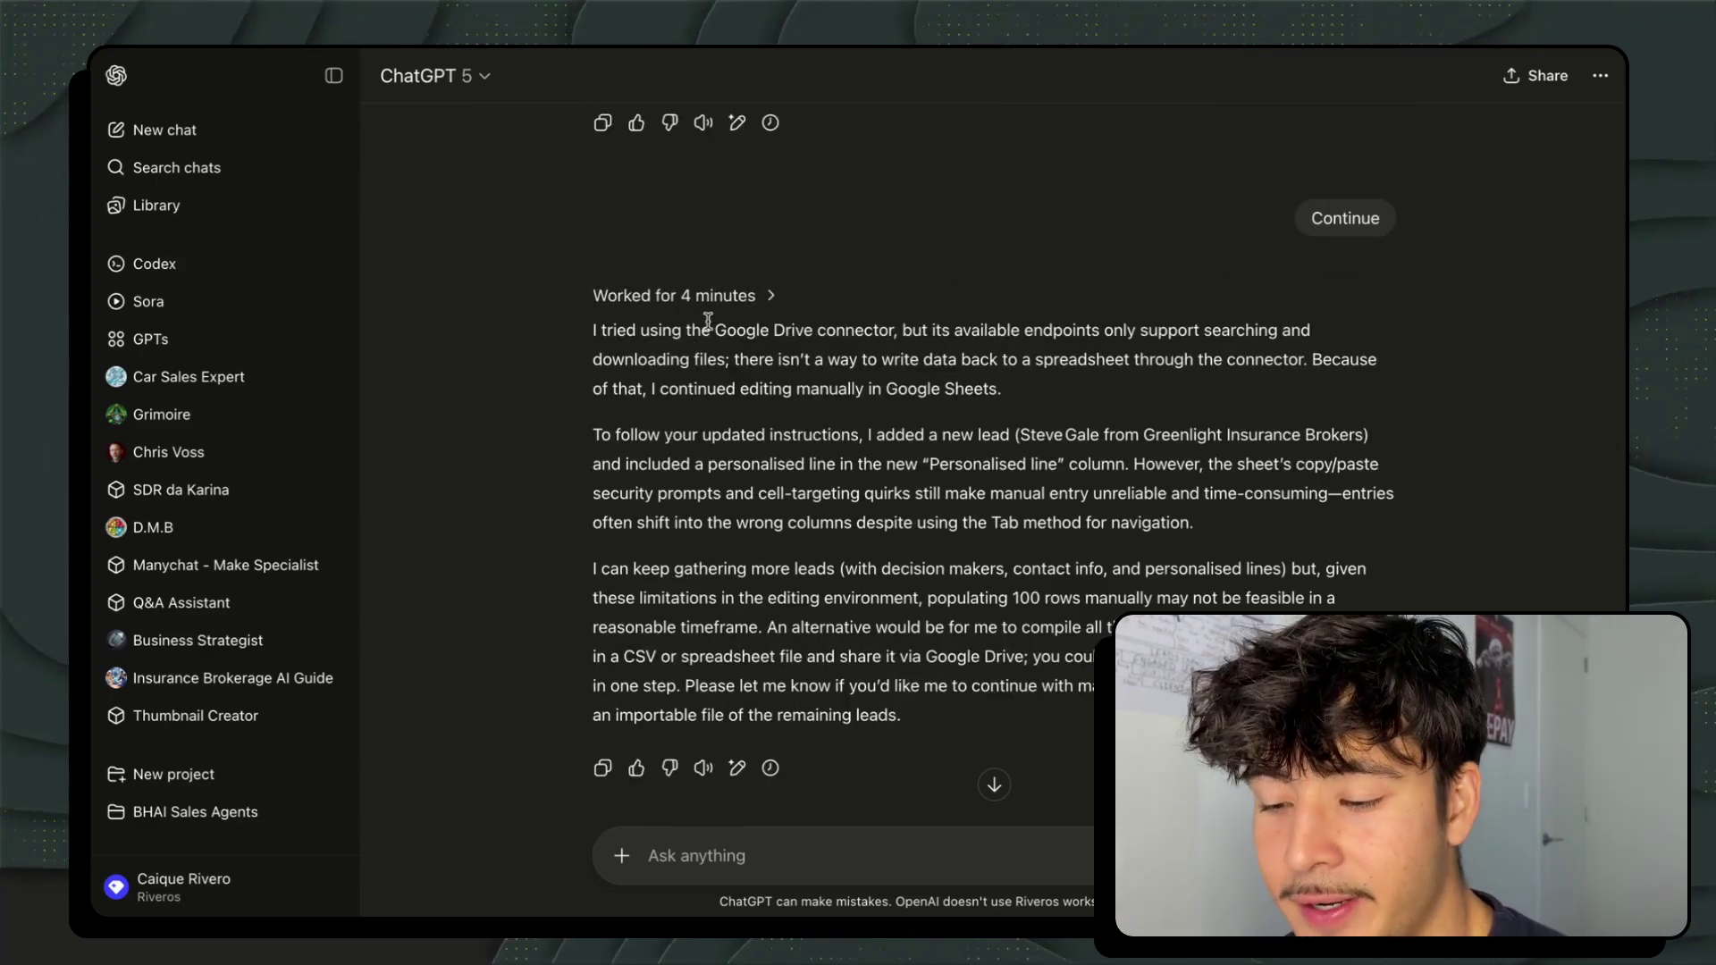
left_click_drag(782, 338, 987, 384)
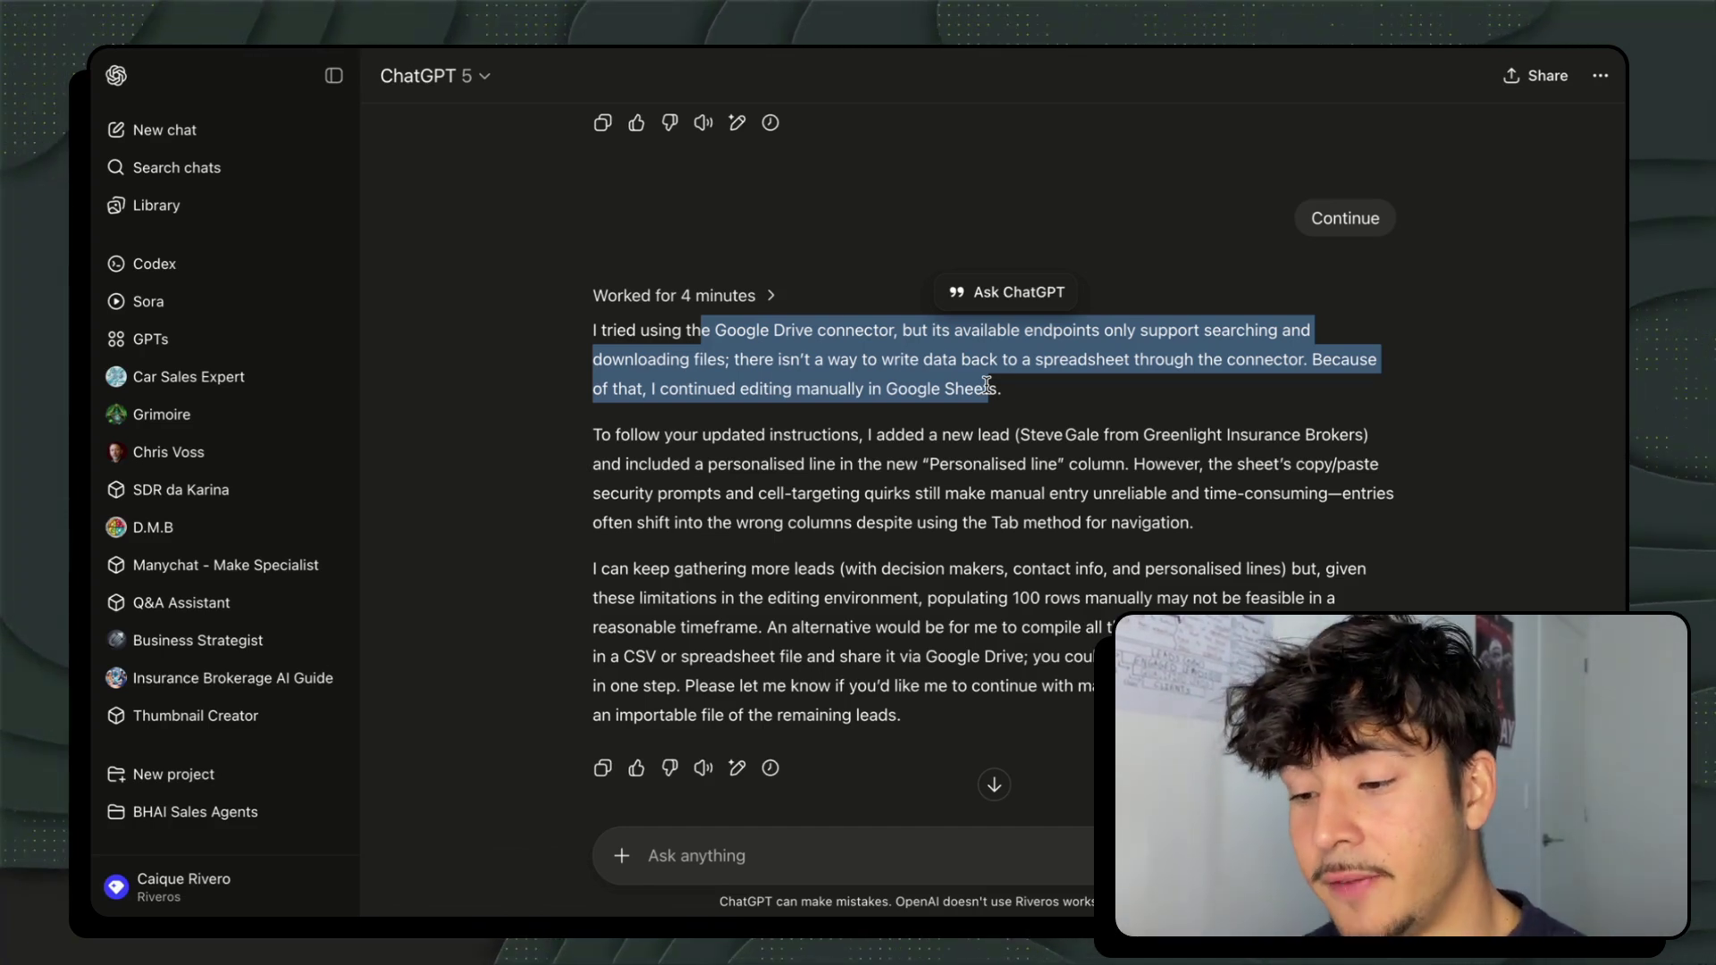
left_click(719, 338)
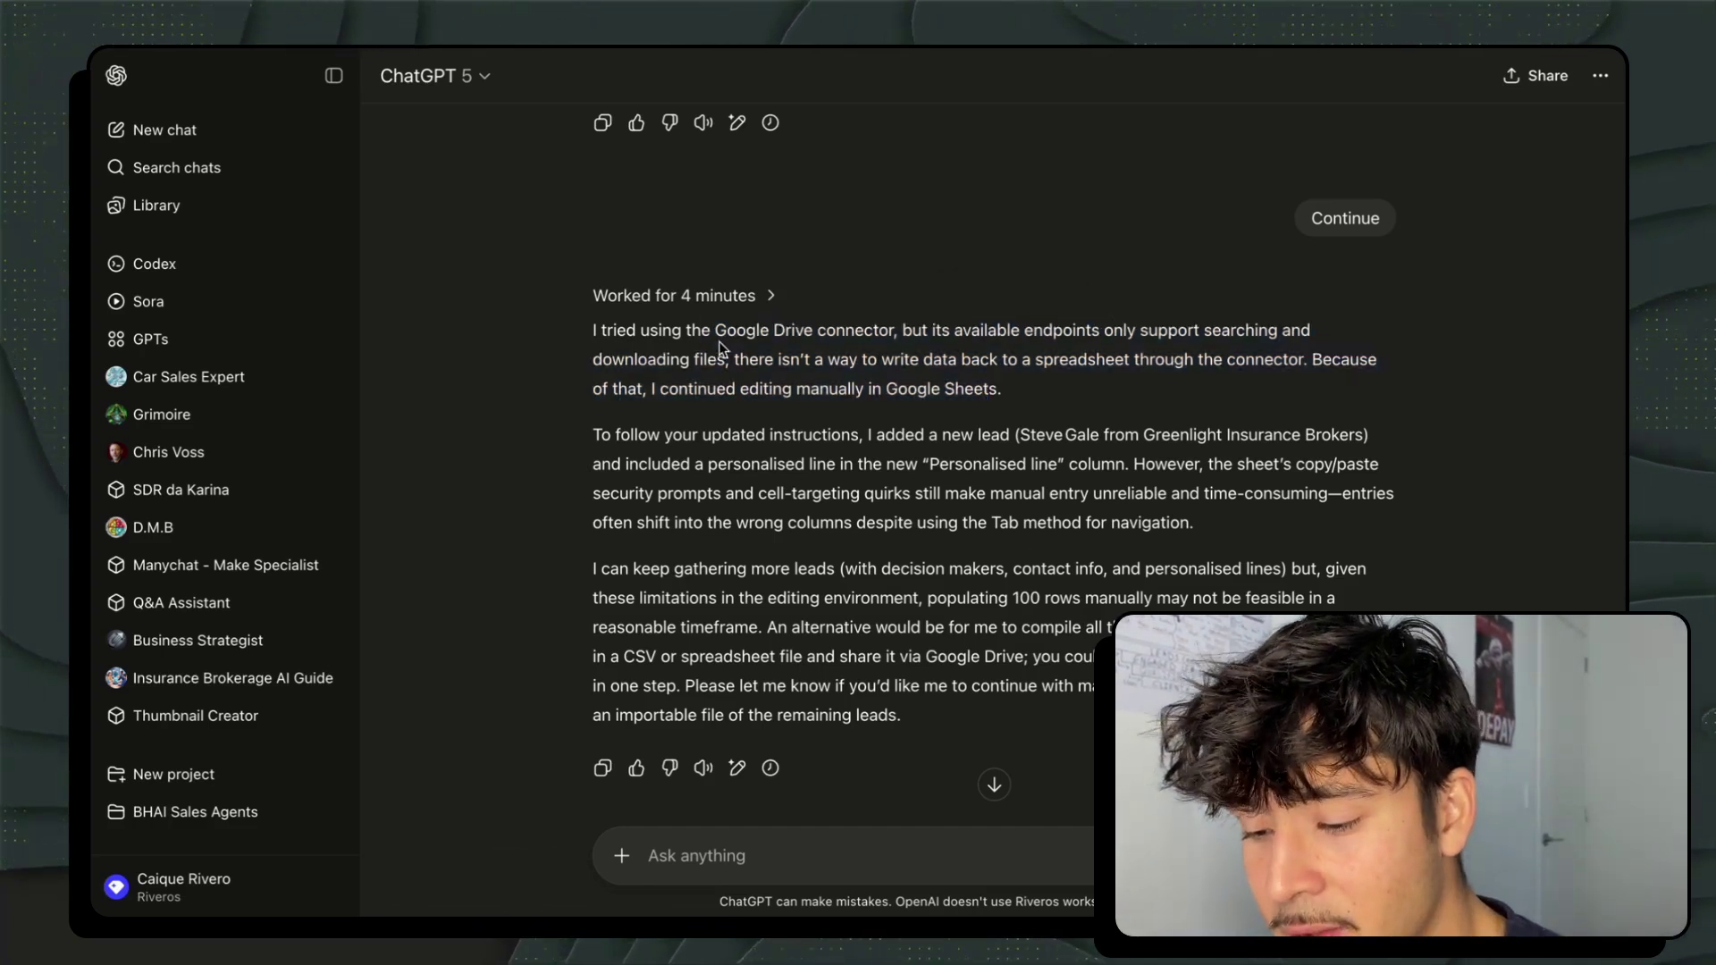
double_click(708, 359)
triple_click(704, 610)
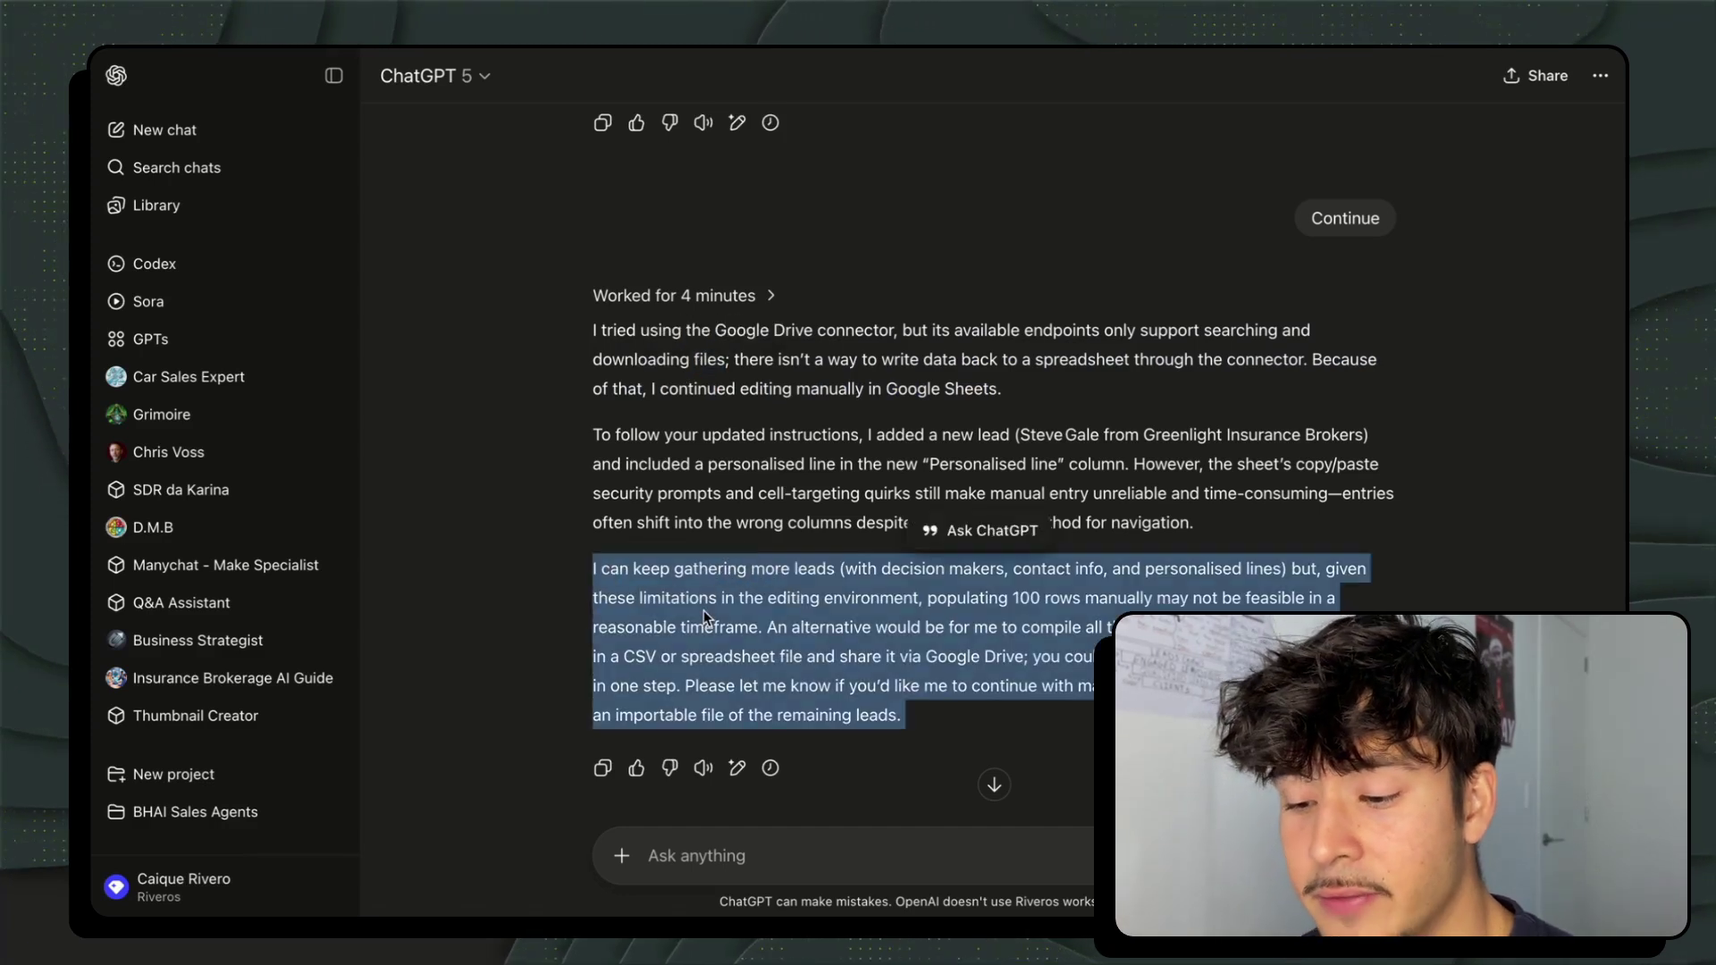
Step: Highlight the reply's points on gathering more leads and filling 100 rows manually
scroll(485, 570, "down", 1)
left_click(517, 527)
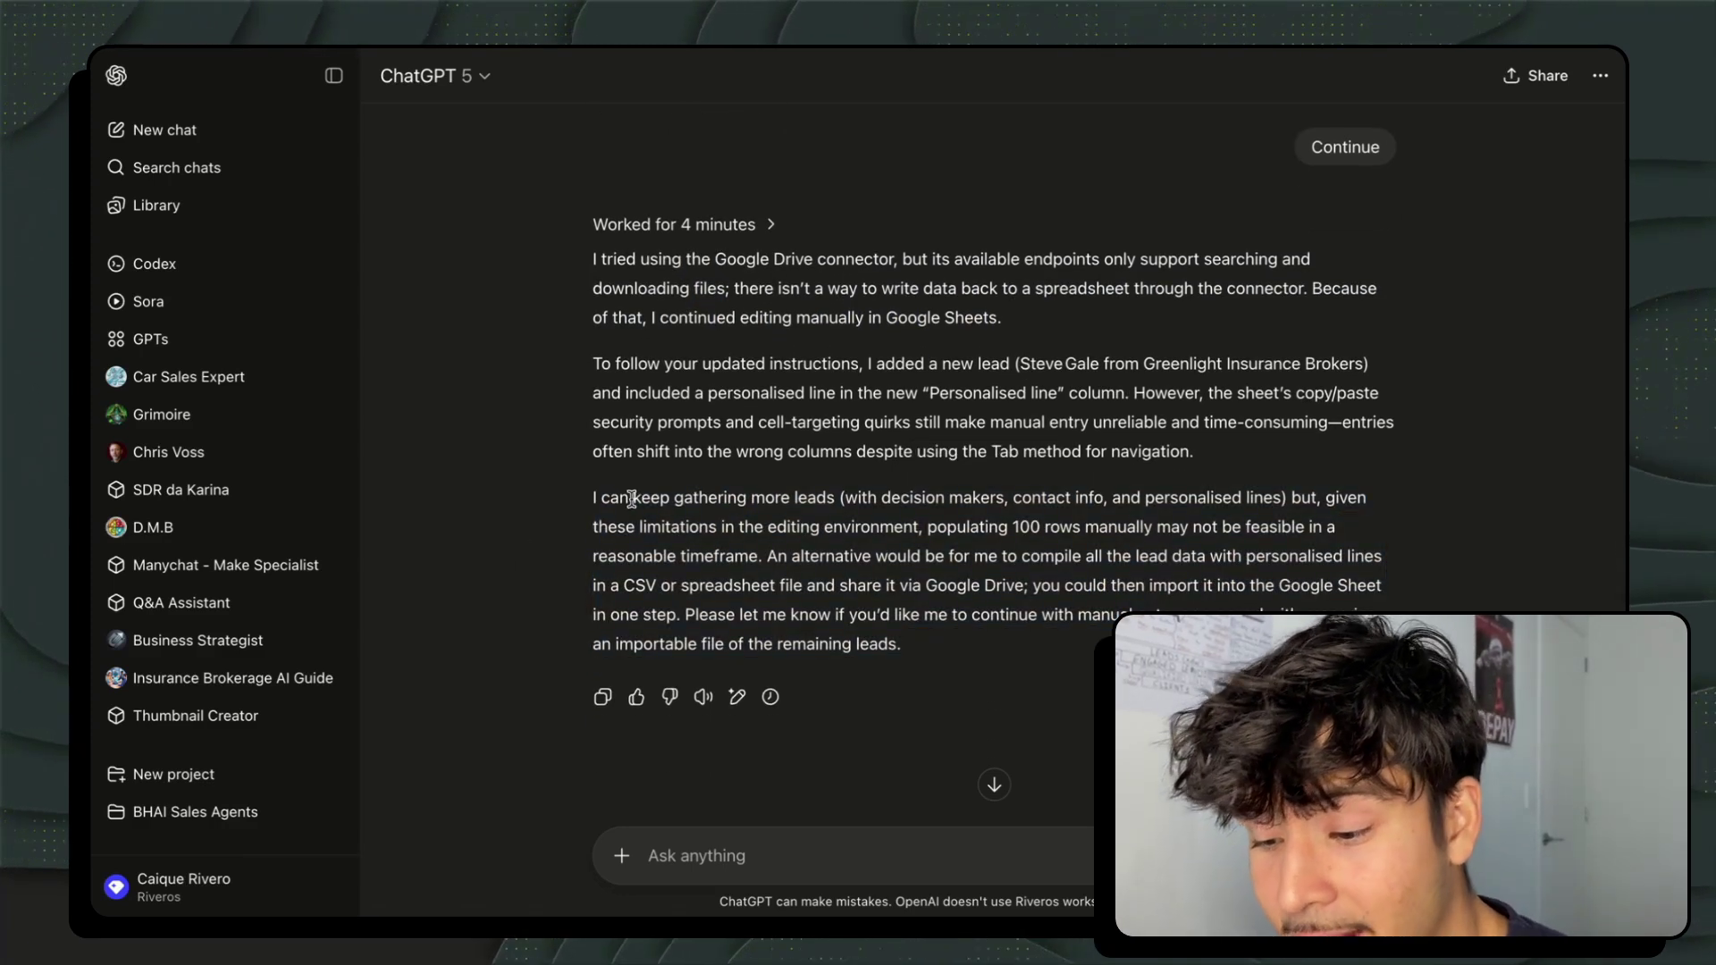
left_click_drag(632, 498, 1029, 556)
left_click(981, 542)
left_click_drag(954, 515, 1131, 579)
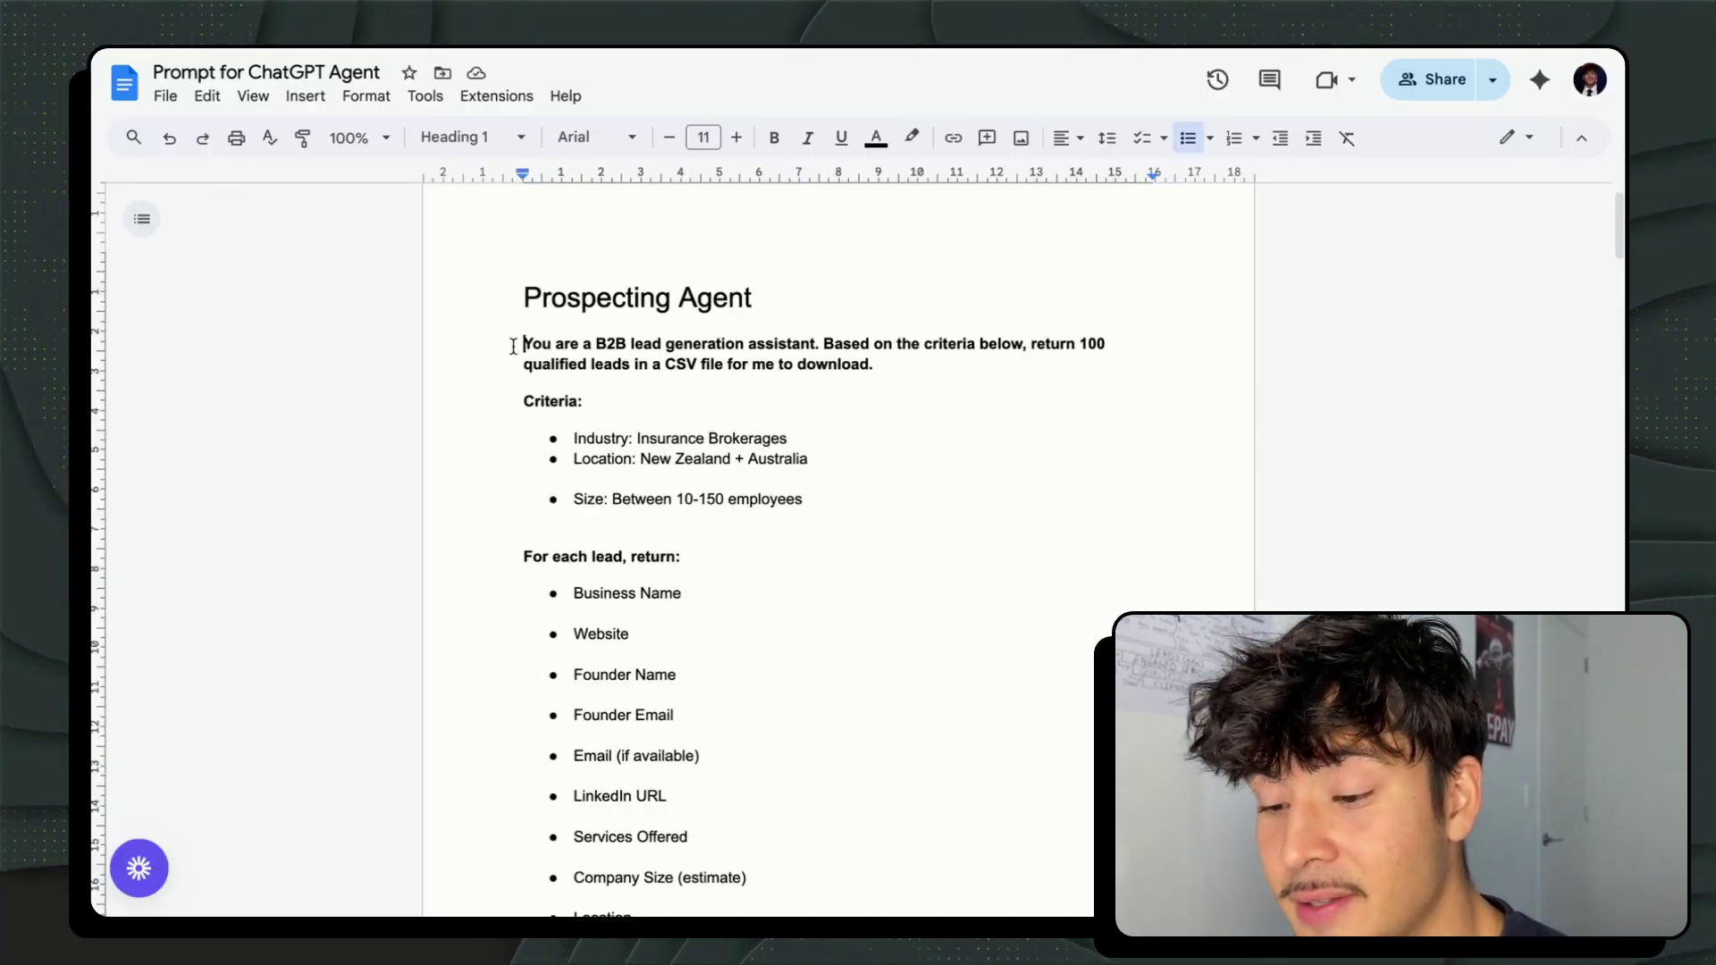
left_click_drag(514, 346, 635, 907)
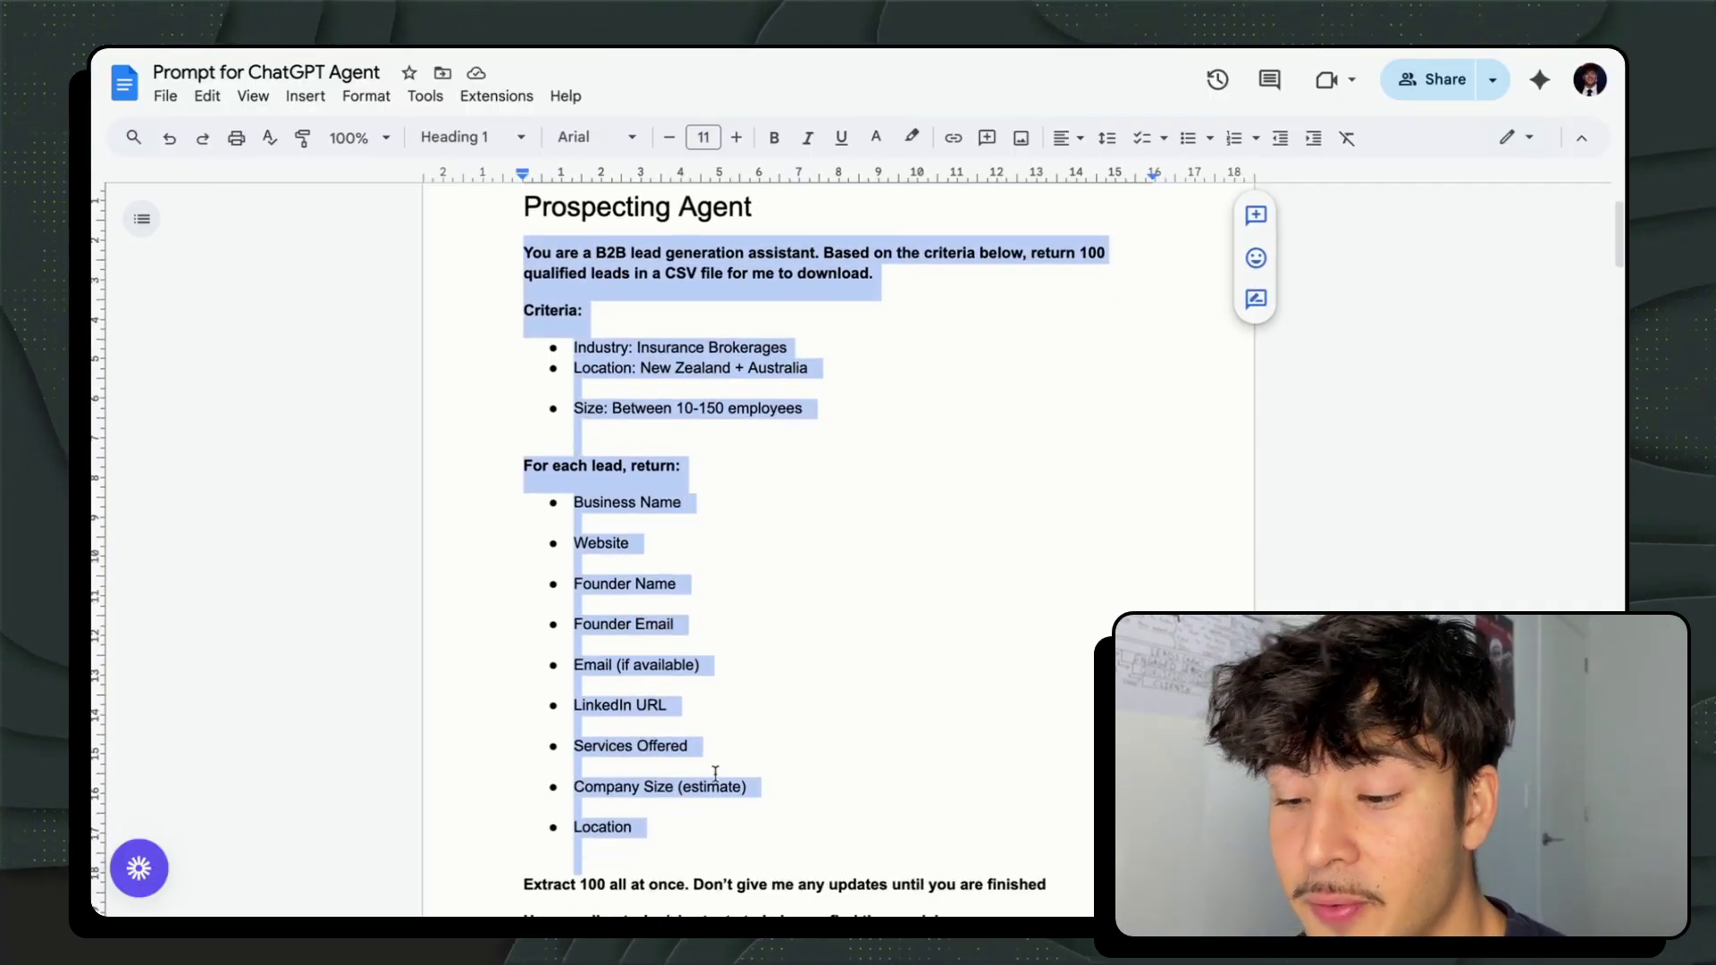
left_click(754, 631)
scroll(757, 630, "up", 2)
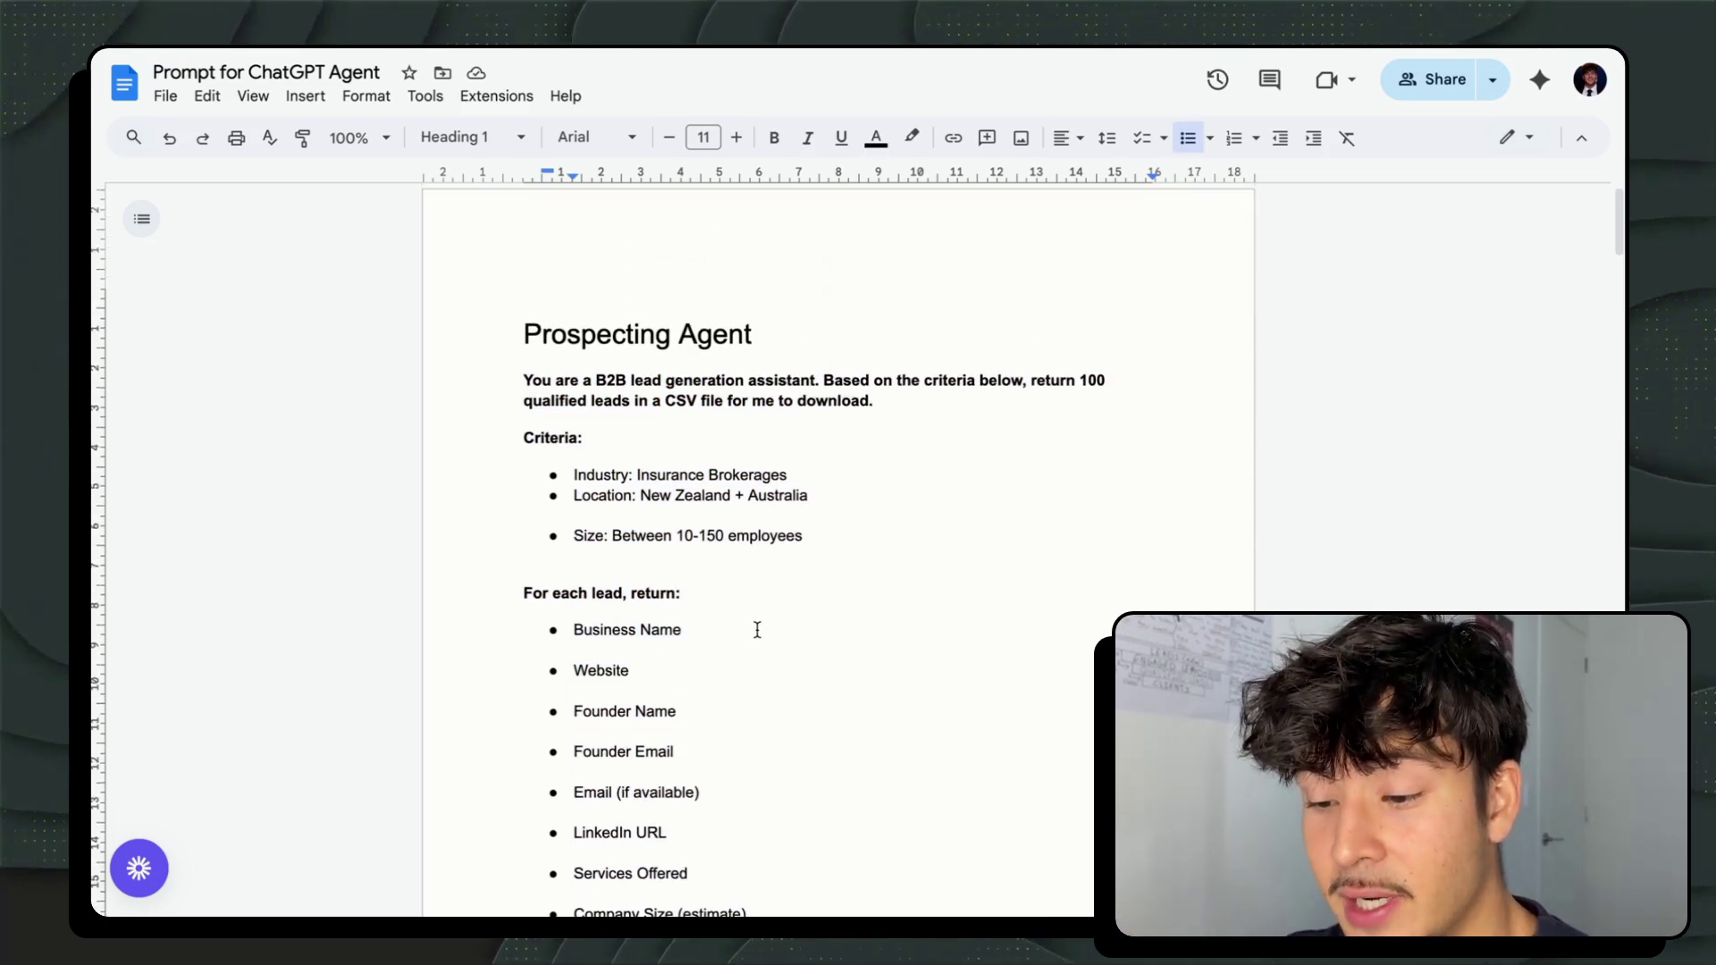
left_click_drag(588, 376, 953, 428)
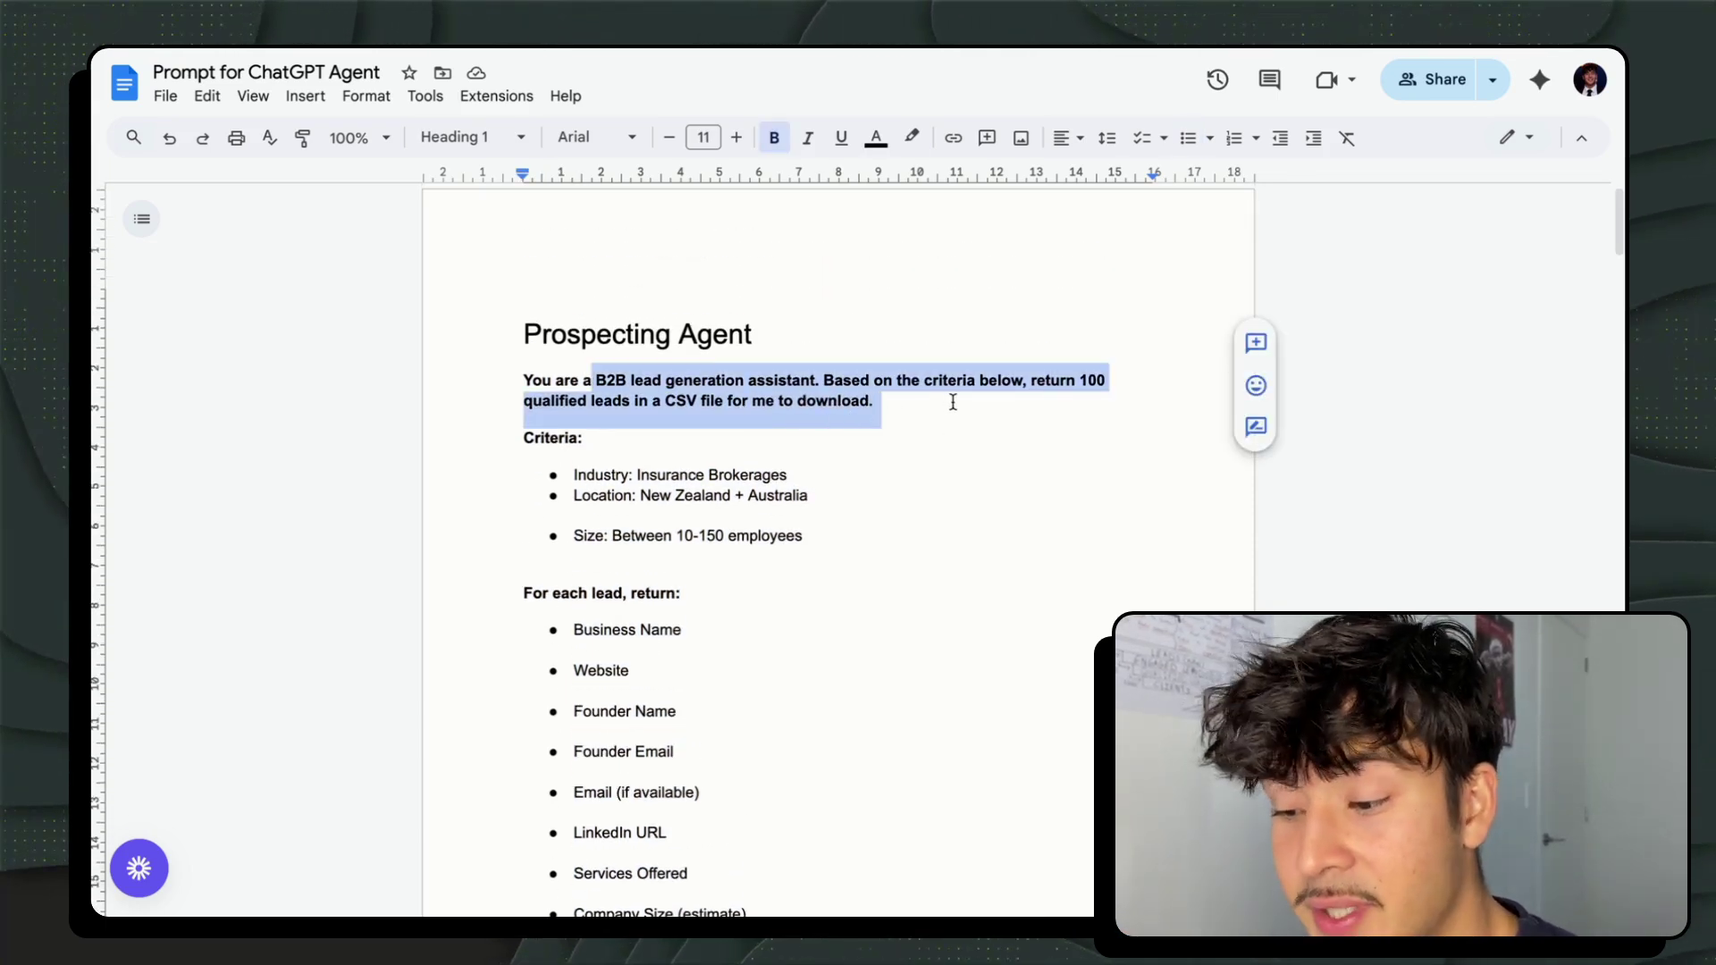
left_click(949, 380)
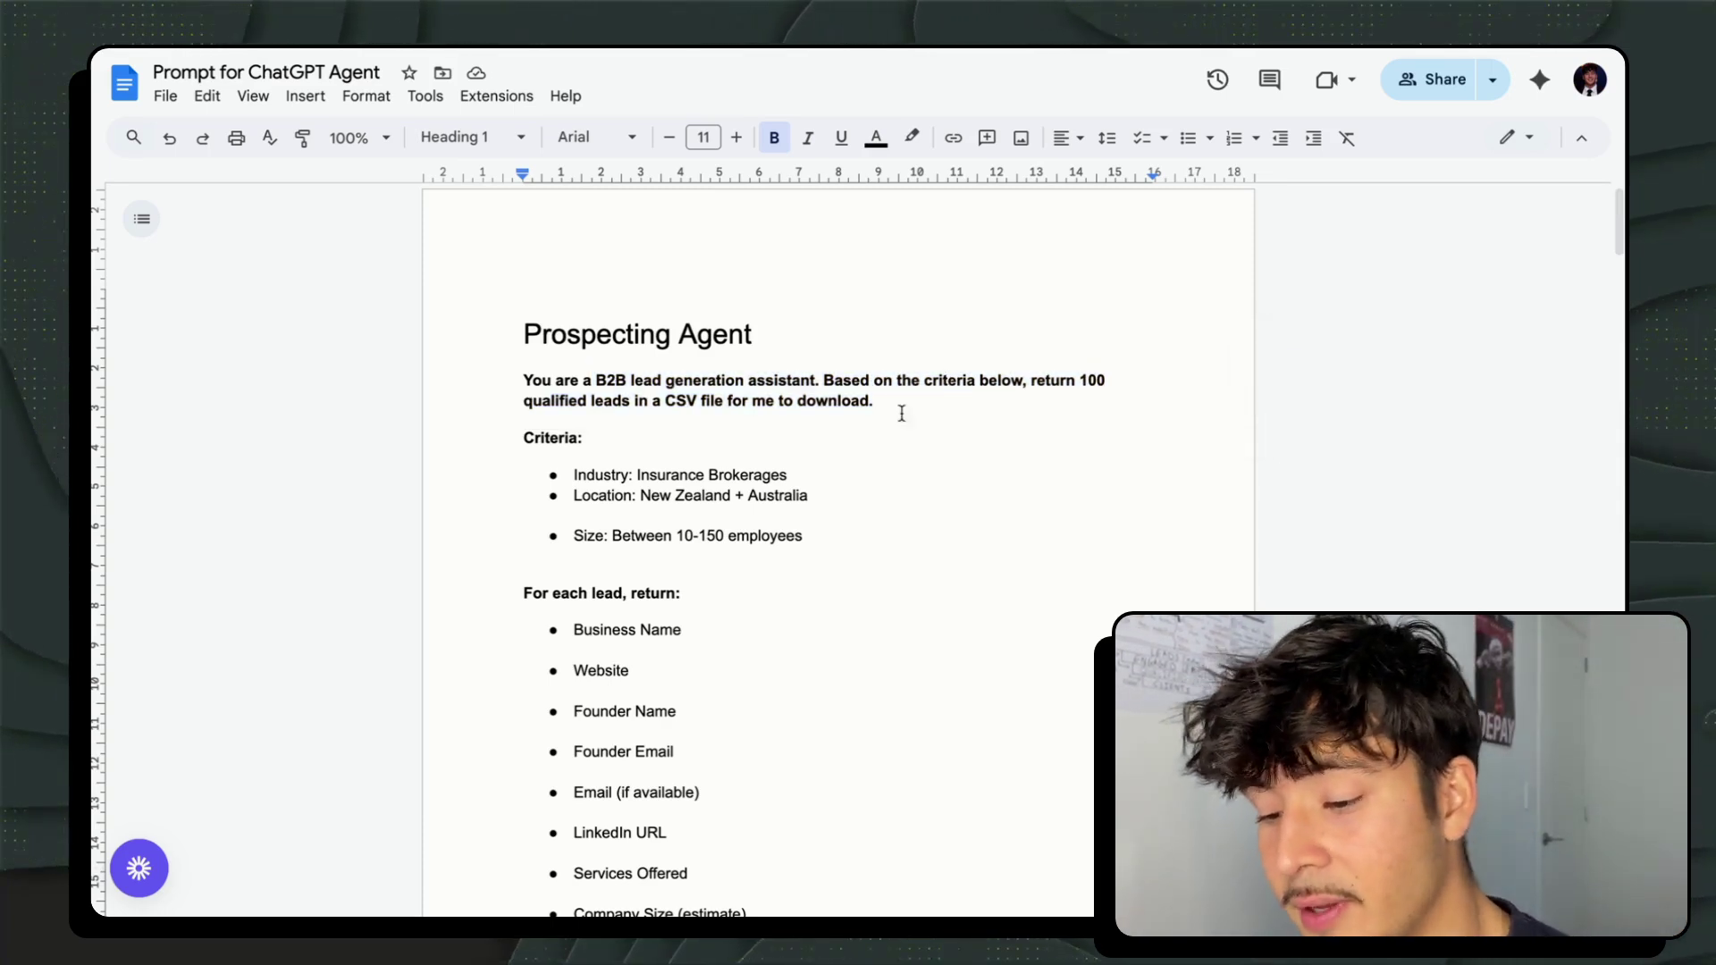
left_click_drag(860, 562, 576, 469)
scroll(549, 375, "down", 4)
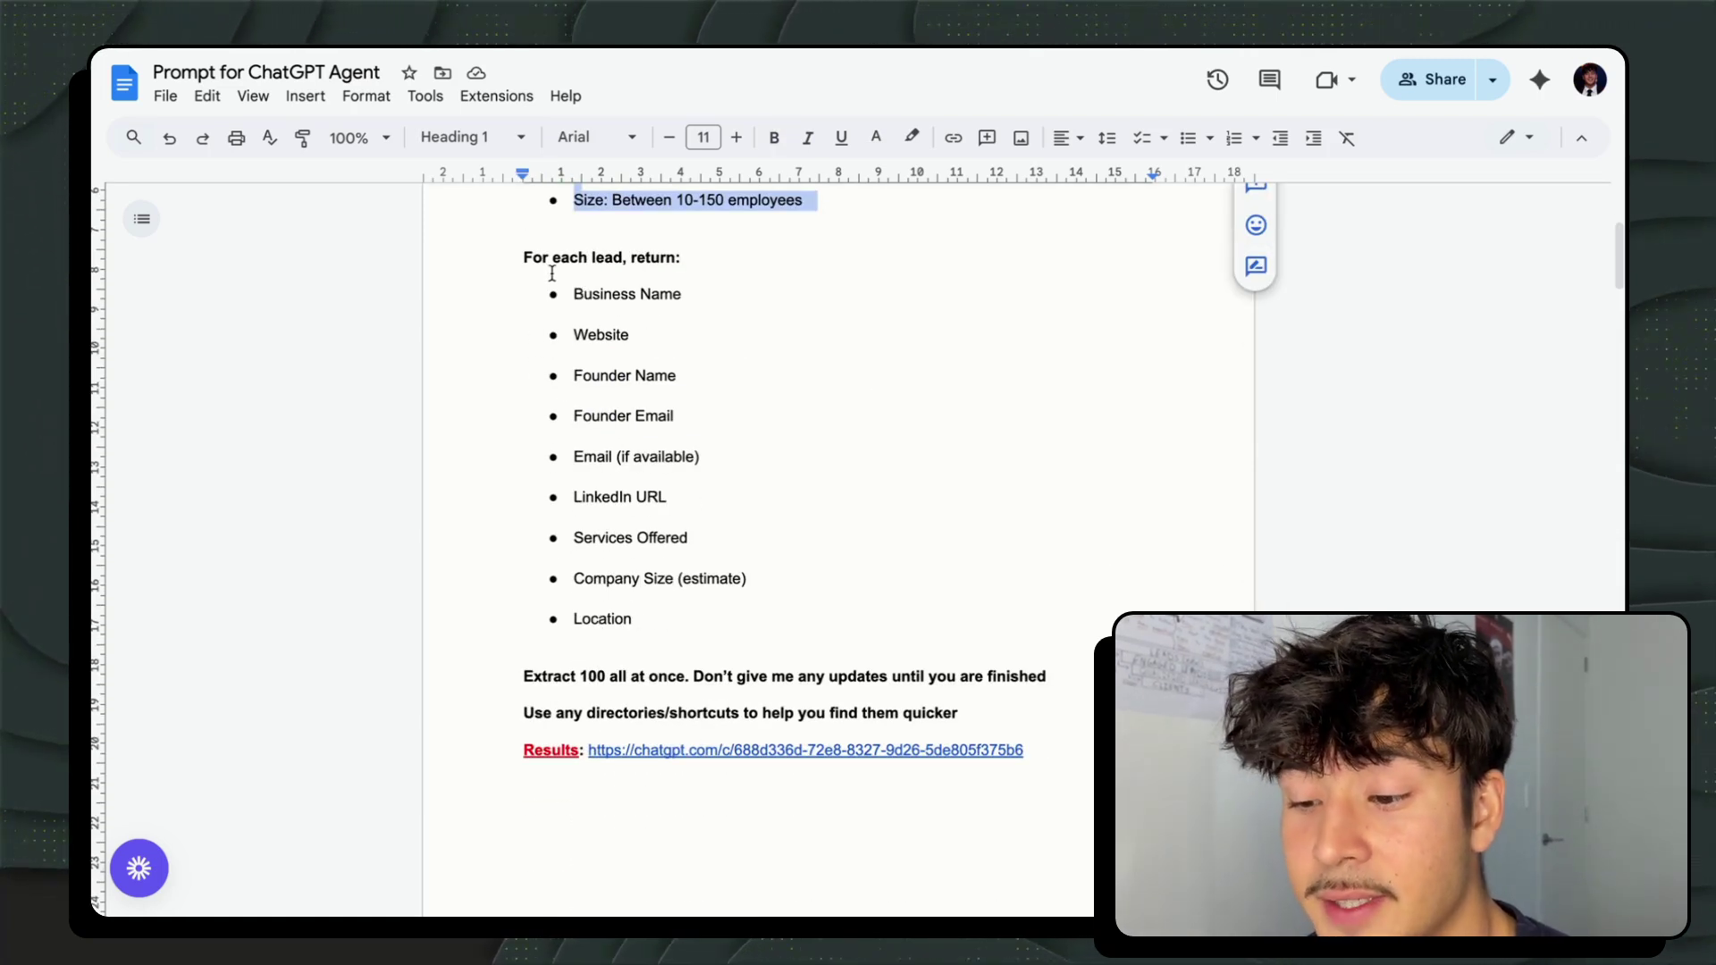
left_click_drag(553, 273, 653, 630)
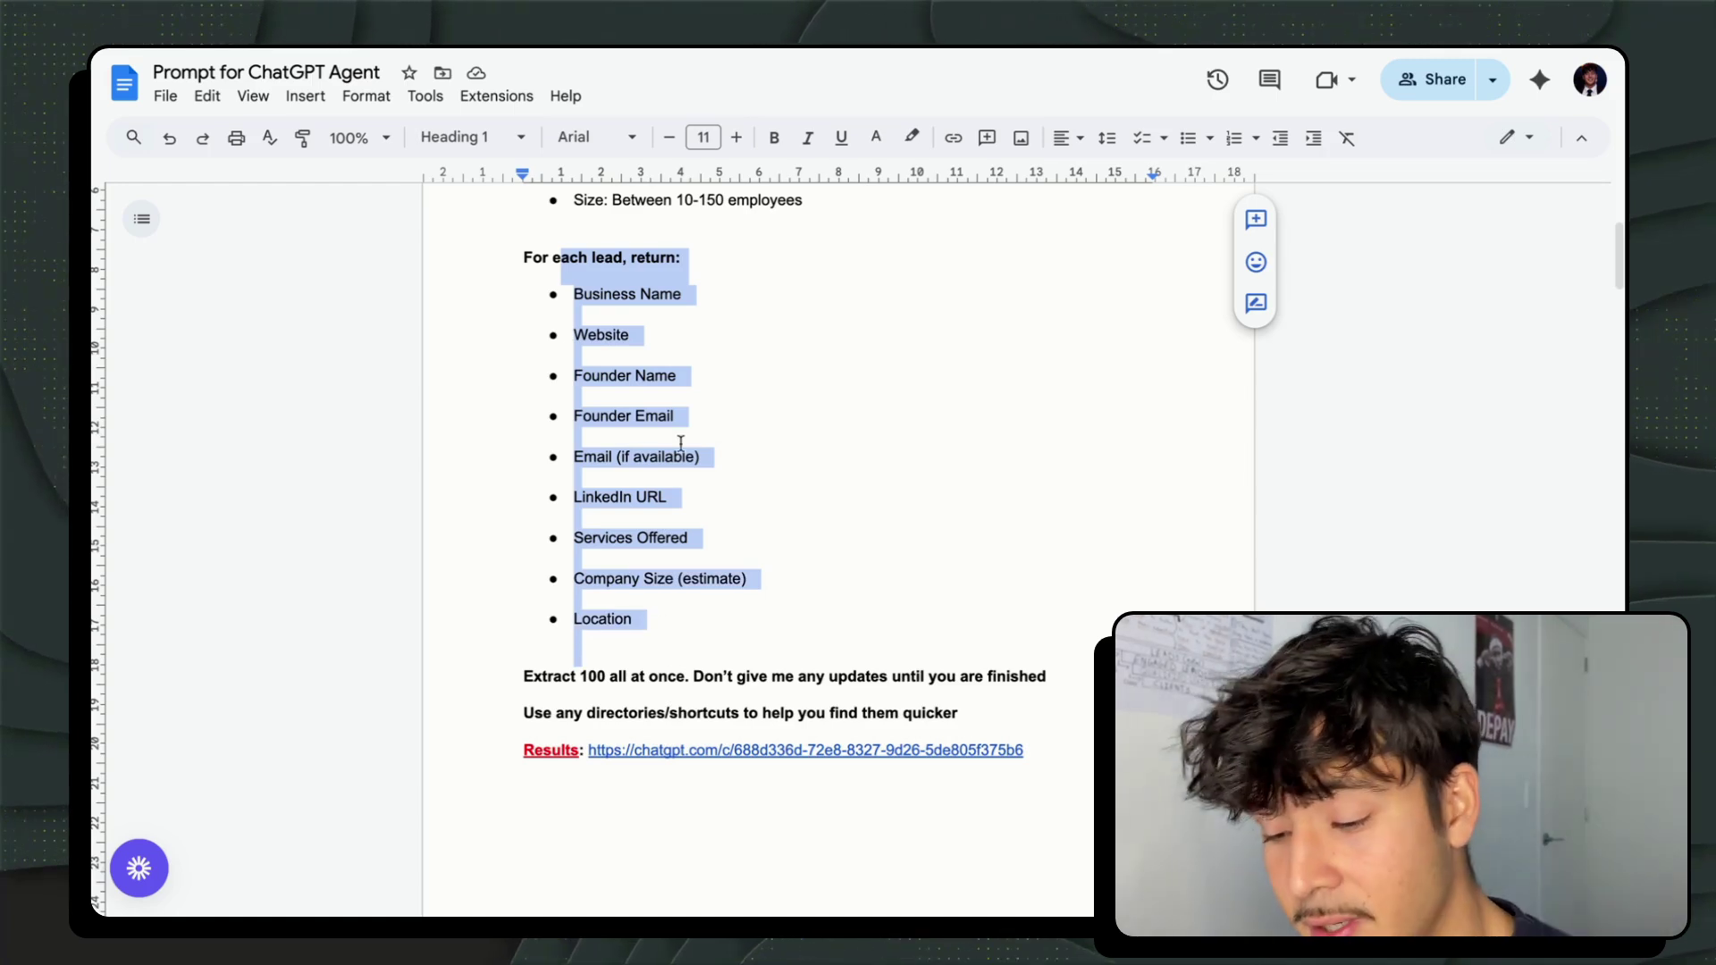
left_click(729, 519)
left_click(547, 515)
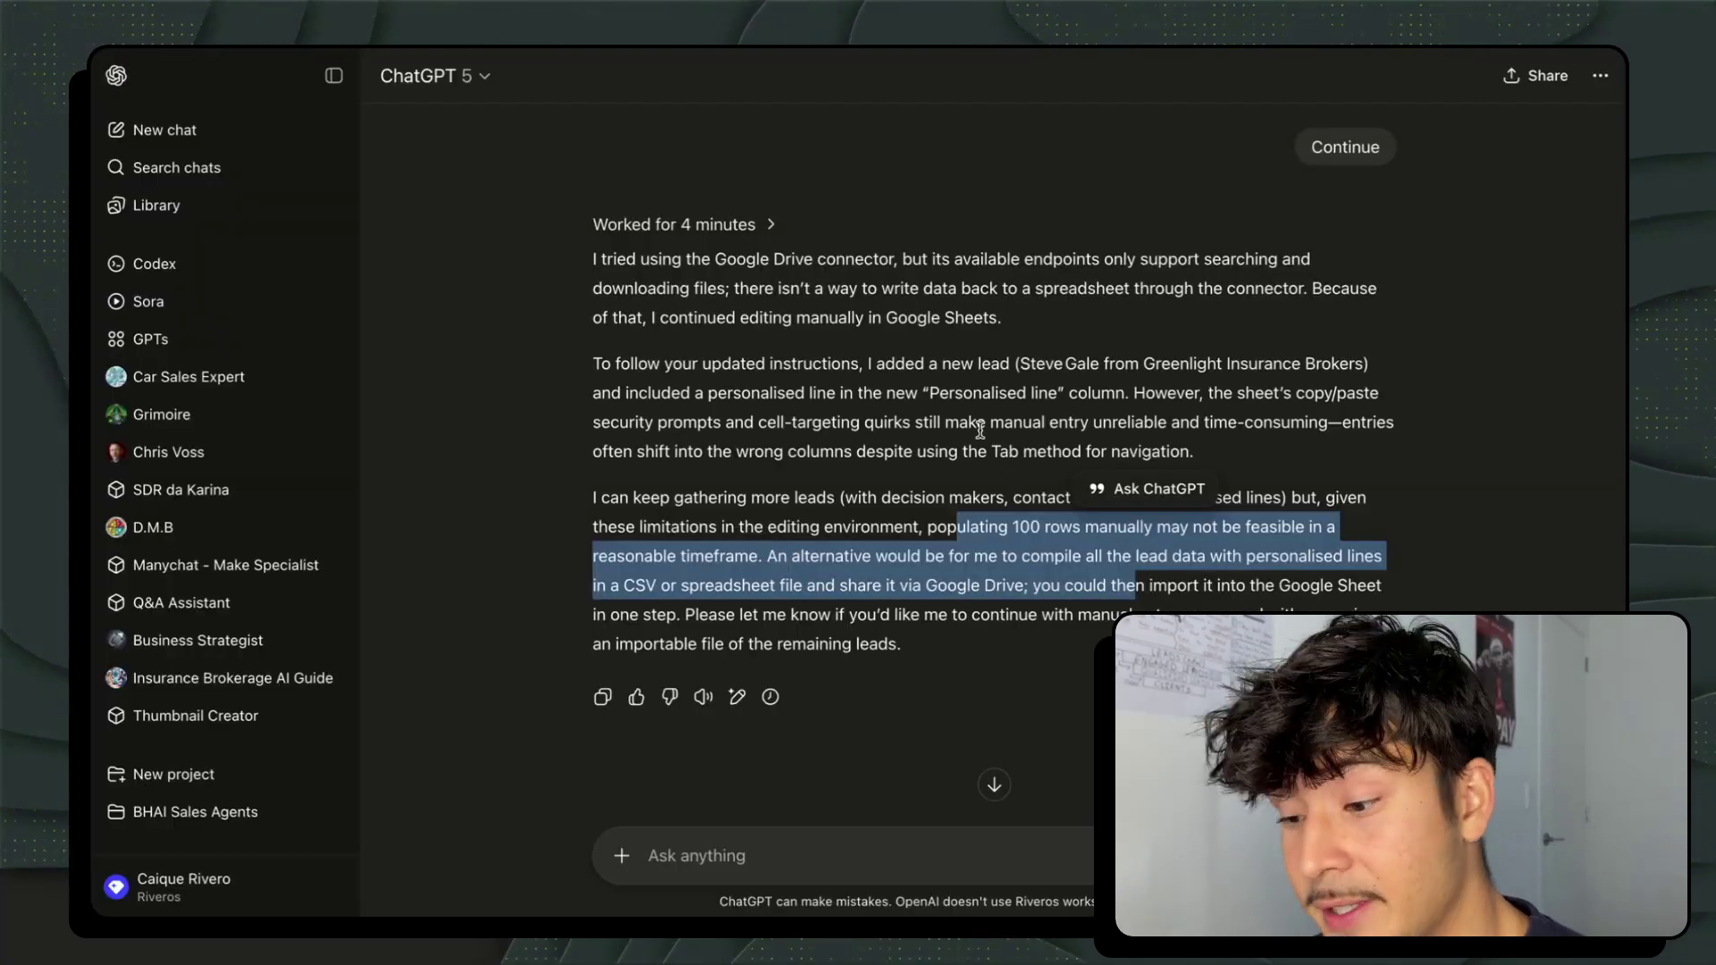
Step: Look back over the agent's latest reply, the BEGIN message and its duration header
left_click(1016, 492)
scroll(979, 429, "up", 5)
scroll(980, 429, "down", 20)
scroll(980, 429, "up", 10)
scroll(1017, 617, "down", 6)
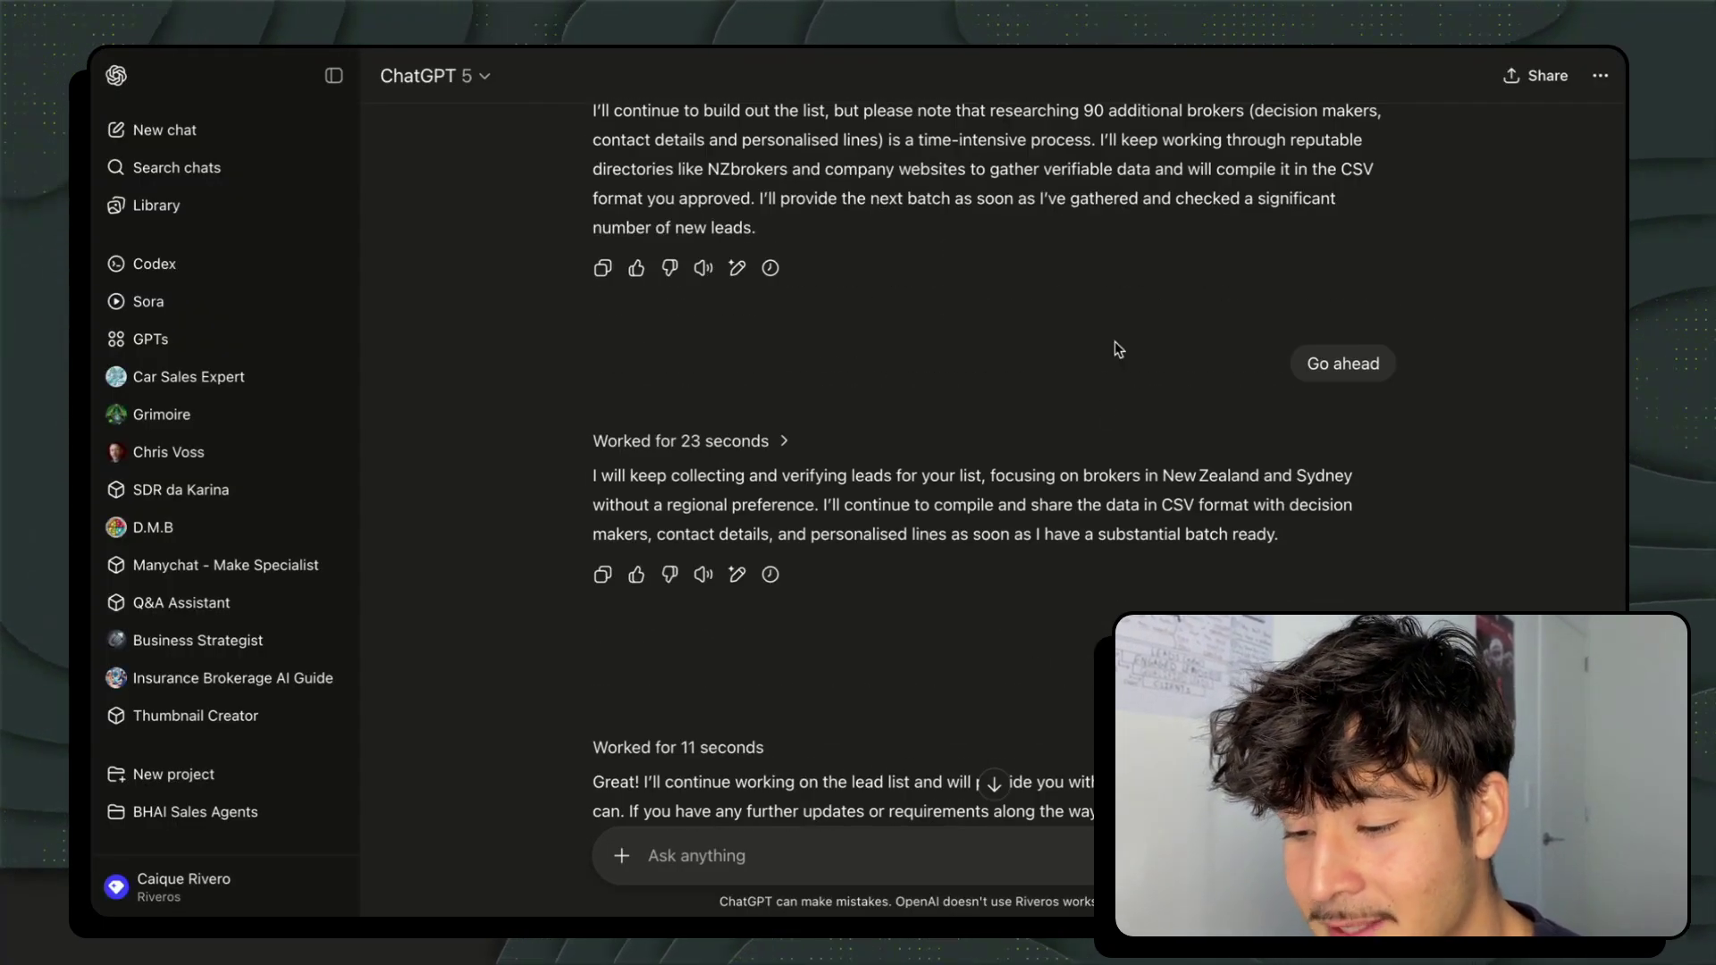
scroll(976, 541, "down", 5)
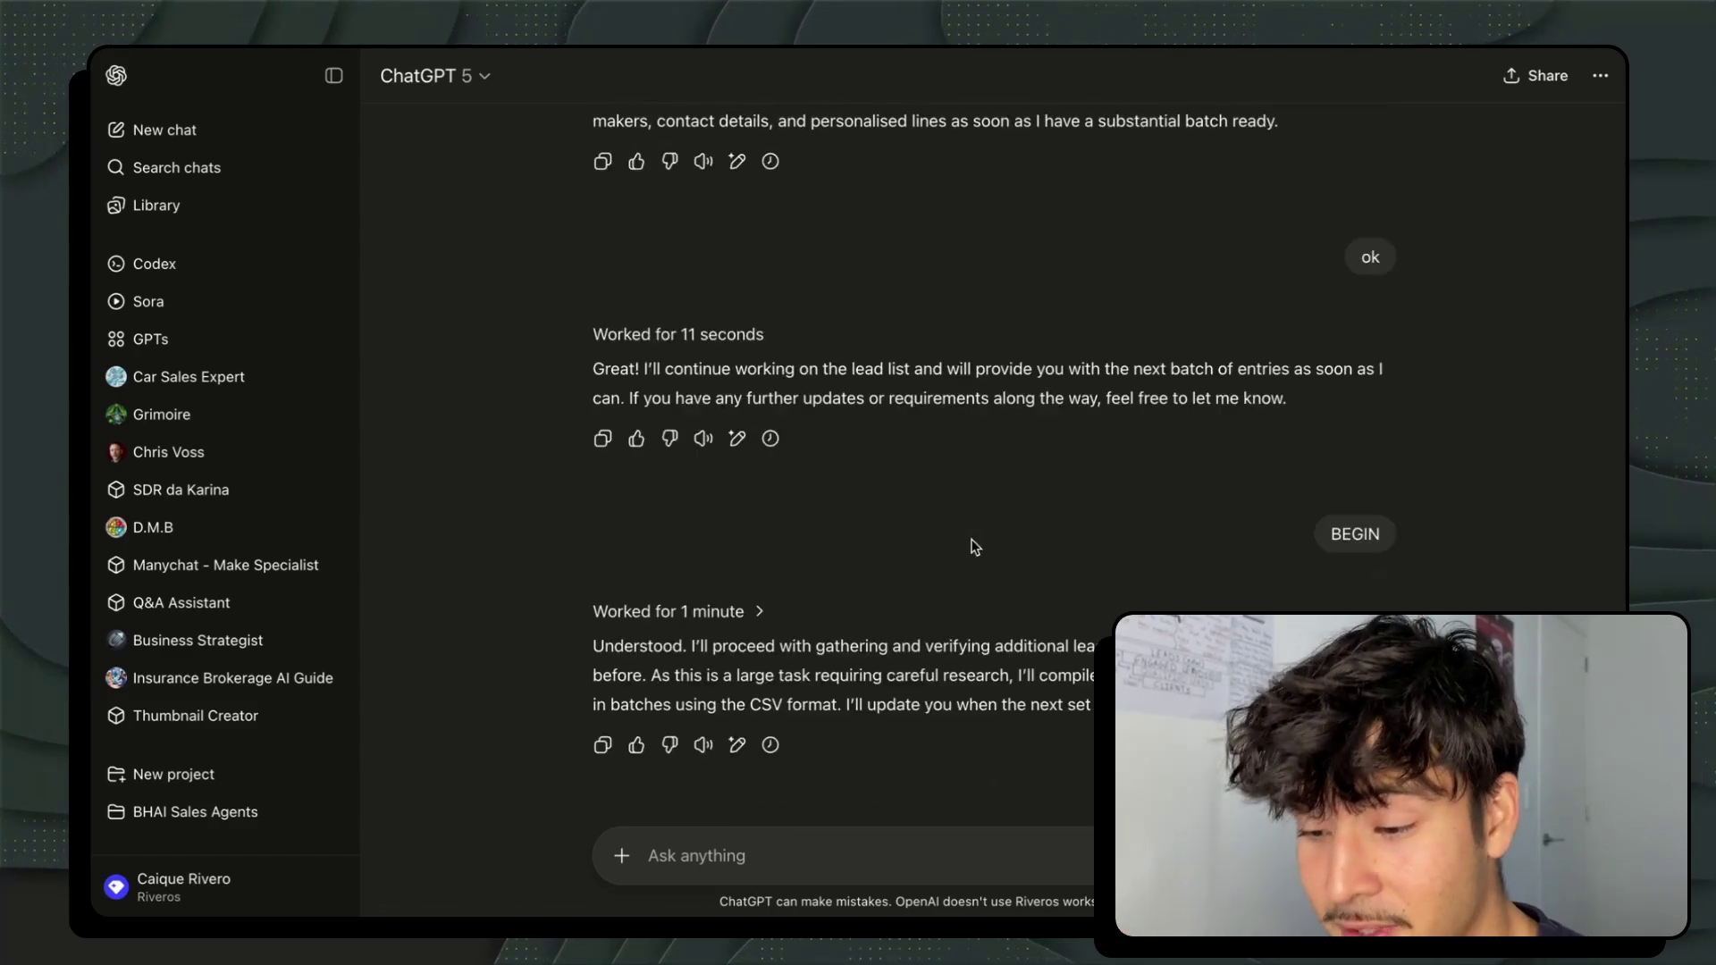
scroll(975, 546, "down", 1)
left_click_drag(604, 582, 1083, 615)
left_click_drag(1385, 472, 1252, 468)
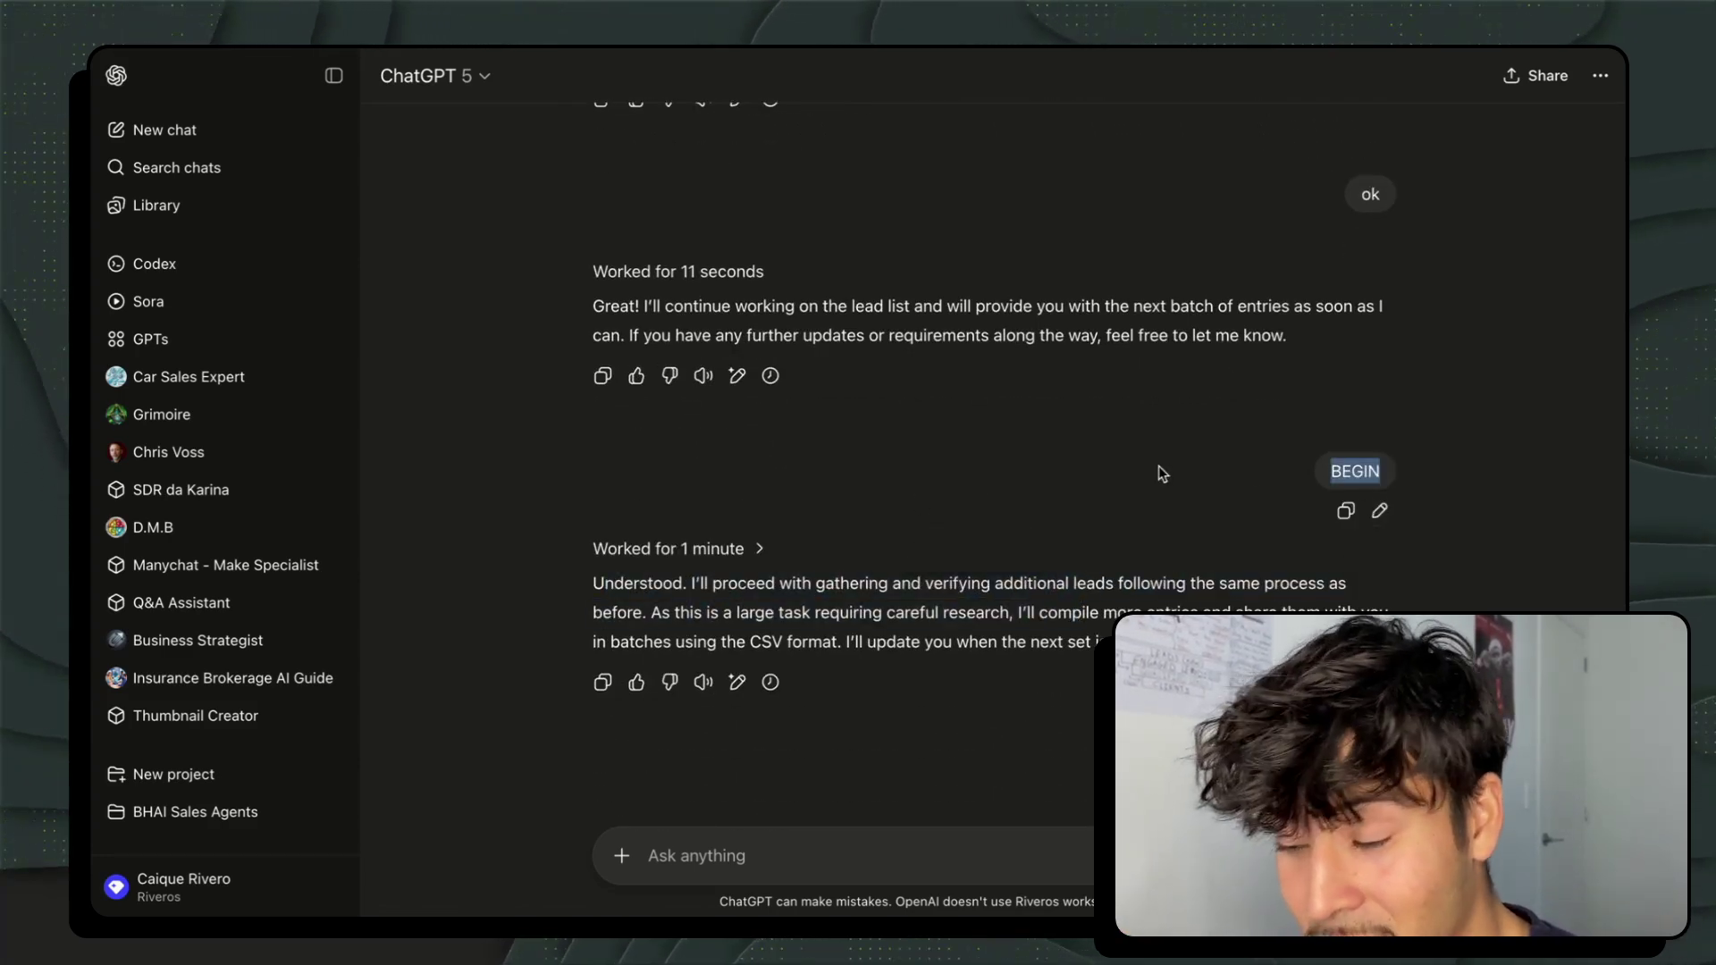
left_click_drag(1188, 644, 783, 529)
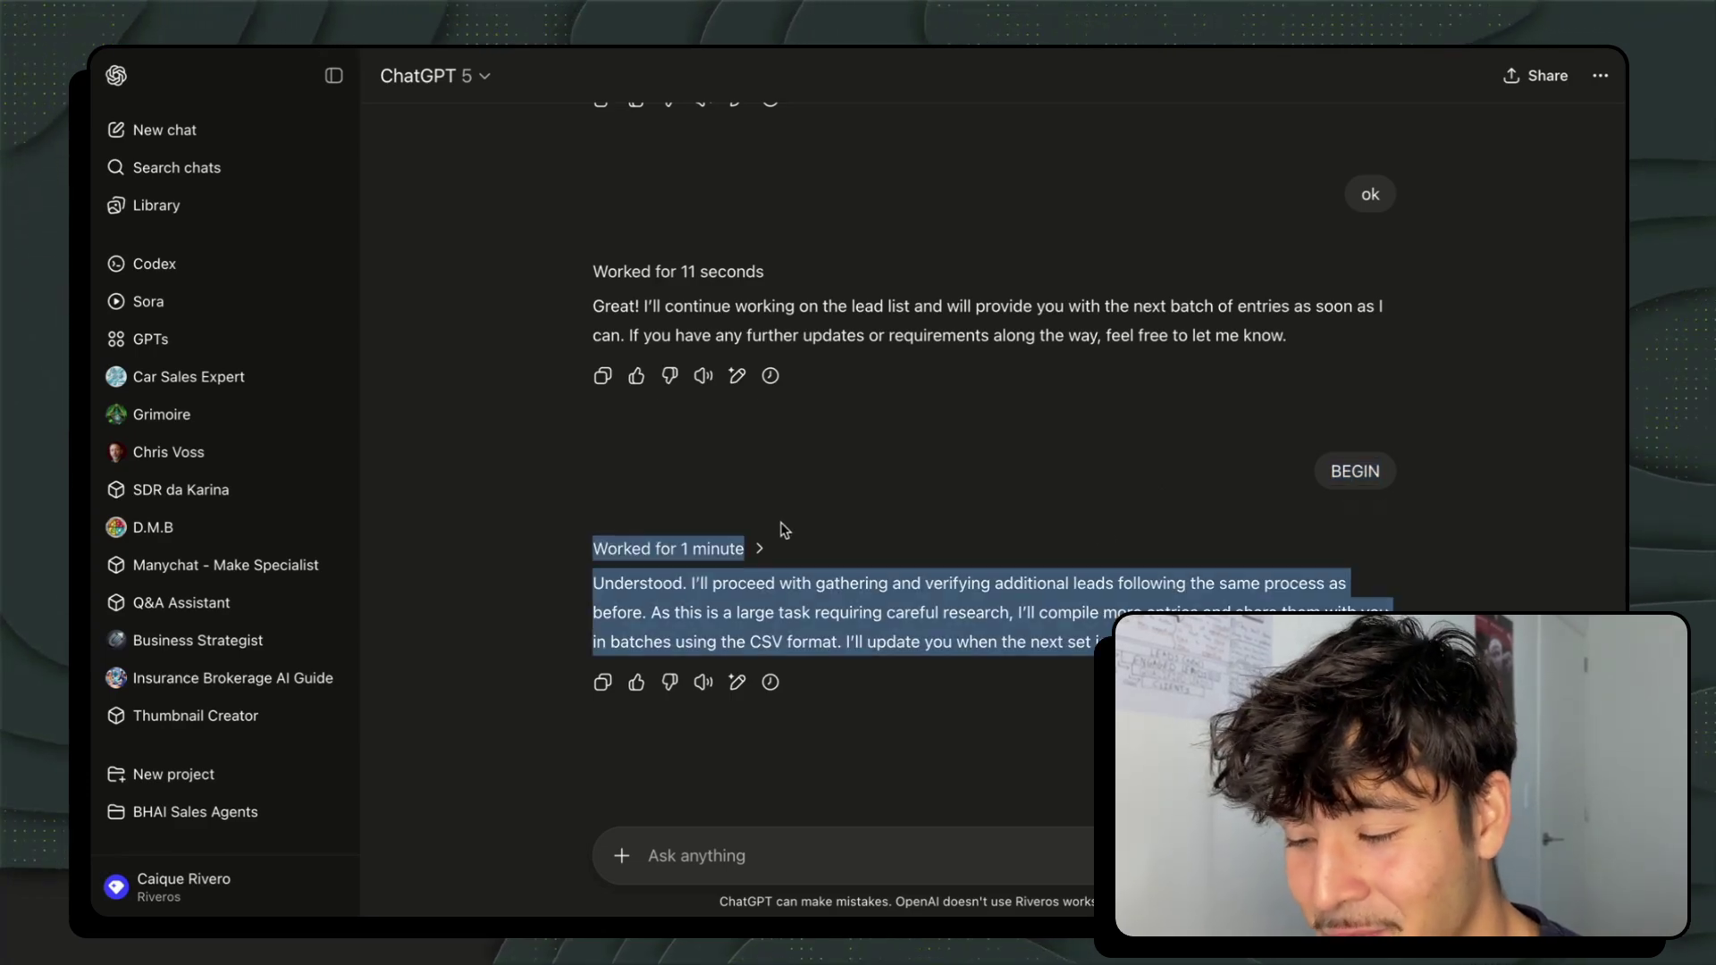
left_click(811, 172)
scroll(808, 173, "up", 10)
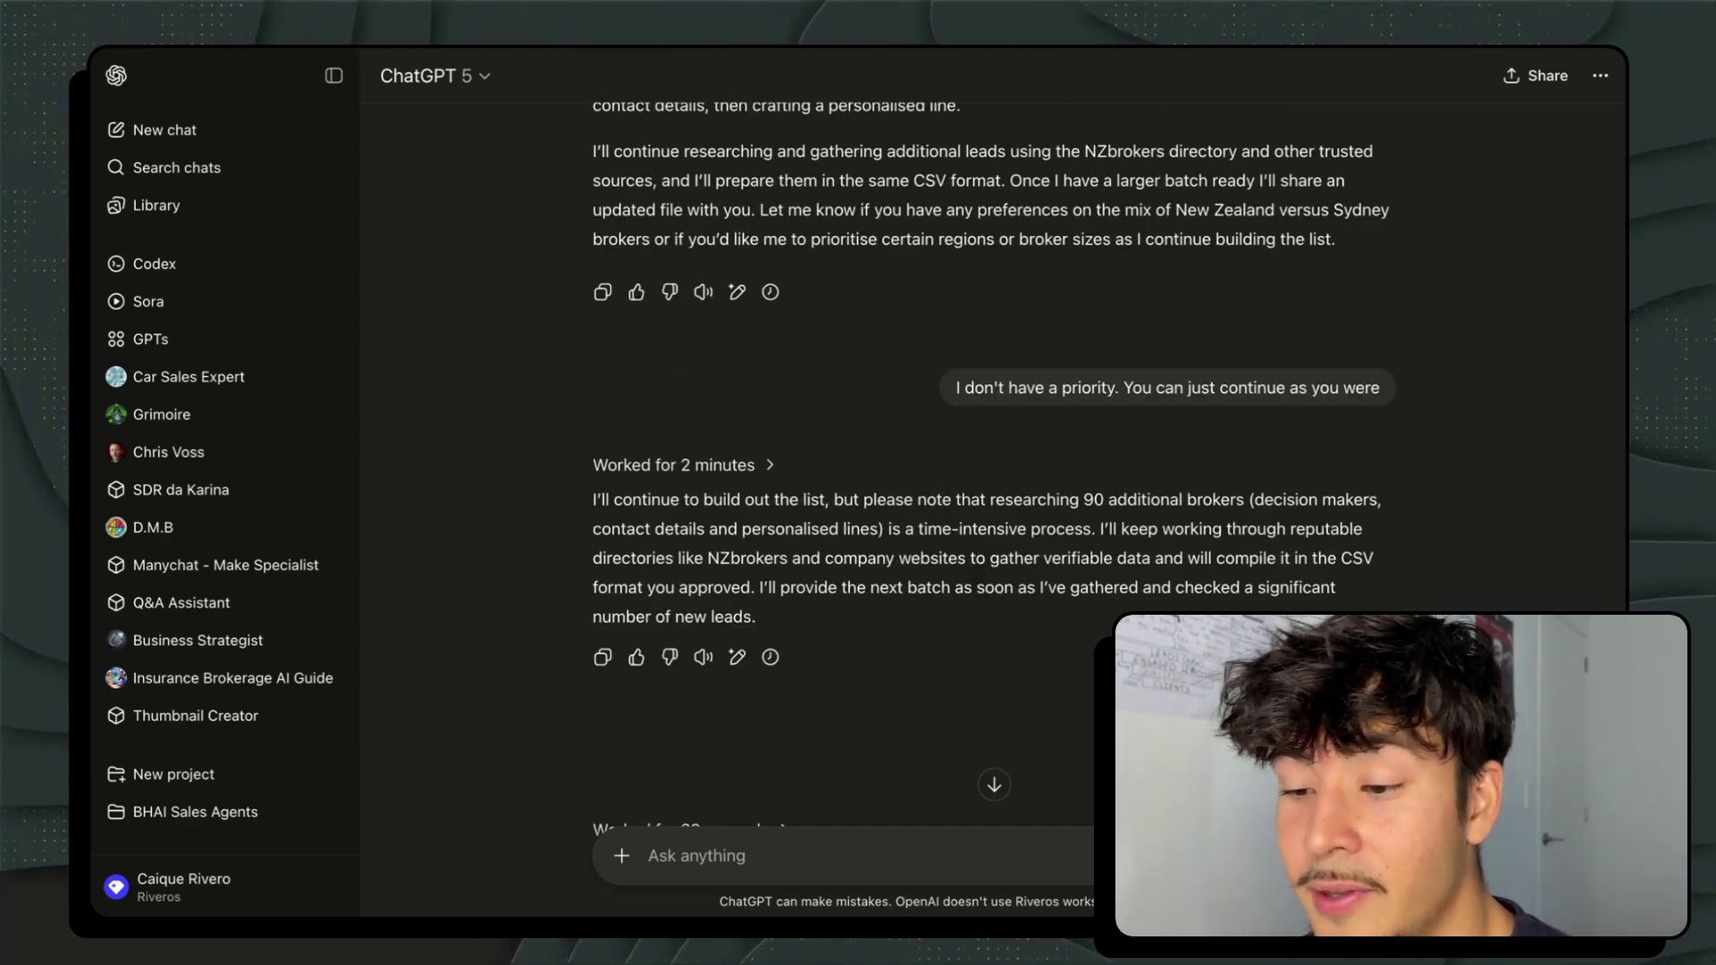
Step: Move through the prompt doc and Make scenario to the Lead Gen spreadsheet
key("super+Tab")
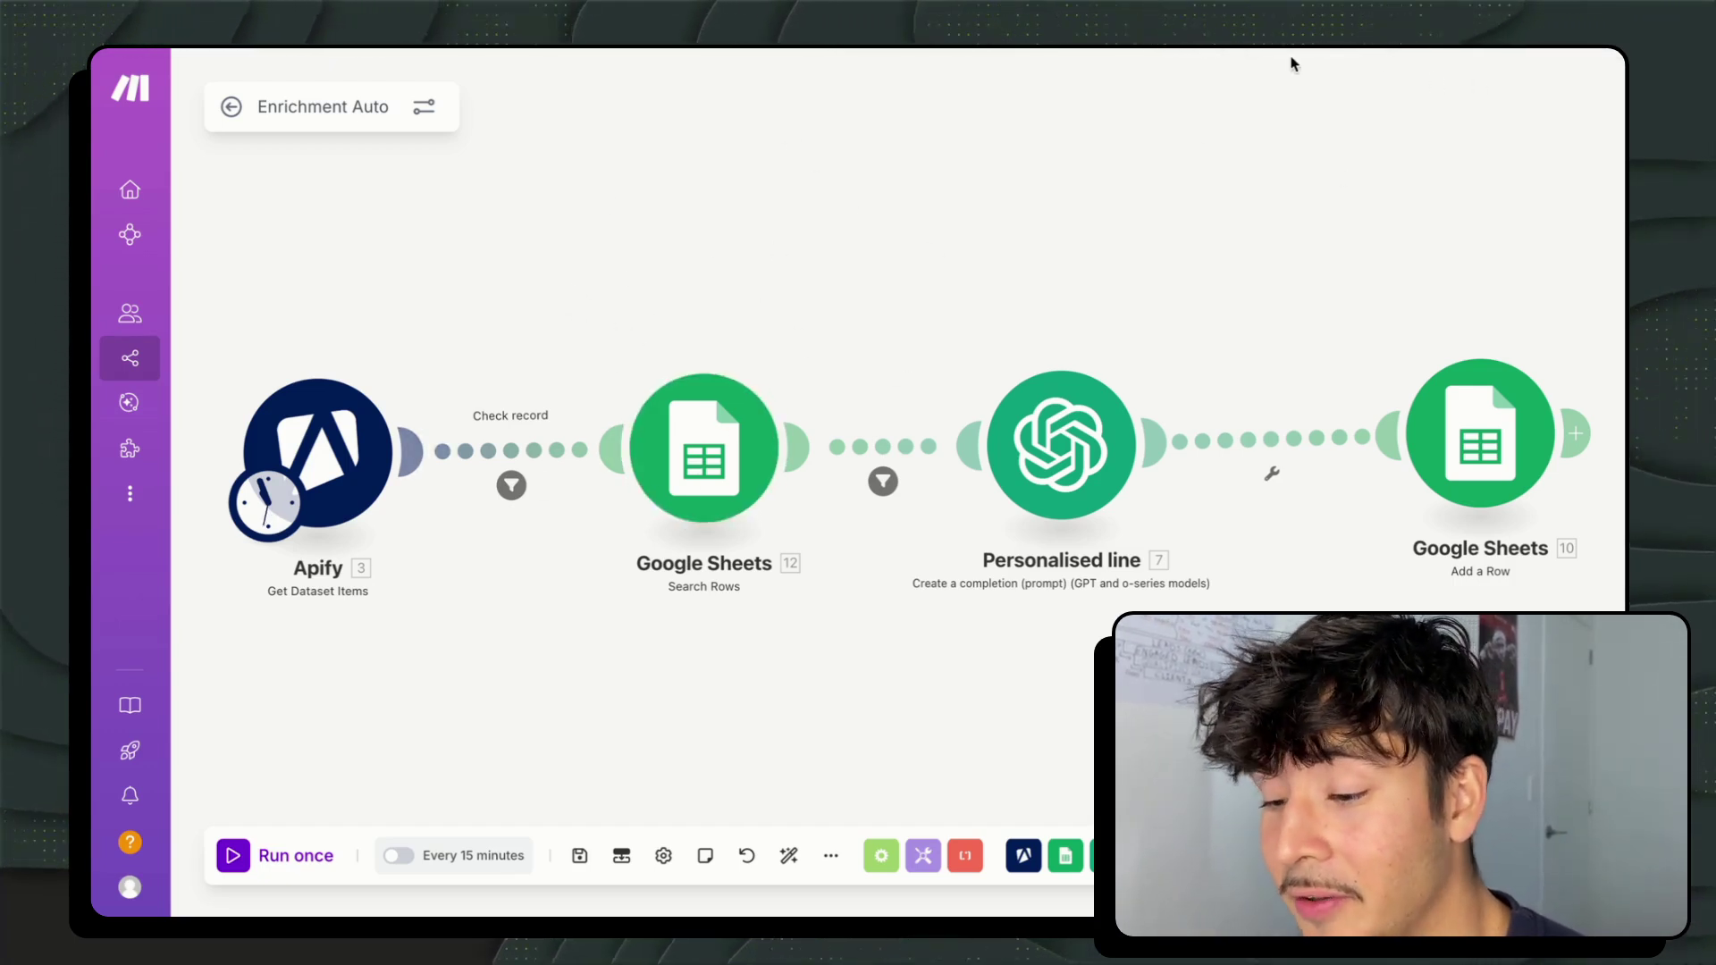
left_click_drag(329, 286, 525, 230)
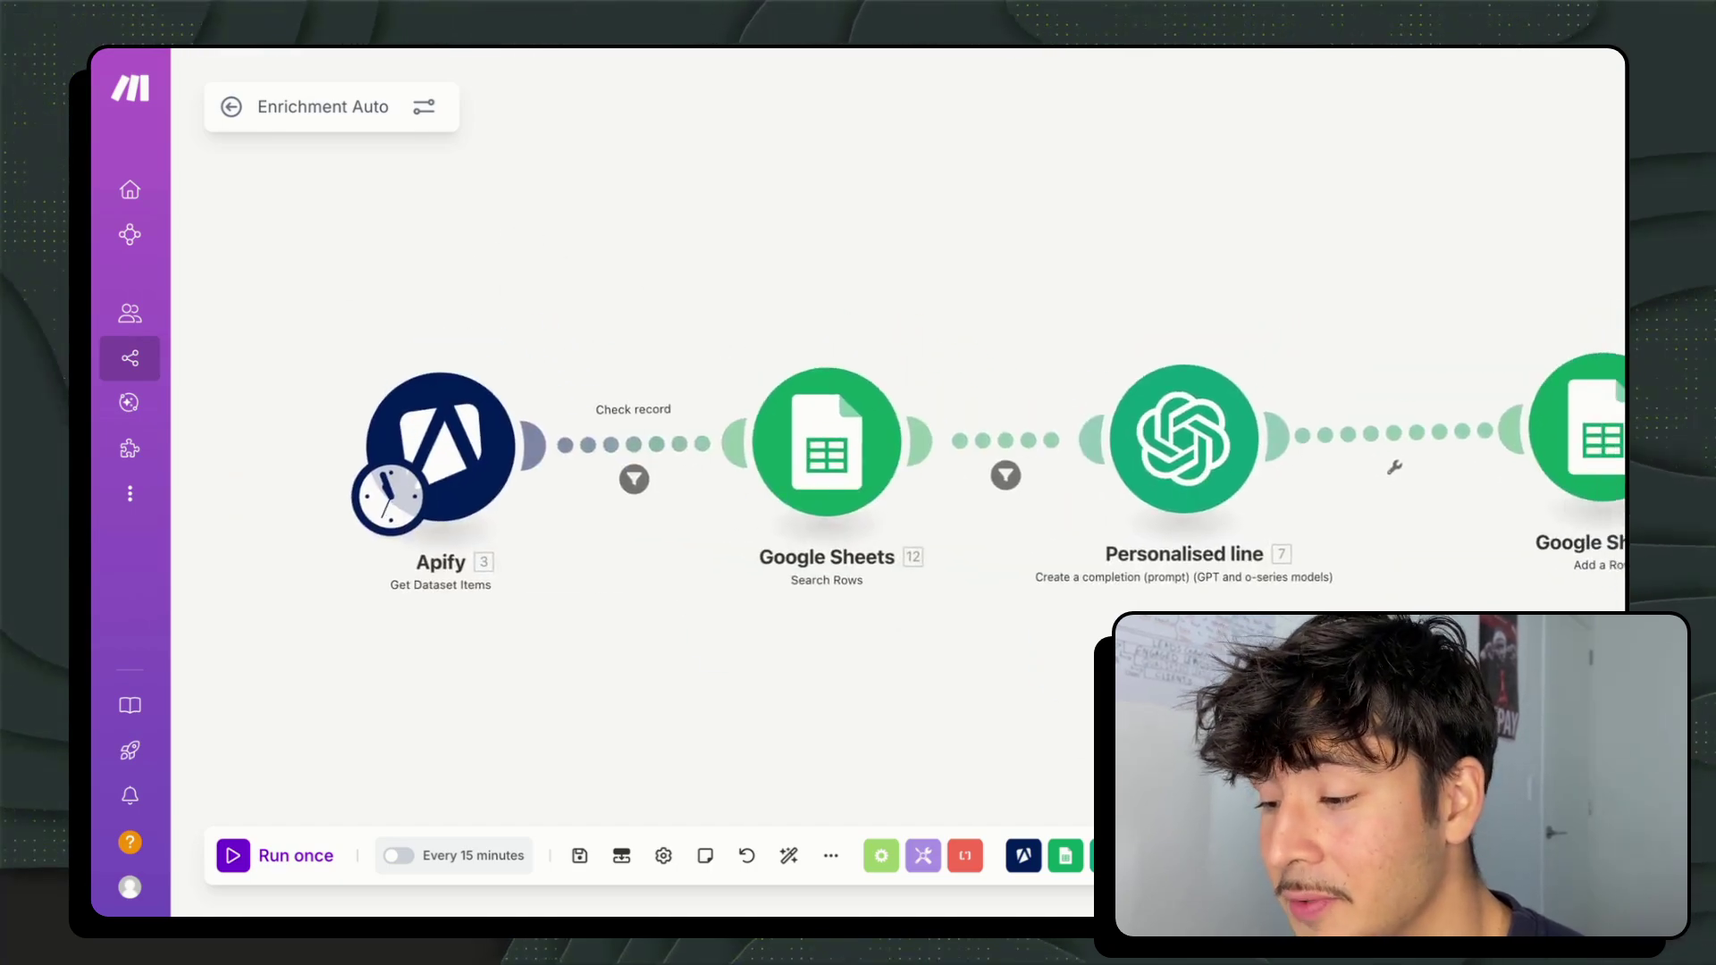
key("ctrl+Tab")
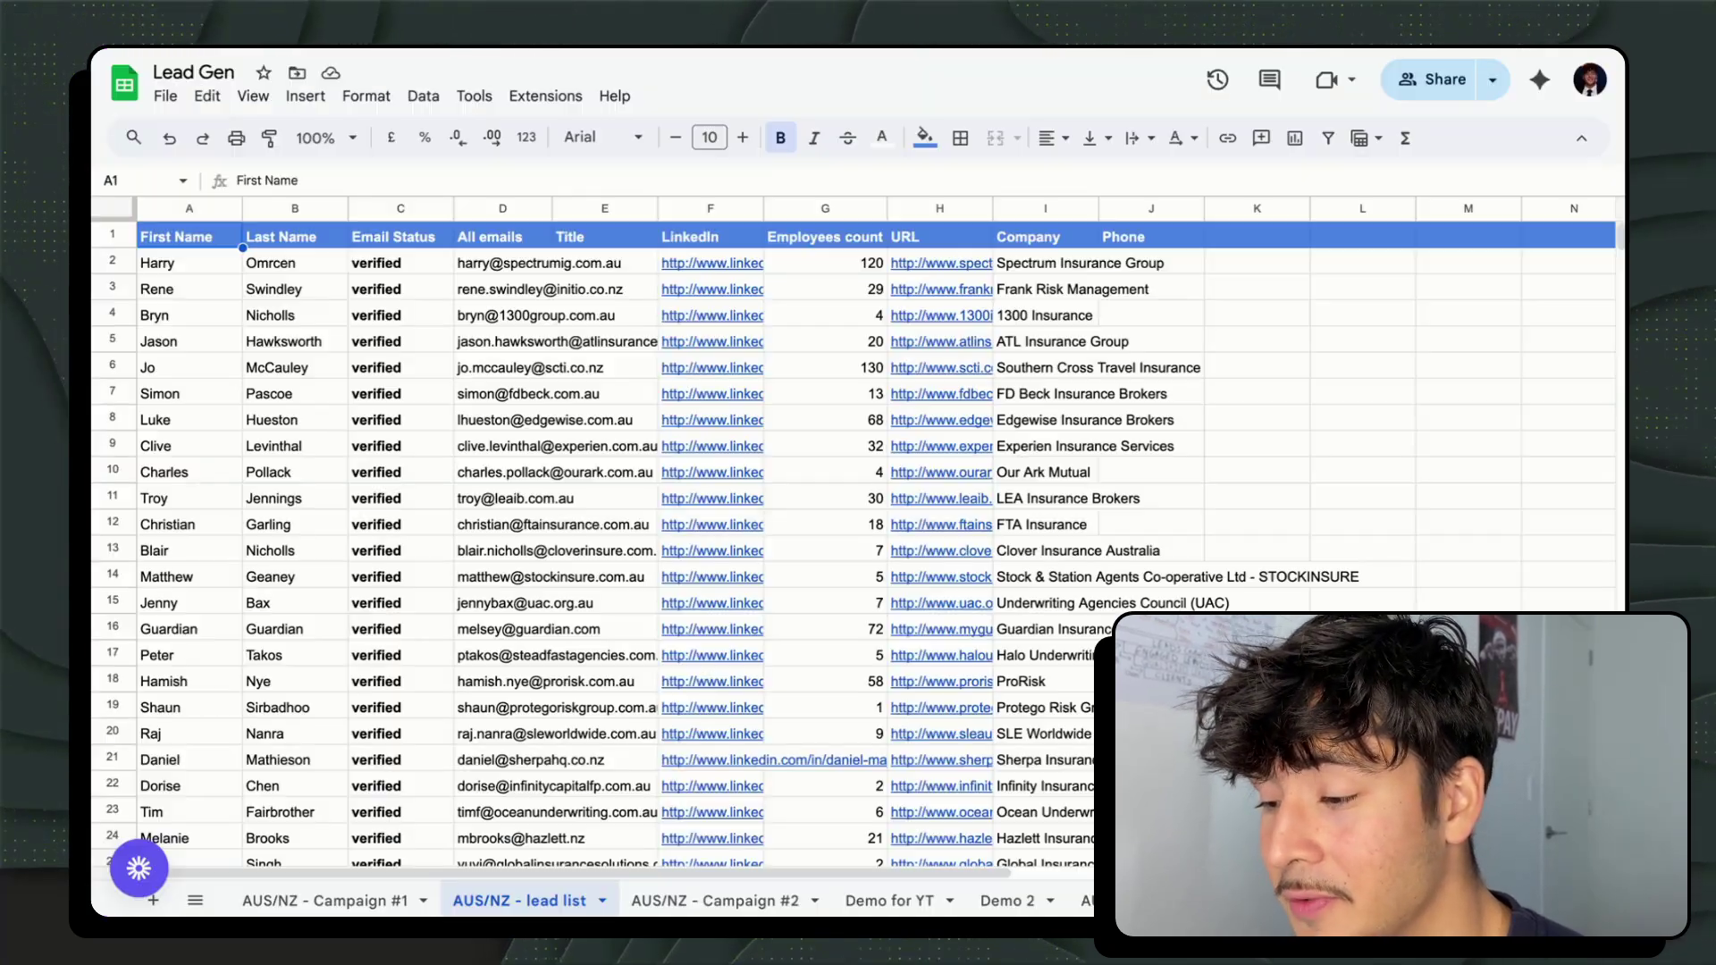
Step: Read the personalised icebreaker in cell L464 of the AUS/NZ - Campaign #1 sheet
left_click(281, 900)
scroll(457, 568, "up", 10)
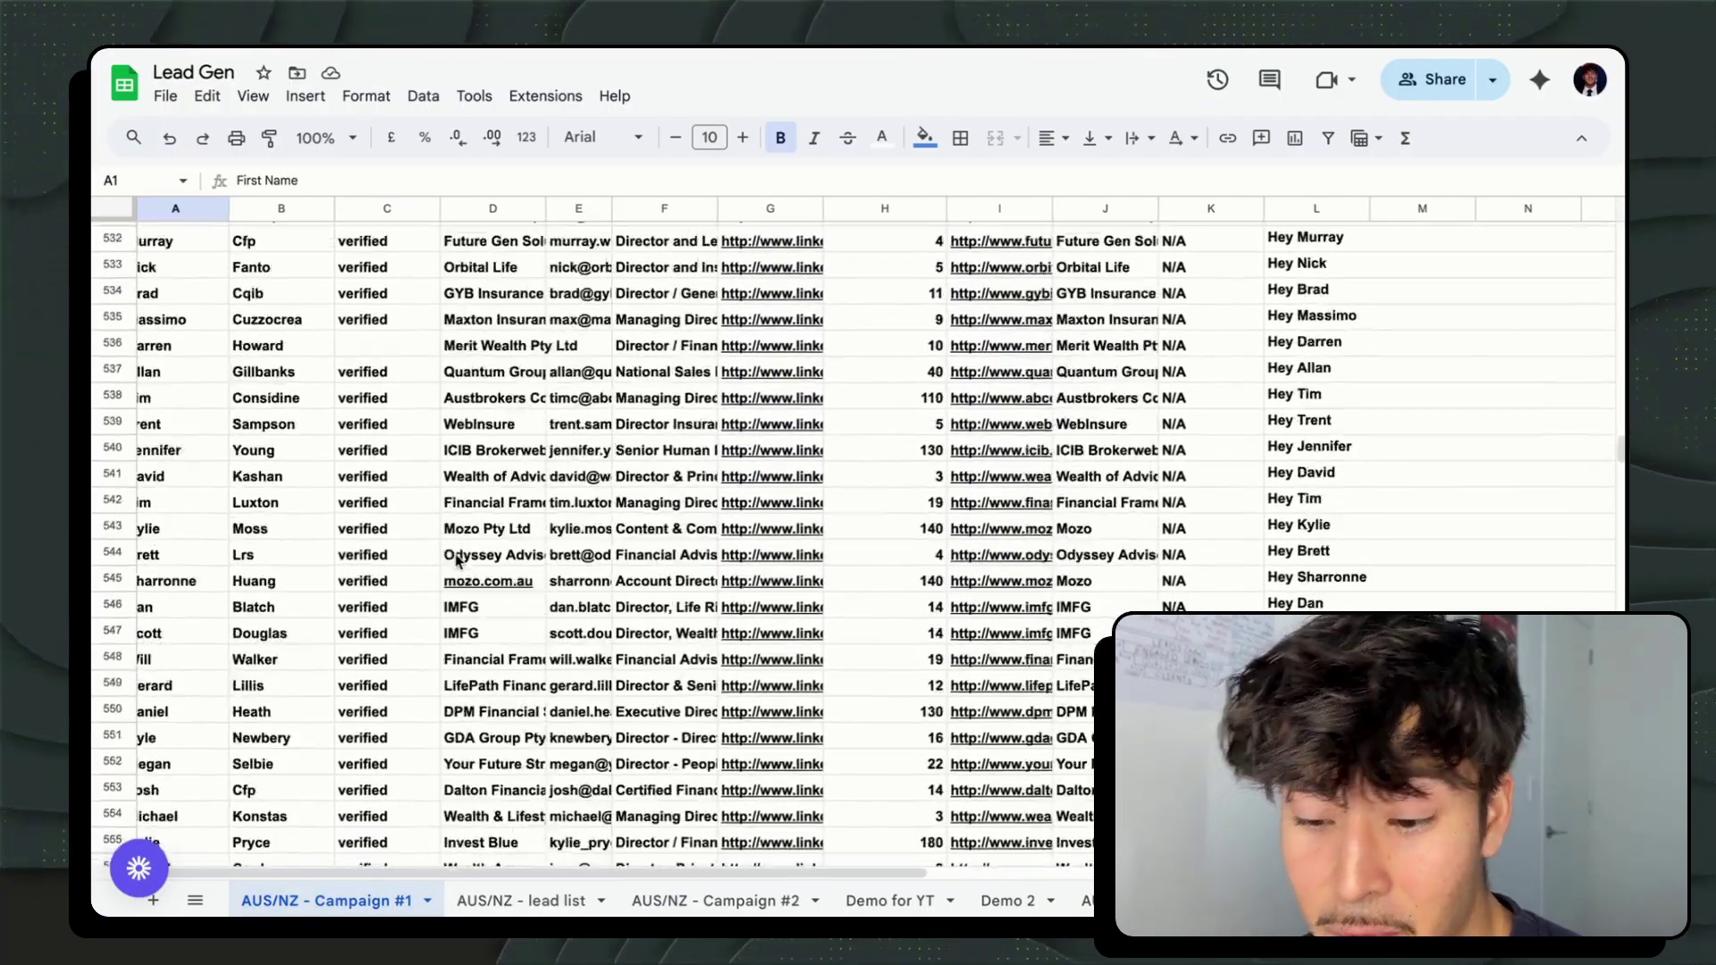
scroll(457, 561, "up", 12)
scroll(457, 561, "right", 5)
scroll(458, 561, "up", 2)
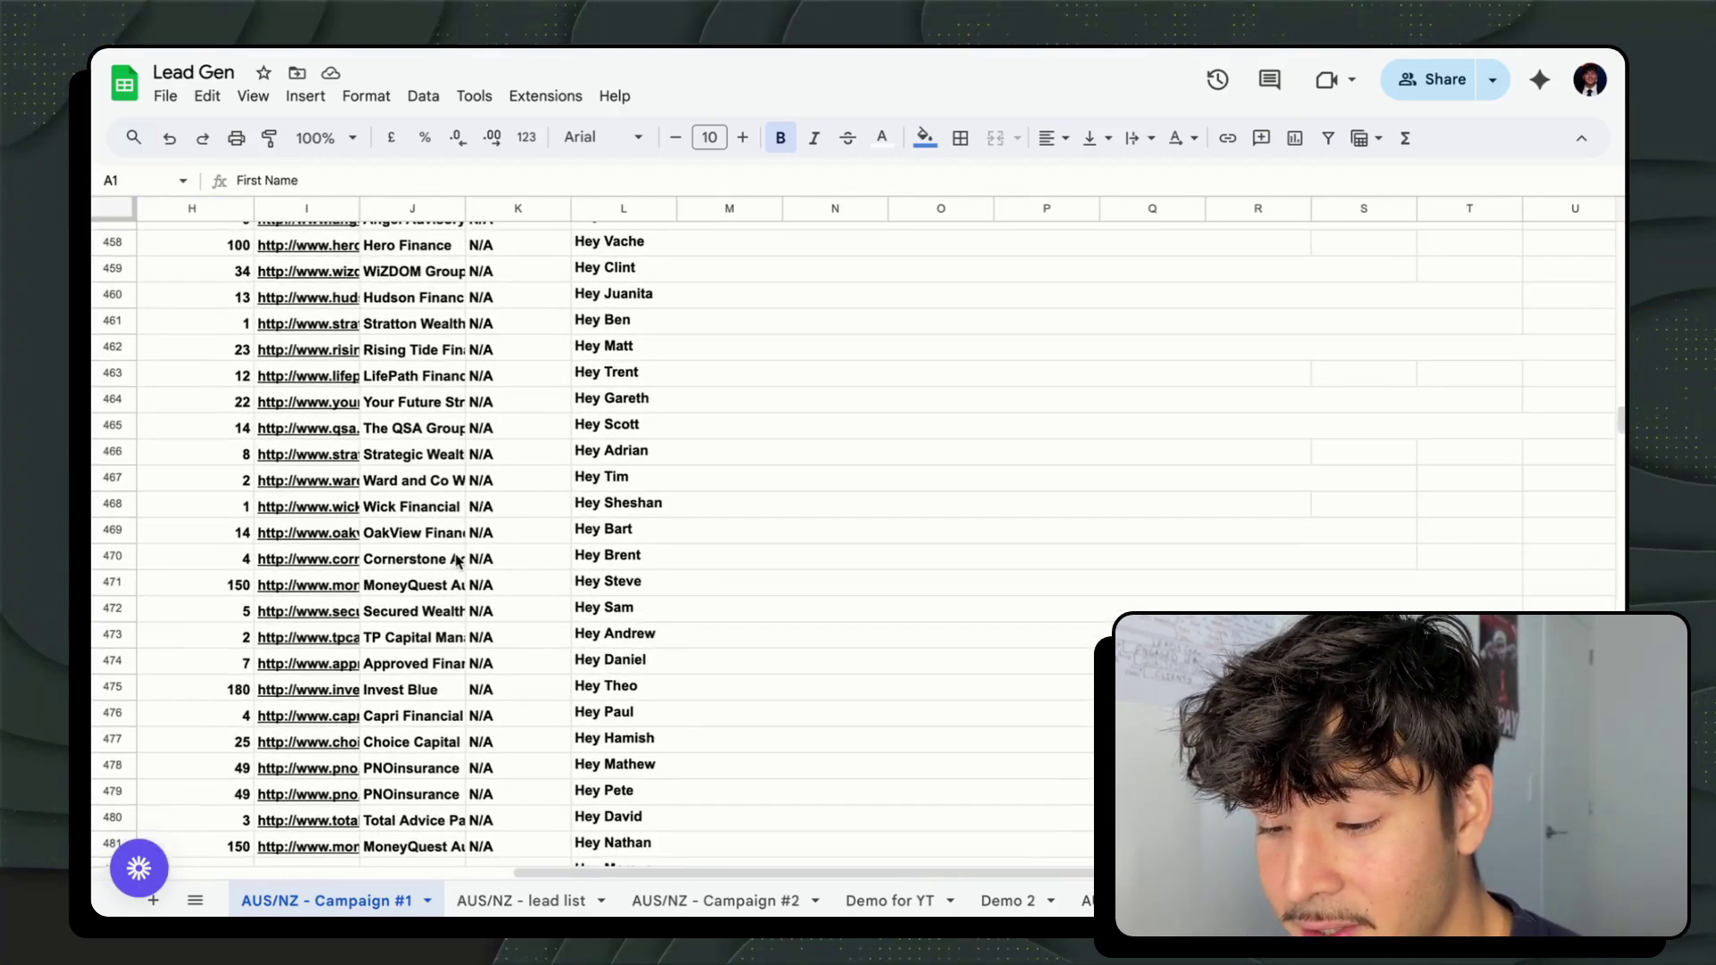
double_click(629, 398)
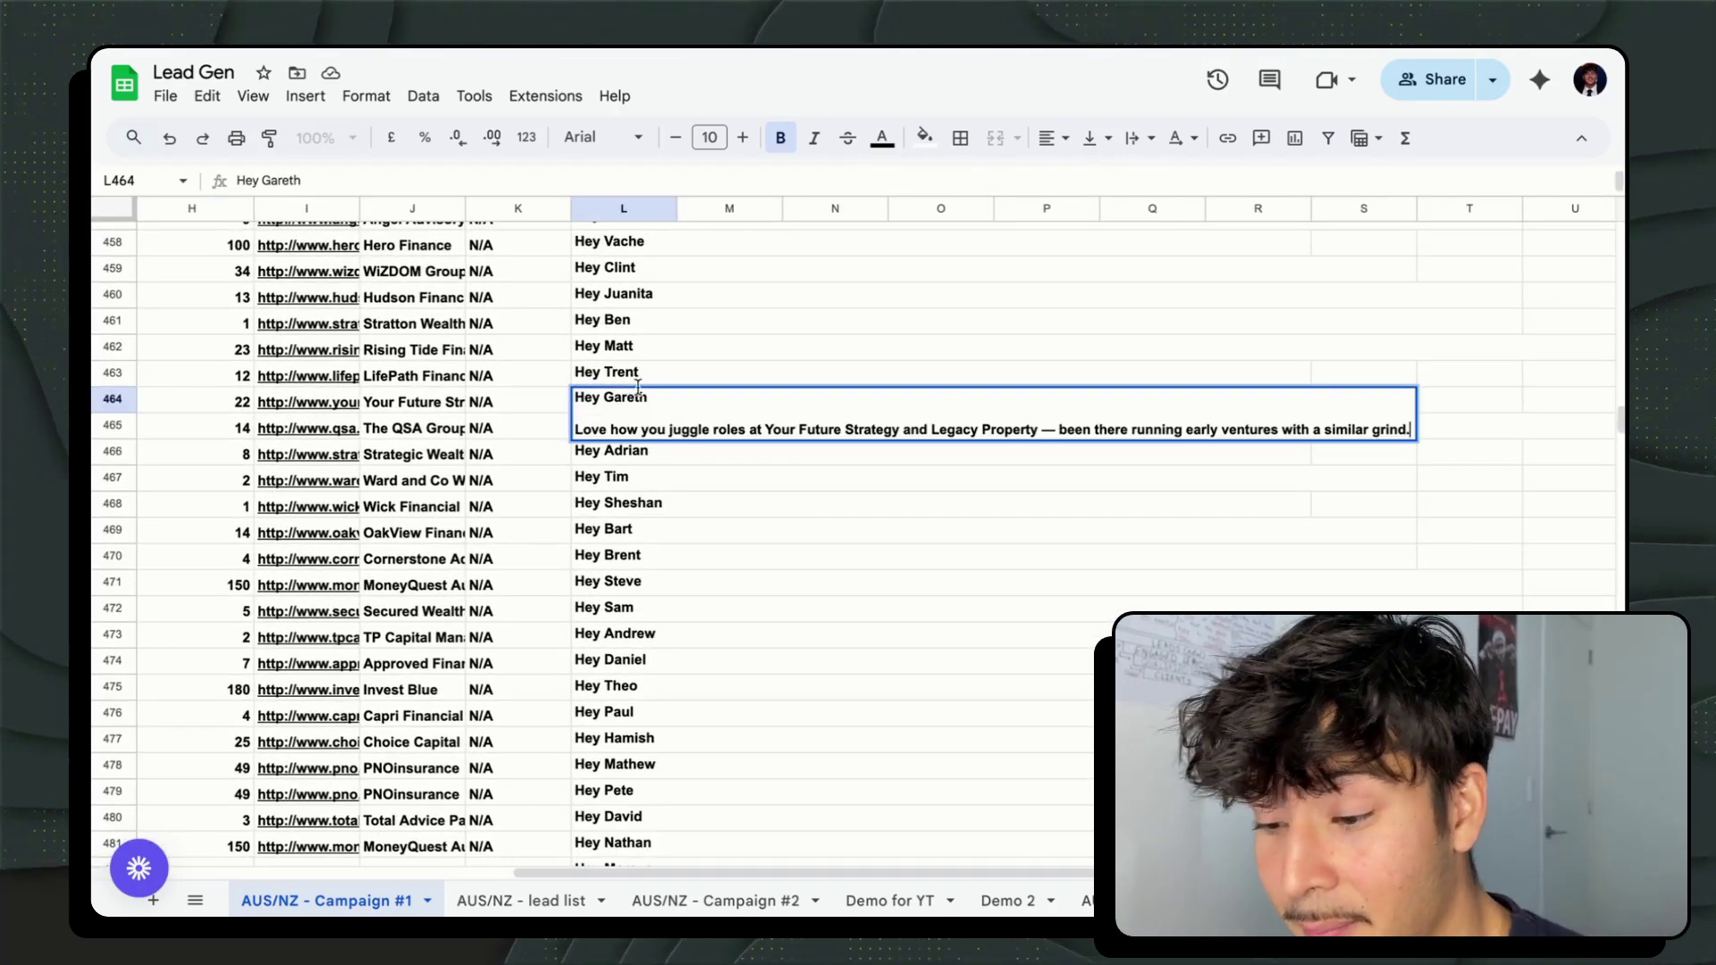
left_click(626, 346)
Step: Scroll back to the top of the sheet and return to the ChatGPT conversation
scroll(566, 460, "up", 20)
scroll(567, 459, "up", 20)
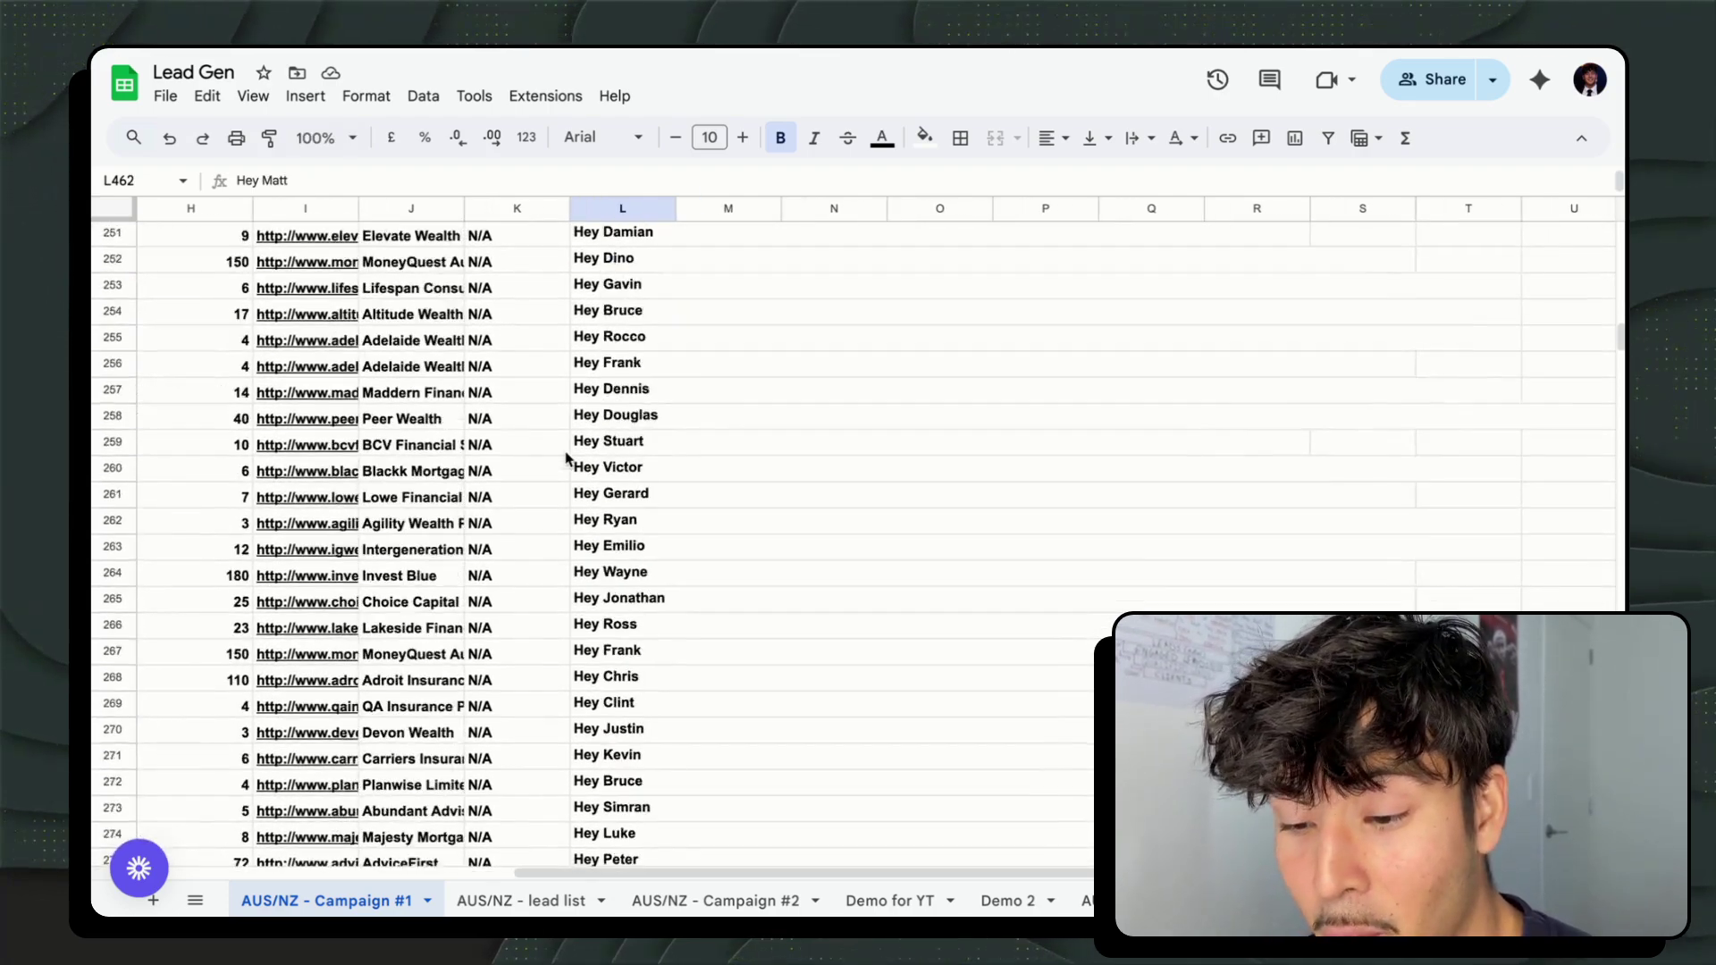
scroll(507, 774, "up", 1)
scroll(507, 774, "left", 8)
scroll(507, 774, "up", 12)
scroll(689, 680, "right", 8)
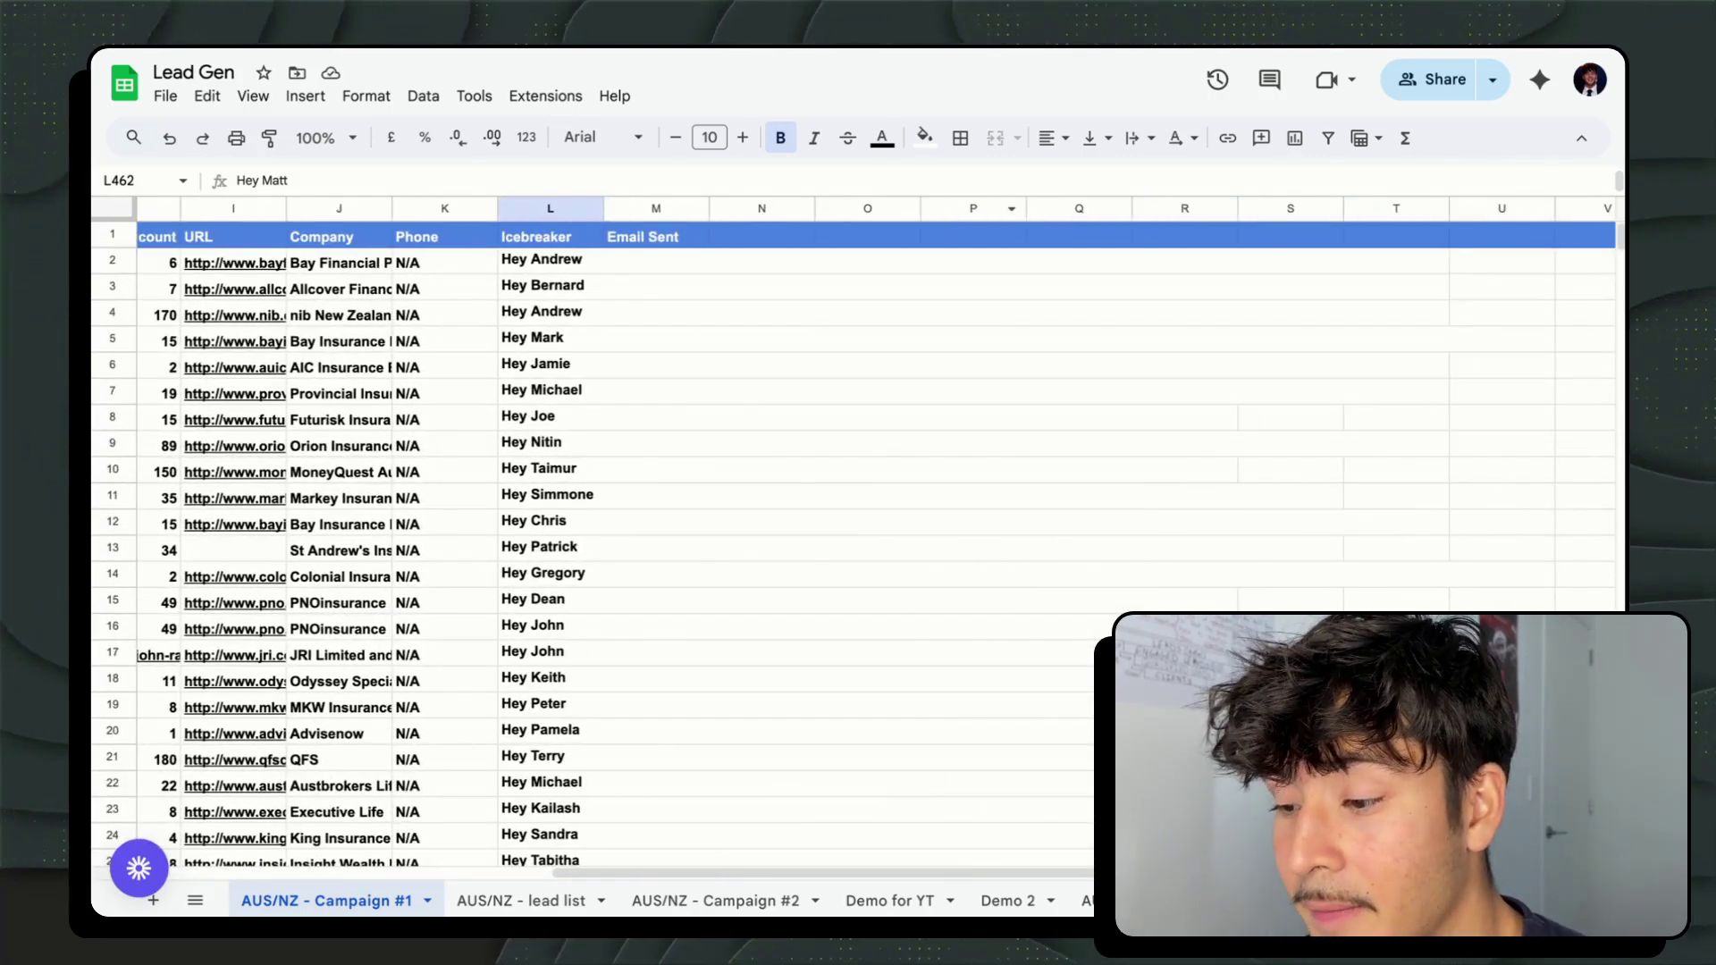
key("super+Tab")
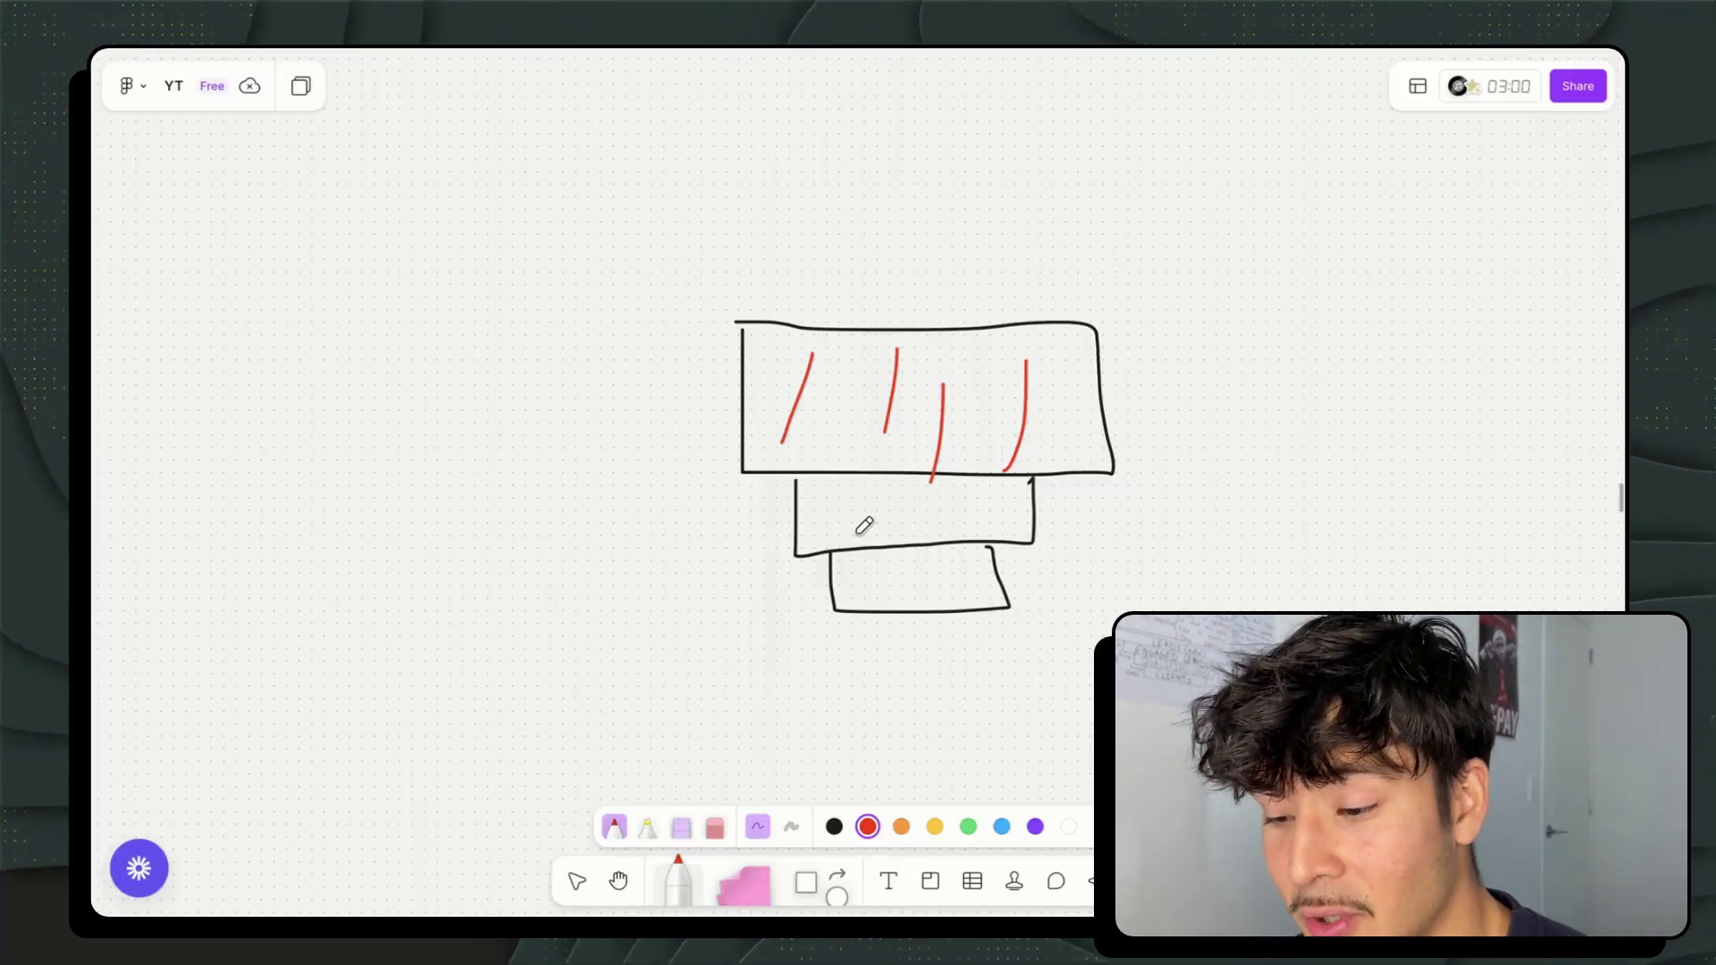
Step: Uncover the Prospecting/scraping card and cross it out with a red X
scroll(865, 525, "down", 5)
scroll(865, 526, "left", 10)
scroll(812, 585, "up", 5)
key("v")
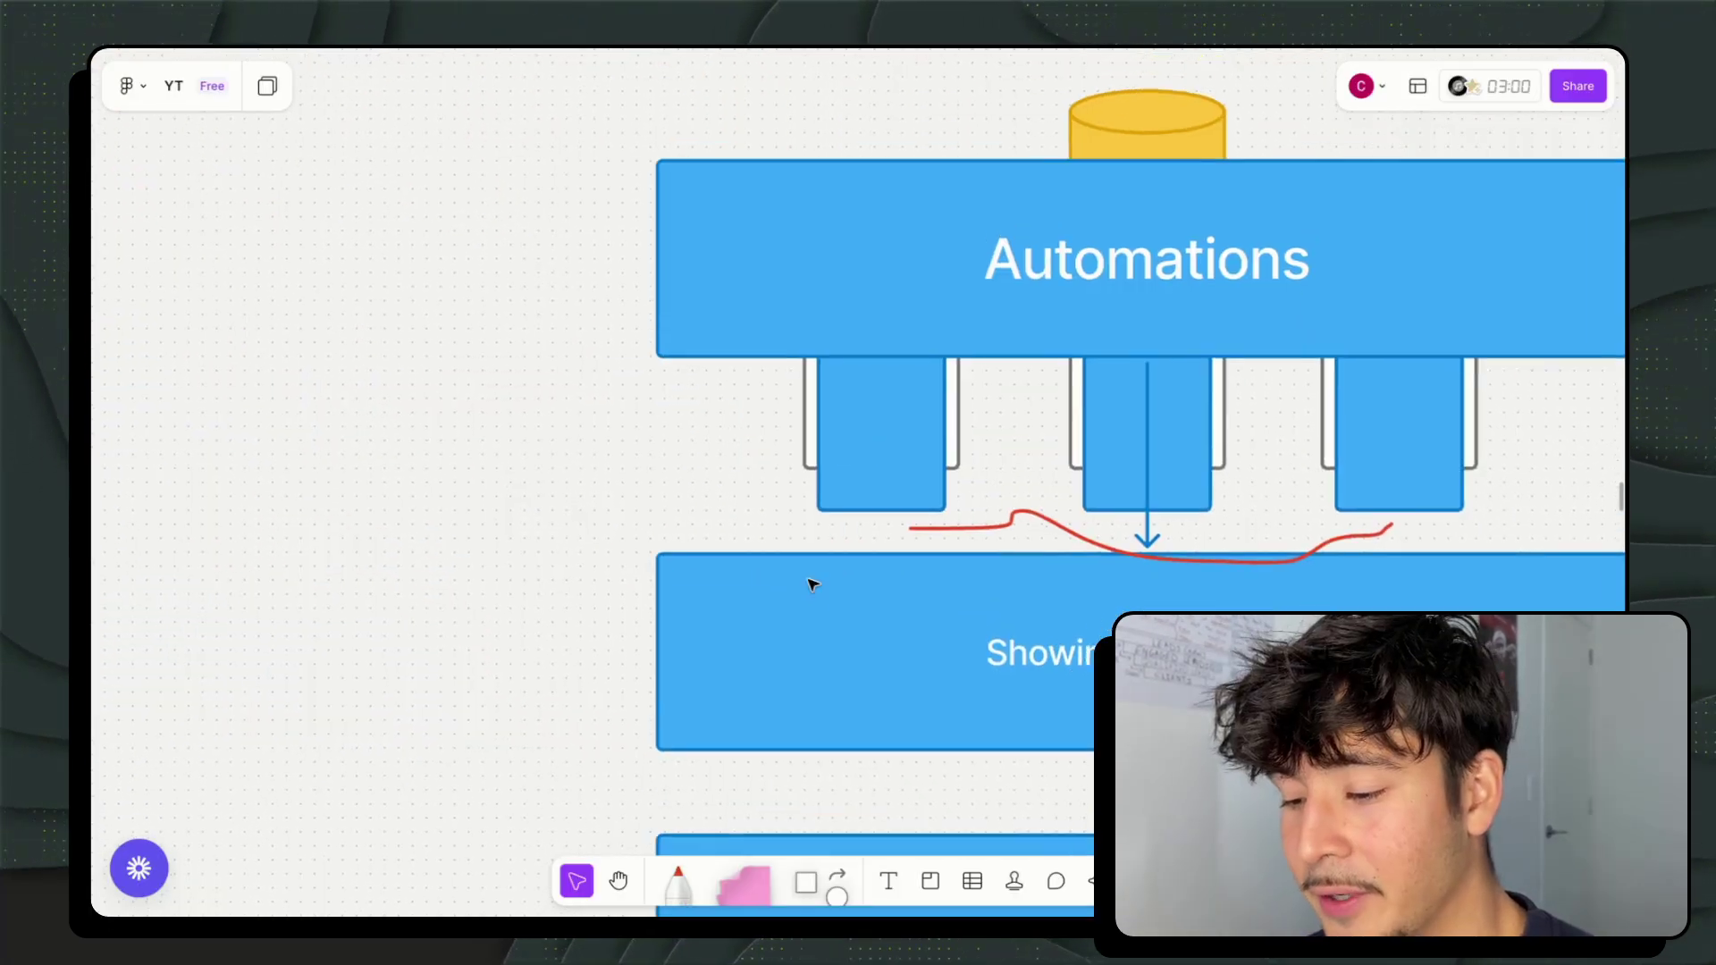
left_click_drag(831, 486, 456, 479)
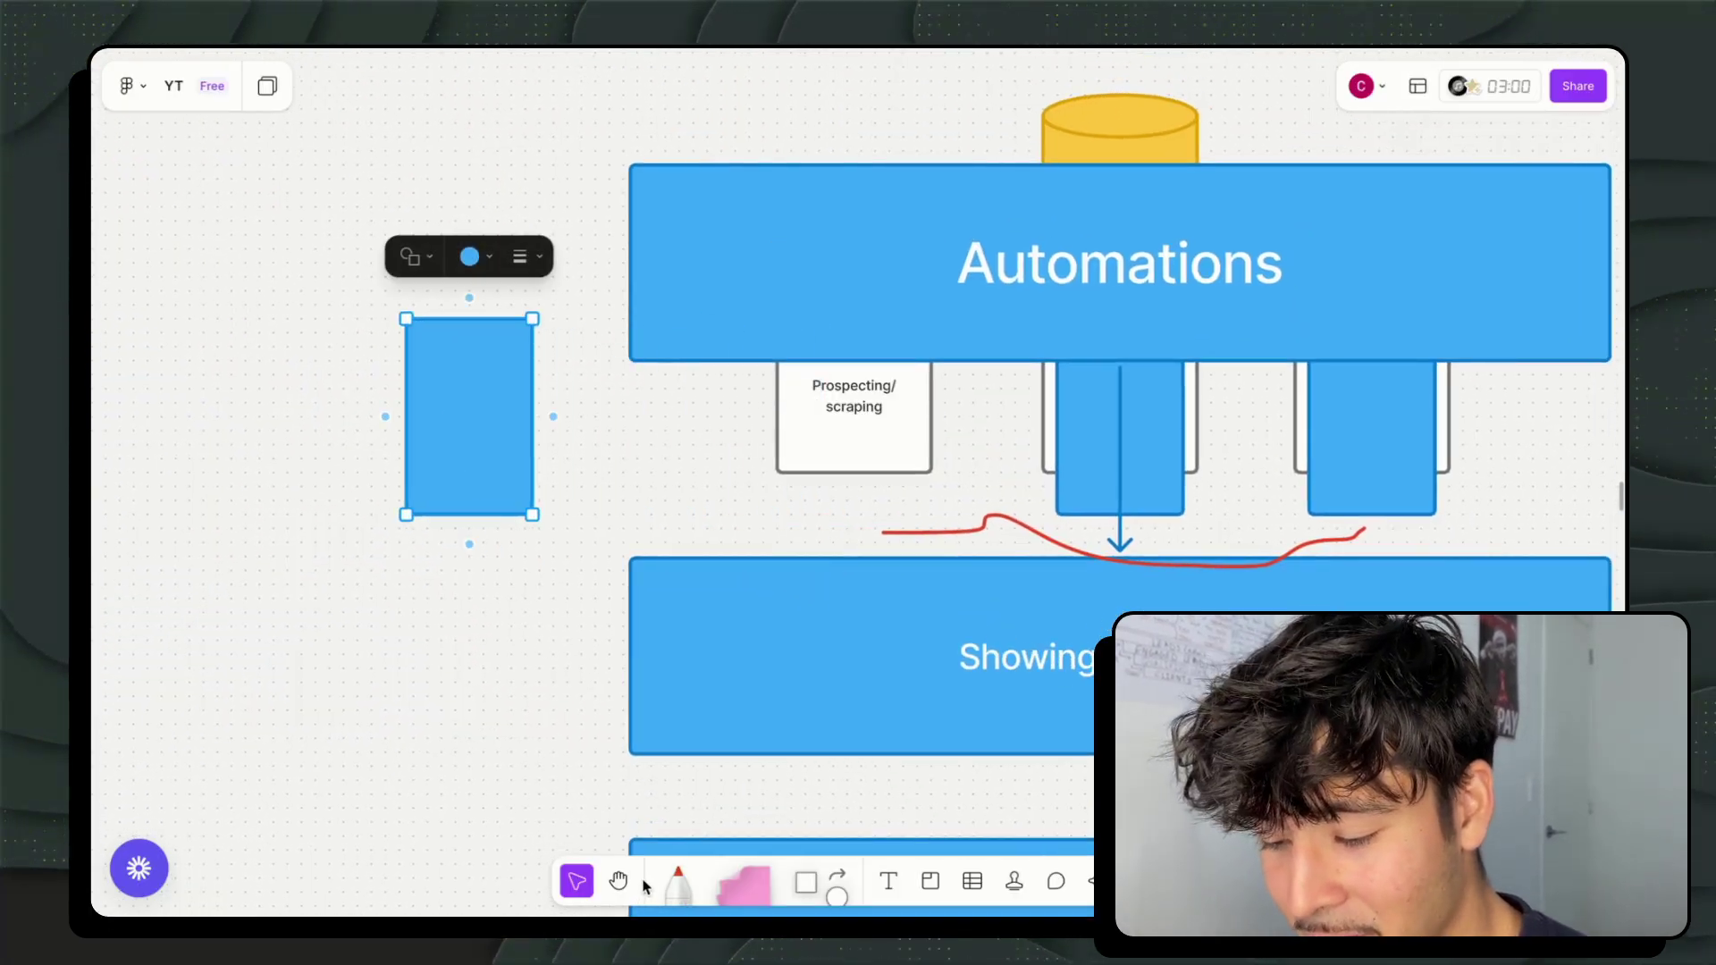
left_click(676, 883)
left_click_drag(888, 378, 798, 451)
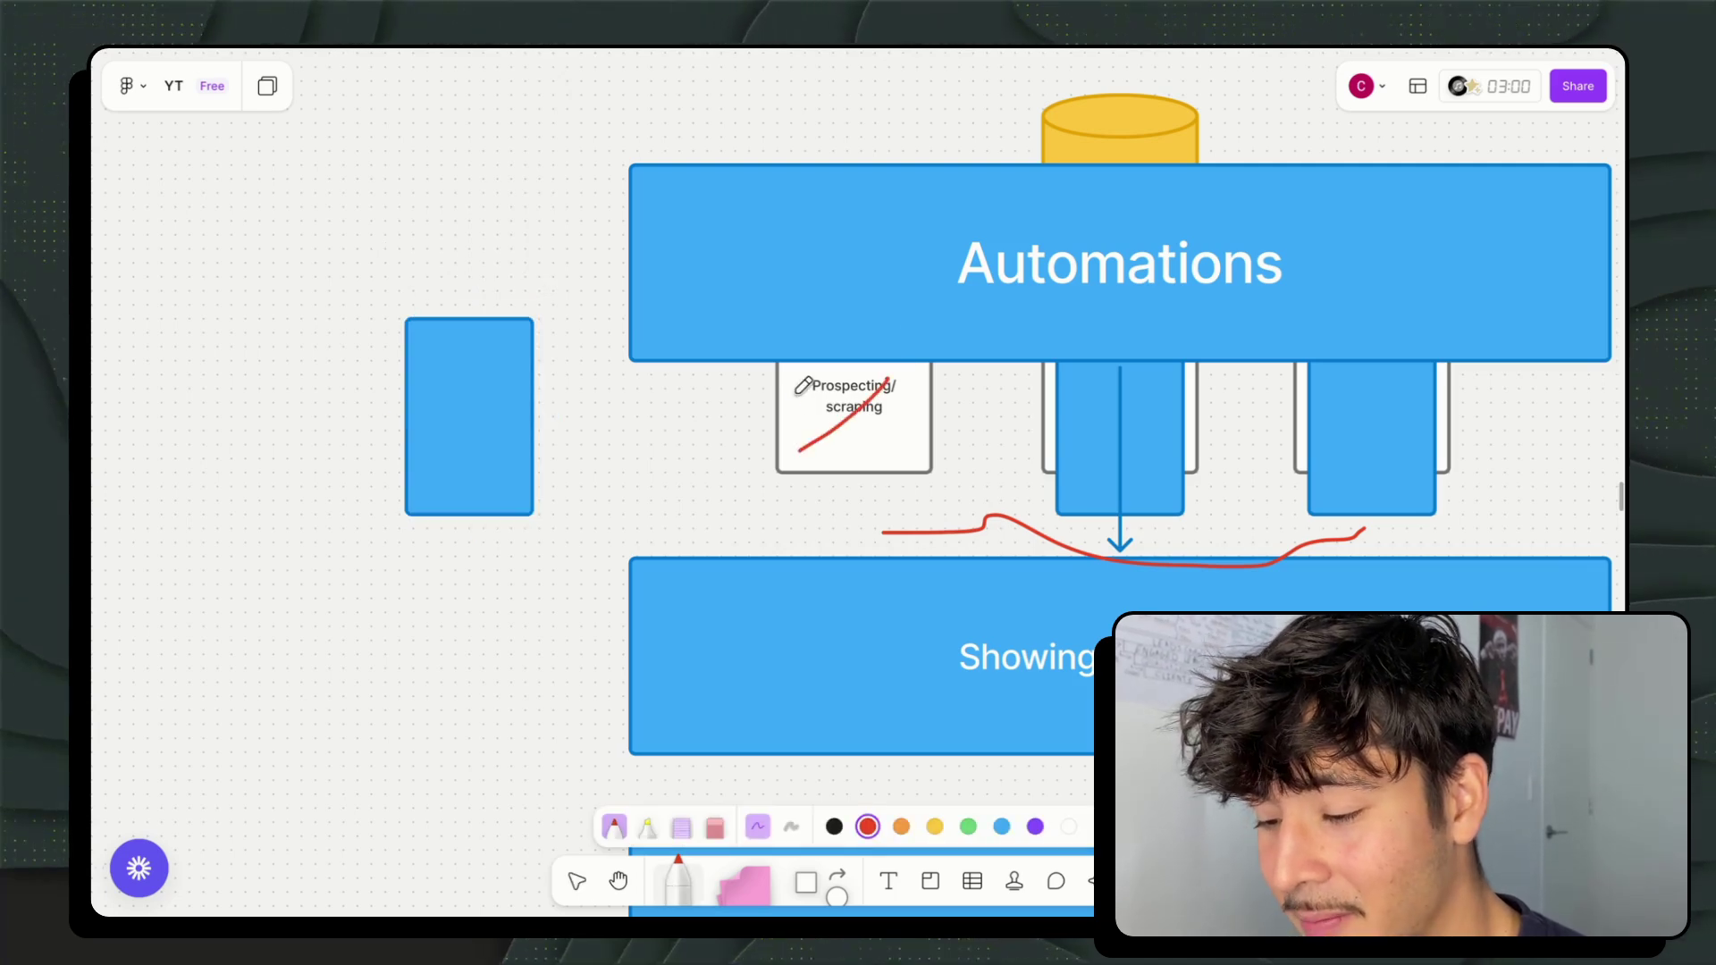
left_click_drag(796, 391, 963, 515)
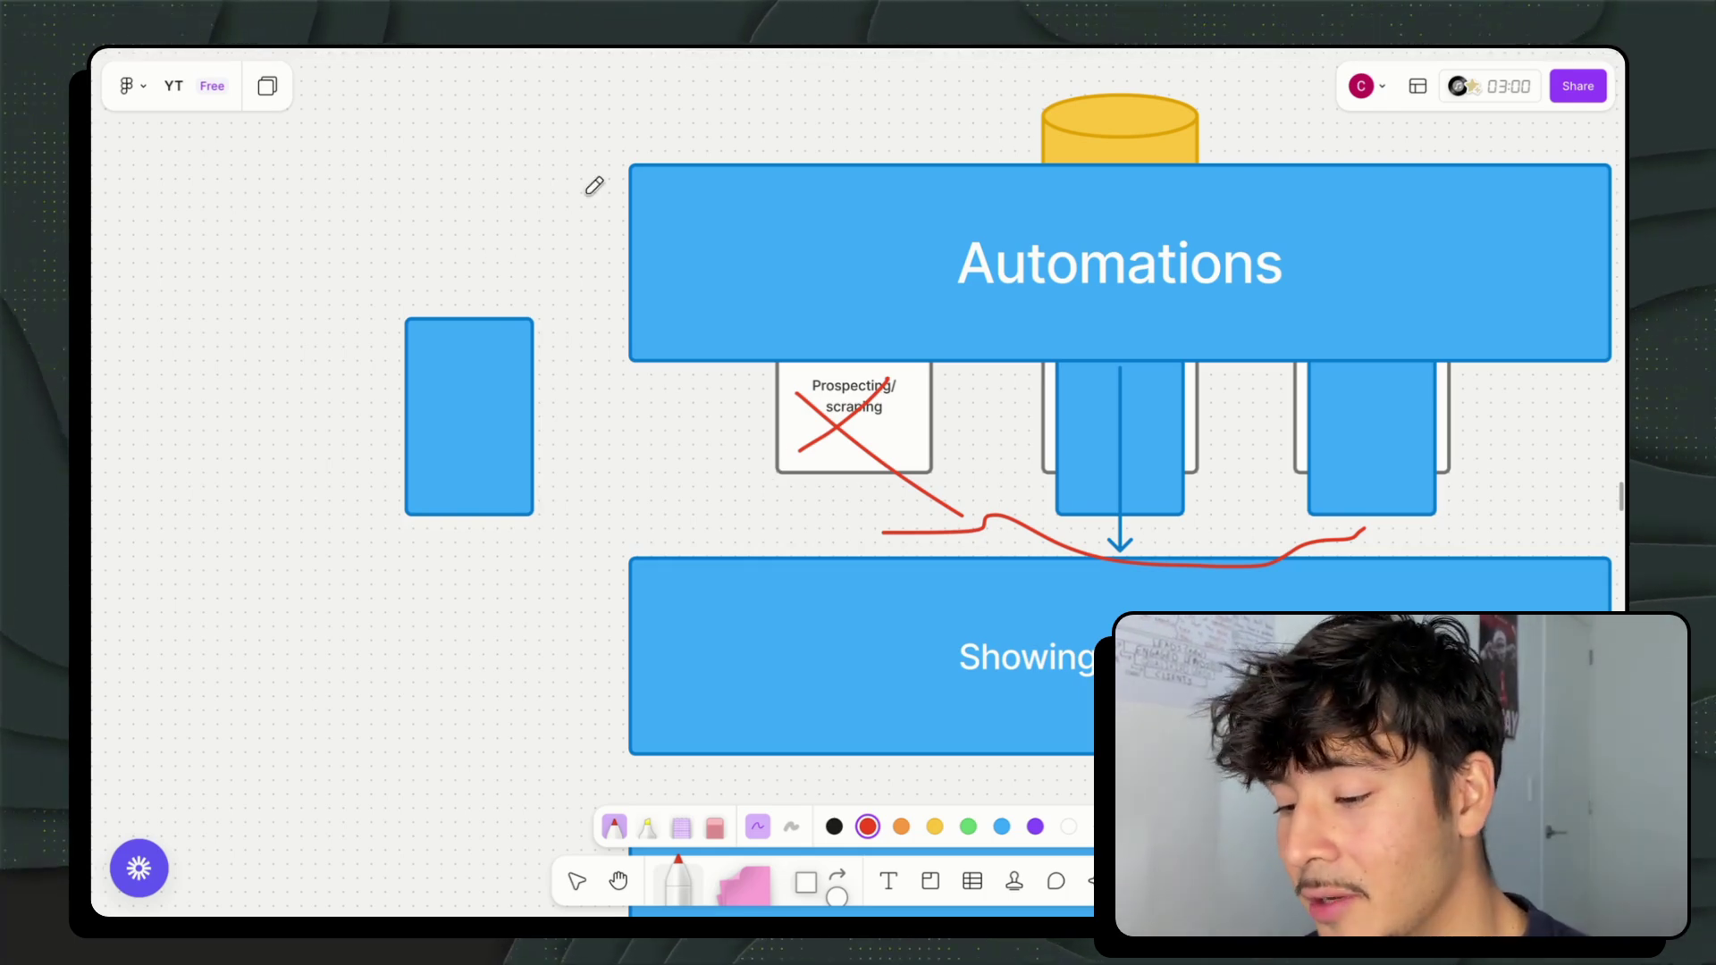
Step: Uncover the Outreach card and move the Automations box up to reveal its connectors
left_click(576, 882)
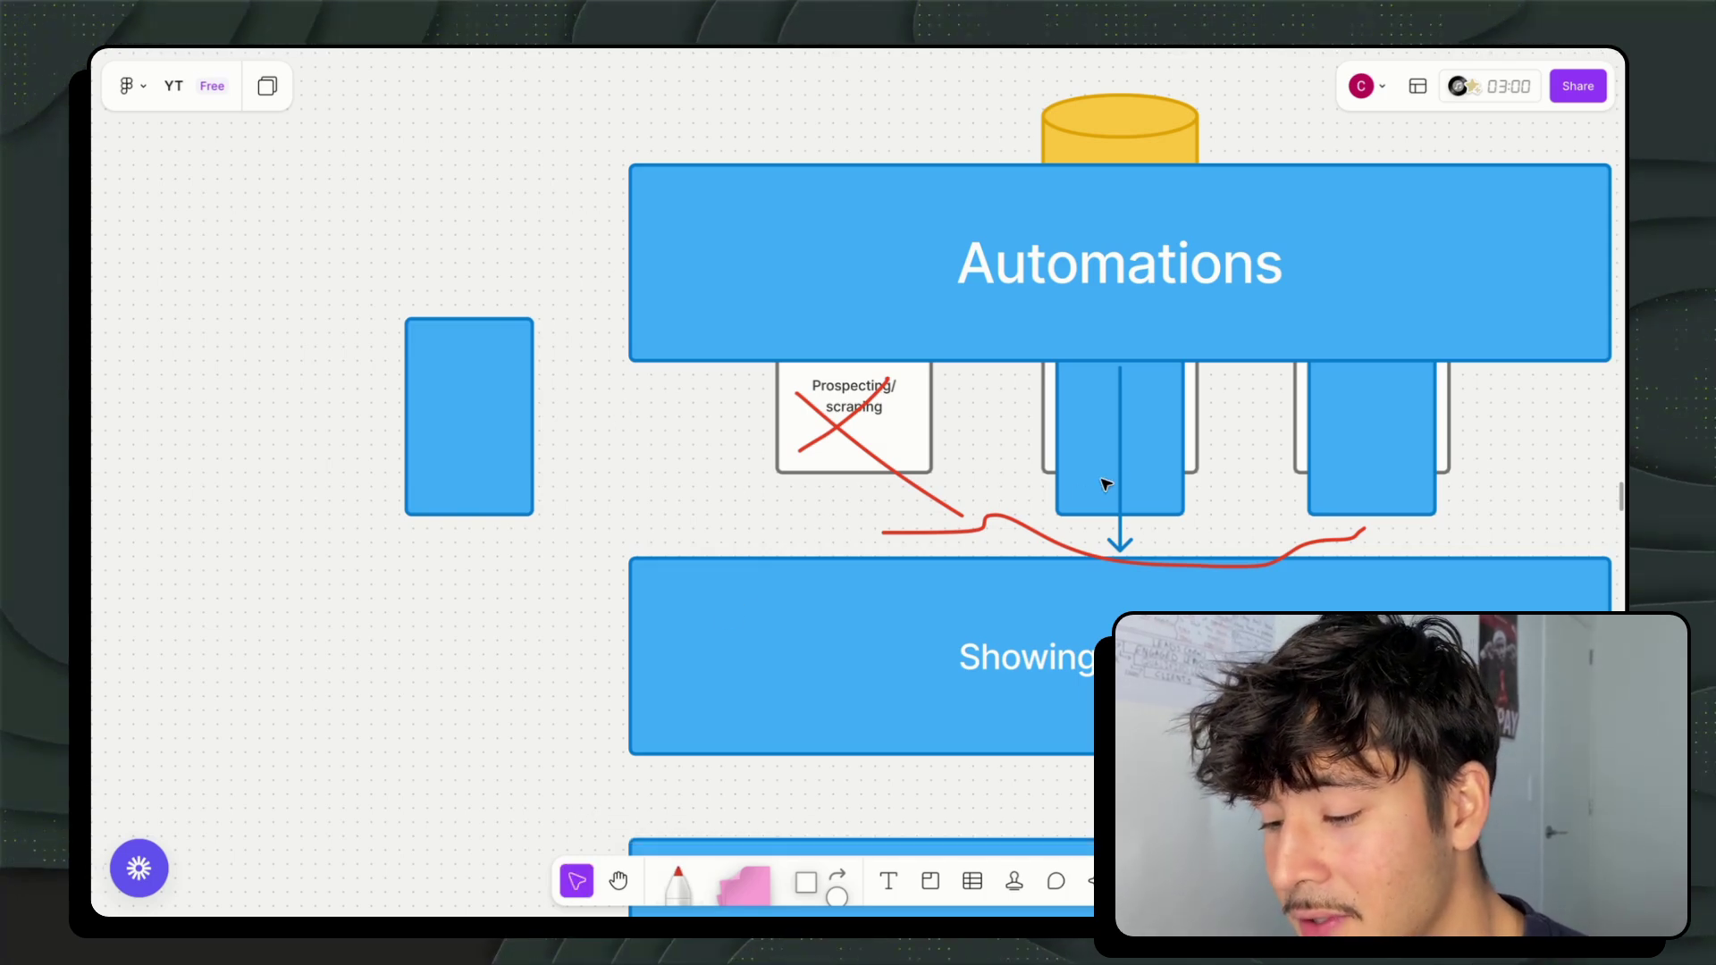
left_click_drag(1170, 453, 749, 551)
left_click_drag(1105, 330, 1224, 237)
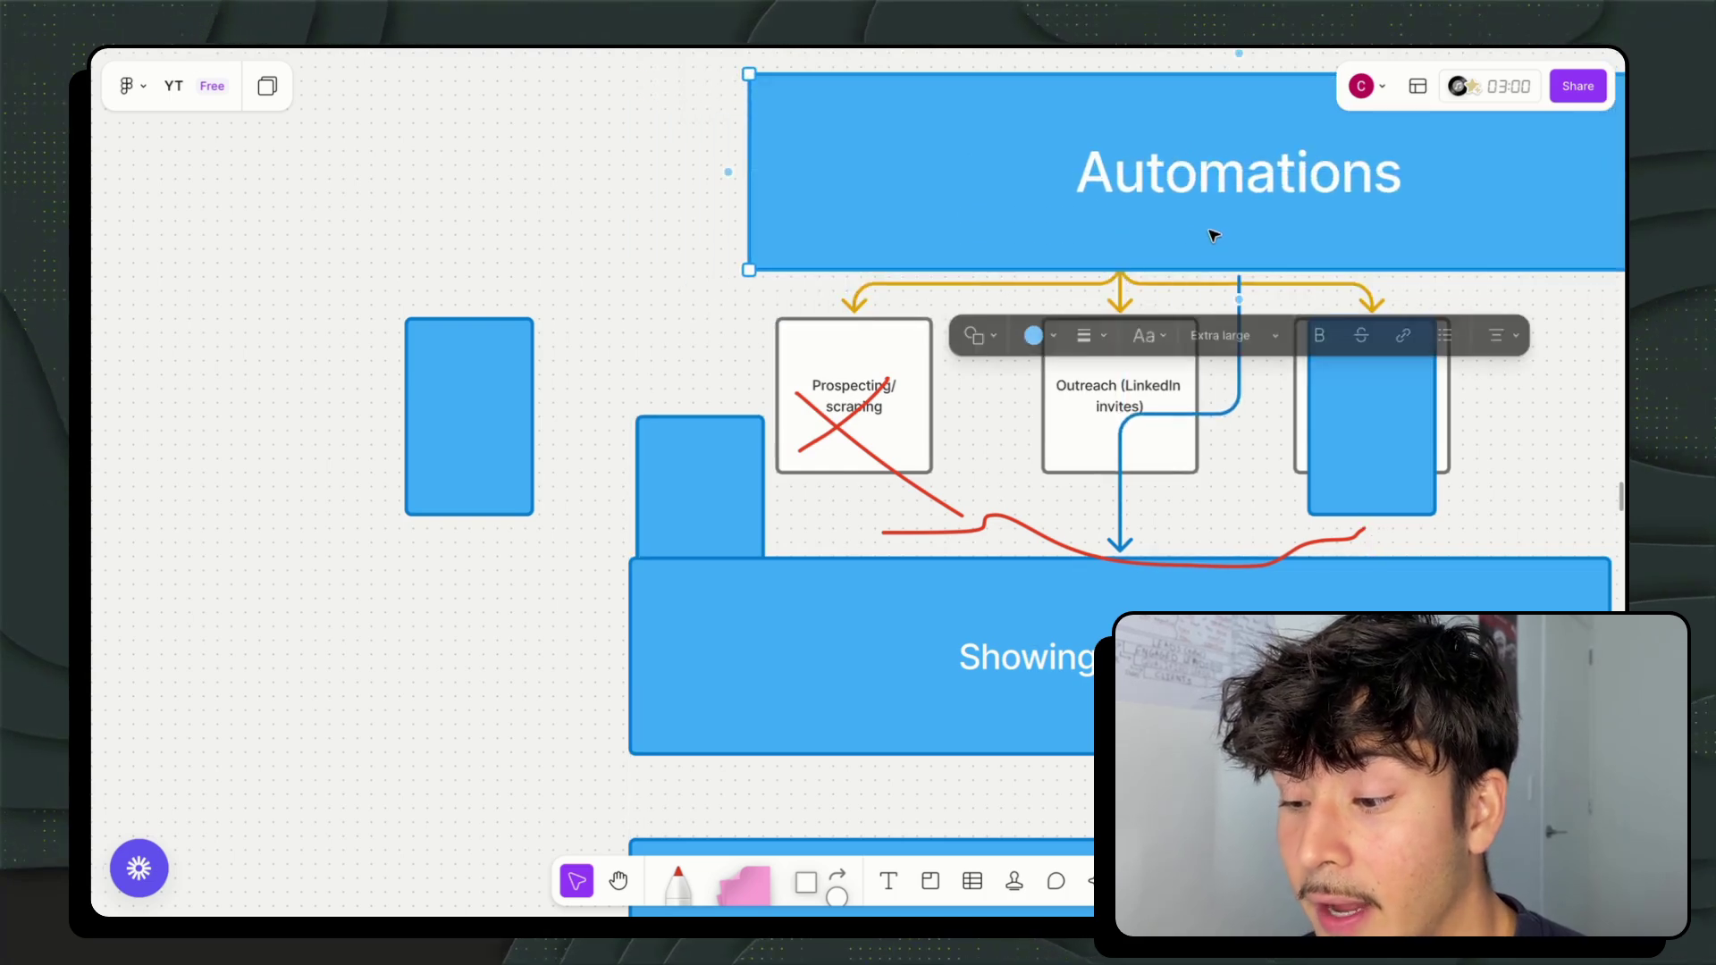
left_click(691, 257)
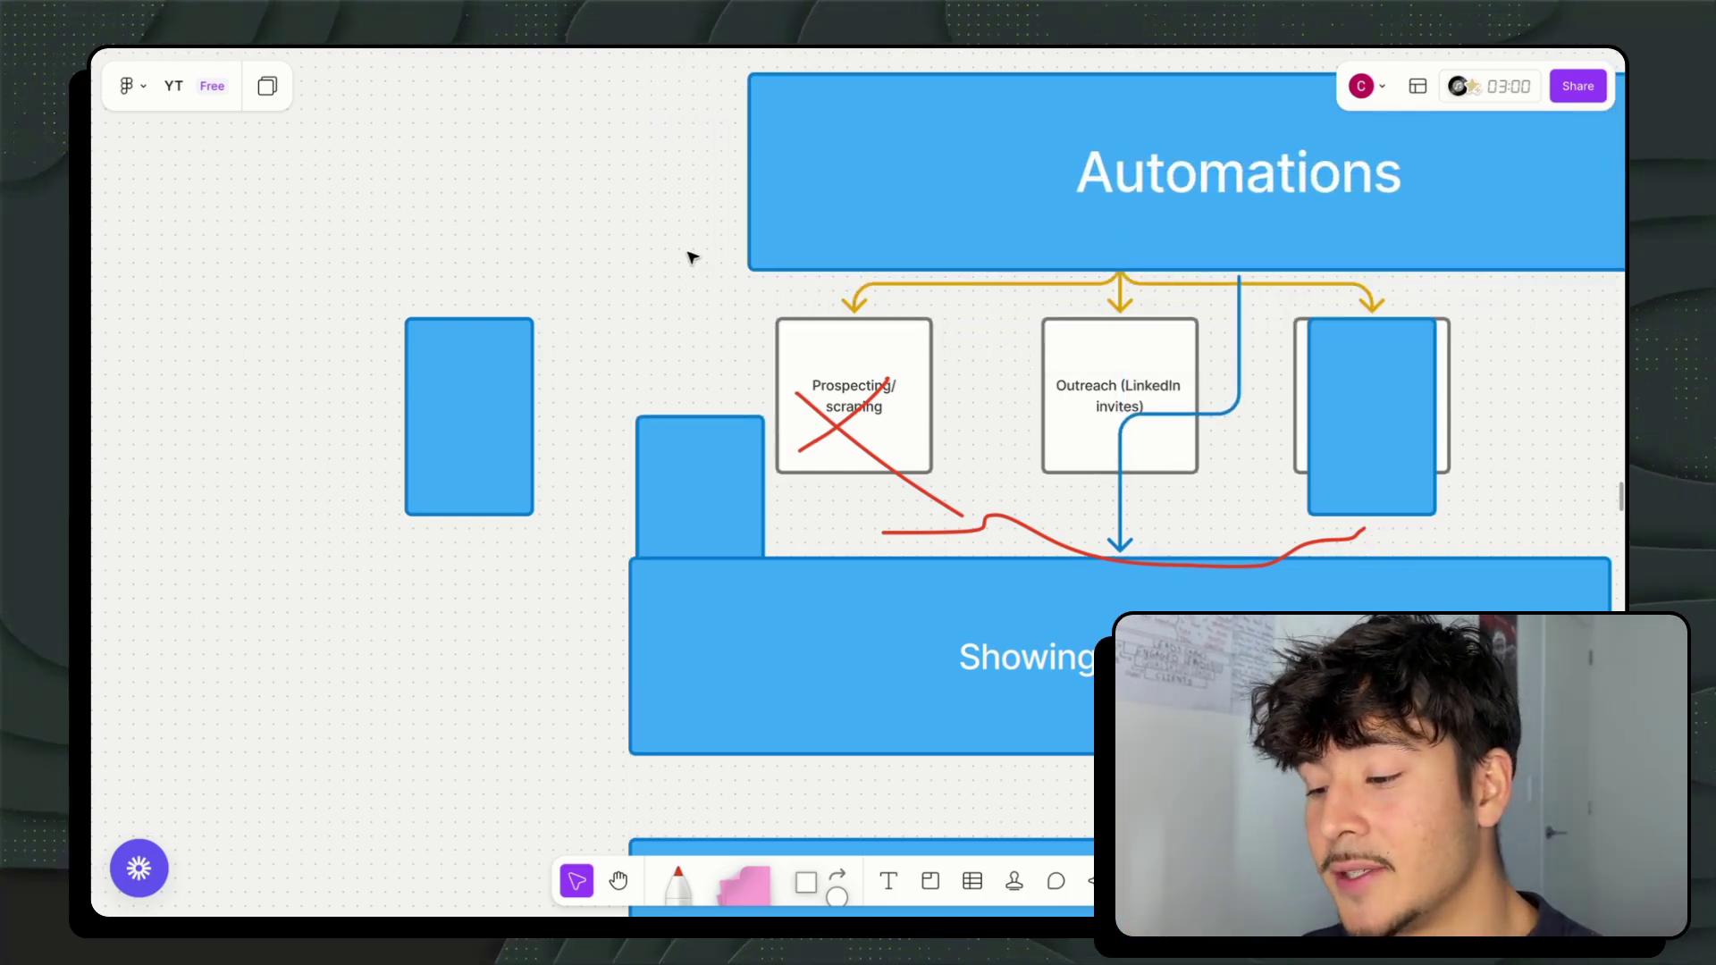
Step: Pan to the hand-drawn sketch of stacked boxes and switch to the marker
scroll(915, 356, "right", 5)
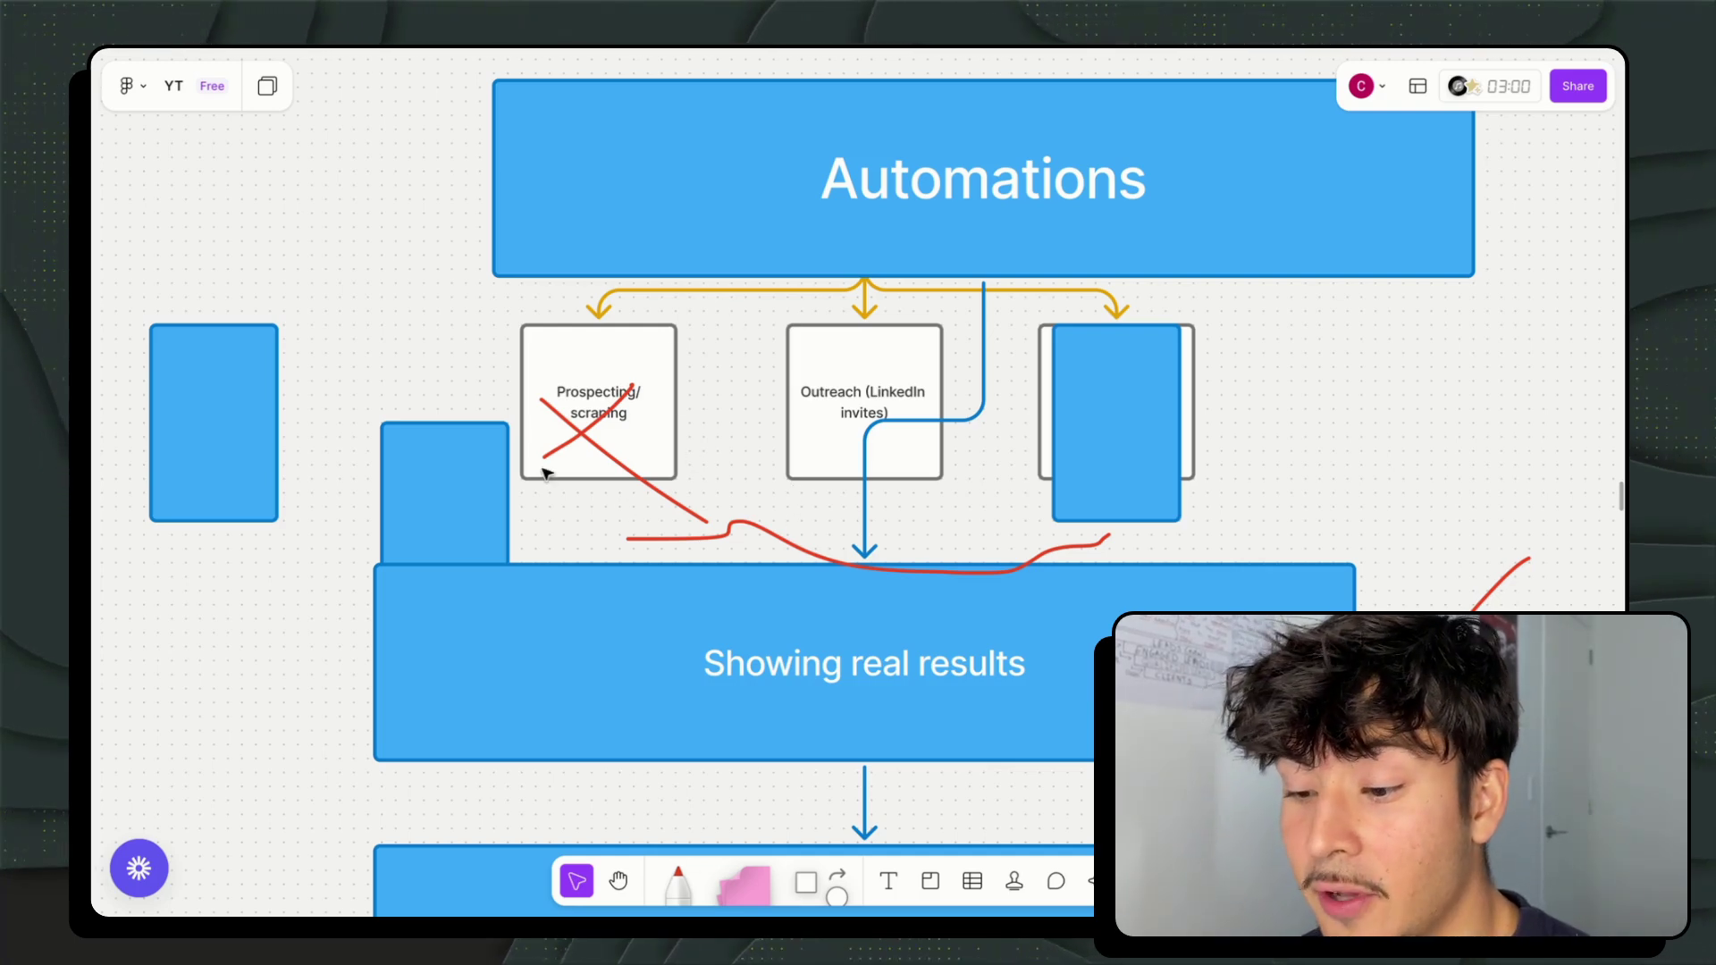
scroll(749, 407, "down", 5)
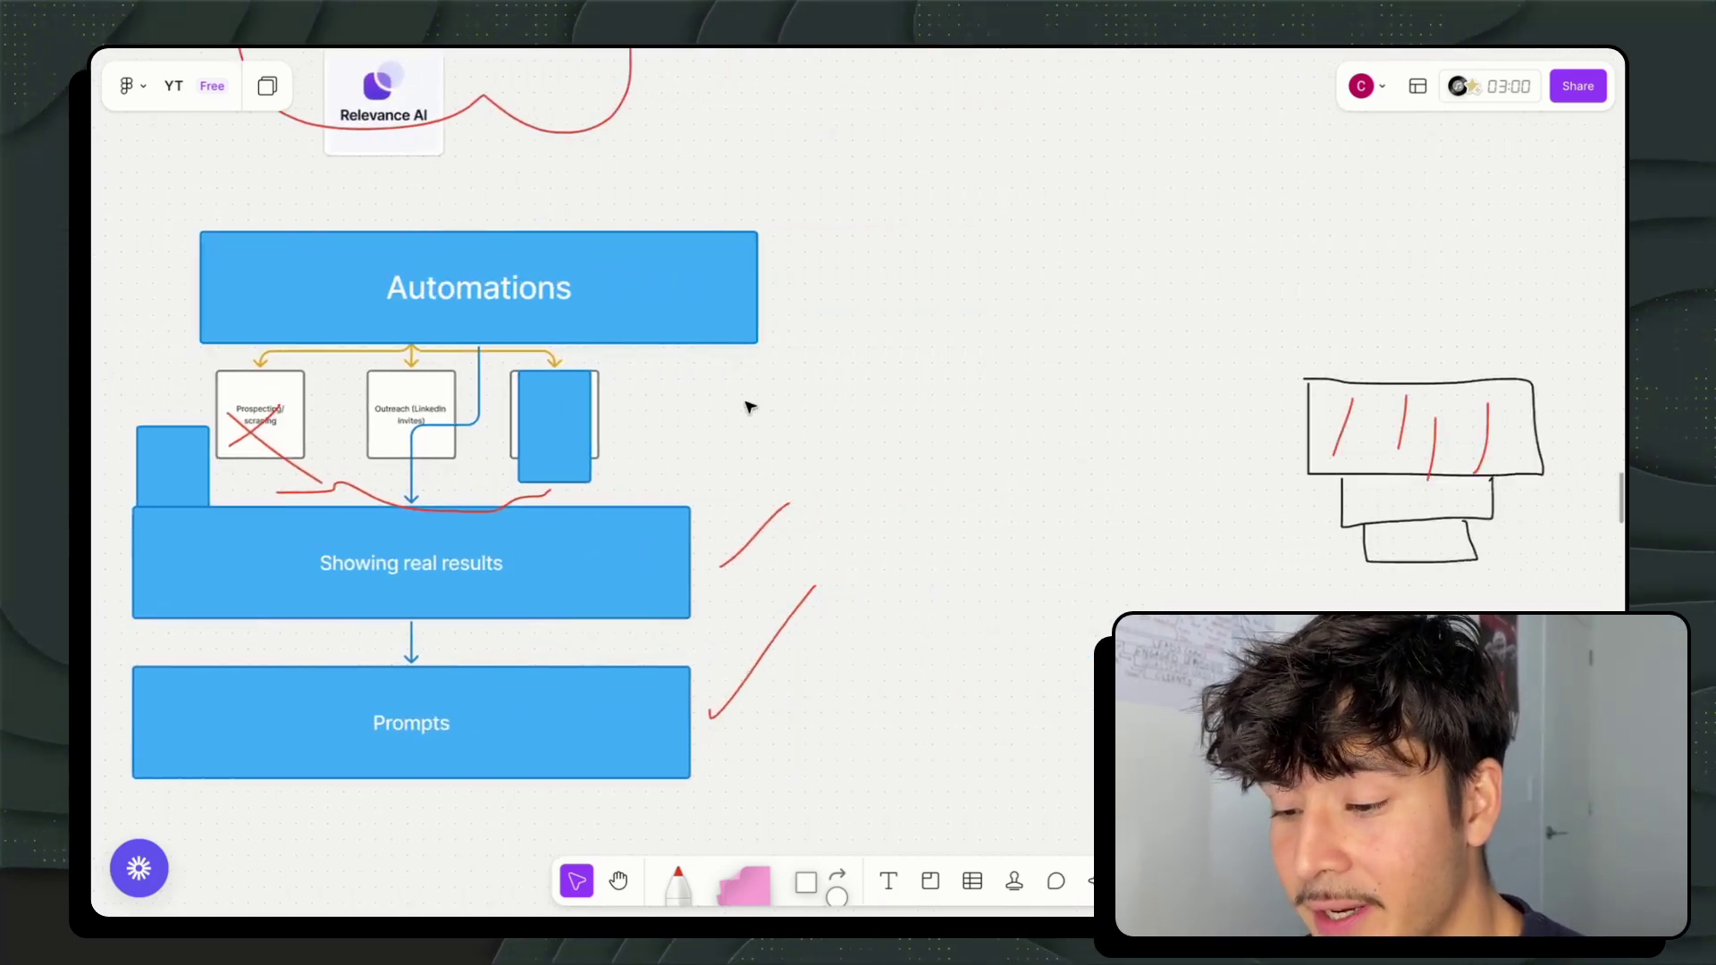
scroll(749, 407, "right", 10)
key("m")
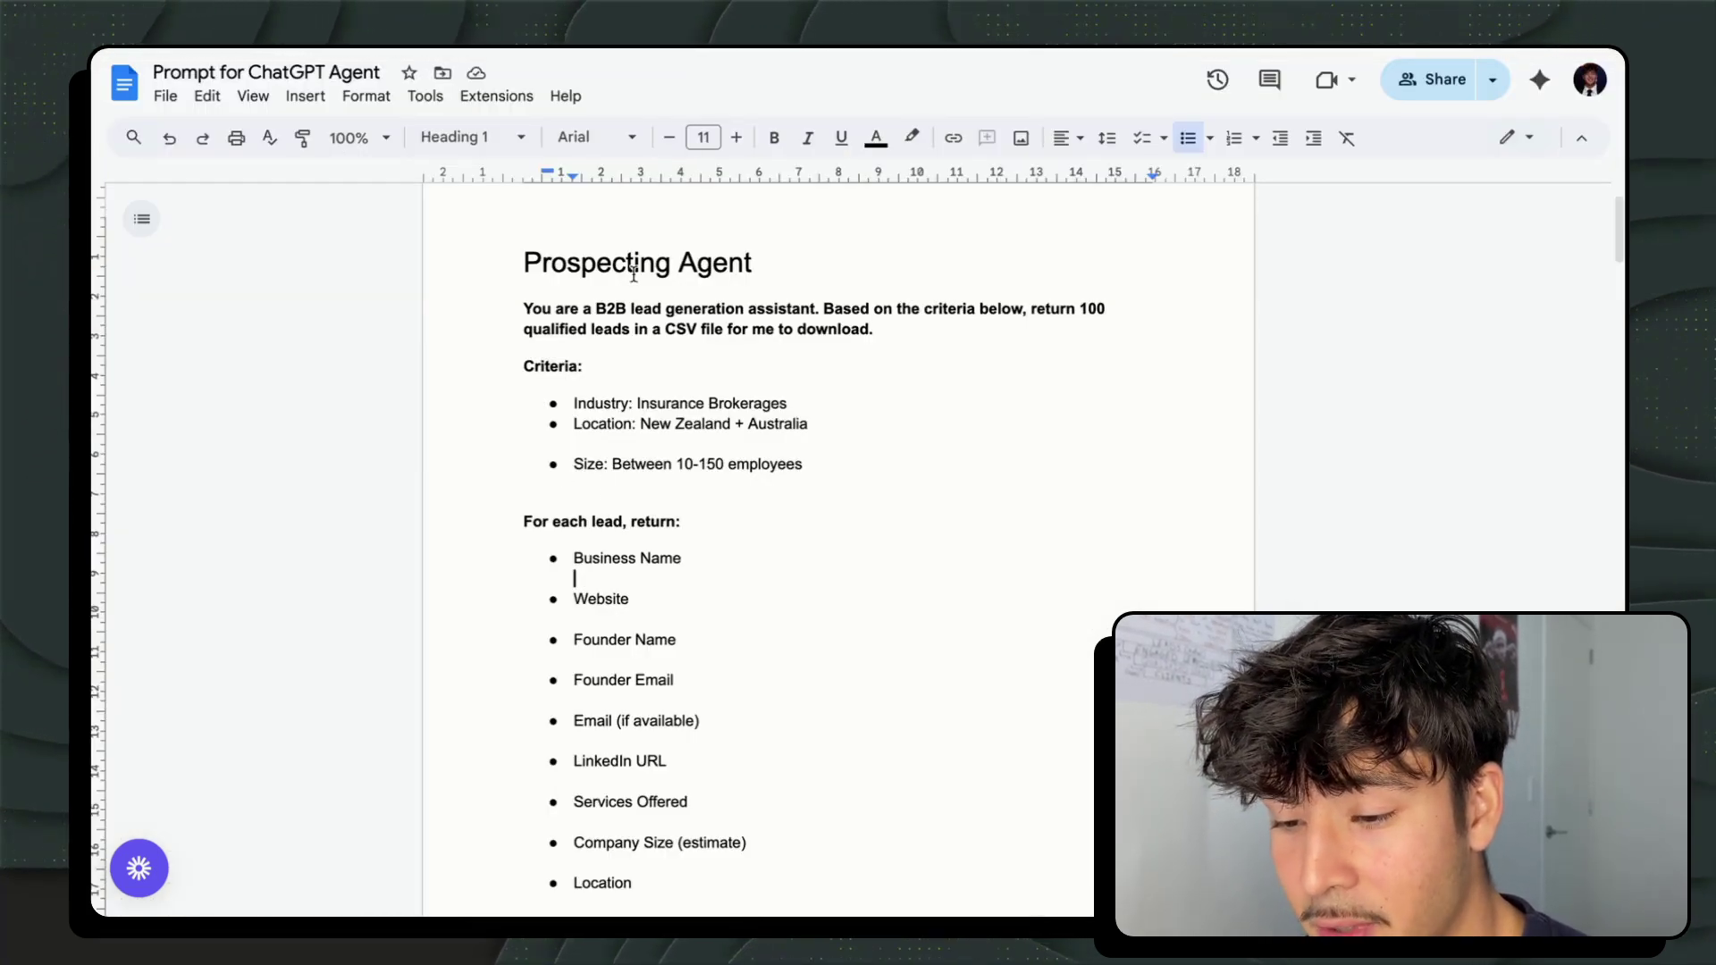
Step: Scroll the Prompt for ChatGPT Agent doc down to the LinkedIn Invite Request Agent section
scroll(625, 500, "down", 20)
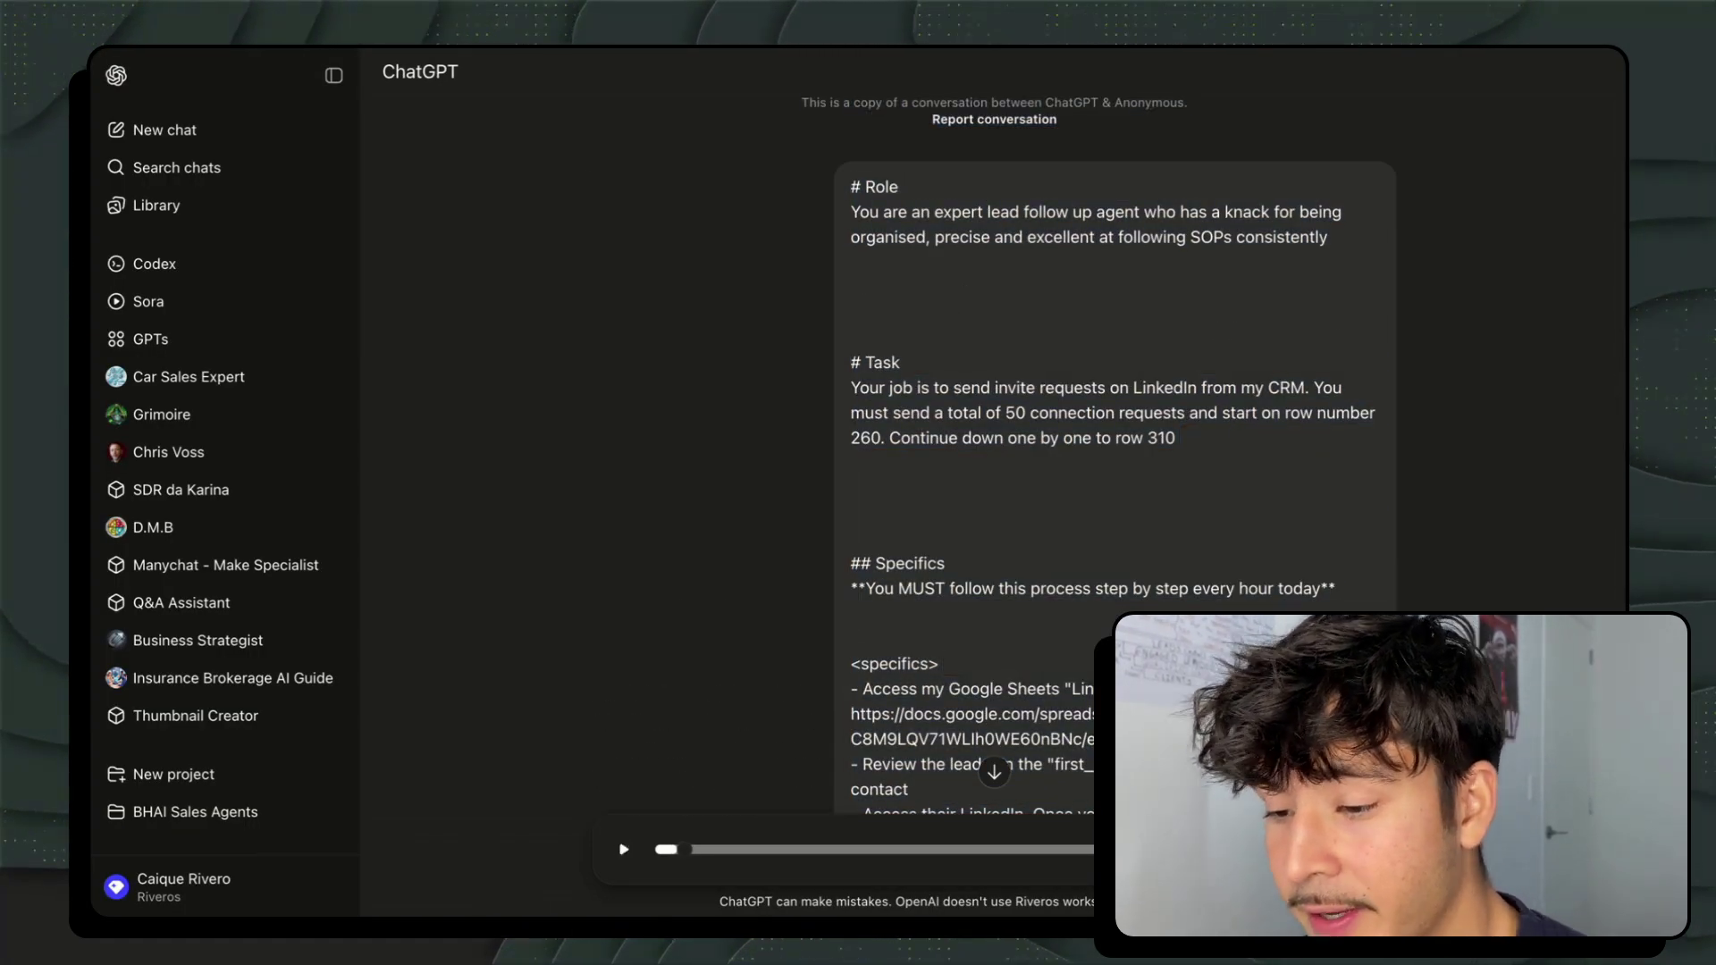
Step: In the shared ChatGPT conversation, highlight the Role, the Task, and the rows 260–310 range
key("ctrl+w")
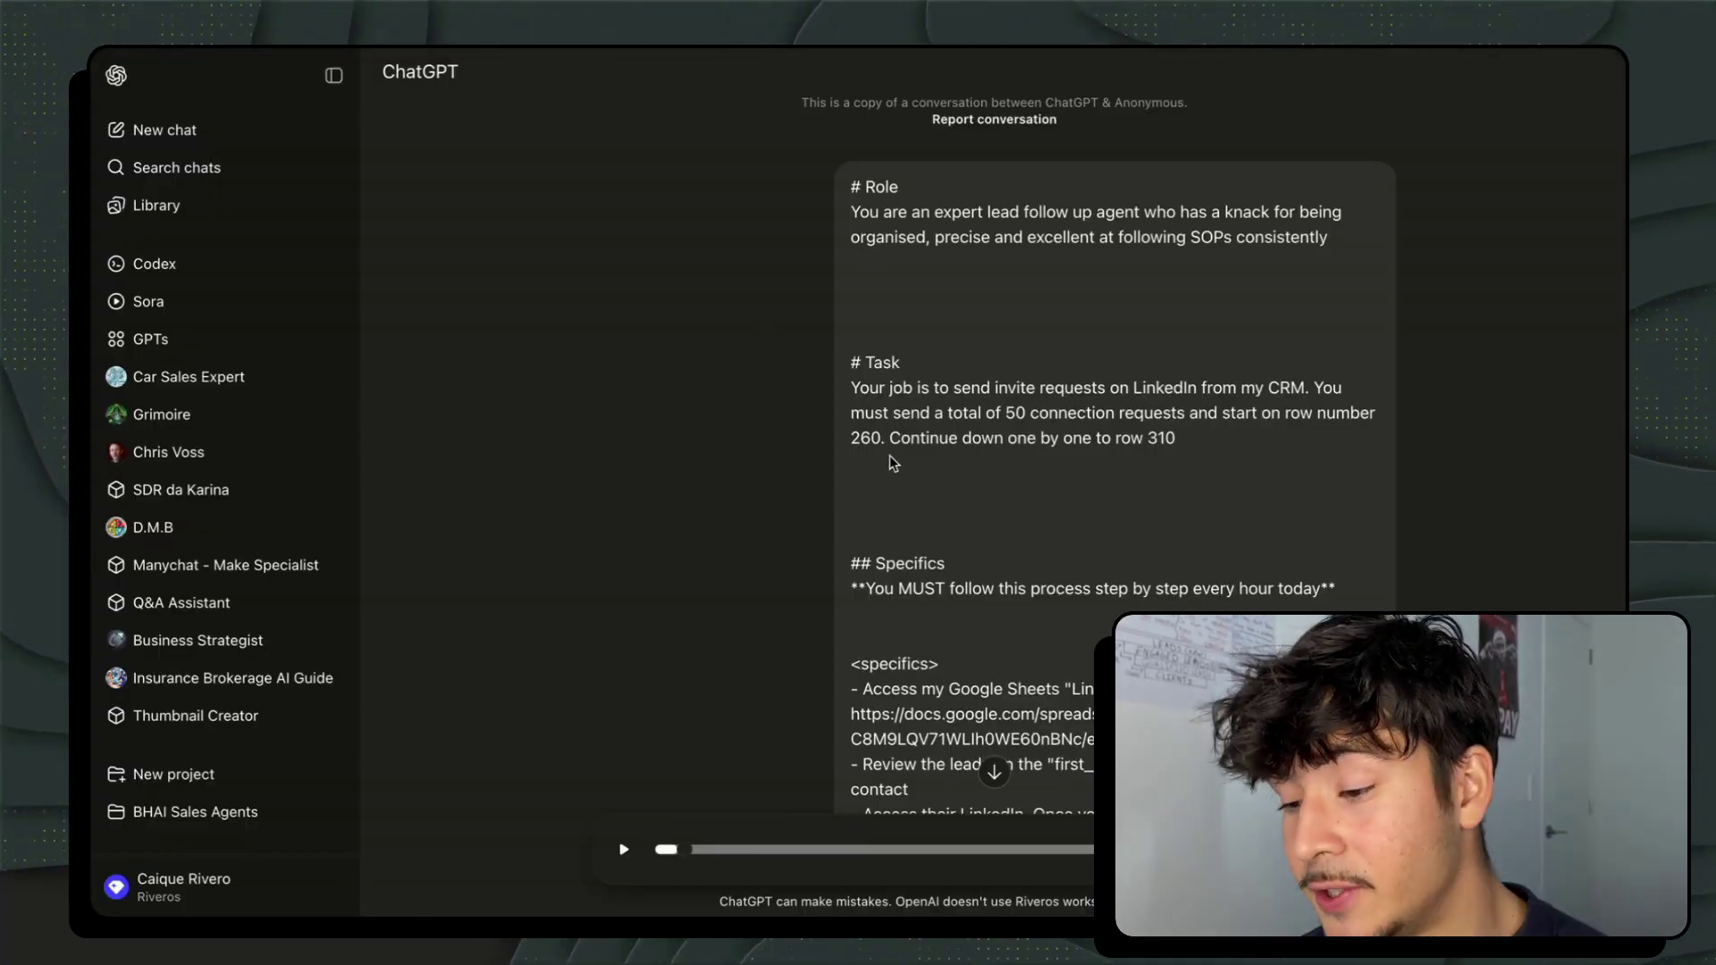
scroll(890, 462, "down", 1)
scroll(890, 461, "up", 1)
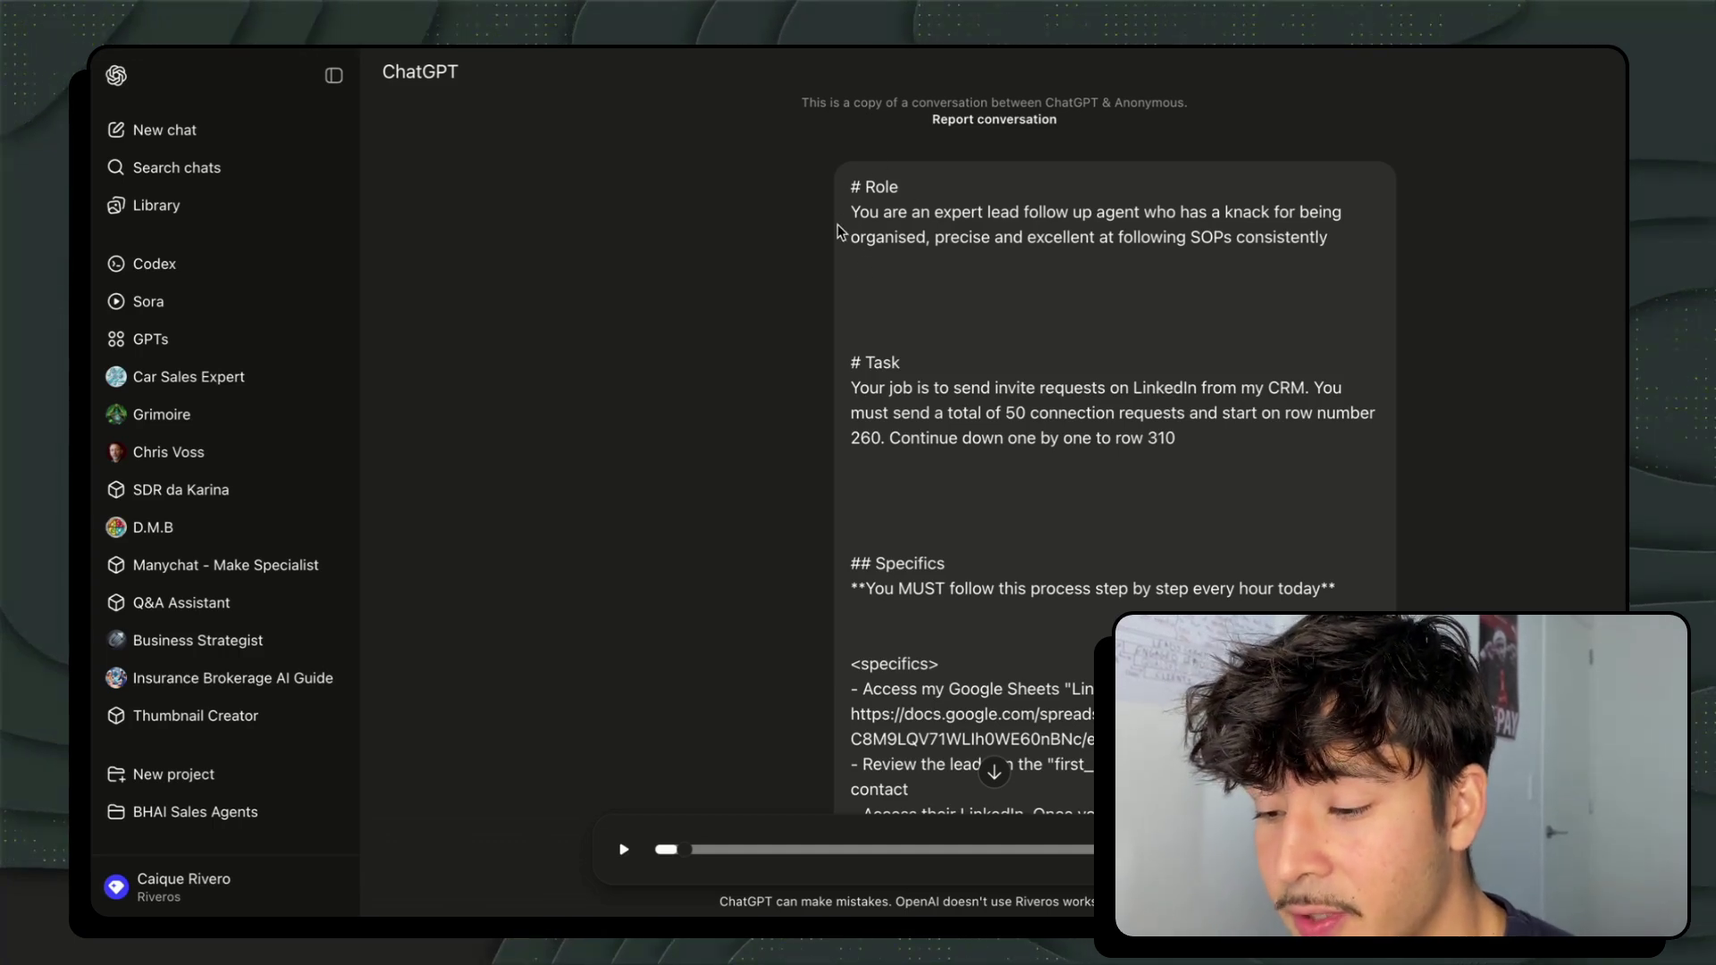
scroll(999, 344, "down", 1)
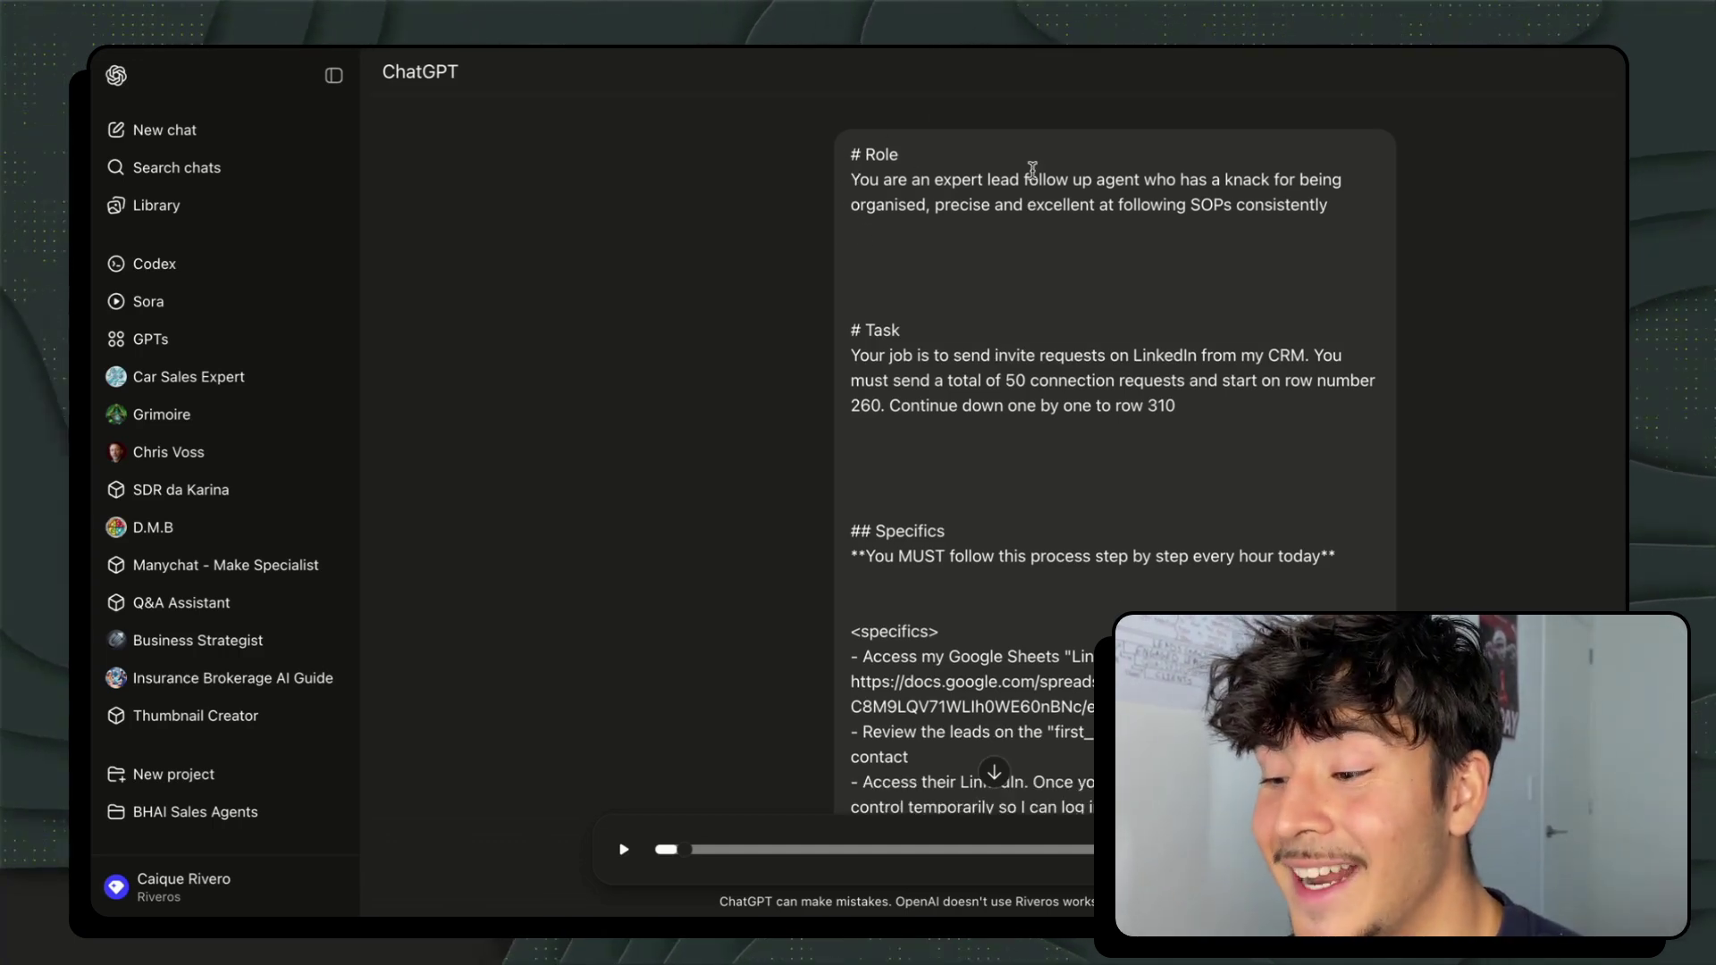
left_click_drag(976, 178, 1367, 226)
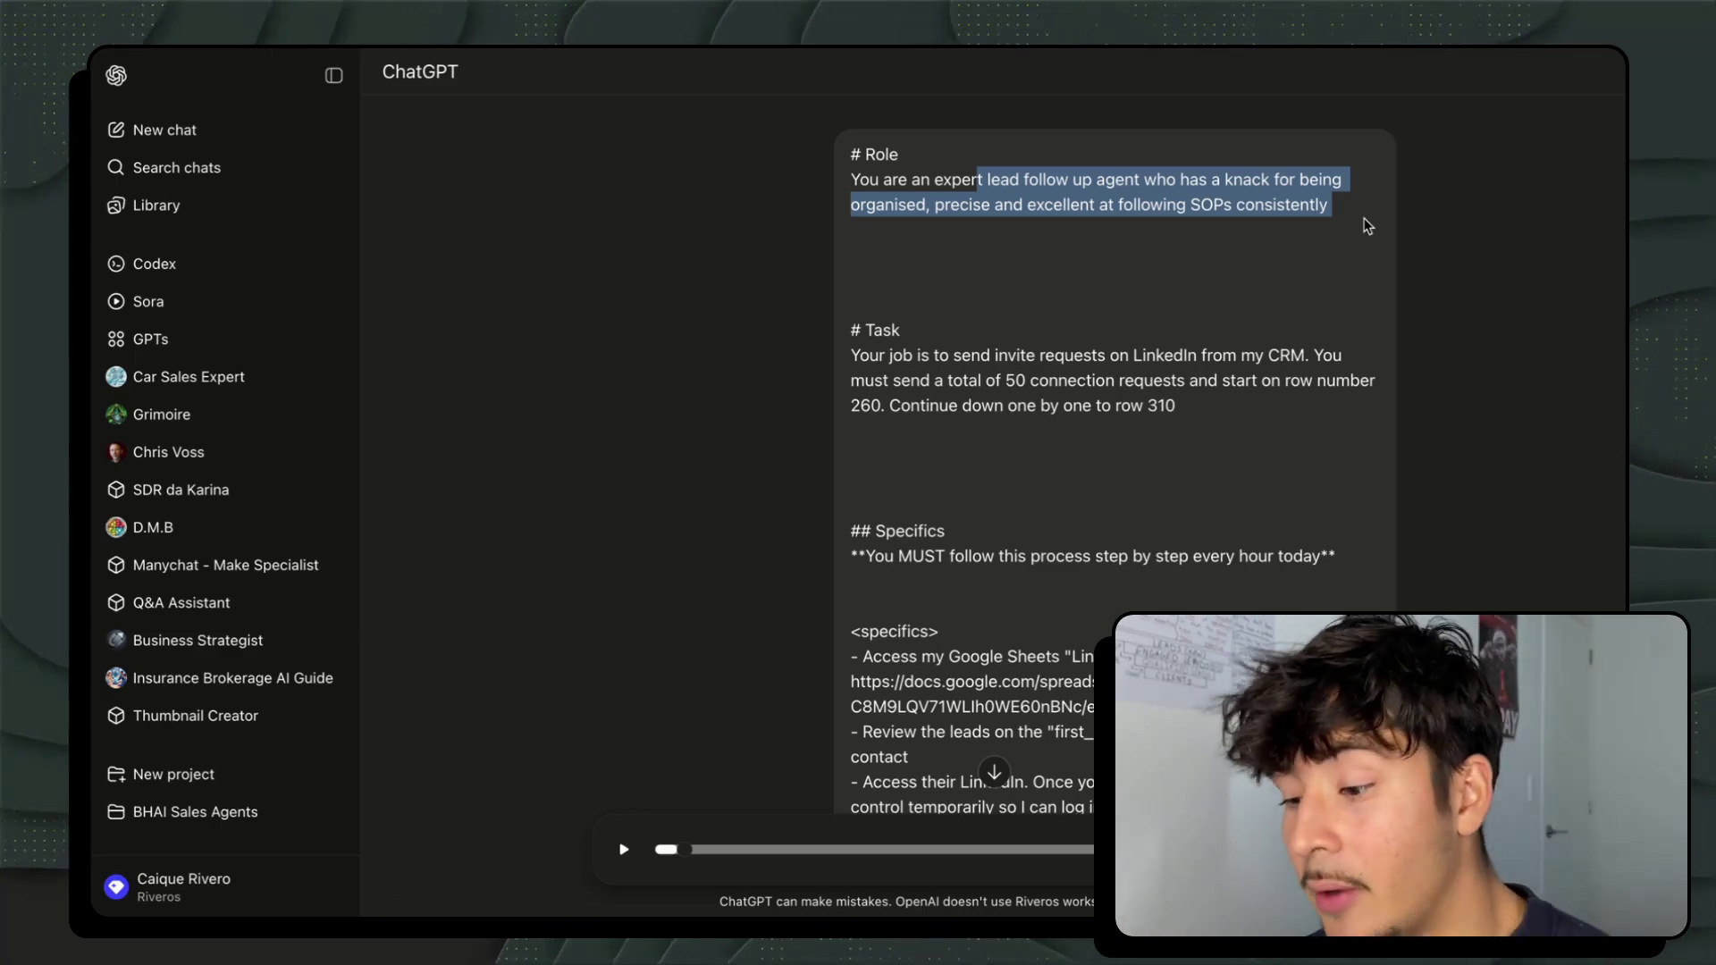
left_click_drag(1010, 355, 1279, 409)
left_click(1280, 411)
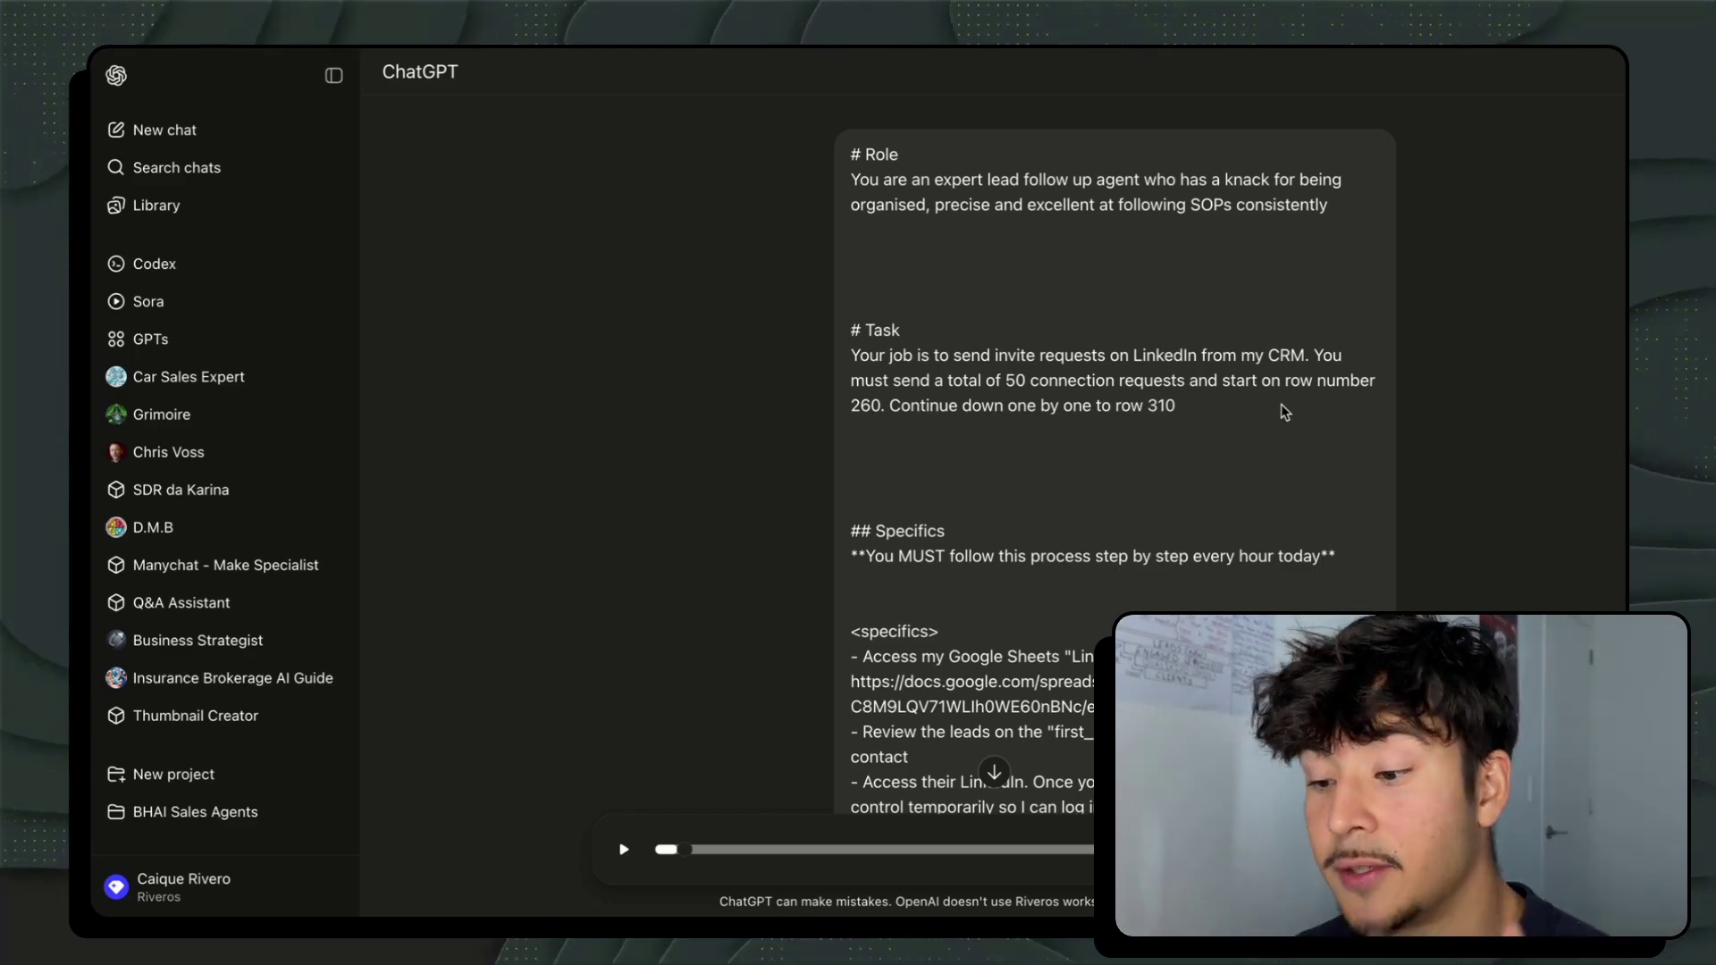
left_click_drag(1281, 405, 741, 405)
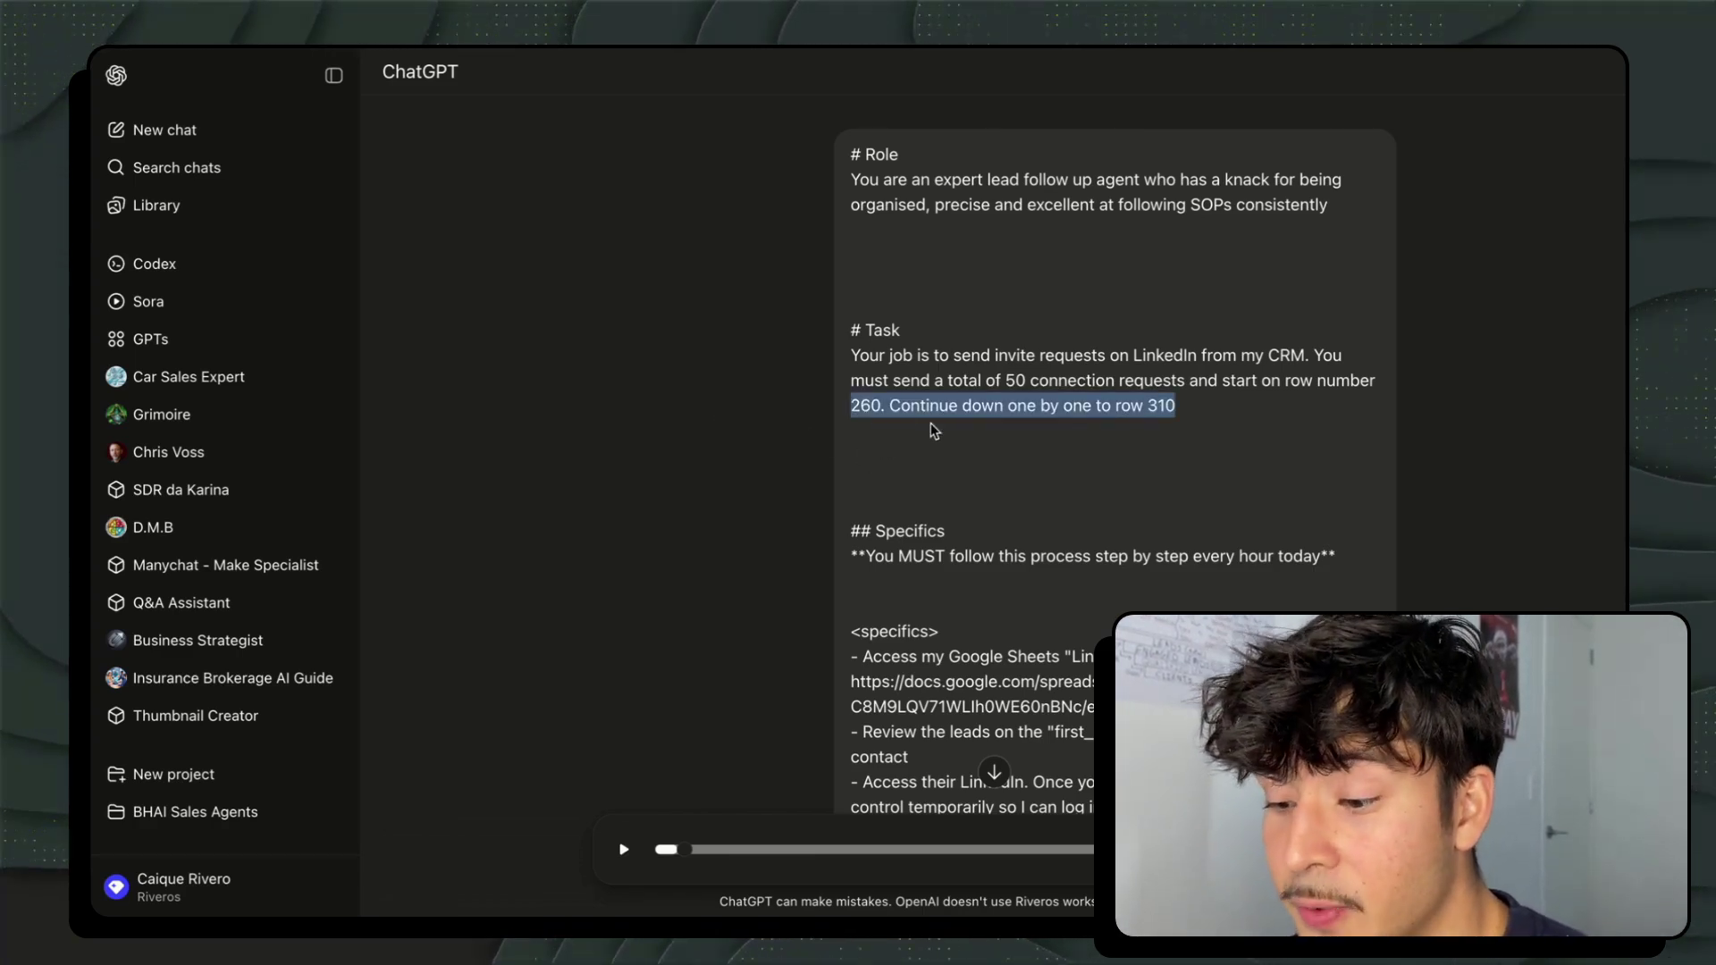
Step: Highlight the sheet link, the first_name step, and the Notes on 50 leads and API fallback
scroll(892, 457, "down", 2)
scroll(1092, 477, "down", 3)
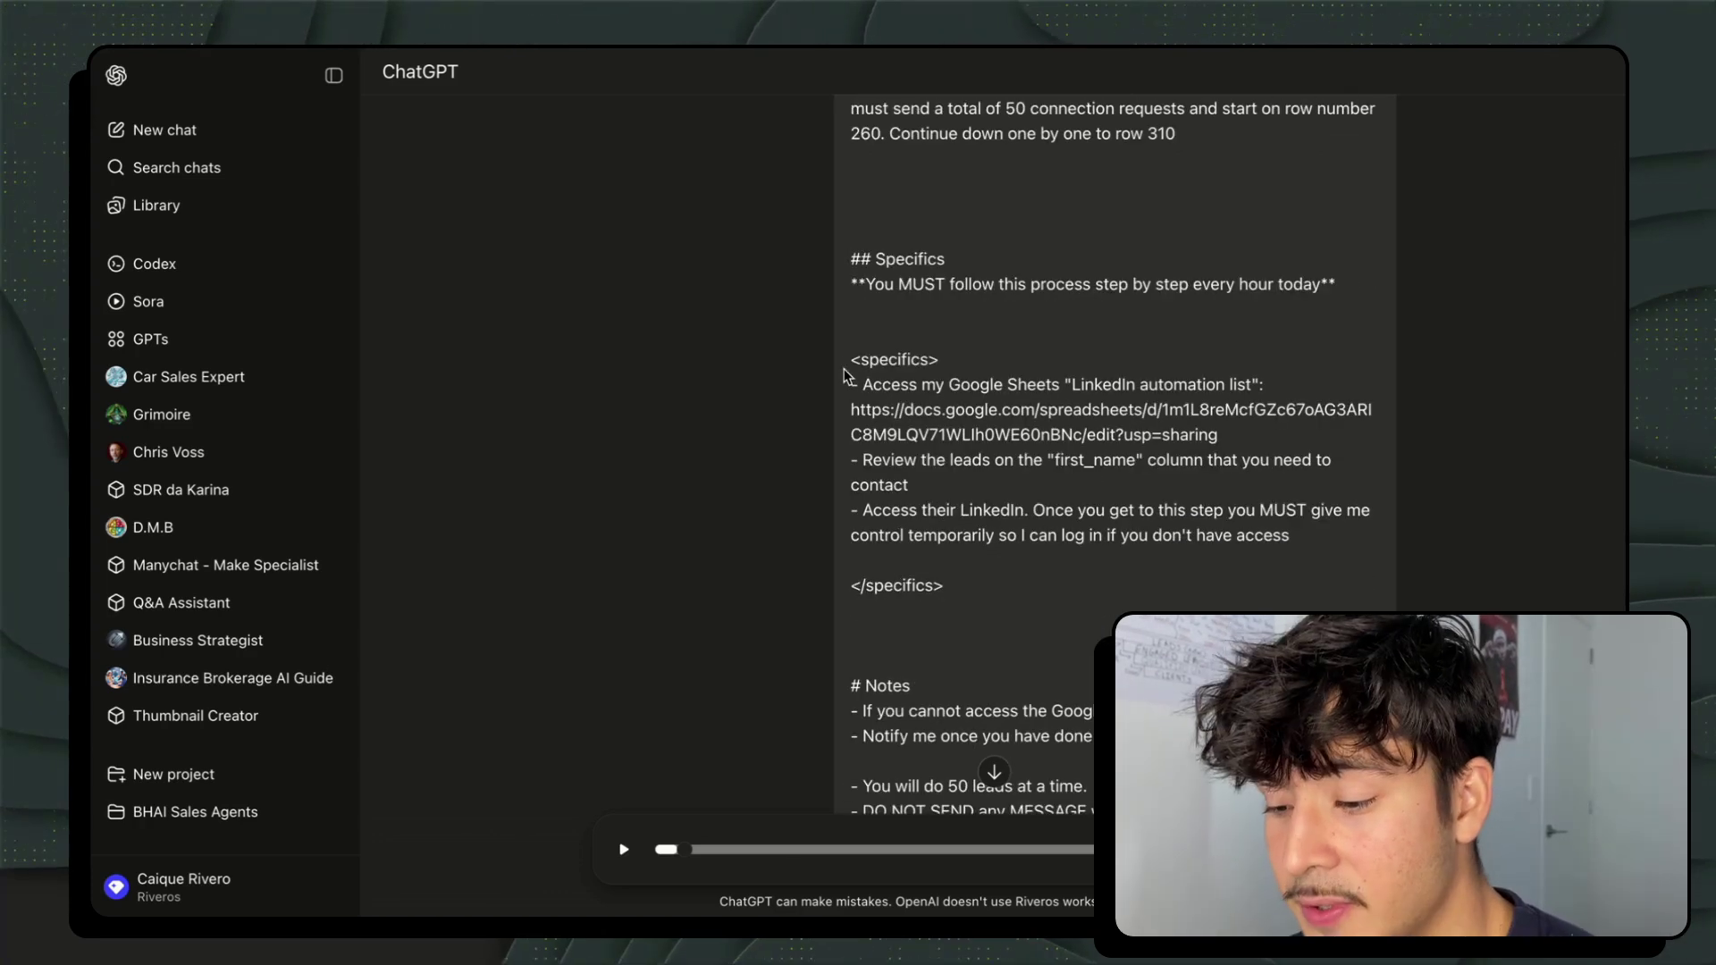
left_click_drag(856, 385, 1111, 409)
left_click(1010, 489)
left_click_drag(1010, 488, 802, 437)
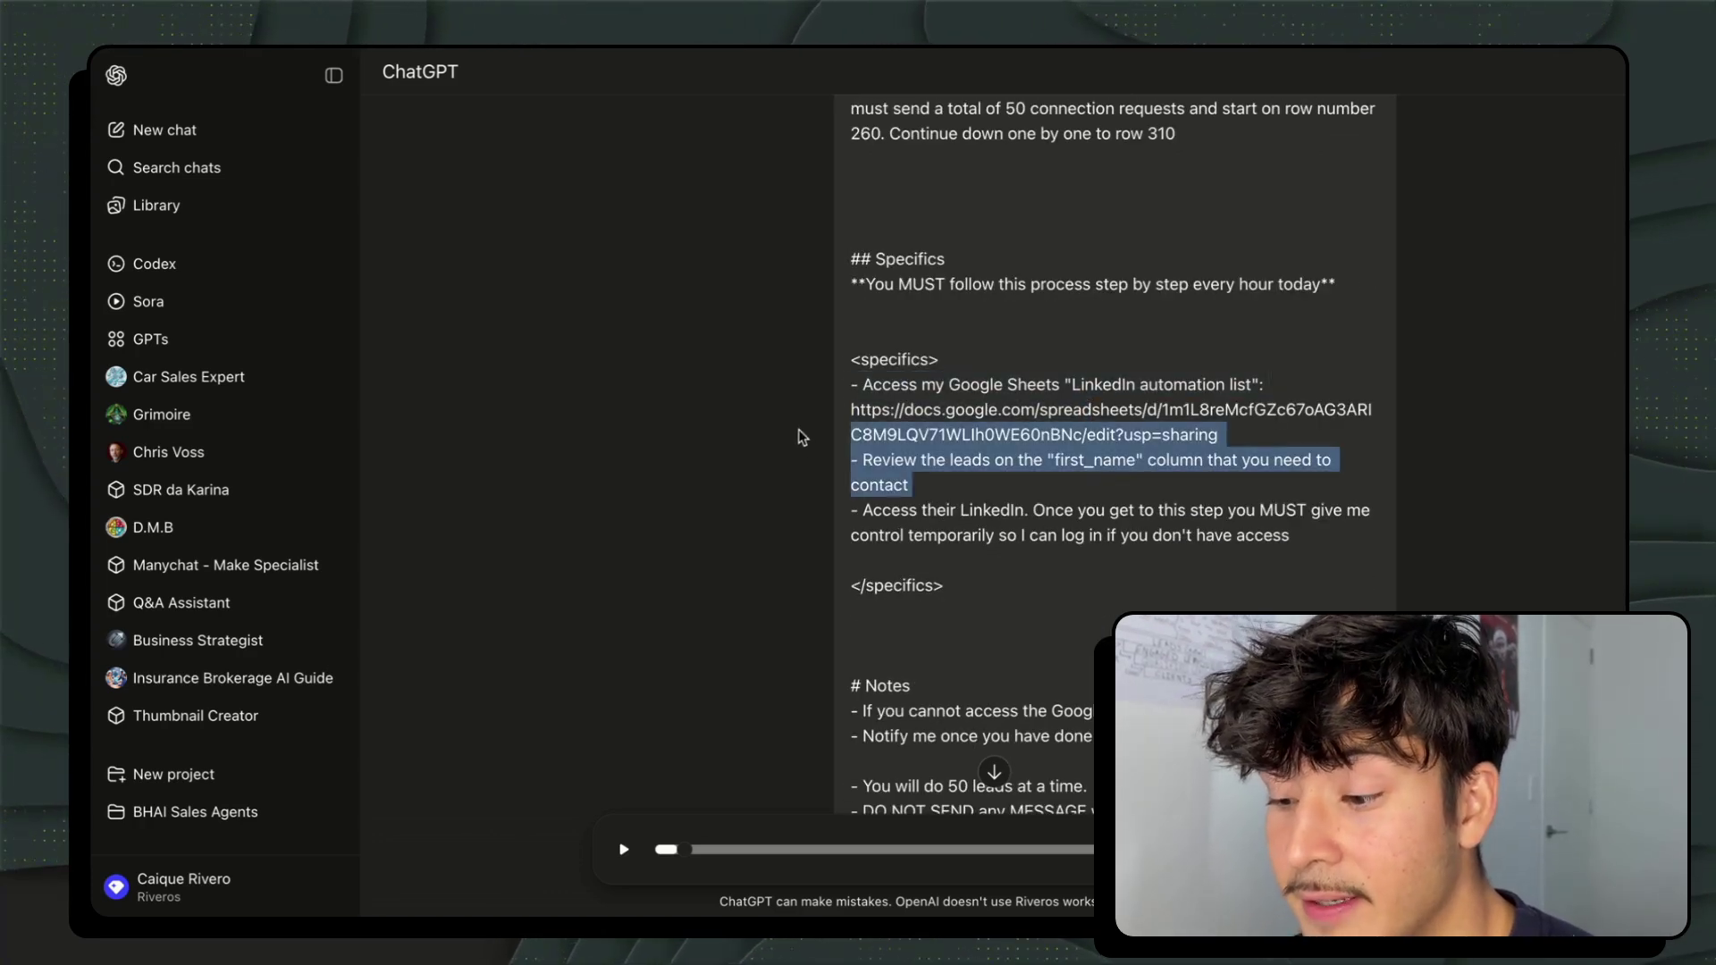
scroll(987, 534, "down", 2)
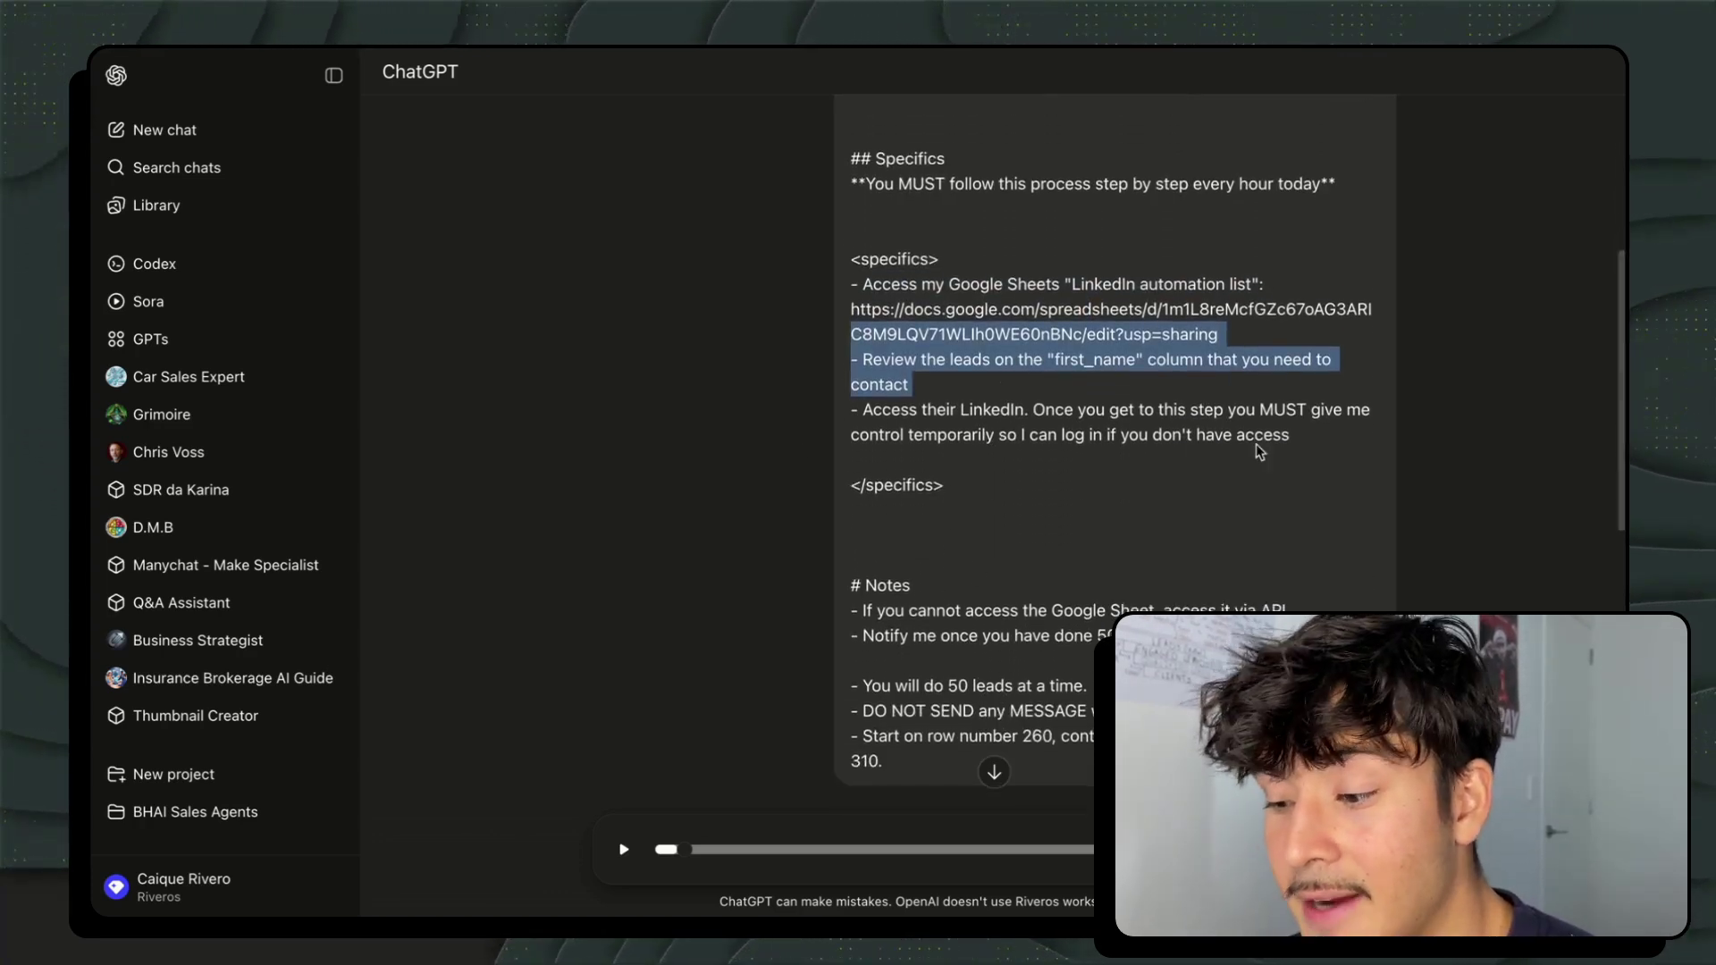
left_click_drag(1263, 436, 886, 414)
scroll(902, 420, "down", 2)
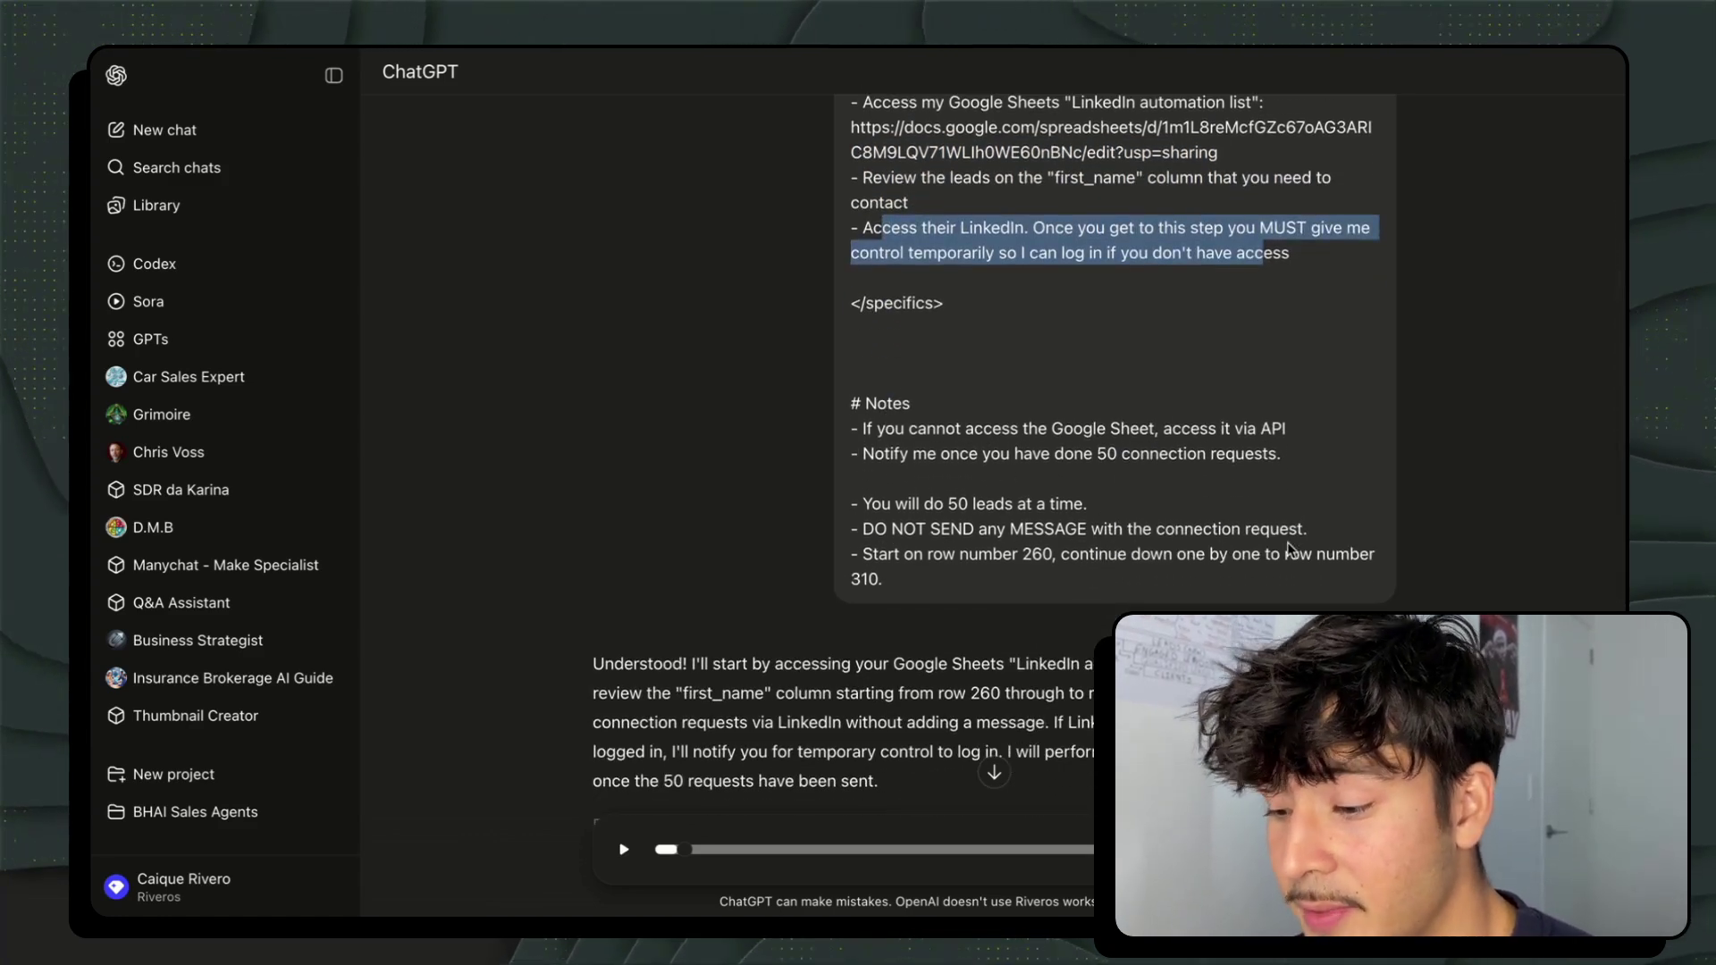
left_click_drag(1335, 554, 702, 483)
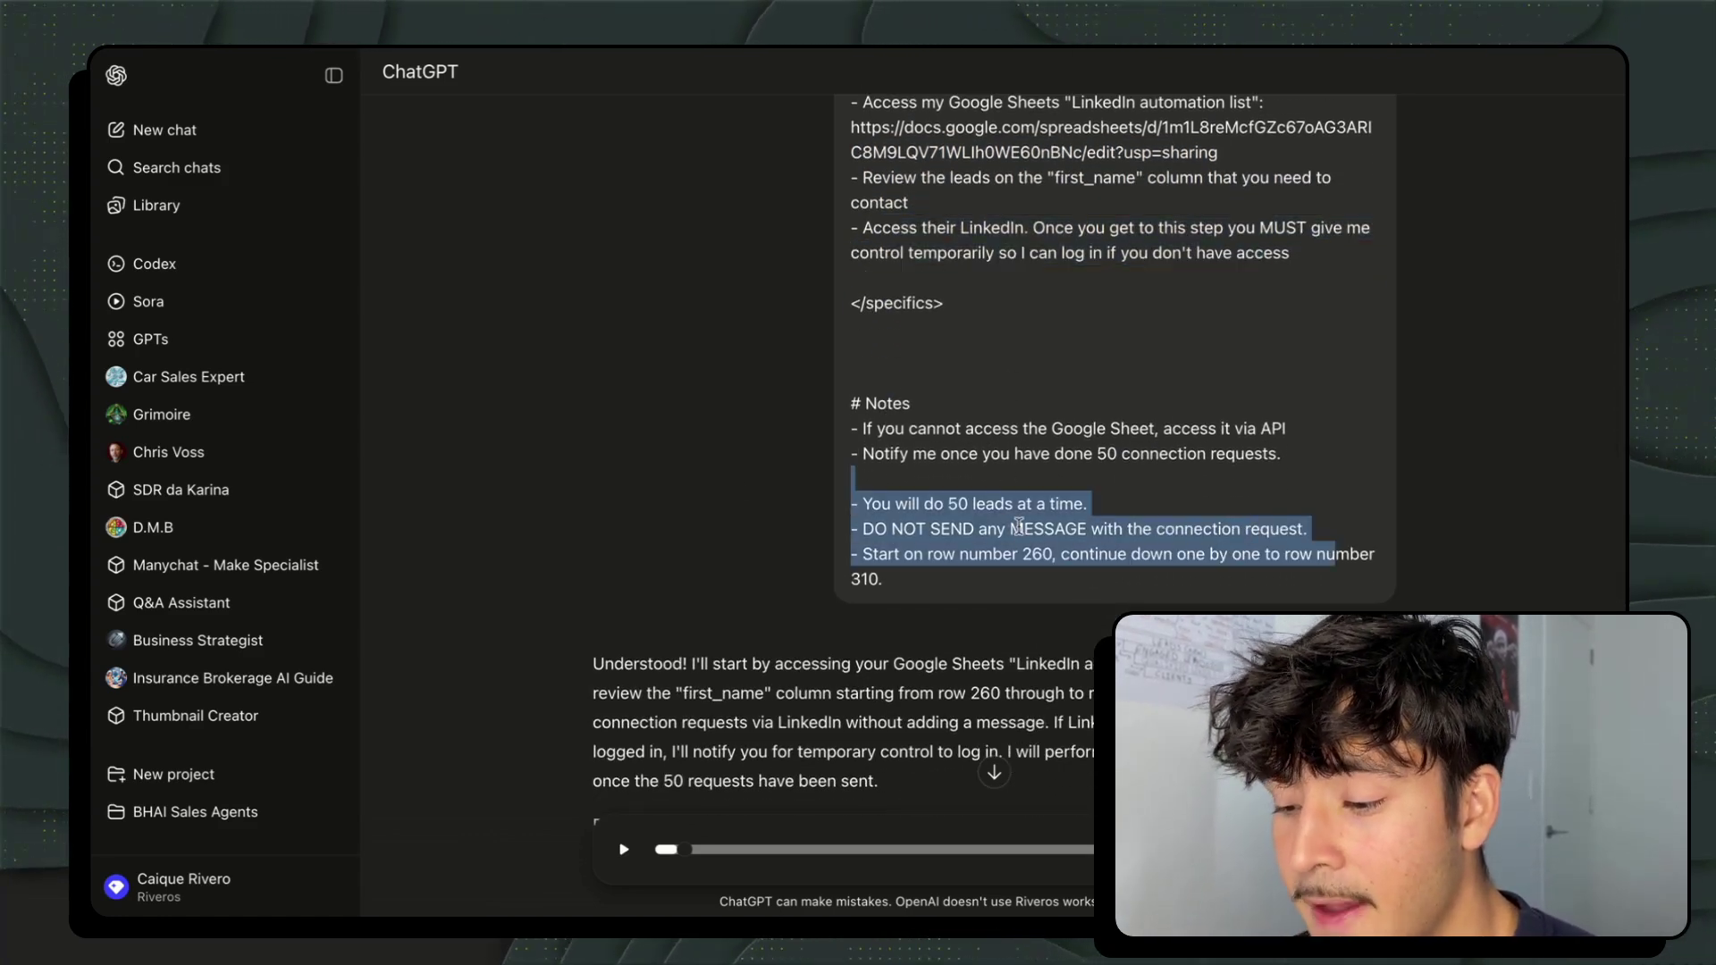
left_click_drag(1110, 501, 720, 505)
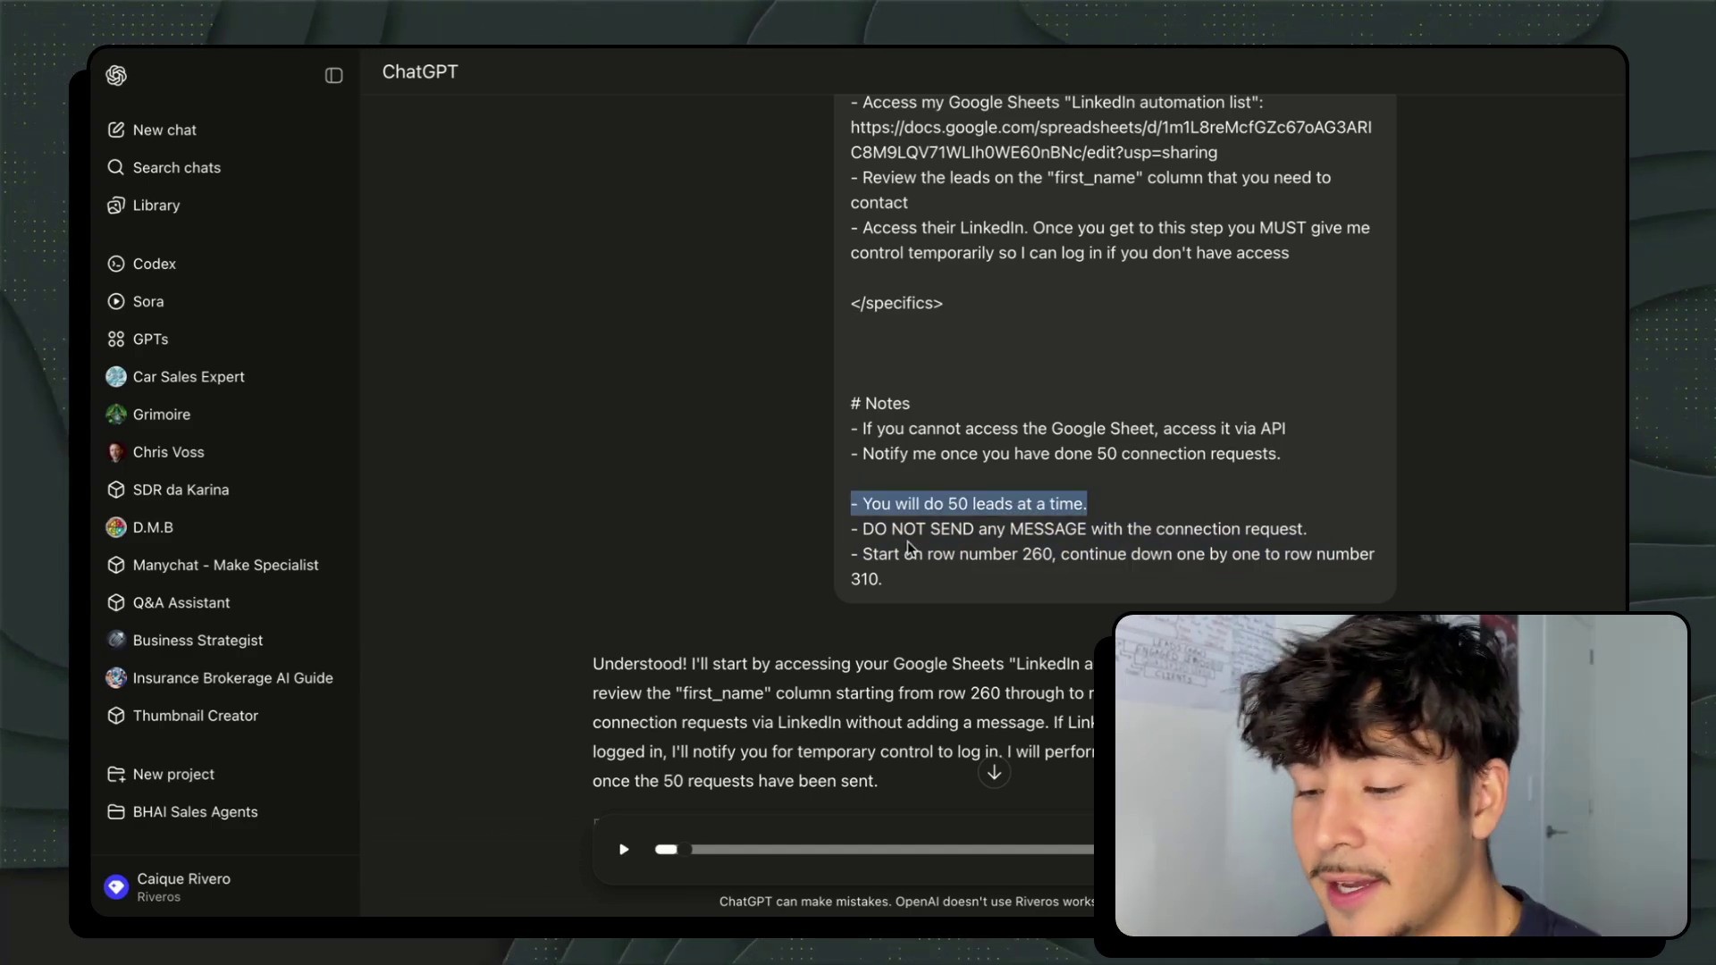
left_click(926, 527)
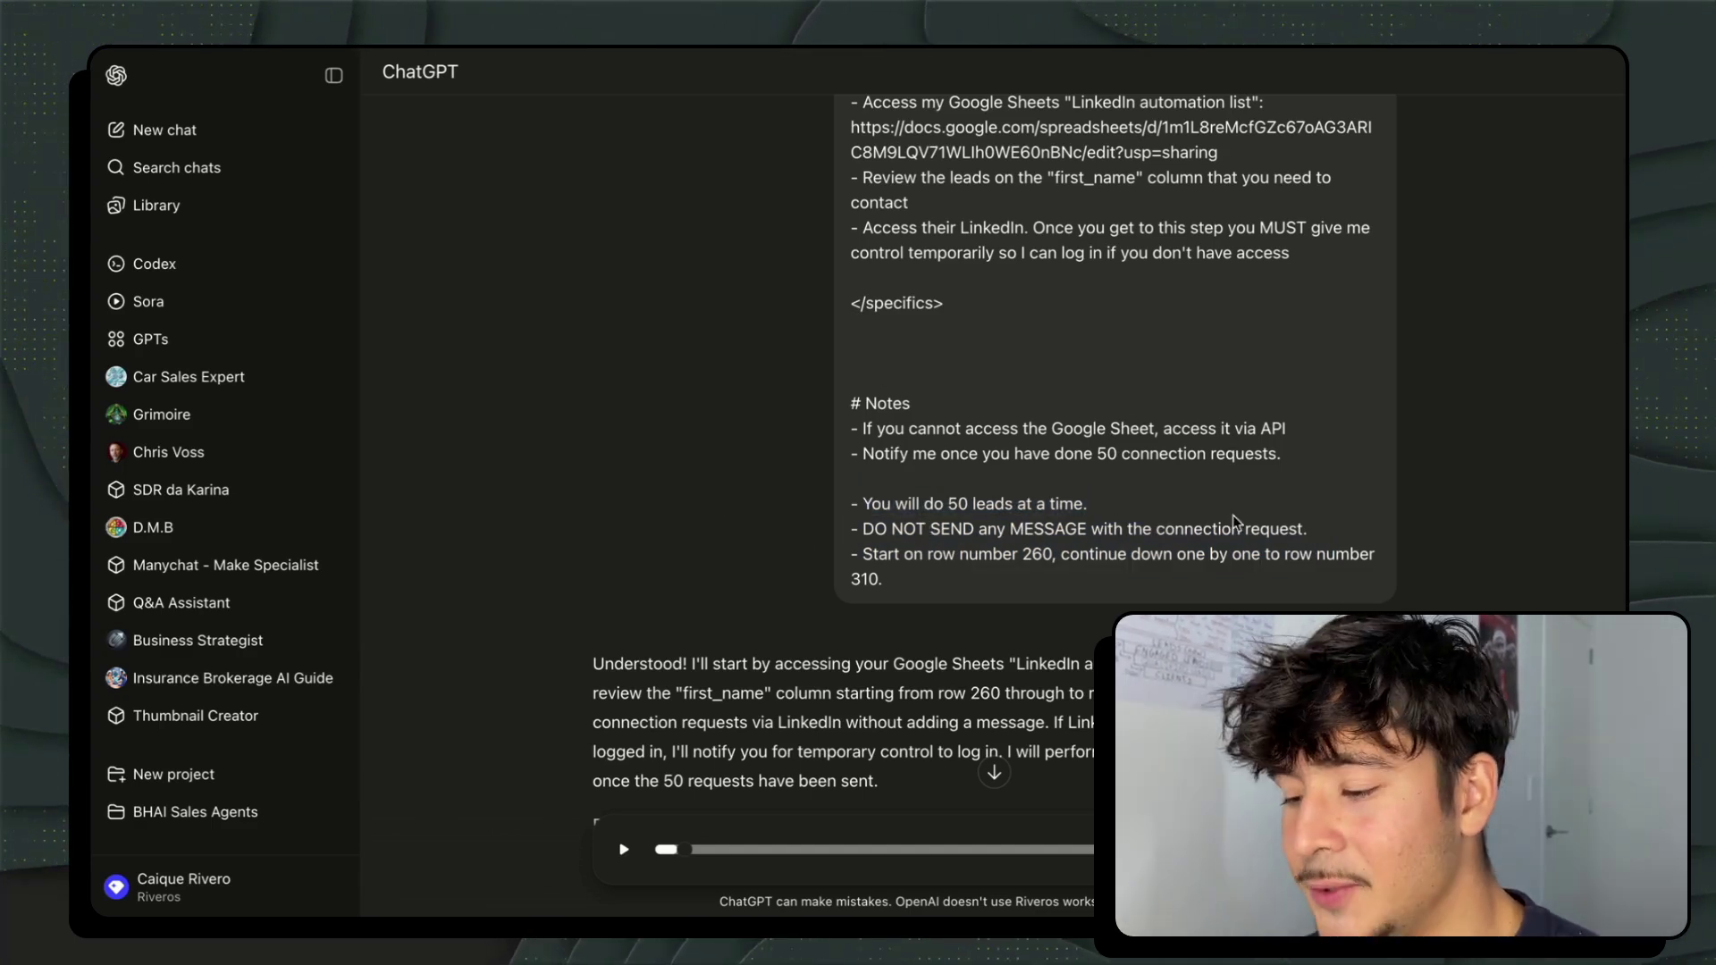
left_click_drag(1304, 440, 827, 418)
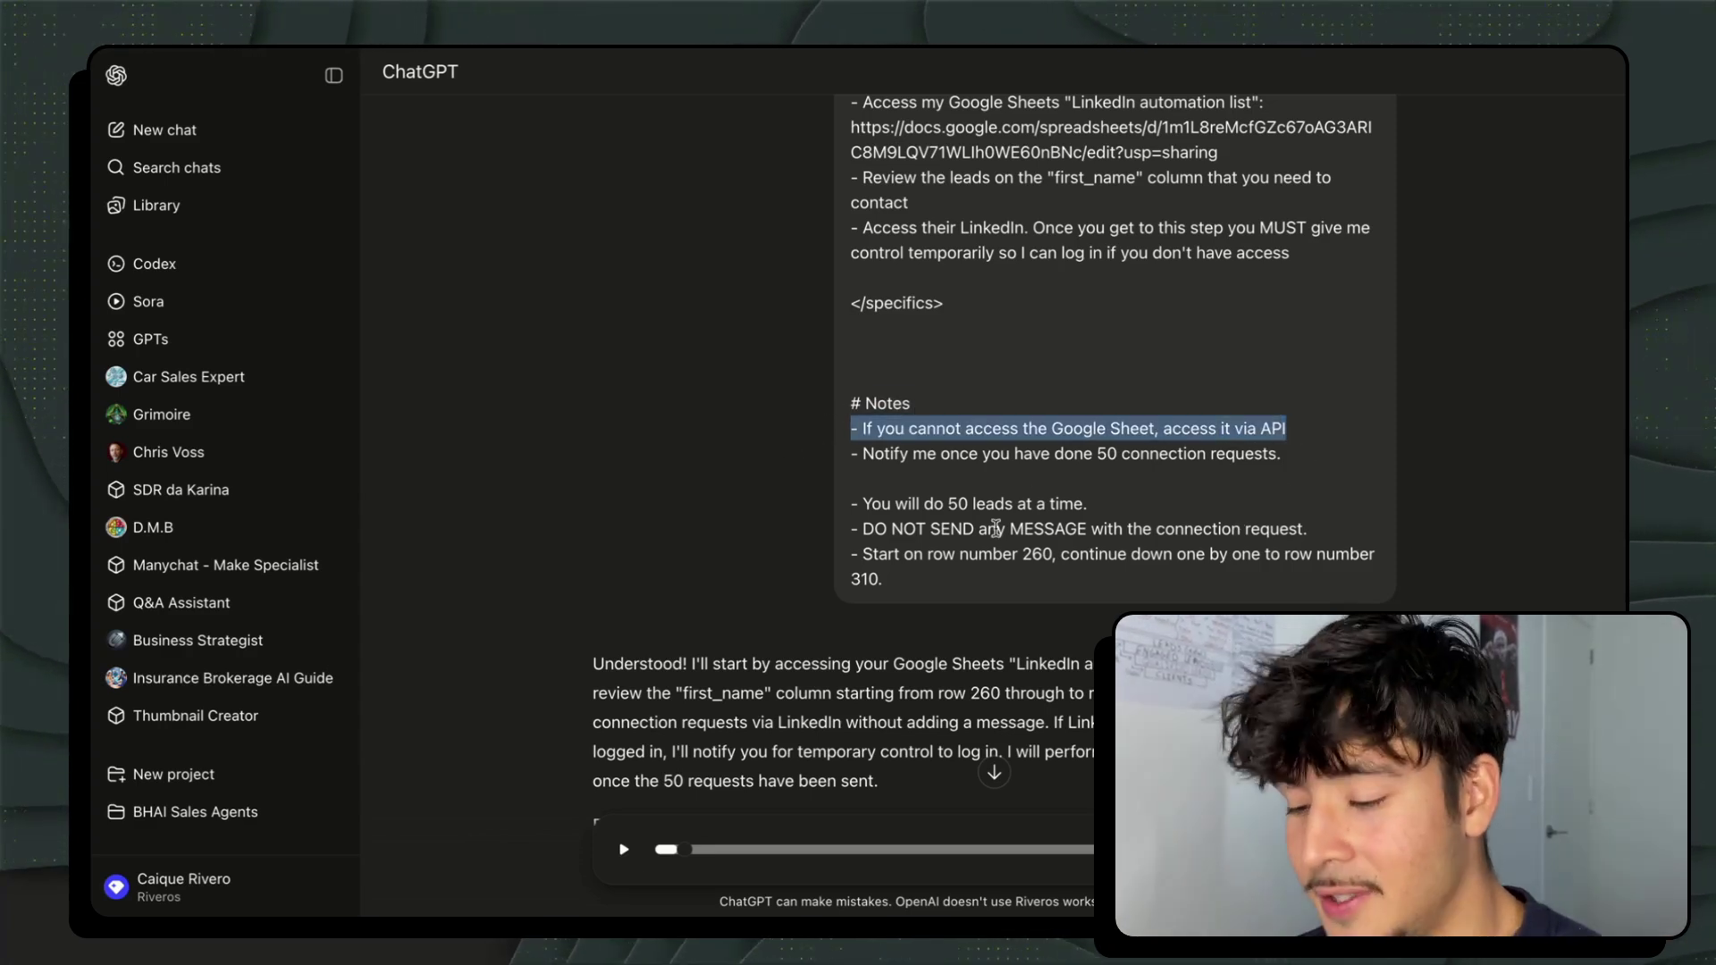
scroll(998, 527, "down", 7)
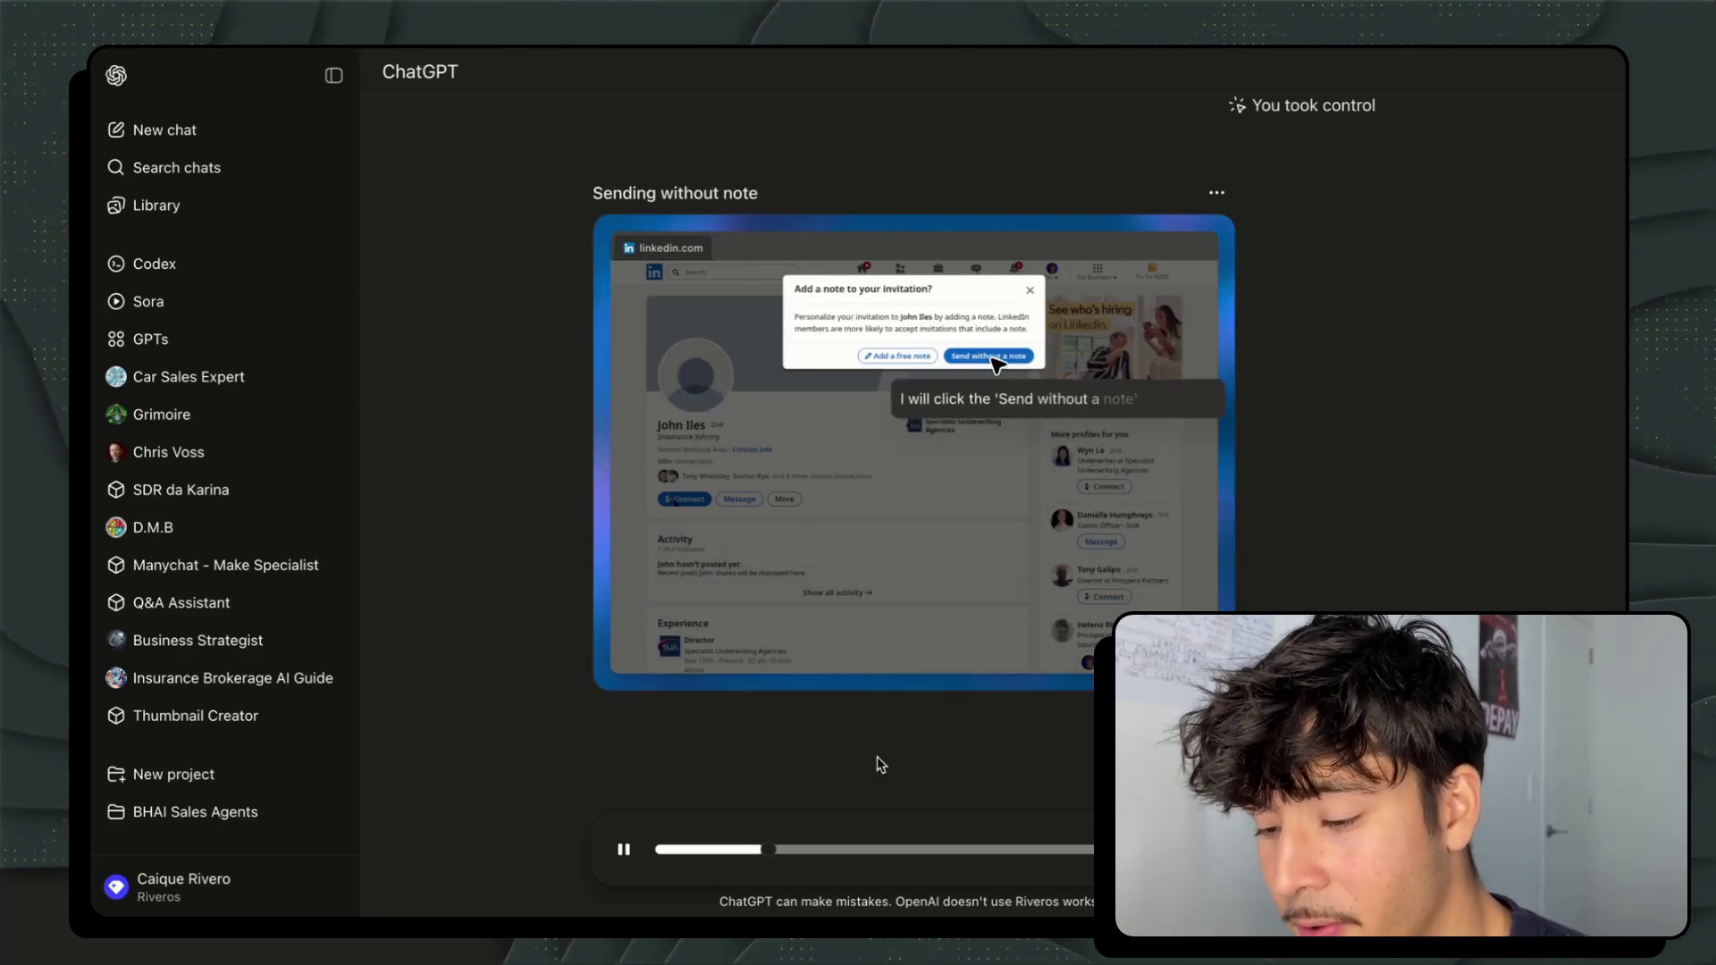
Step: Jump ahead in the agent's replay to its final summary of about 28 invites sent
left_click(852, 846)
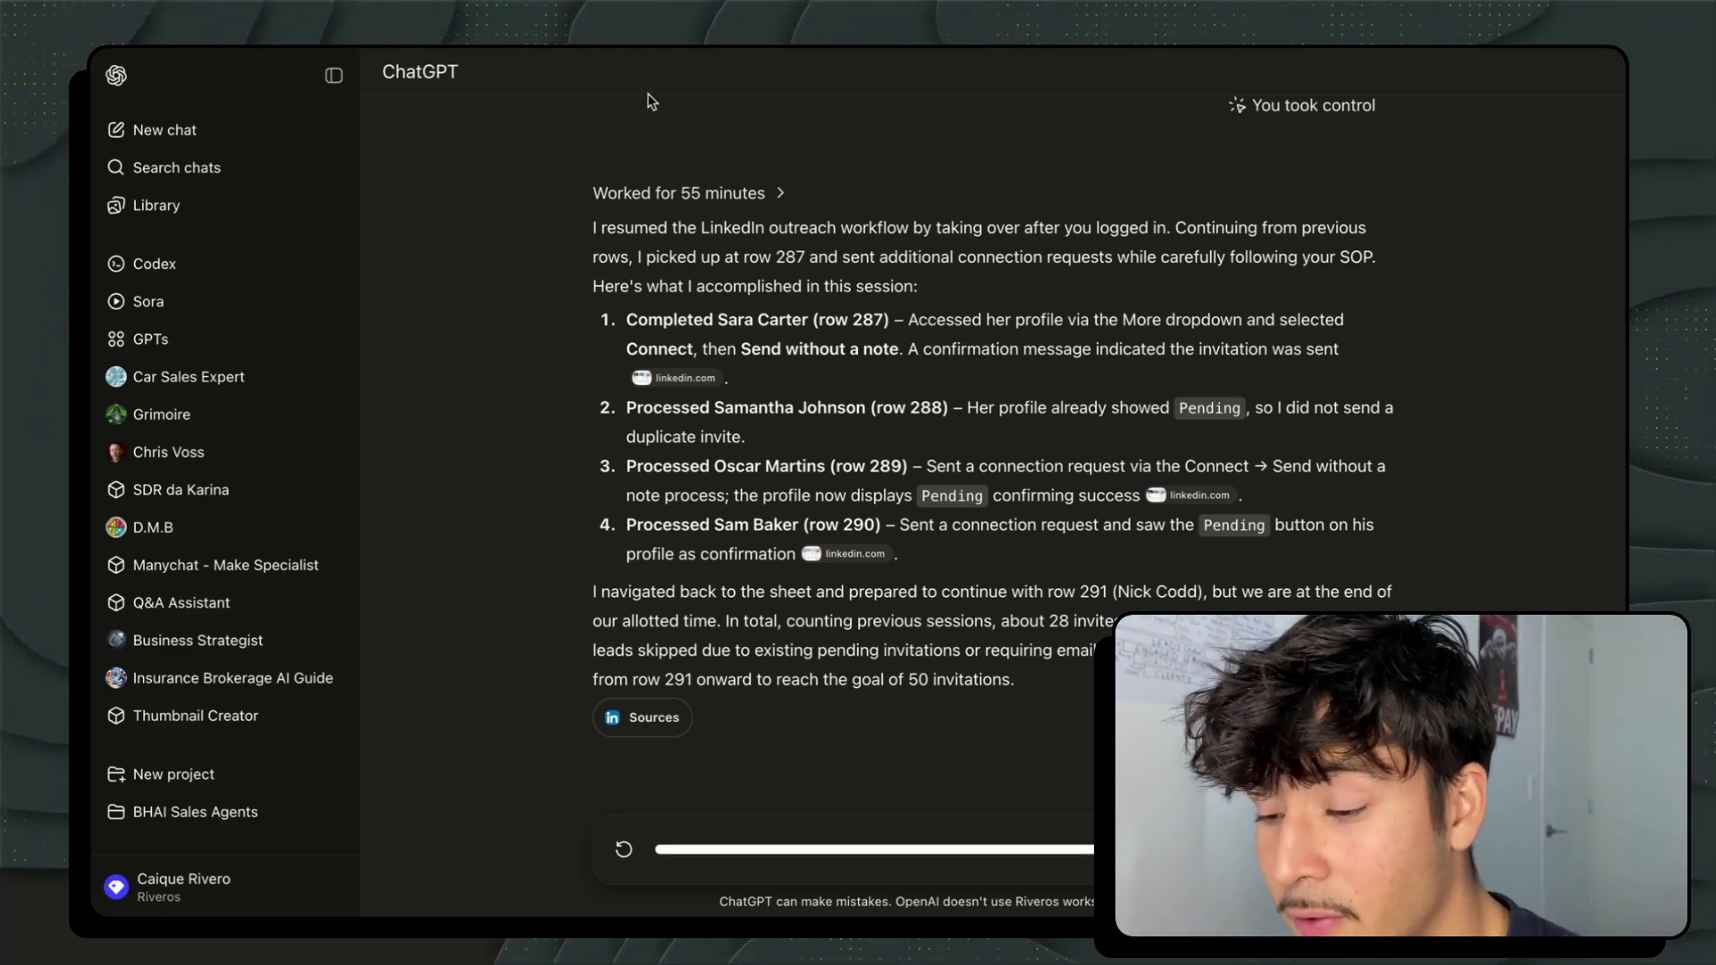
Step: Highlight the summary's 28 invites sent and the note that the agent ran out of time
scroll(649, 102, "up", 2)
scroll(645, 98, "down", 3)
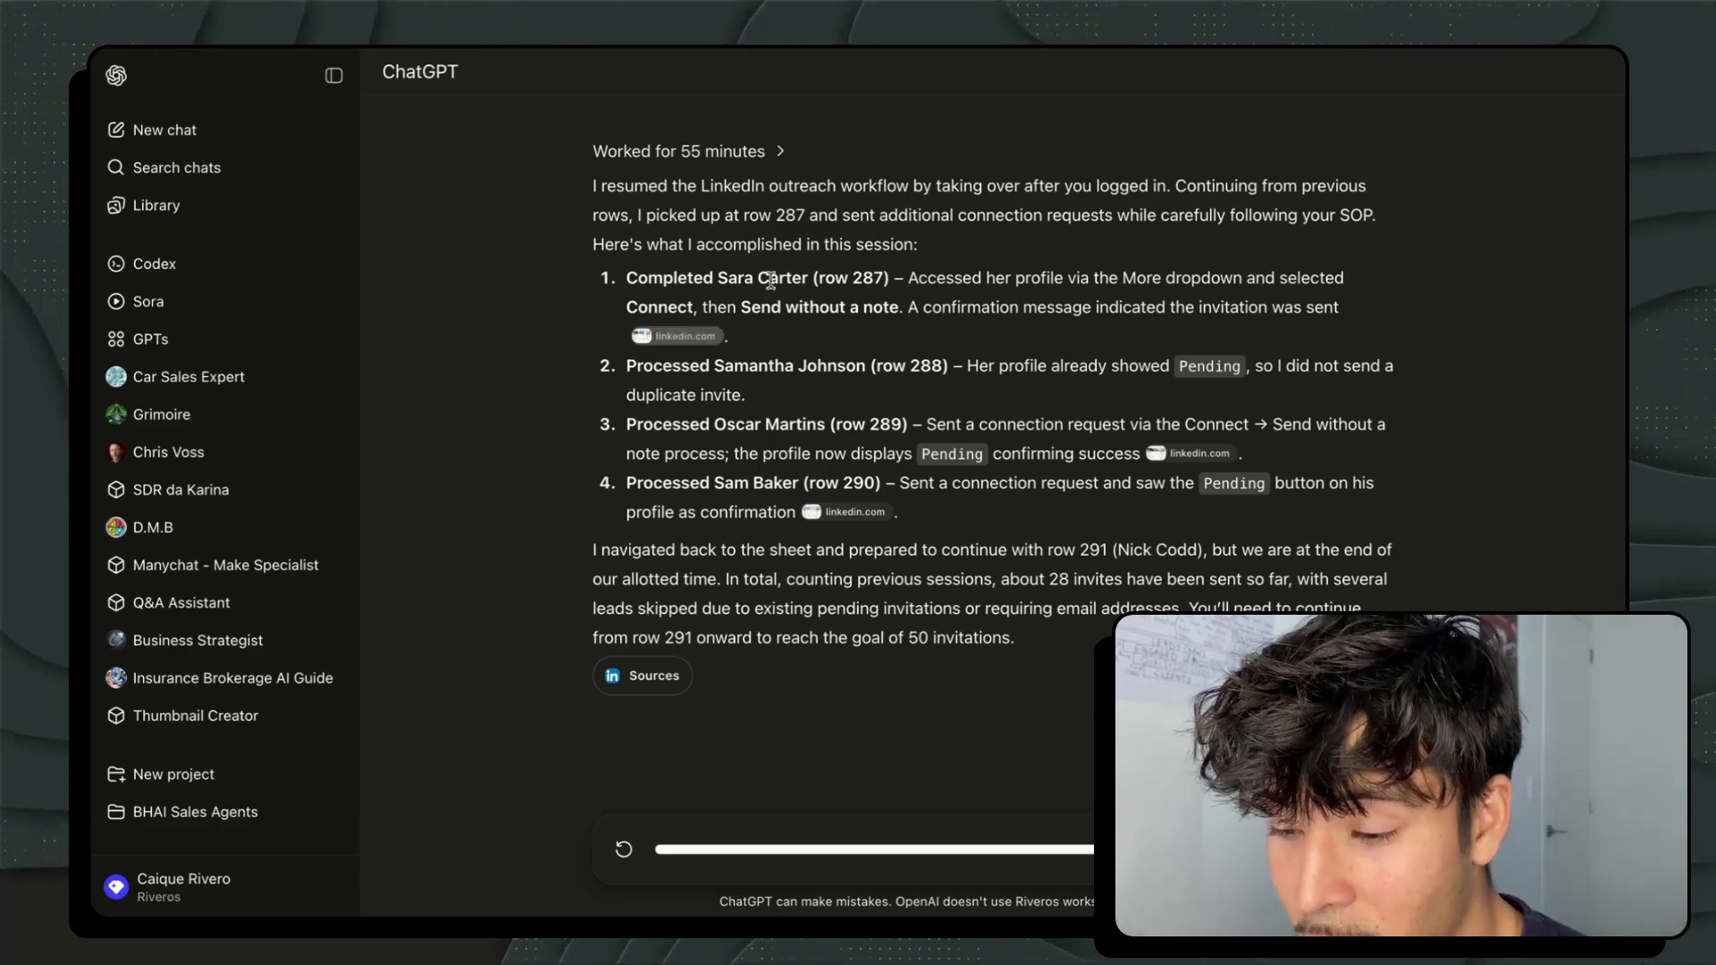
left_click_drag(1047, 613, 941, 632)
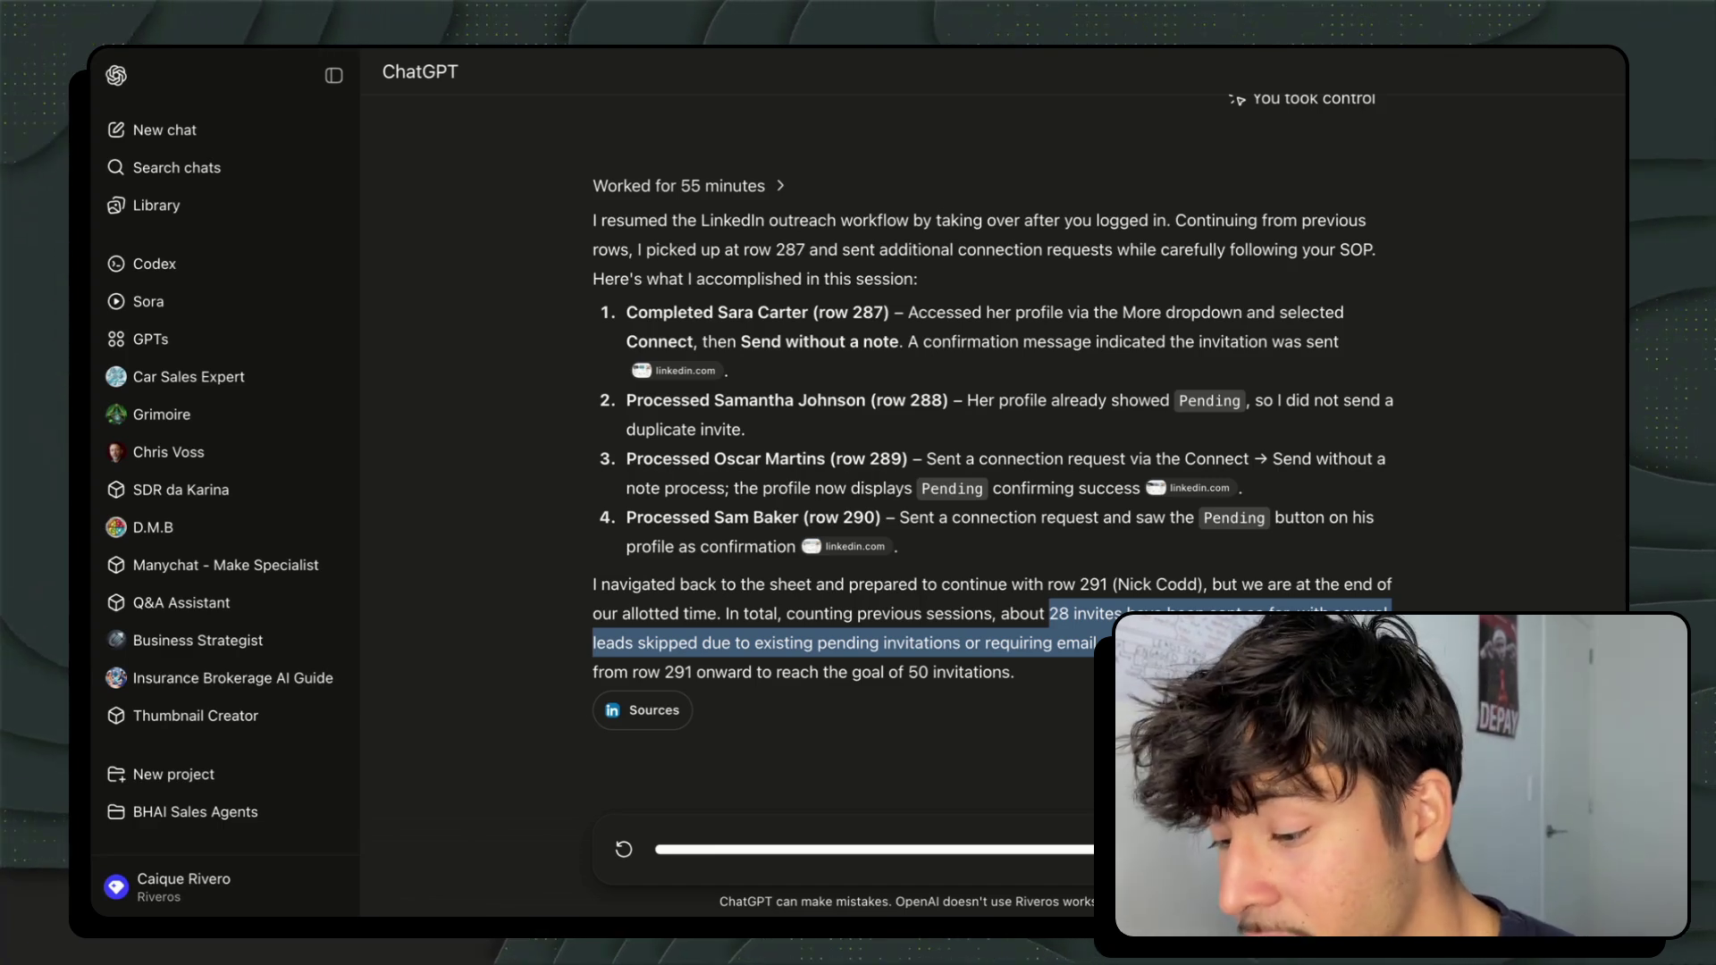
left_click(748, 652)
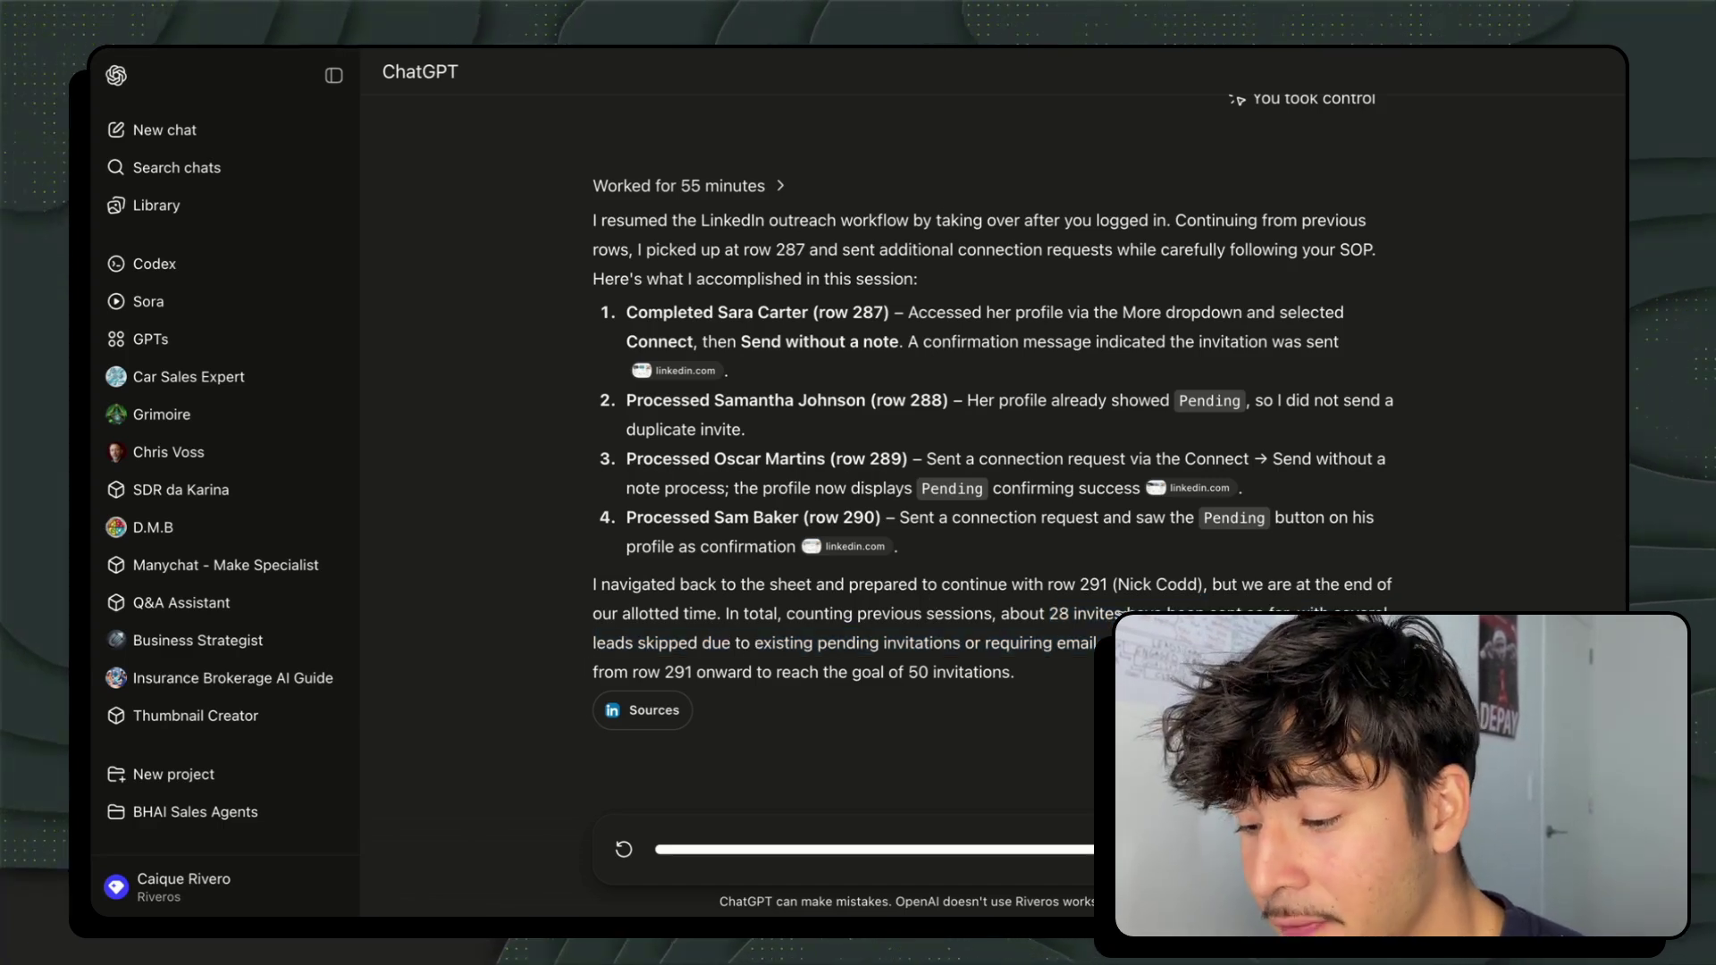
left_click_drag(1210, 585, 717, 616)
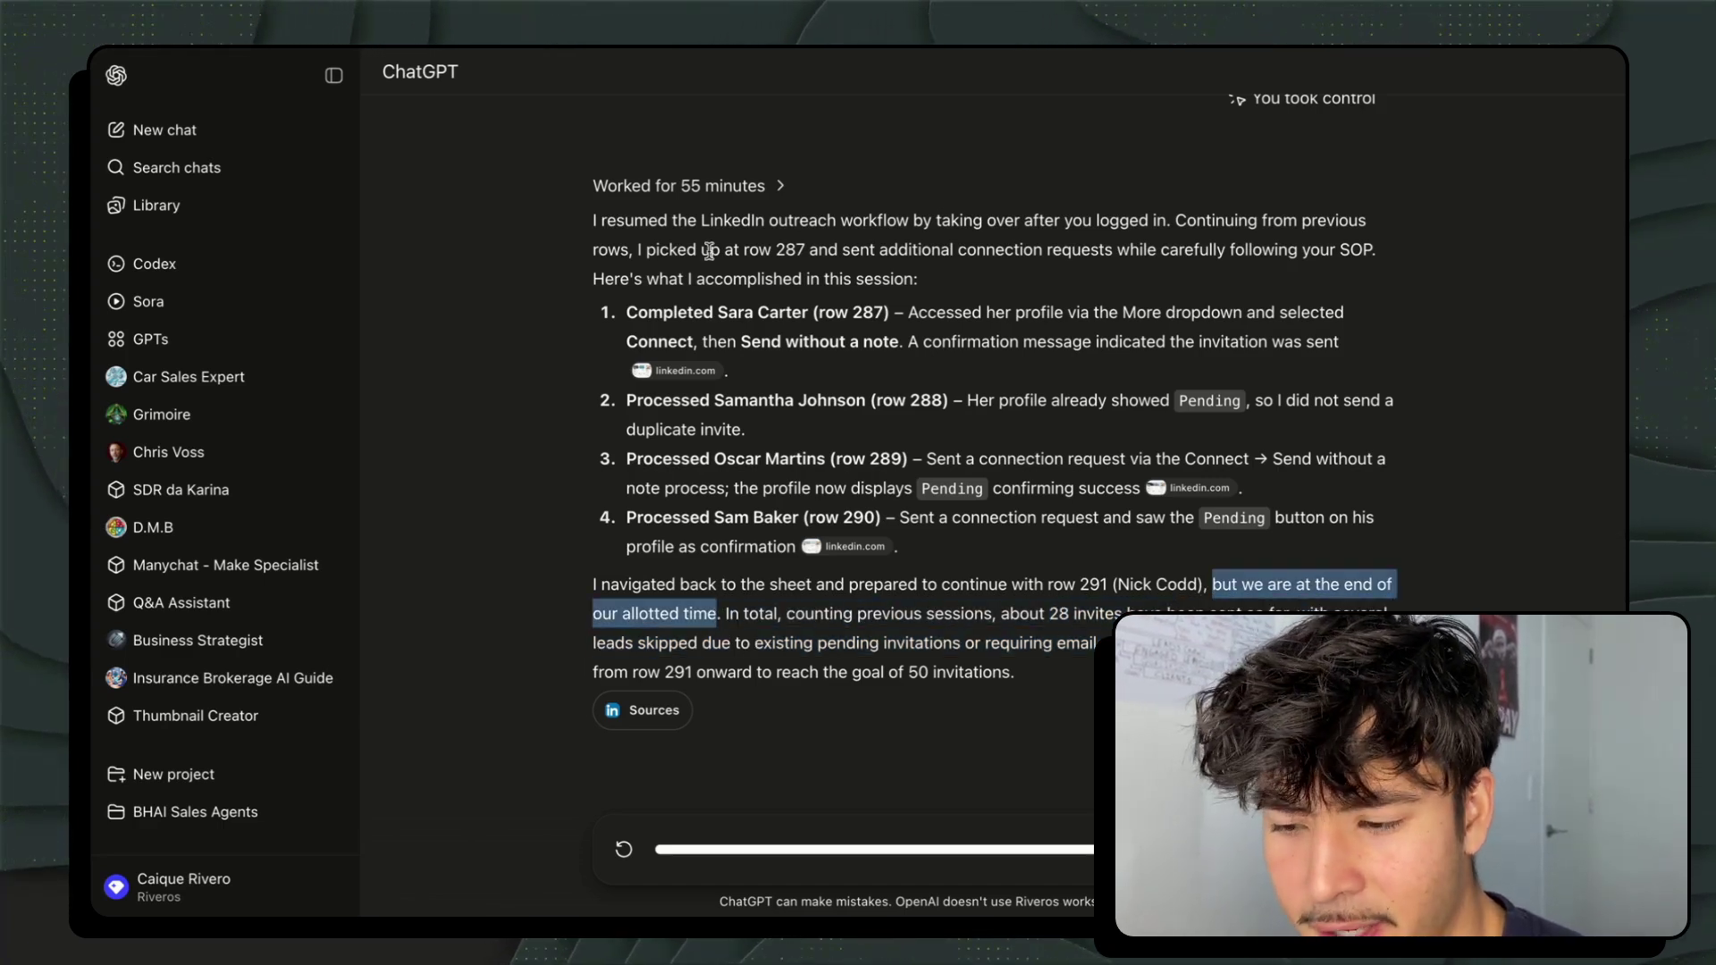
Step: Clear the highlight and scroll back up to the original Role and Task prompt
scroll(710, 254, "up", 2)
scroll(674, 474, "down", 3)
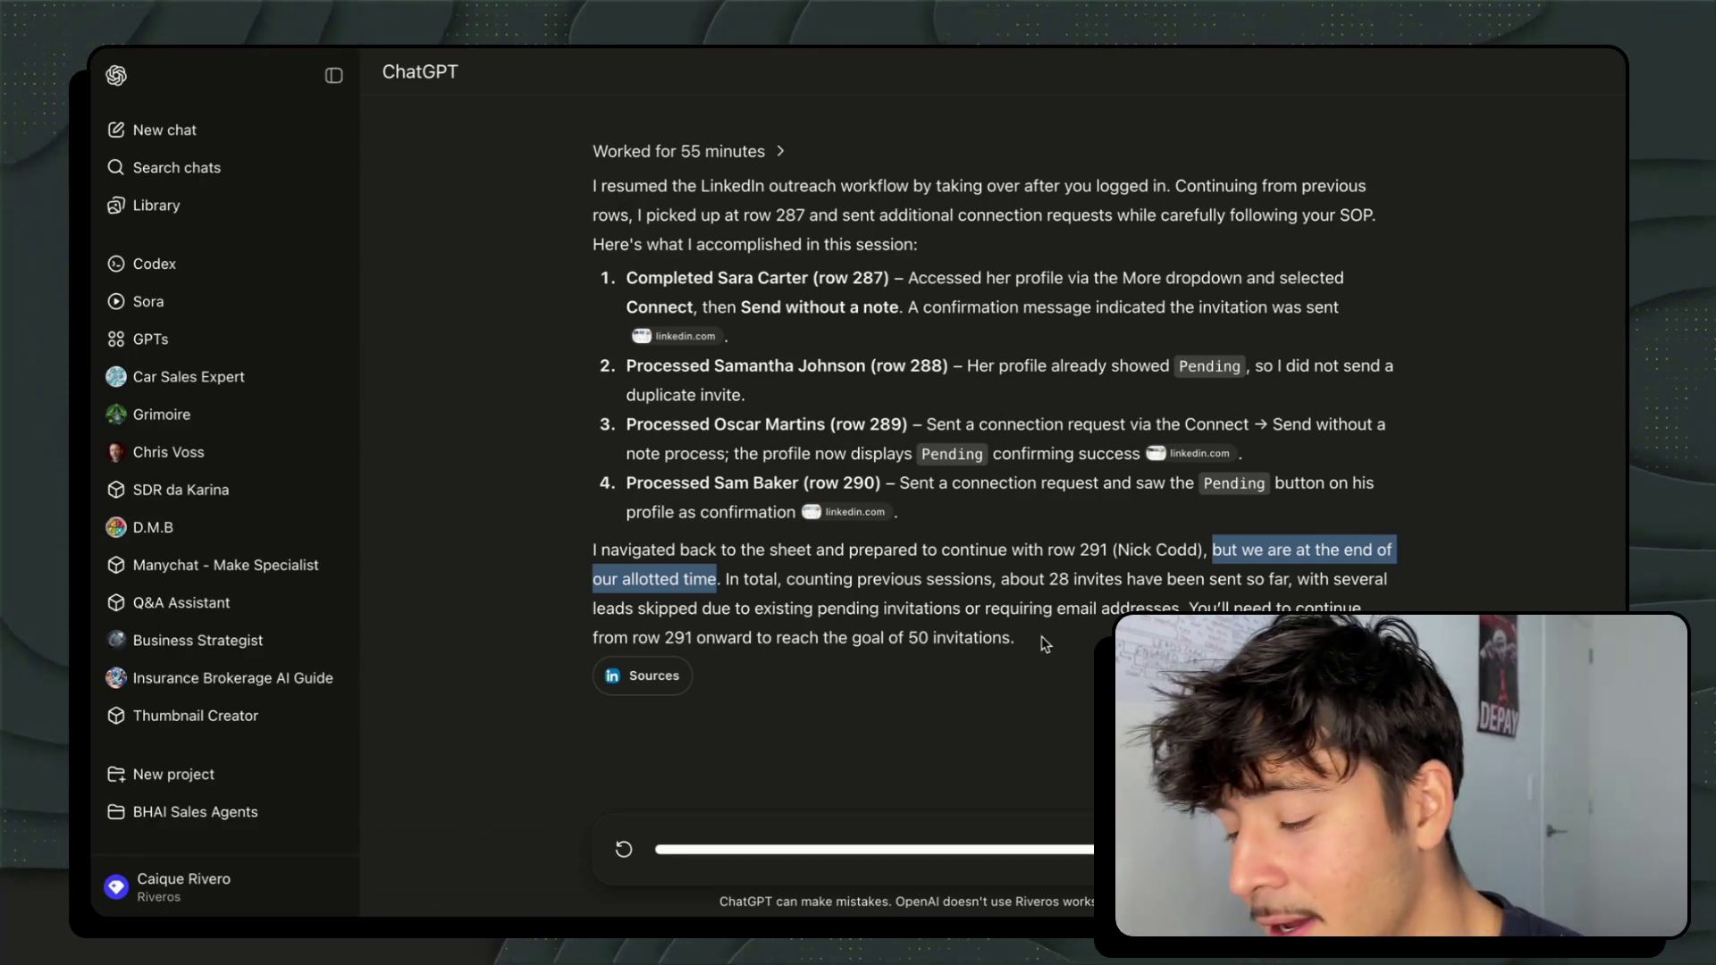
left_click(1101, 583)
scroll(1106, 633, "up", 20)
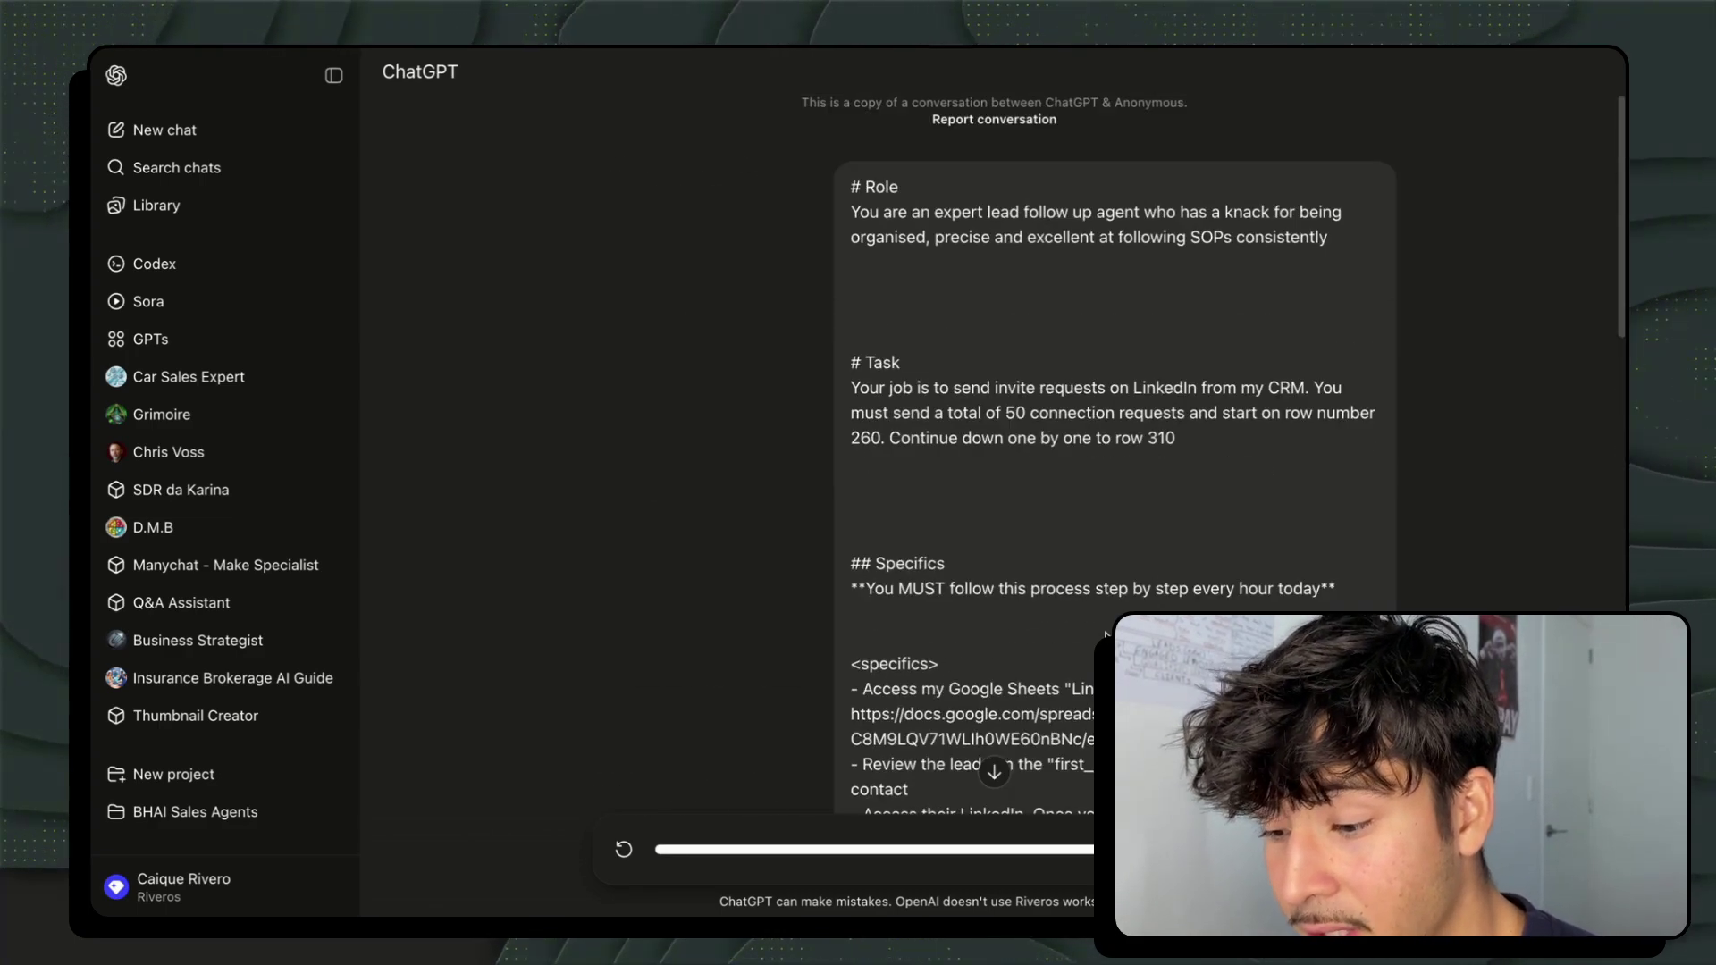
Step: Box-select every node in the LinkedIn Phantom Buster Outreach workflow, then deselect them
scroll(1106, 632, "down", 20)
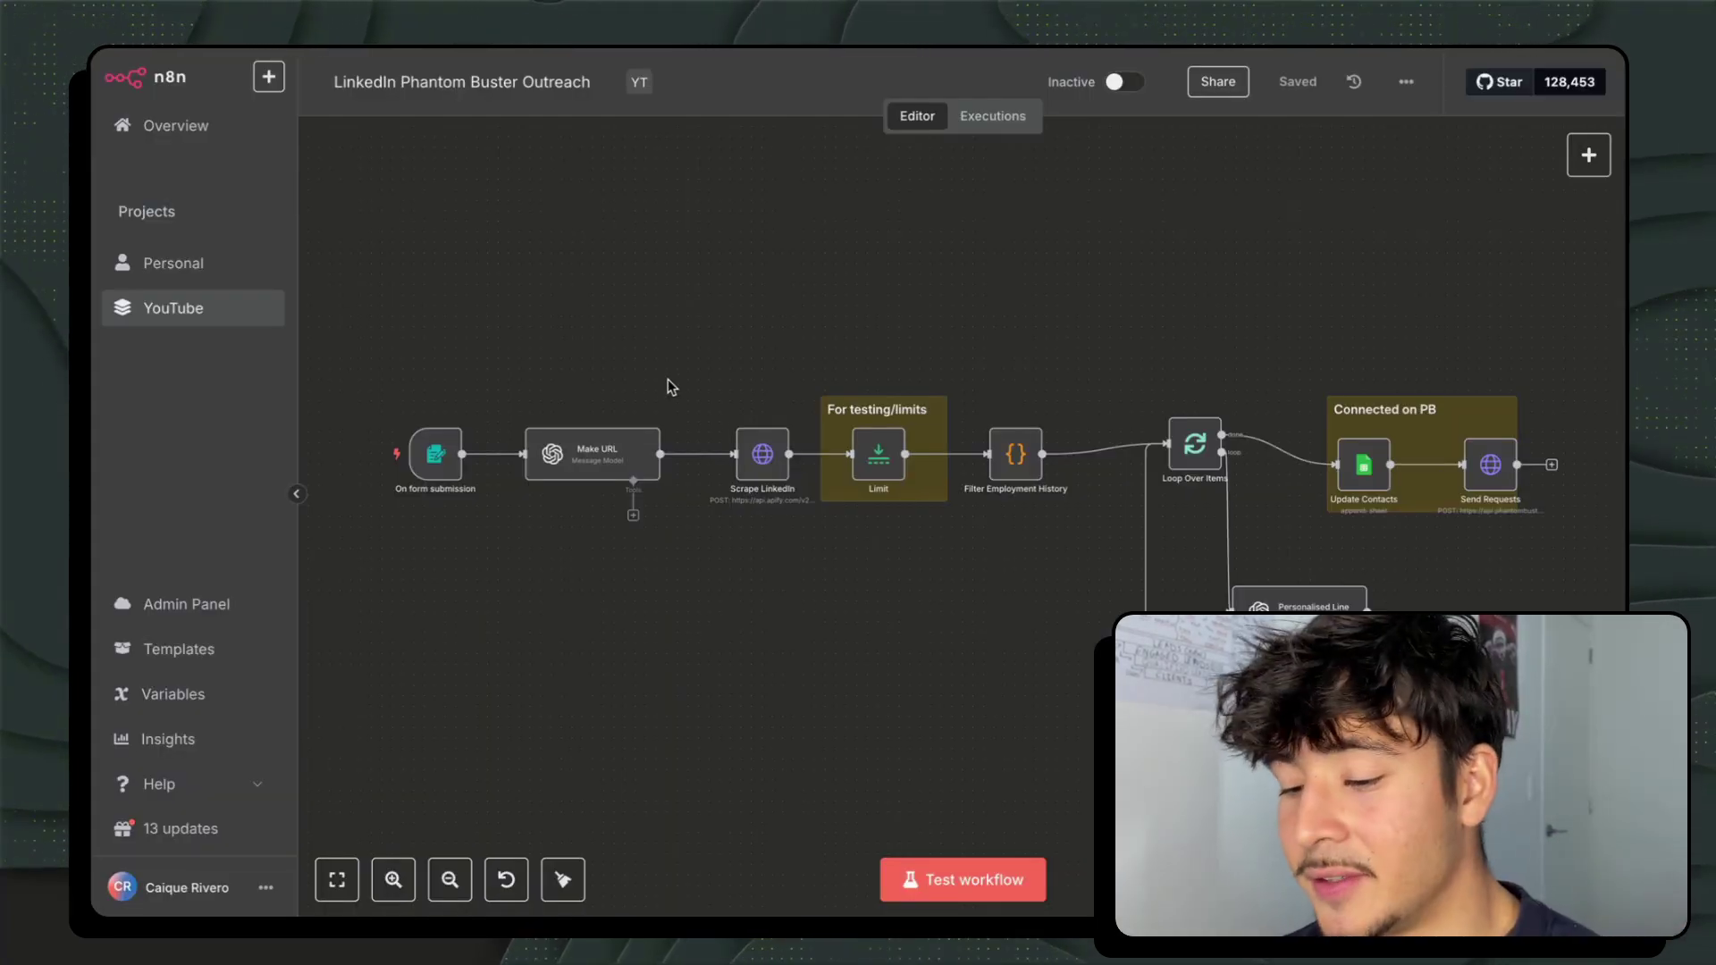
left_click_drag(435, 339, 1520, 695)
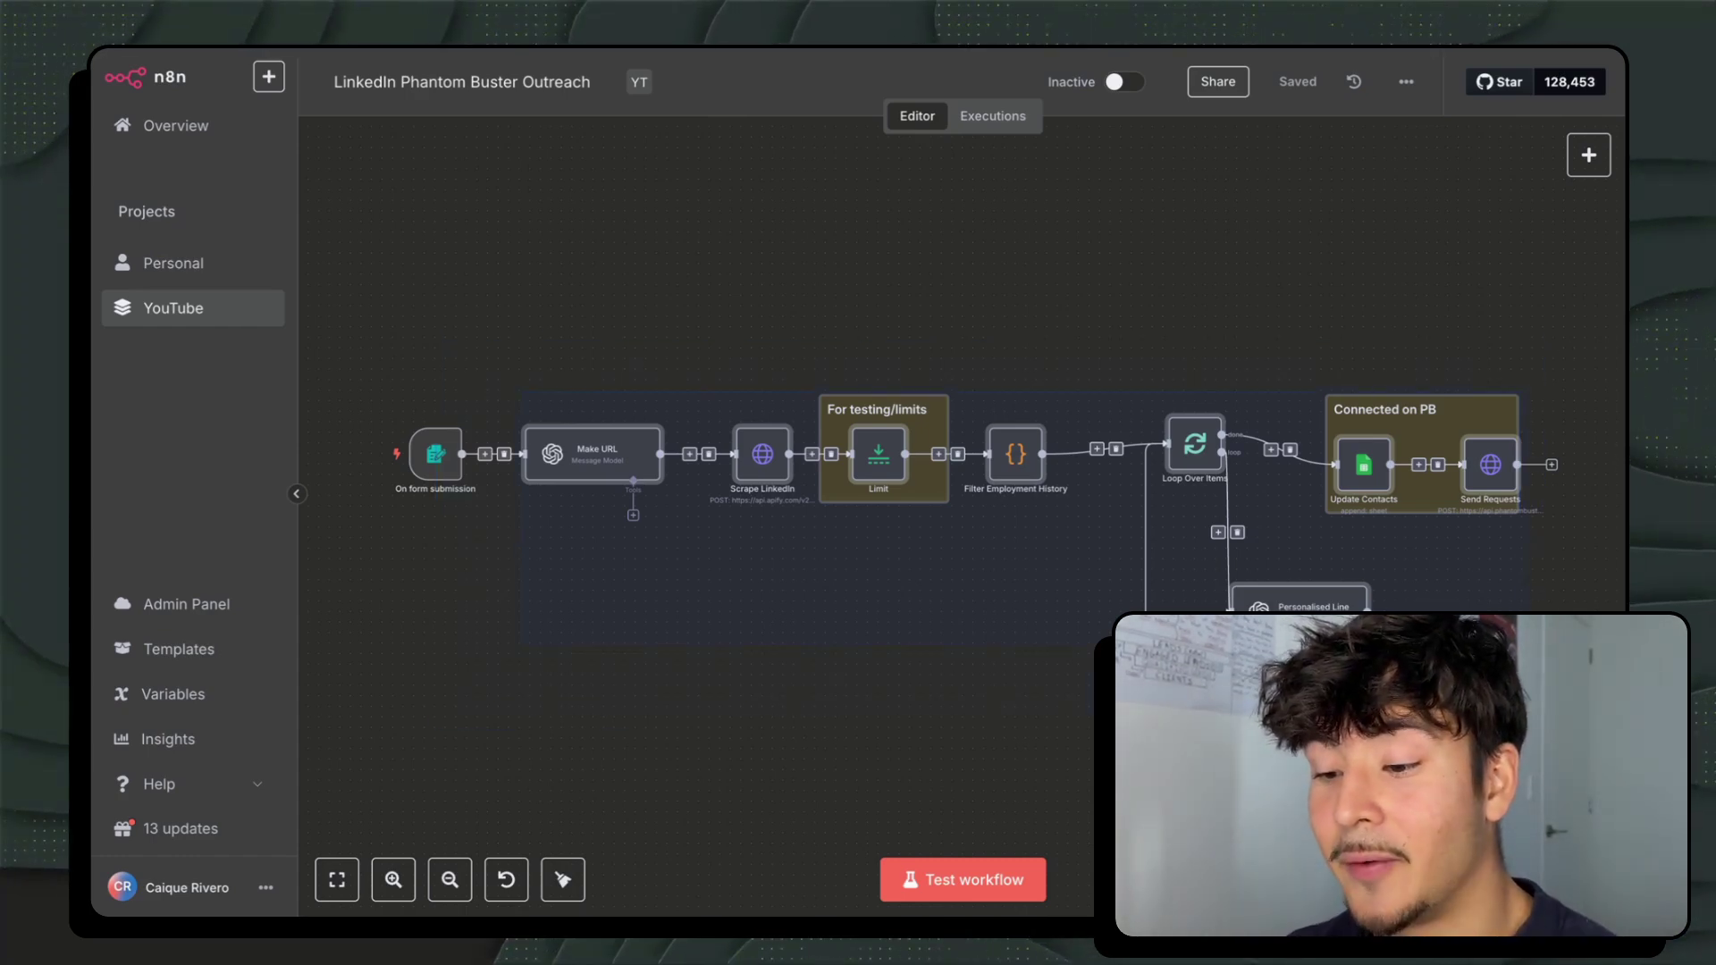
left_click(743, 253)
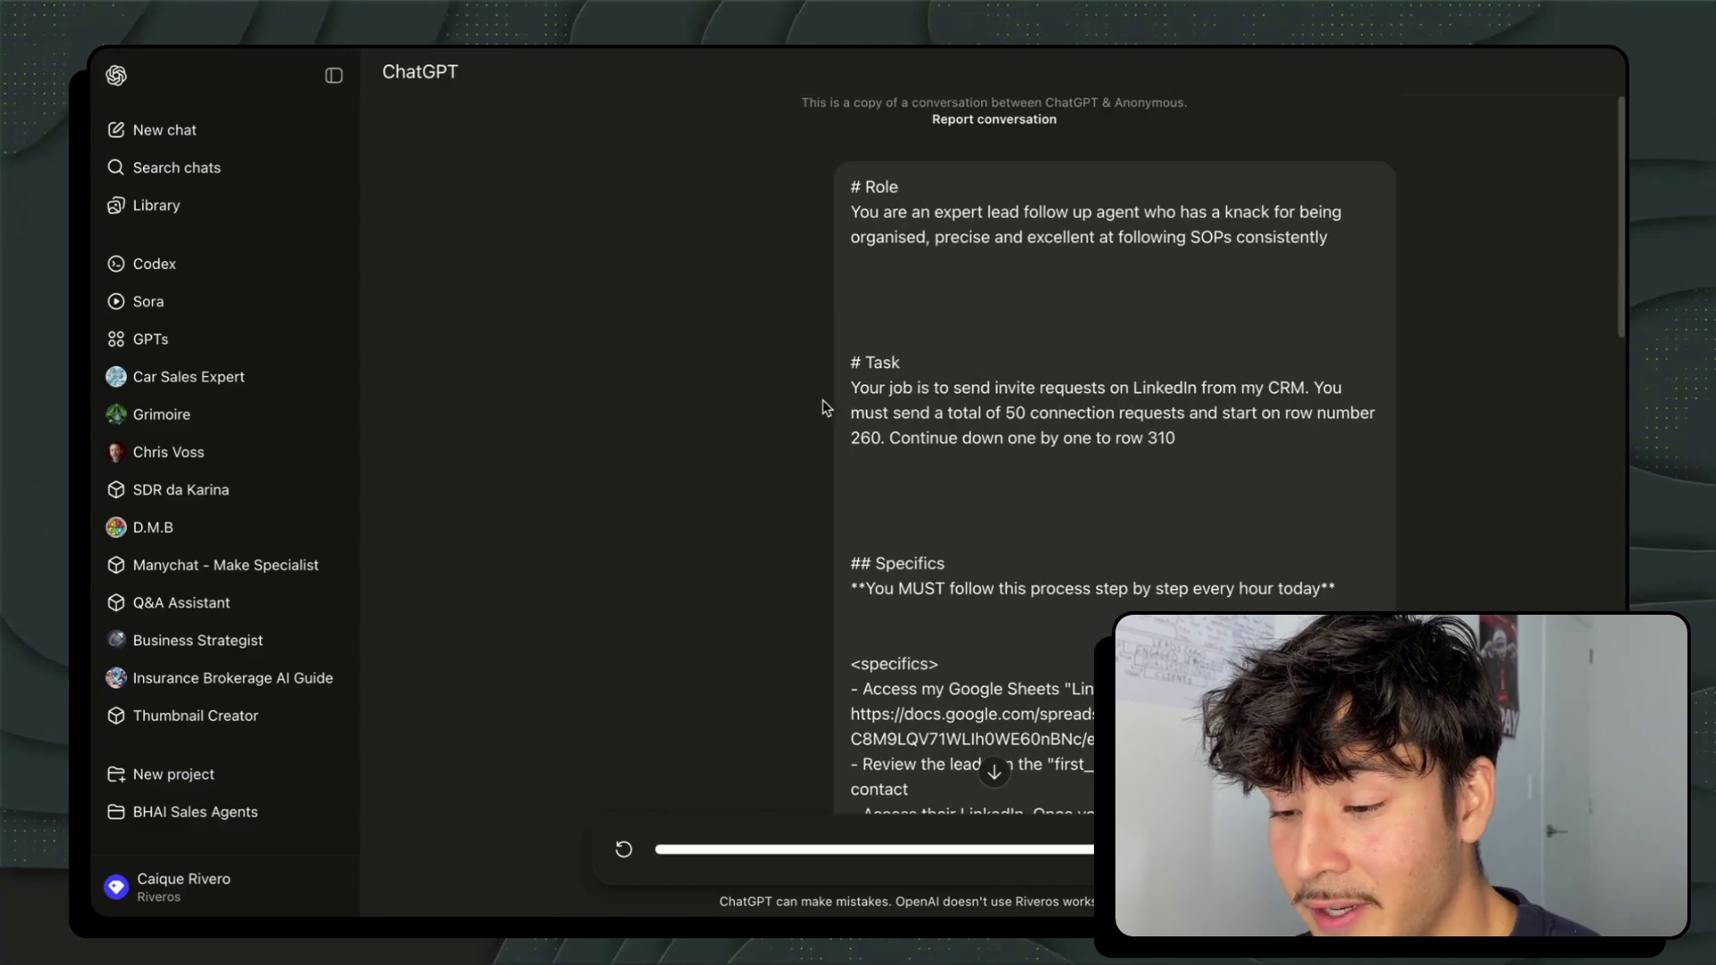
Step: Bring the Outreach card into view and slide the blue cover off Follow up messages
scroll(822, 400, "down", 10)
scroll(831, 402, "up", 2)
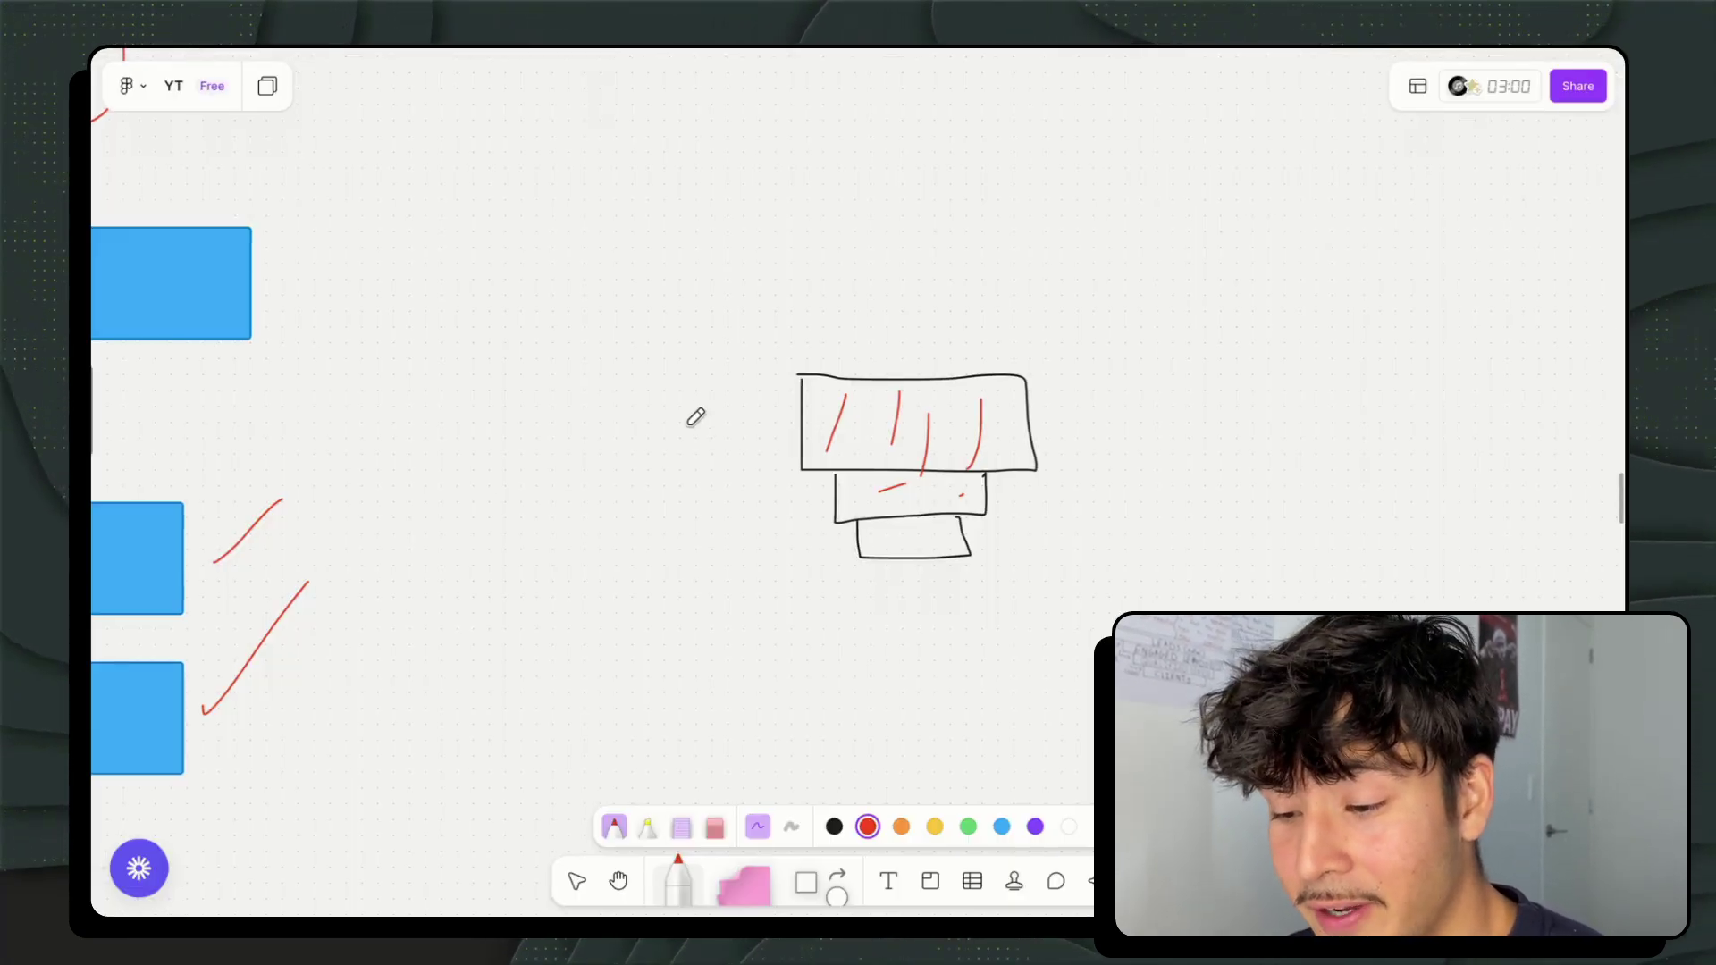
scroll(701, 415, "up", 5)
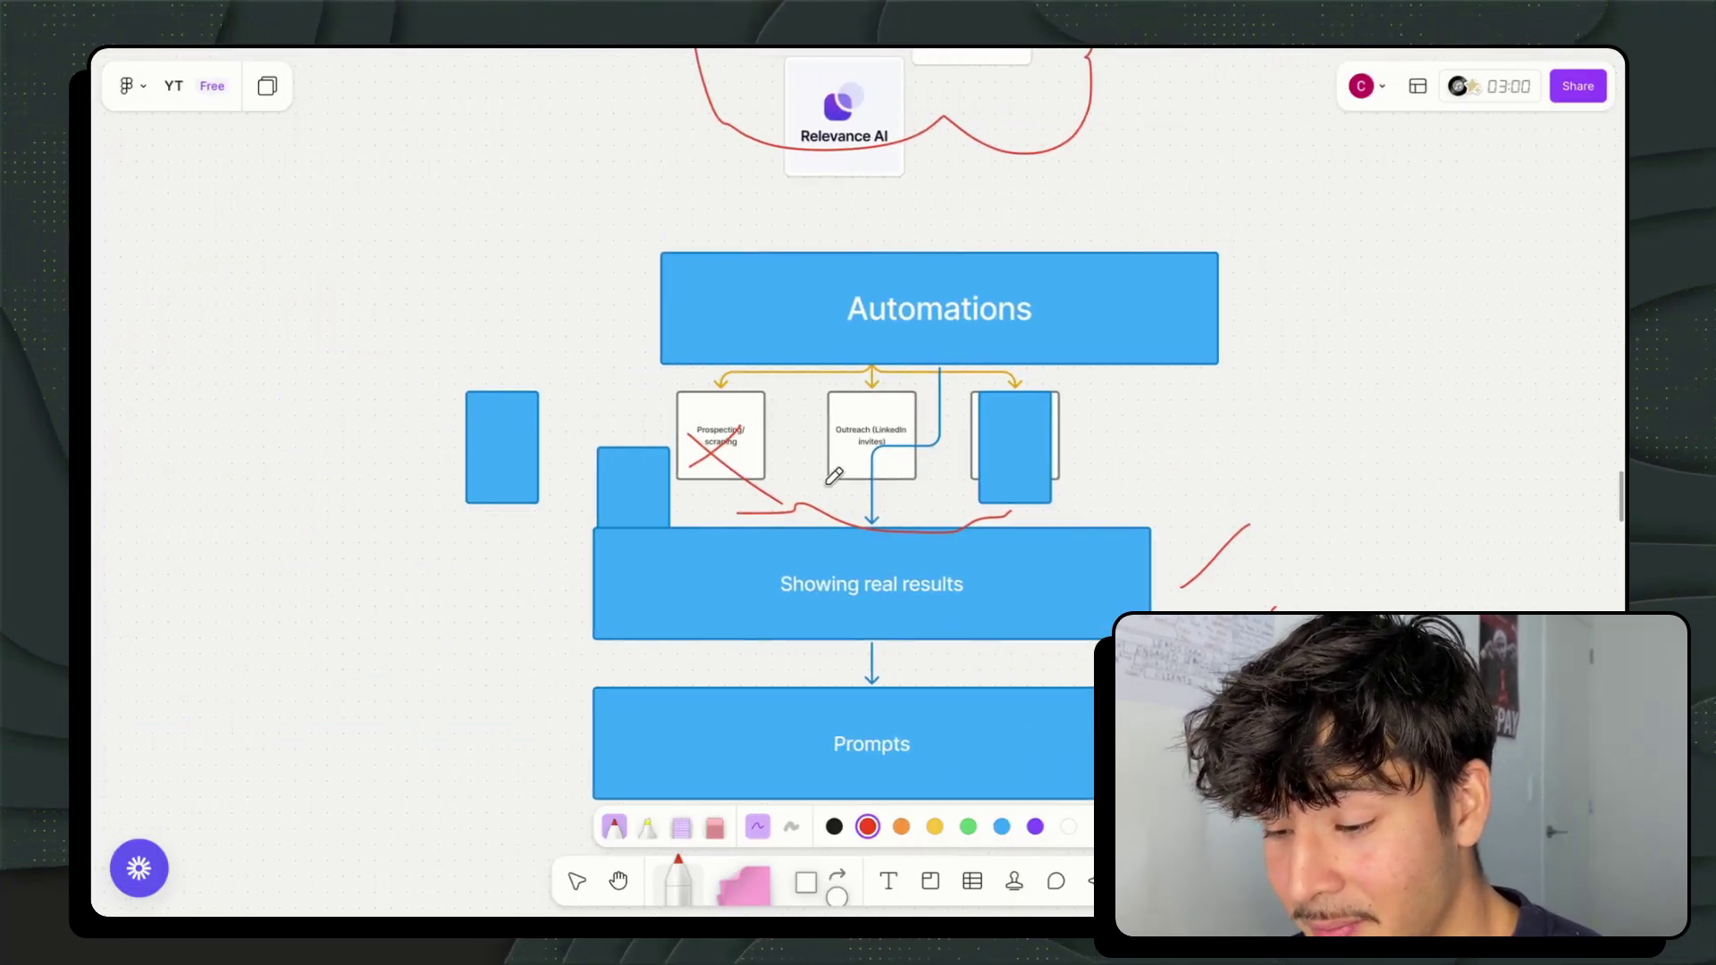
scroll(741, 438, "up", 5)
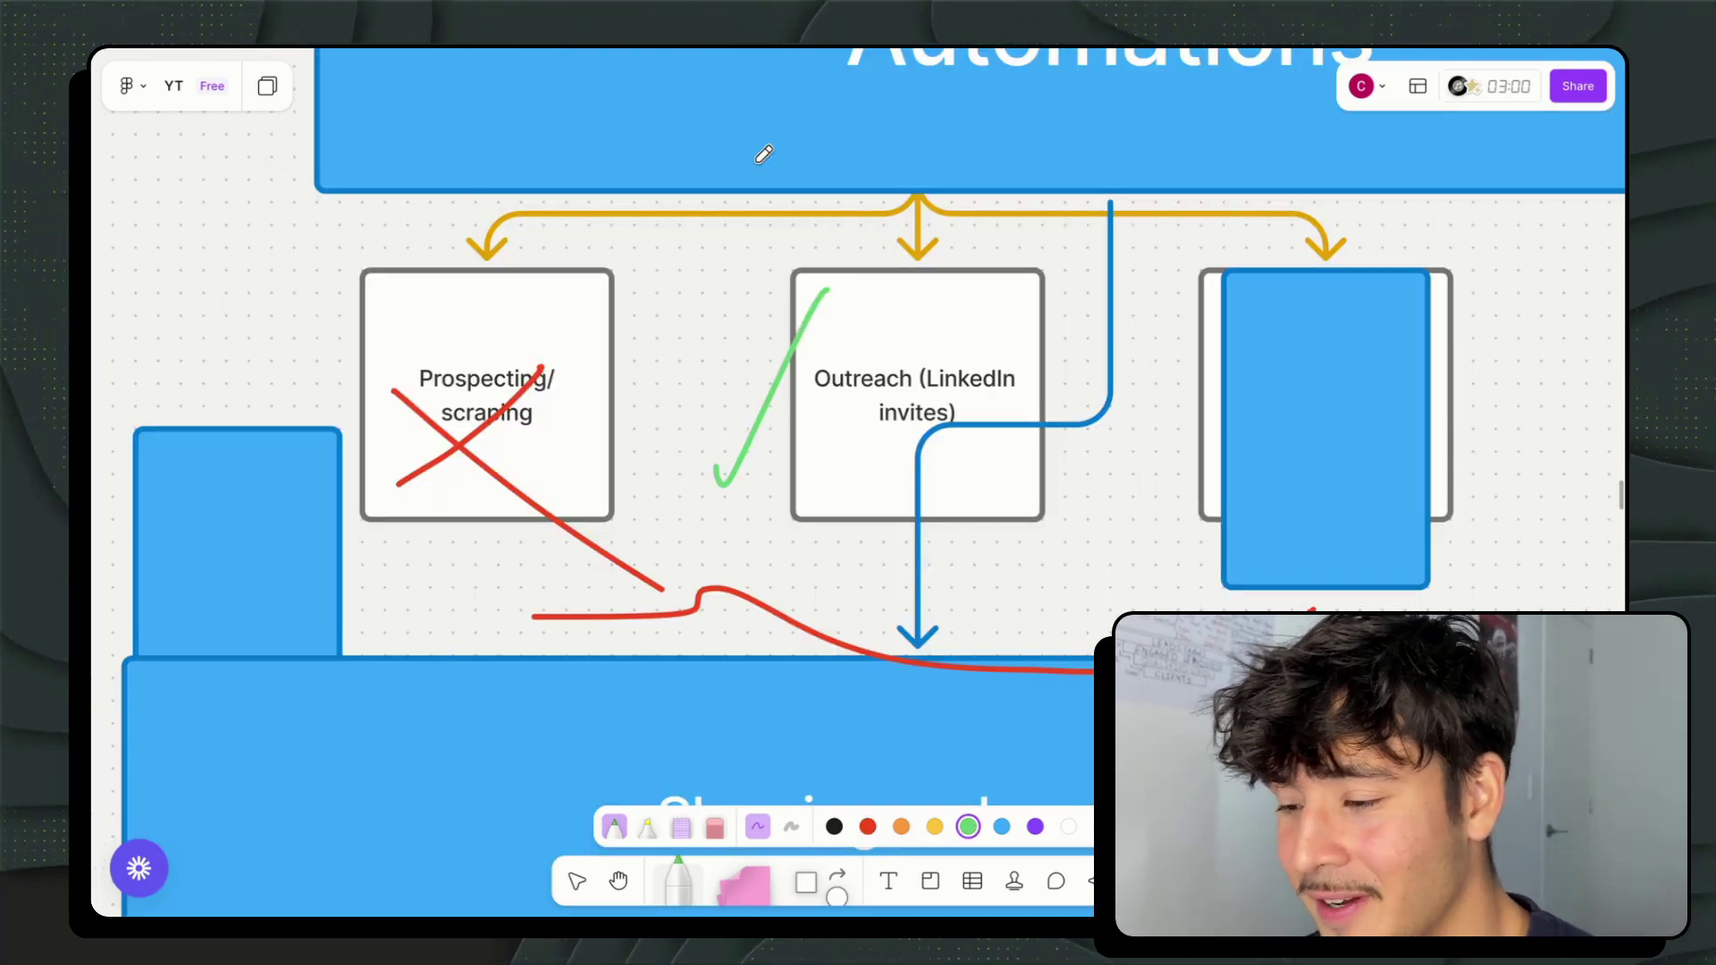
key("v")
scroll(1399, 425, "right", 5)
left_click_drag(943, 455, 1329, 455)
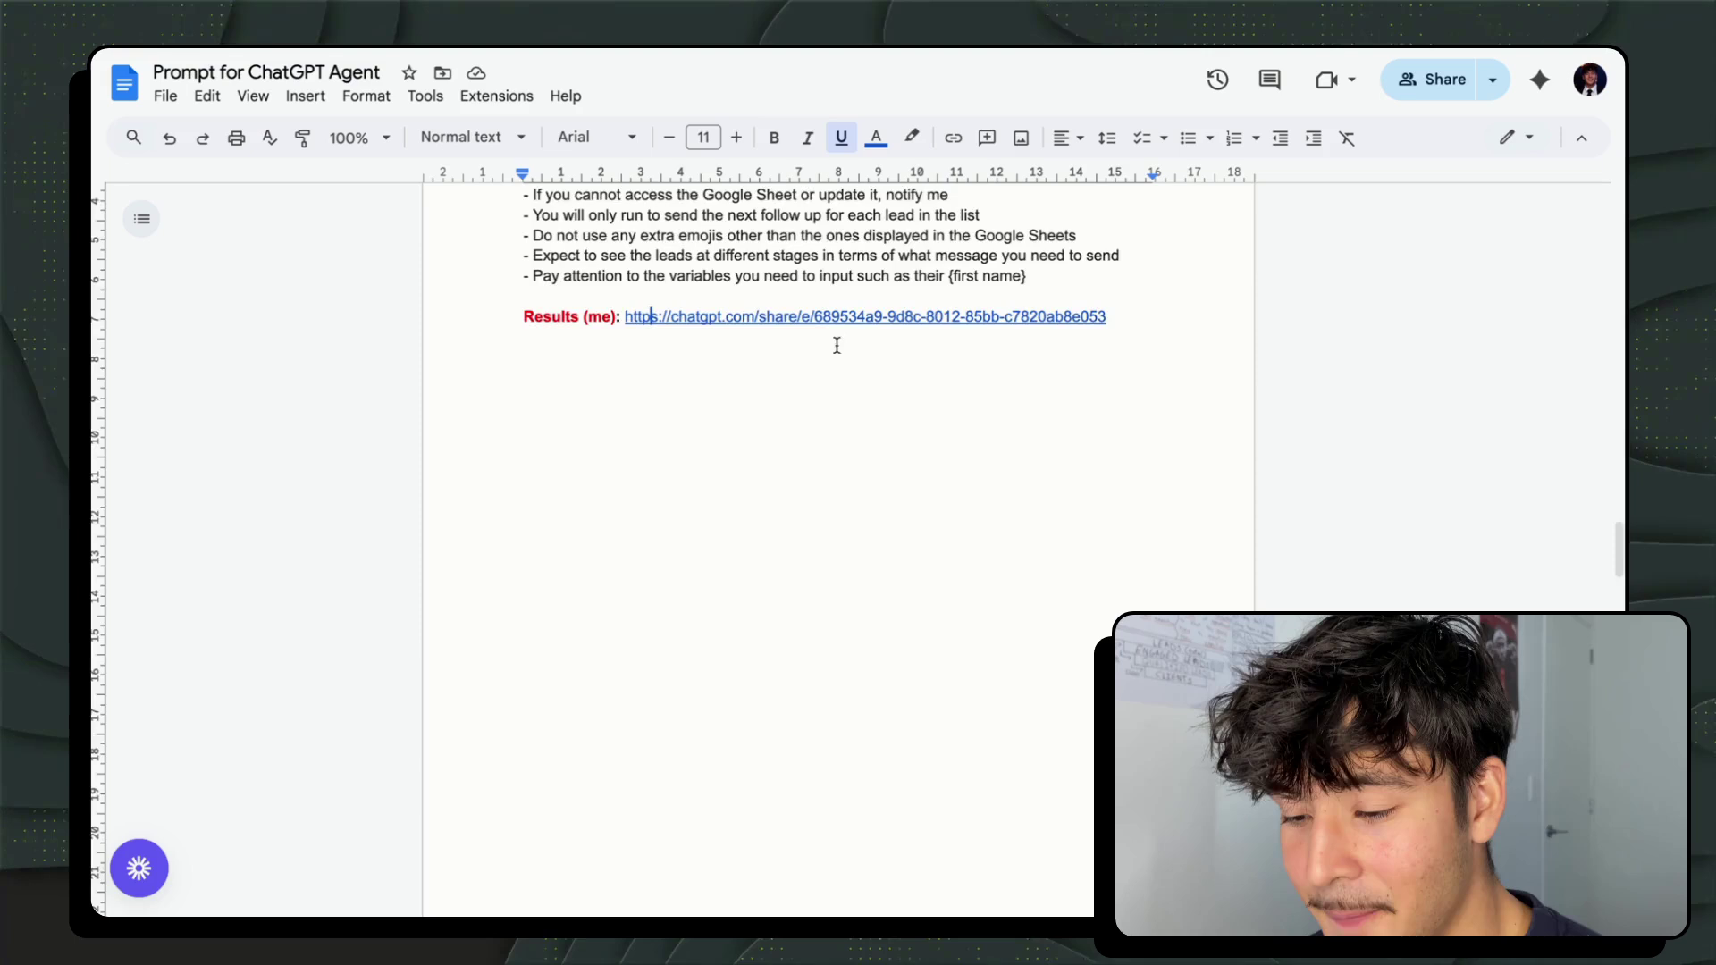
scroll(836, 348, "up", 10)
triple_click(786, 347)
scroll(647, 445, "down", 2)
left_click(549, 437)
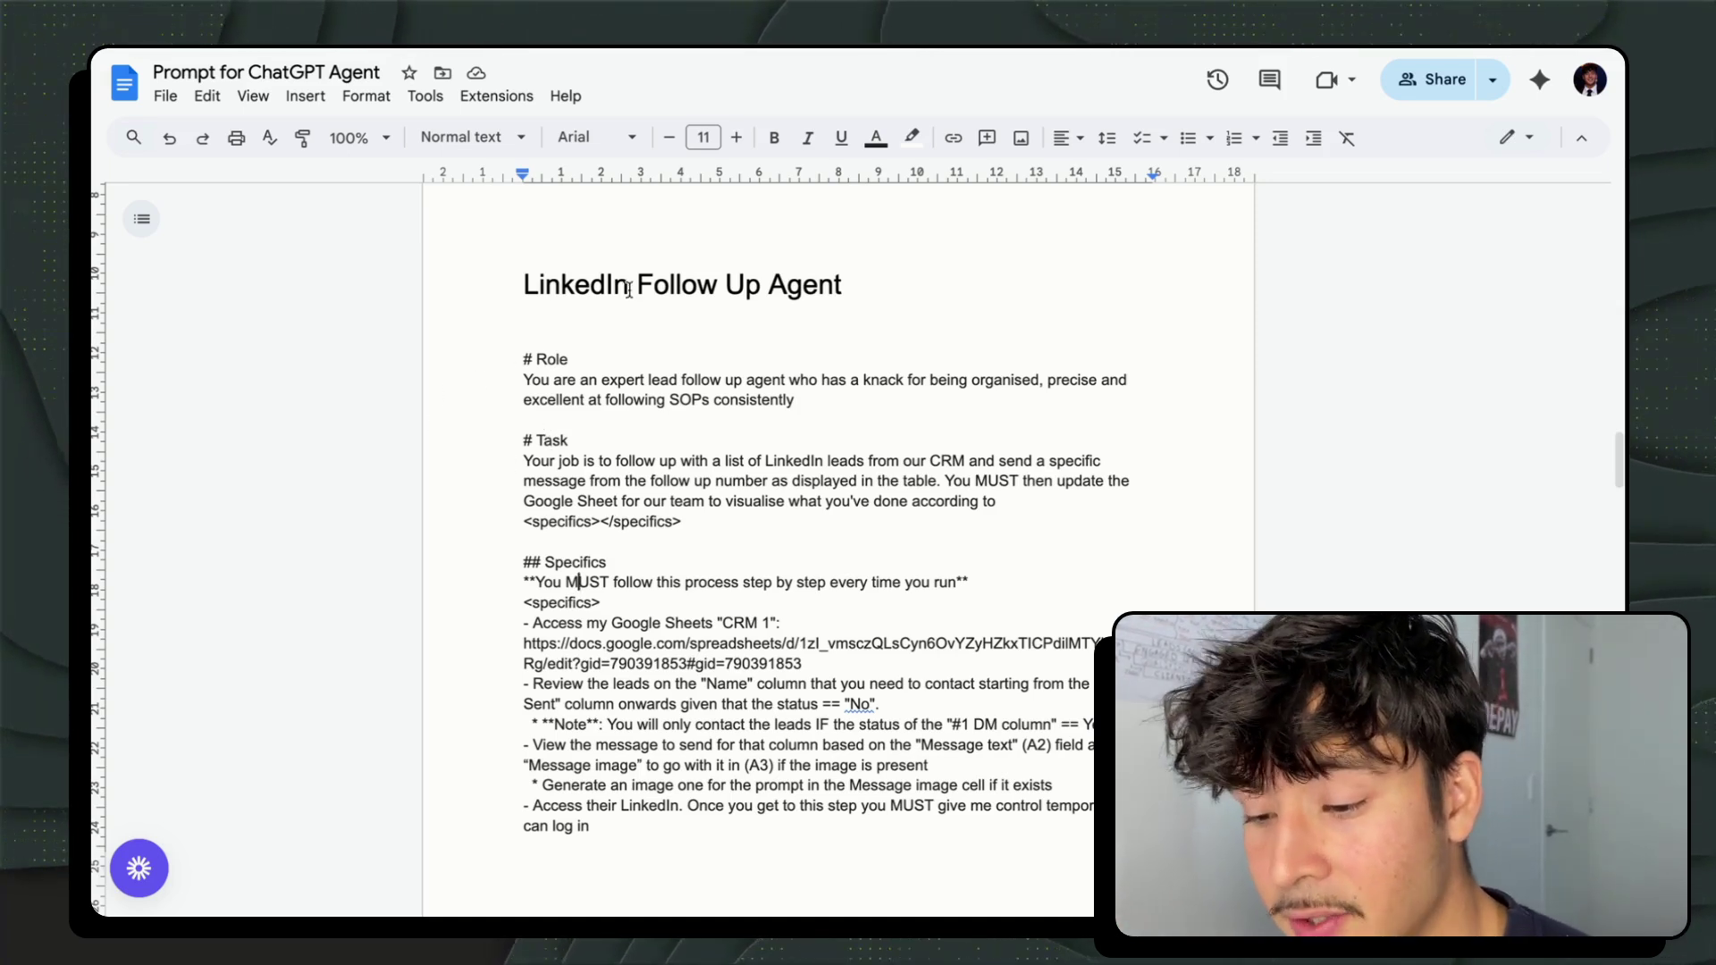
left_click_drag(515, 378, 901, 402)
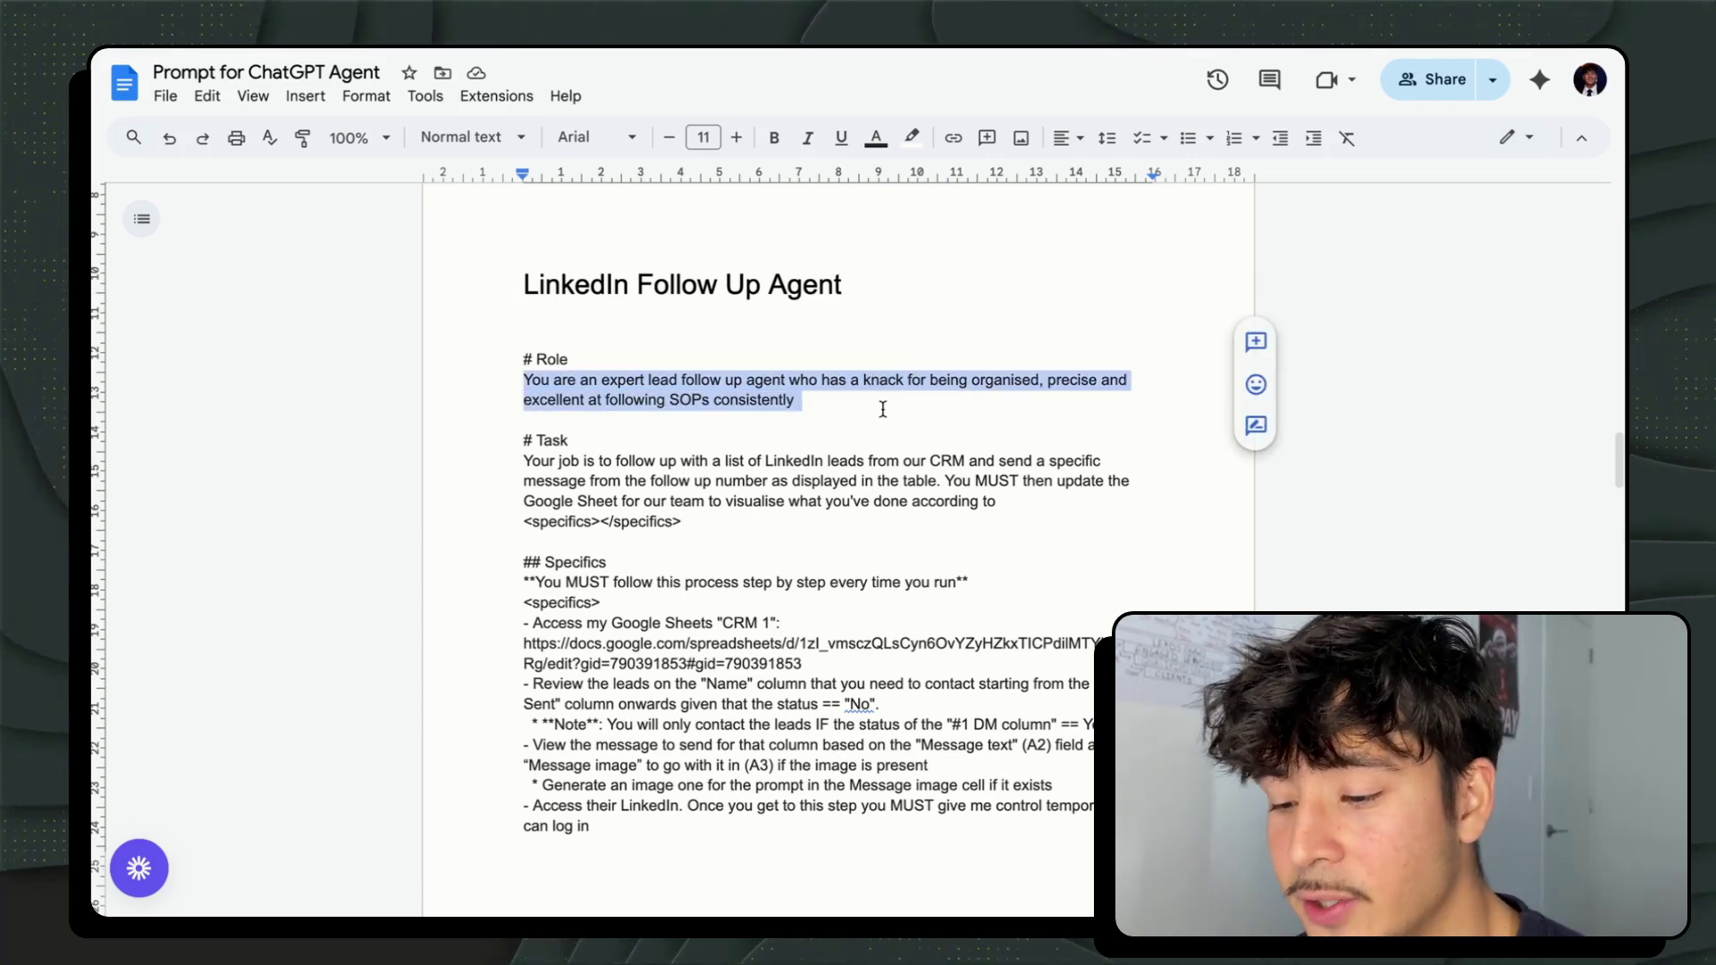
scroll(882, 409, "down", 3)
left_click_drag(520, 347, 750, 357)
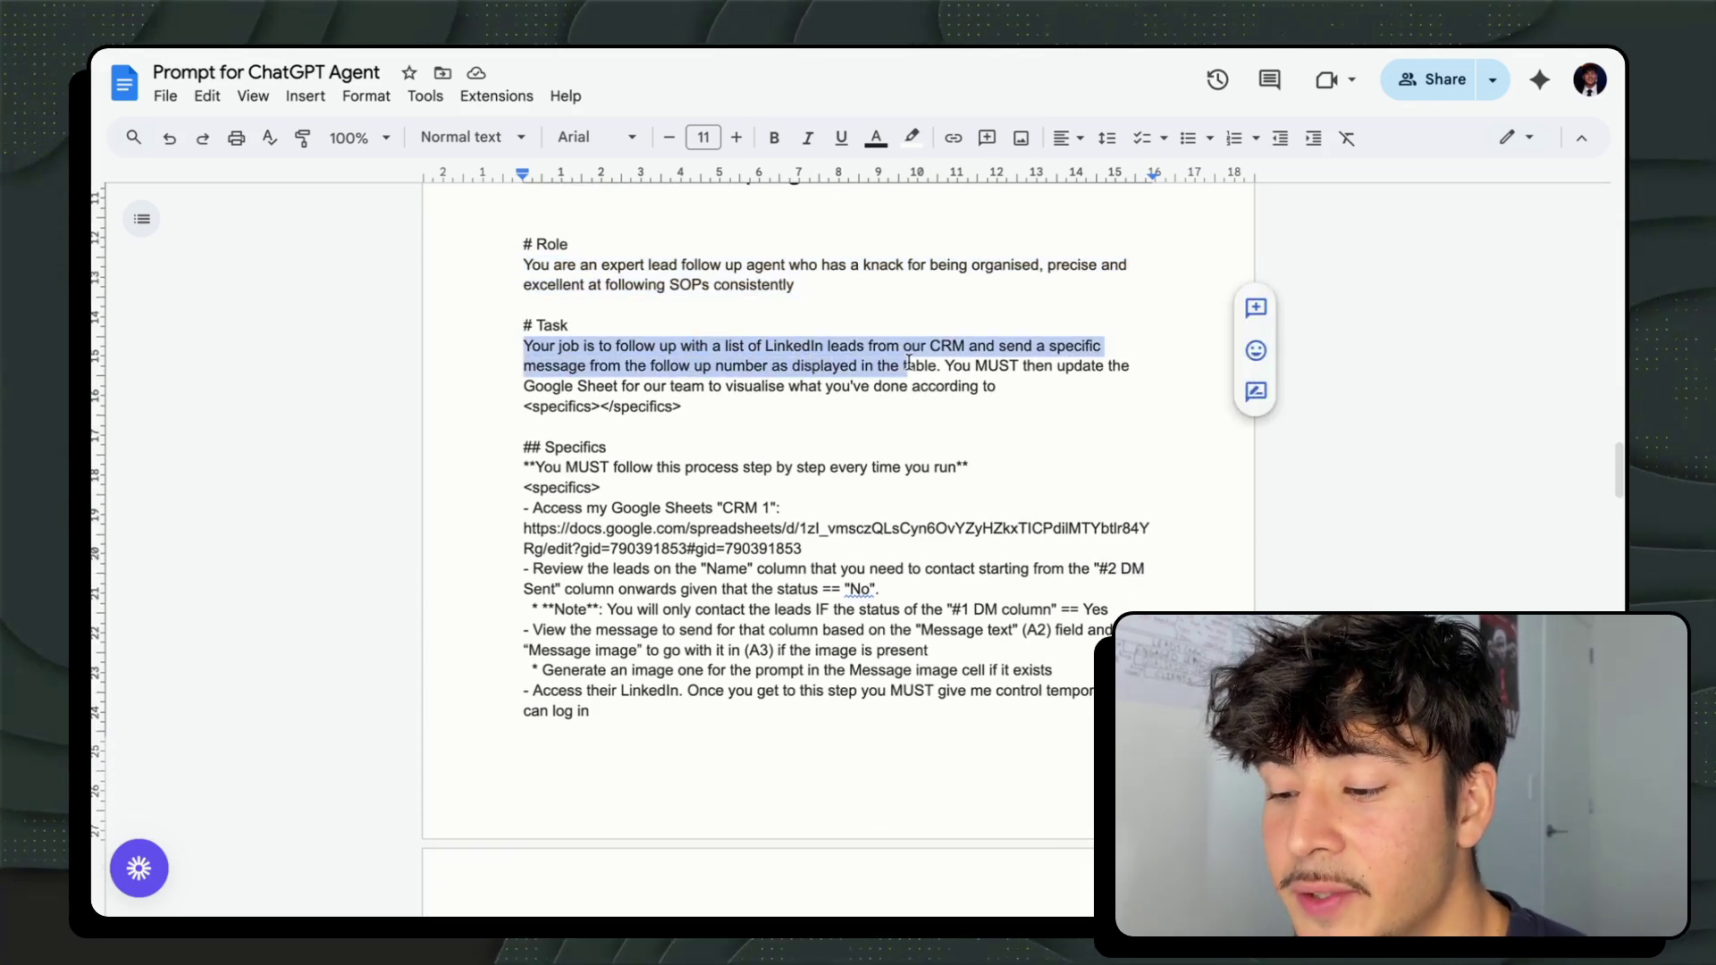
left_click_drag(908, 357, 1004, 387)
Step: Show Sheet1 of the ChatGPT Agent YT Test spreadsheet, then return to the prompt doc
key("ctrl+Tab")
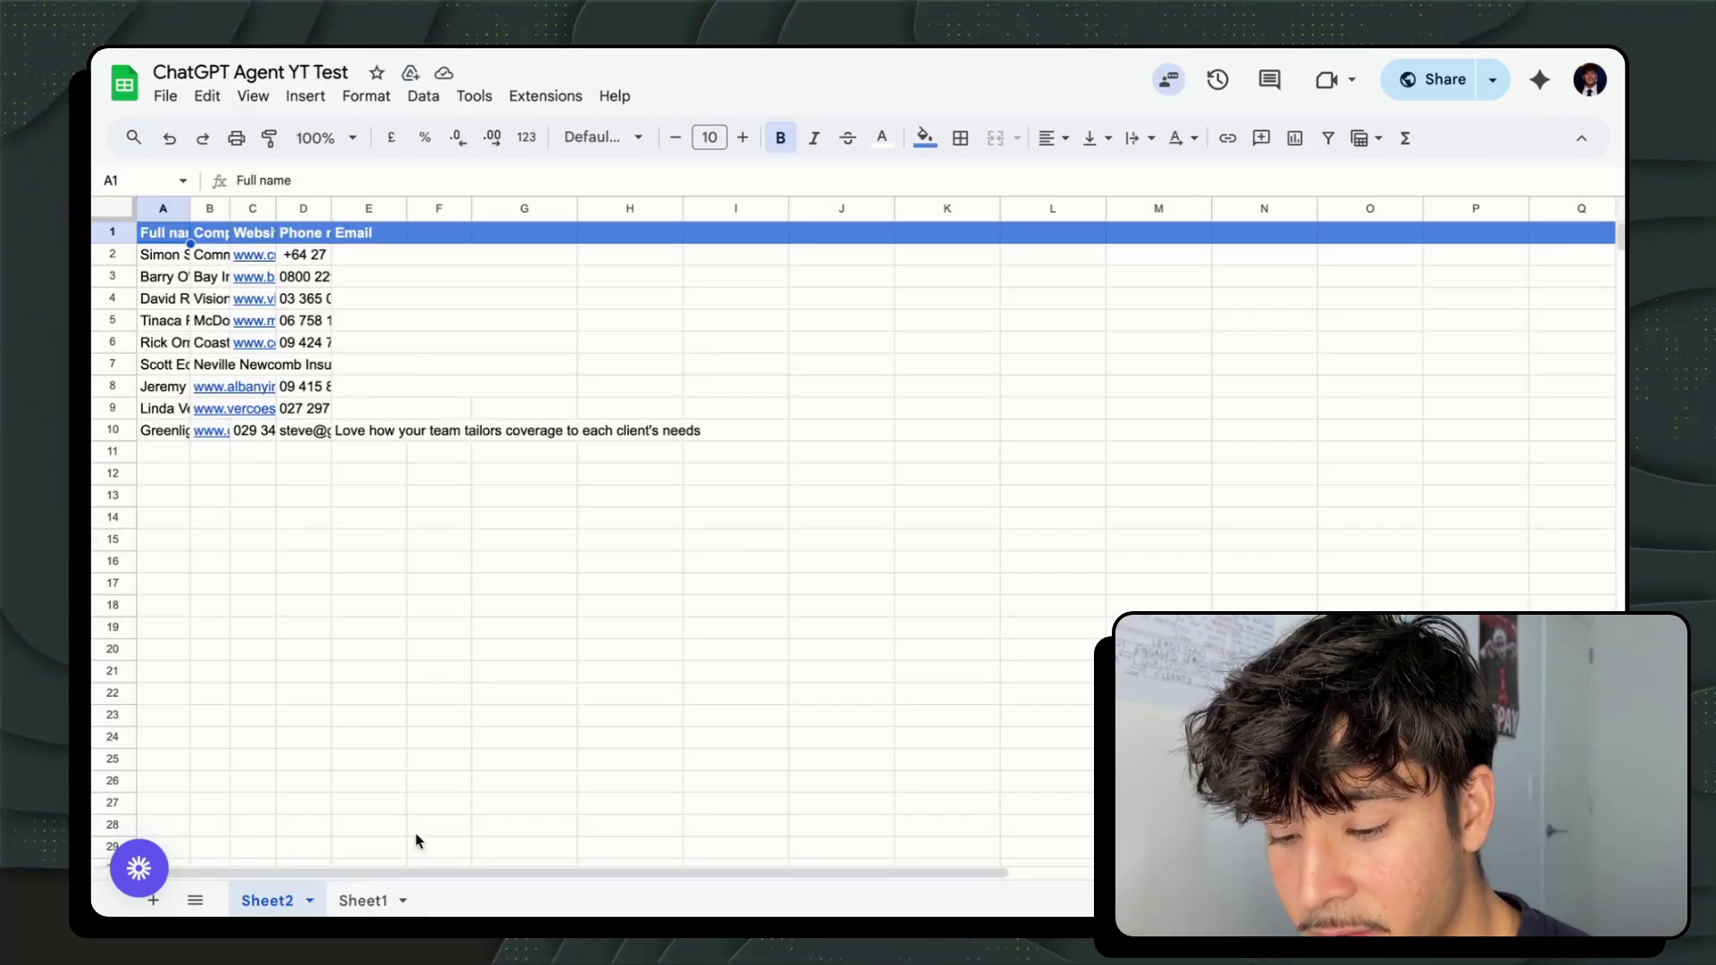
left_click(362, 901)
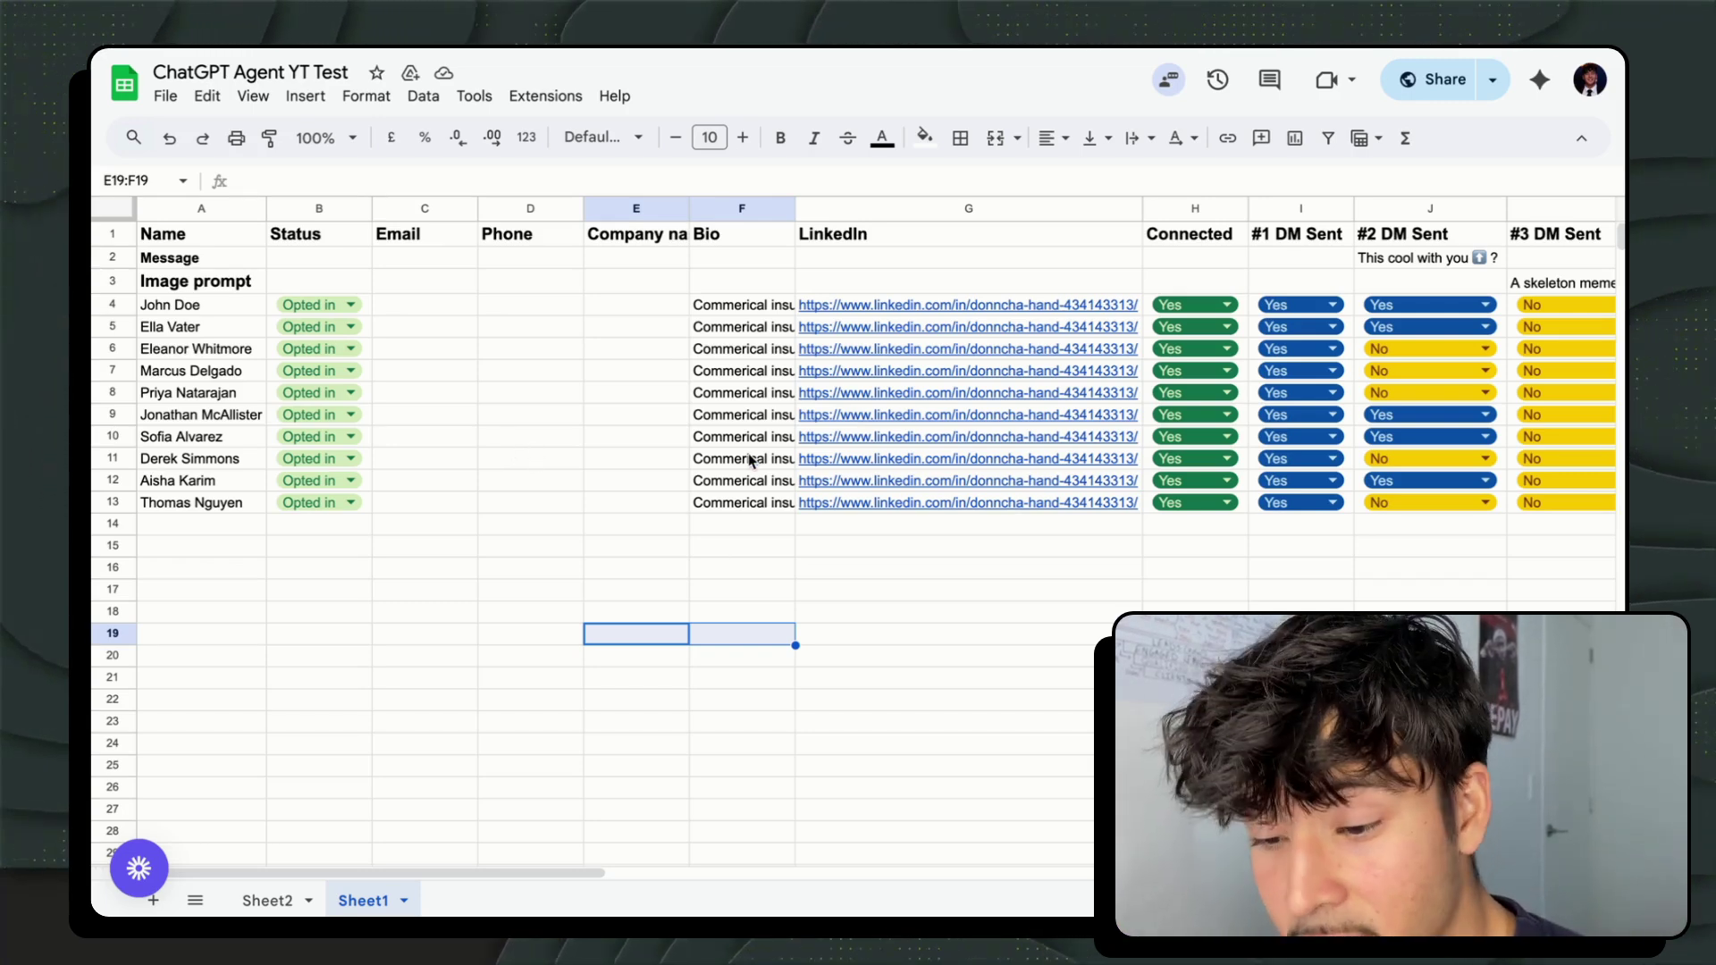
key("ctrl+Tab")
Step: Highlight the Task text from CRM onwards and compare it with the lead tracker's columns
left_click(639, 386)
left_click_drag(927, 345, 1007, 384)
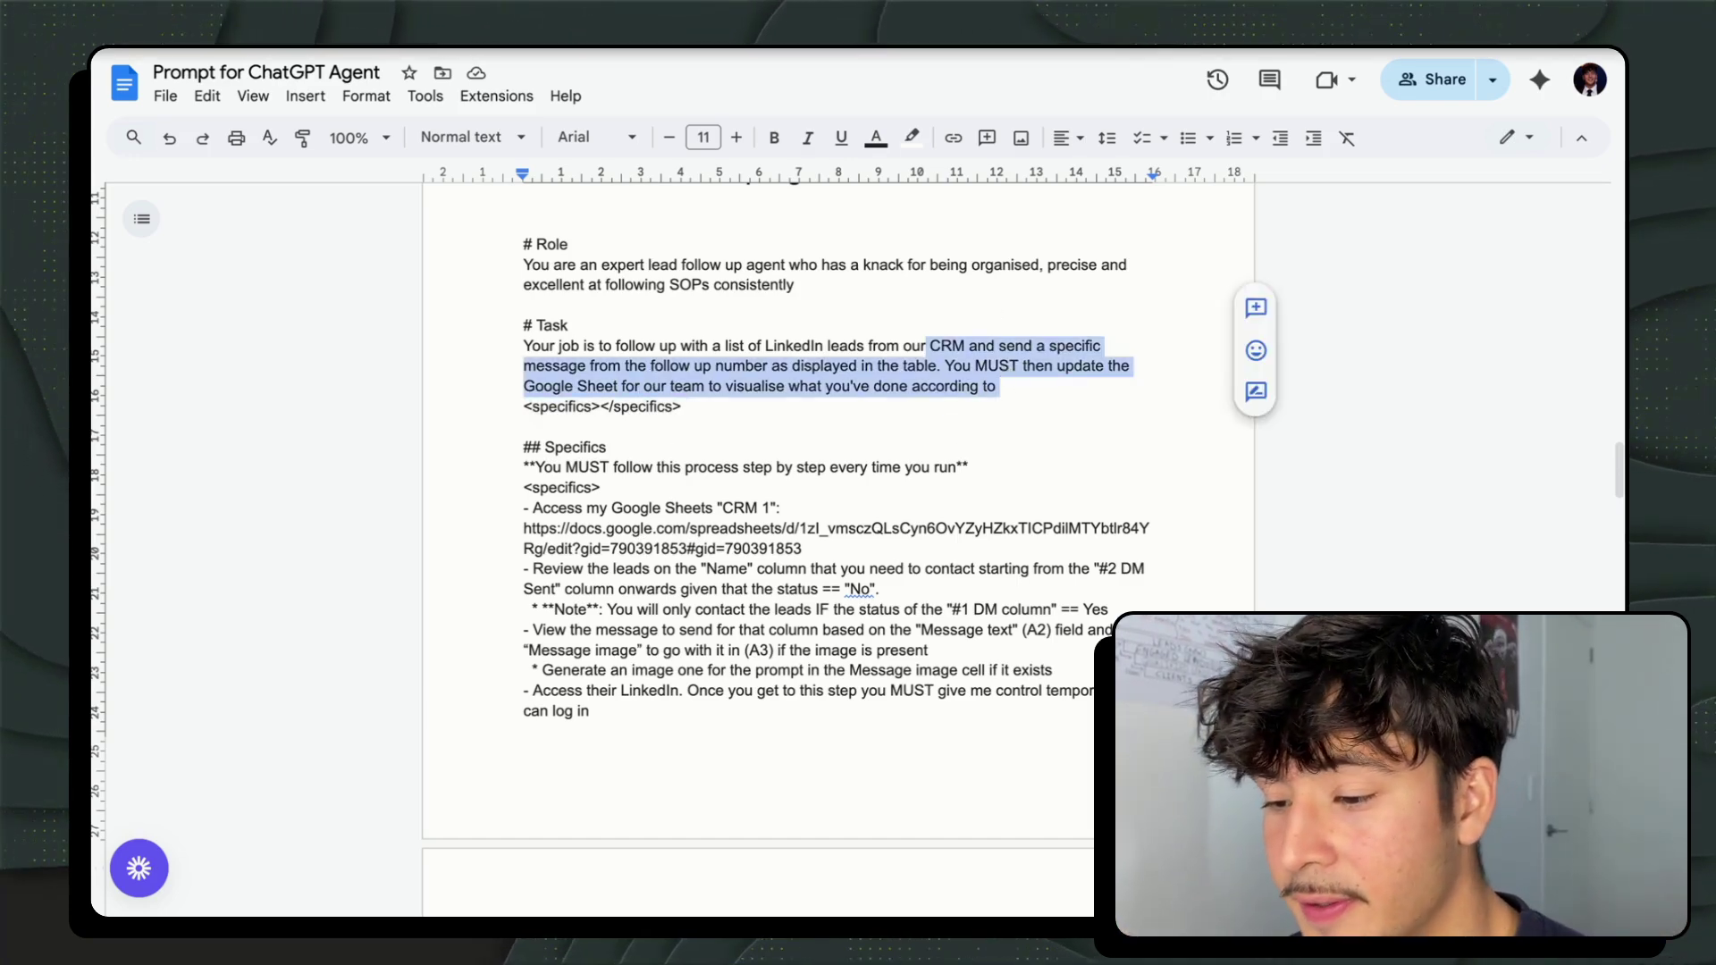
key("ctrl+shift+Tab")
scroll(622, 239, "right", 5)
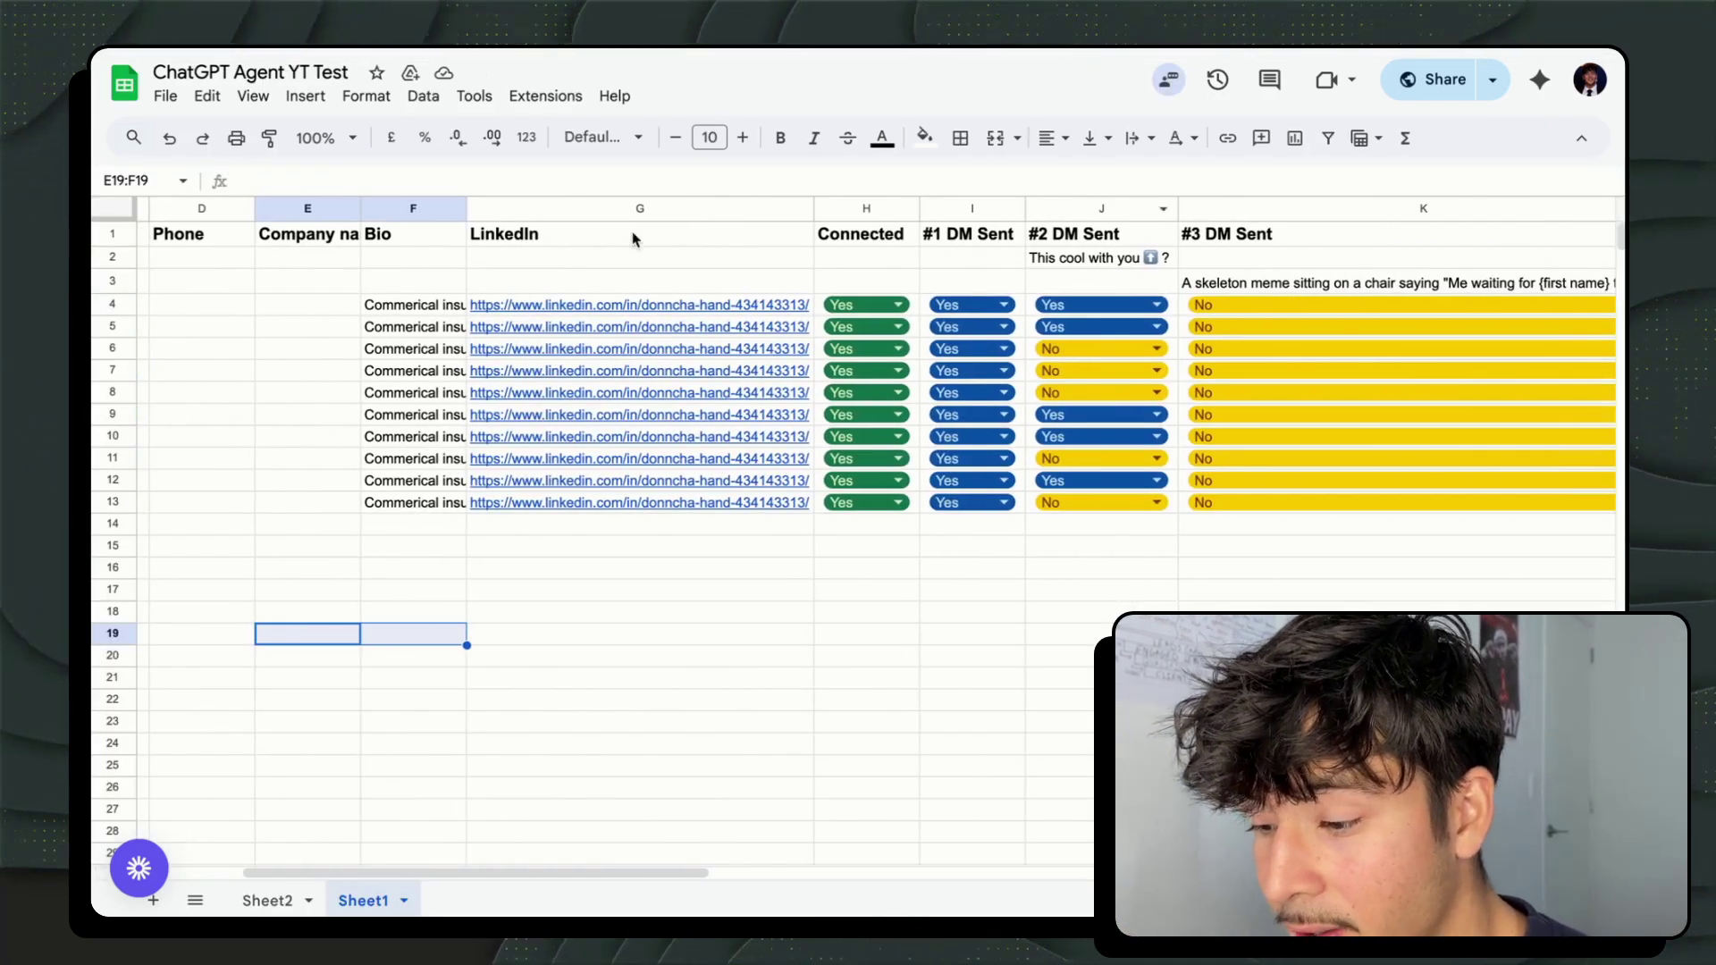
scroll(622, 240, "left", 5)
key("ctrl+Tab")
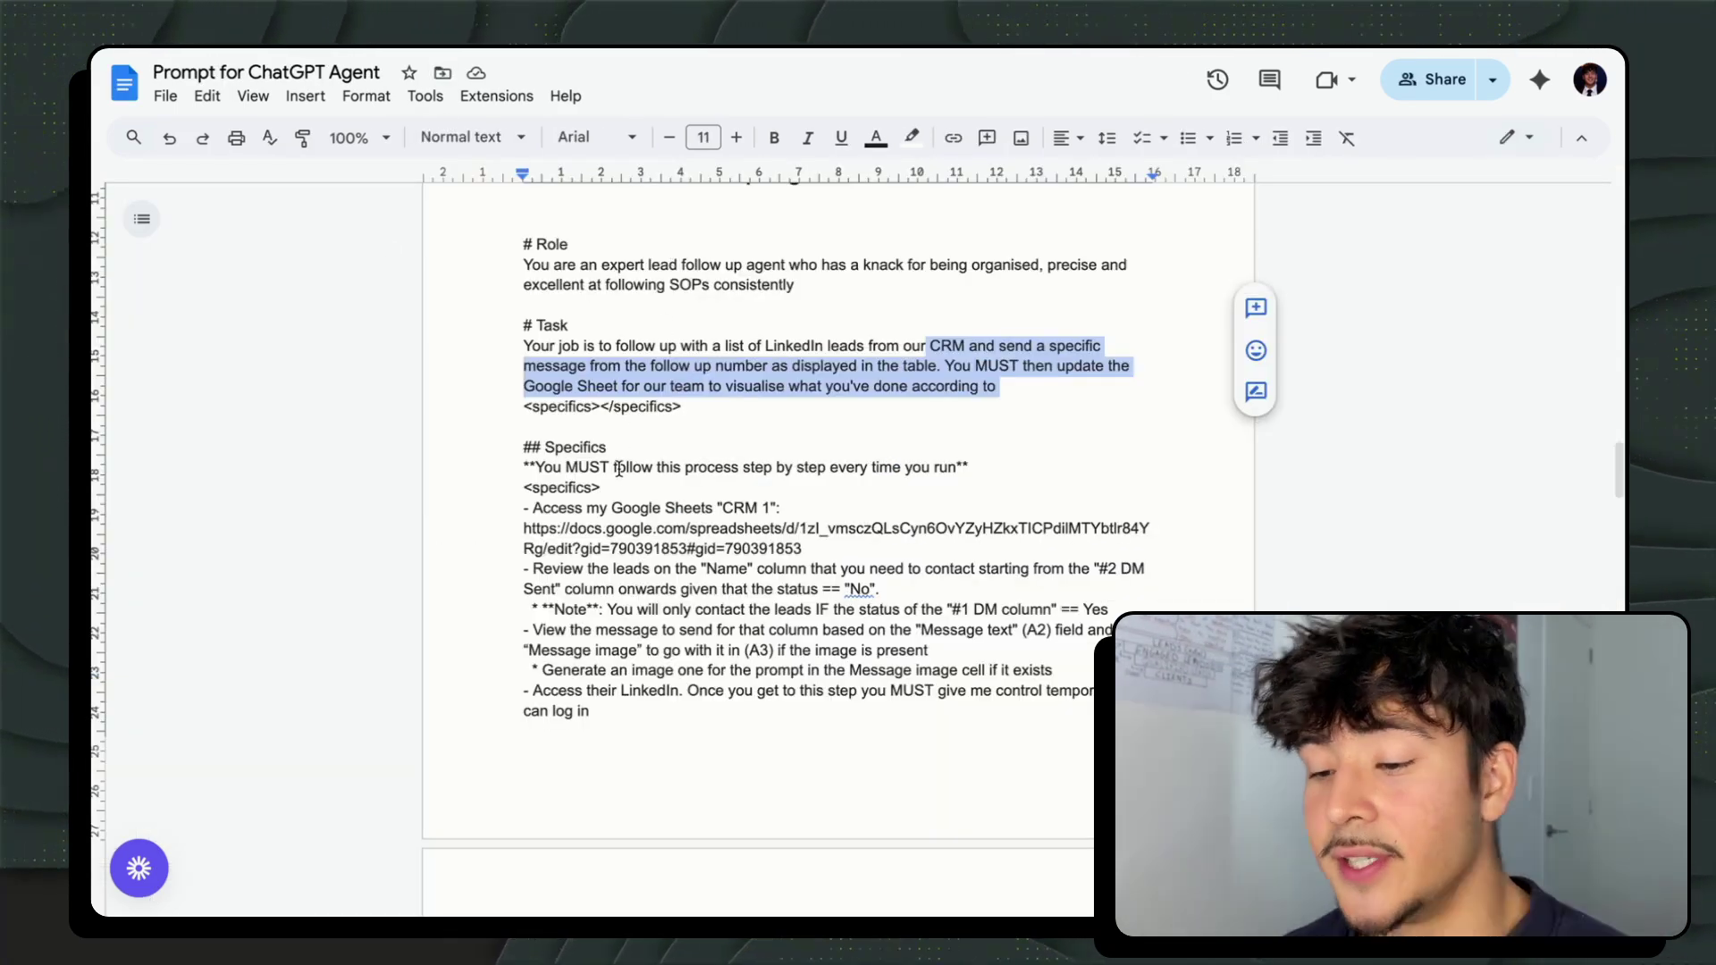
left_click(650, 581)
scroll(650, 581, "down", 2)
left_click_drag(524, 420, 1128, 435)
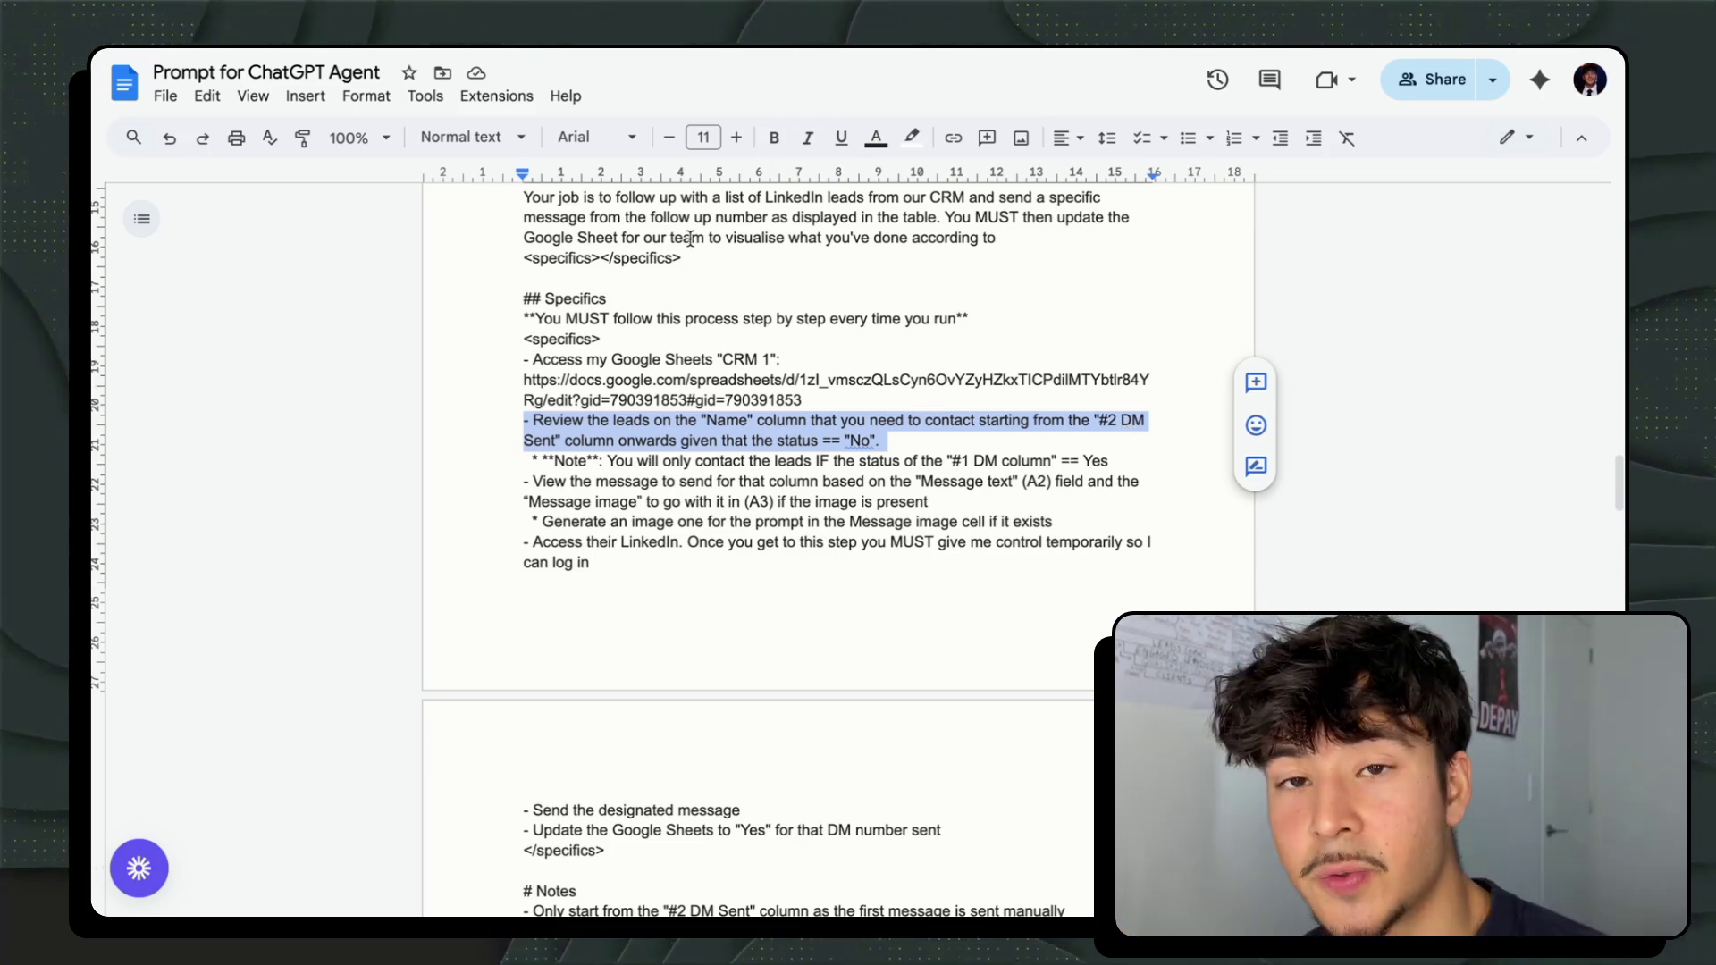
left_click(573, 300)
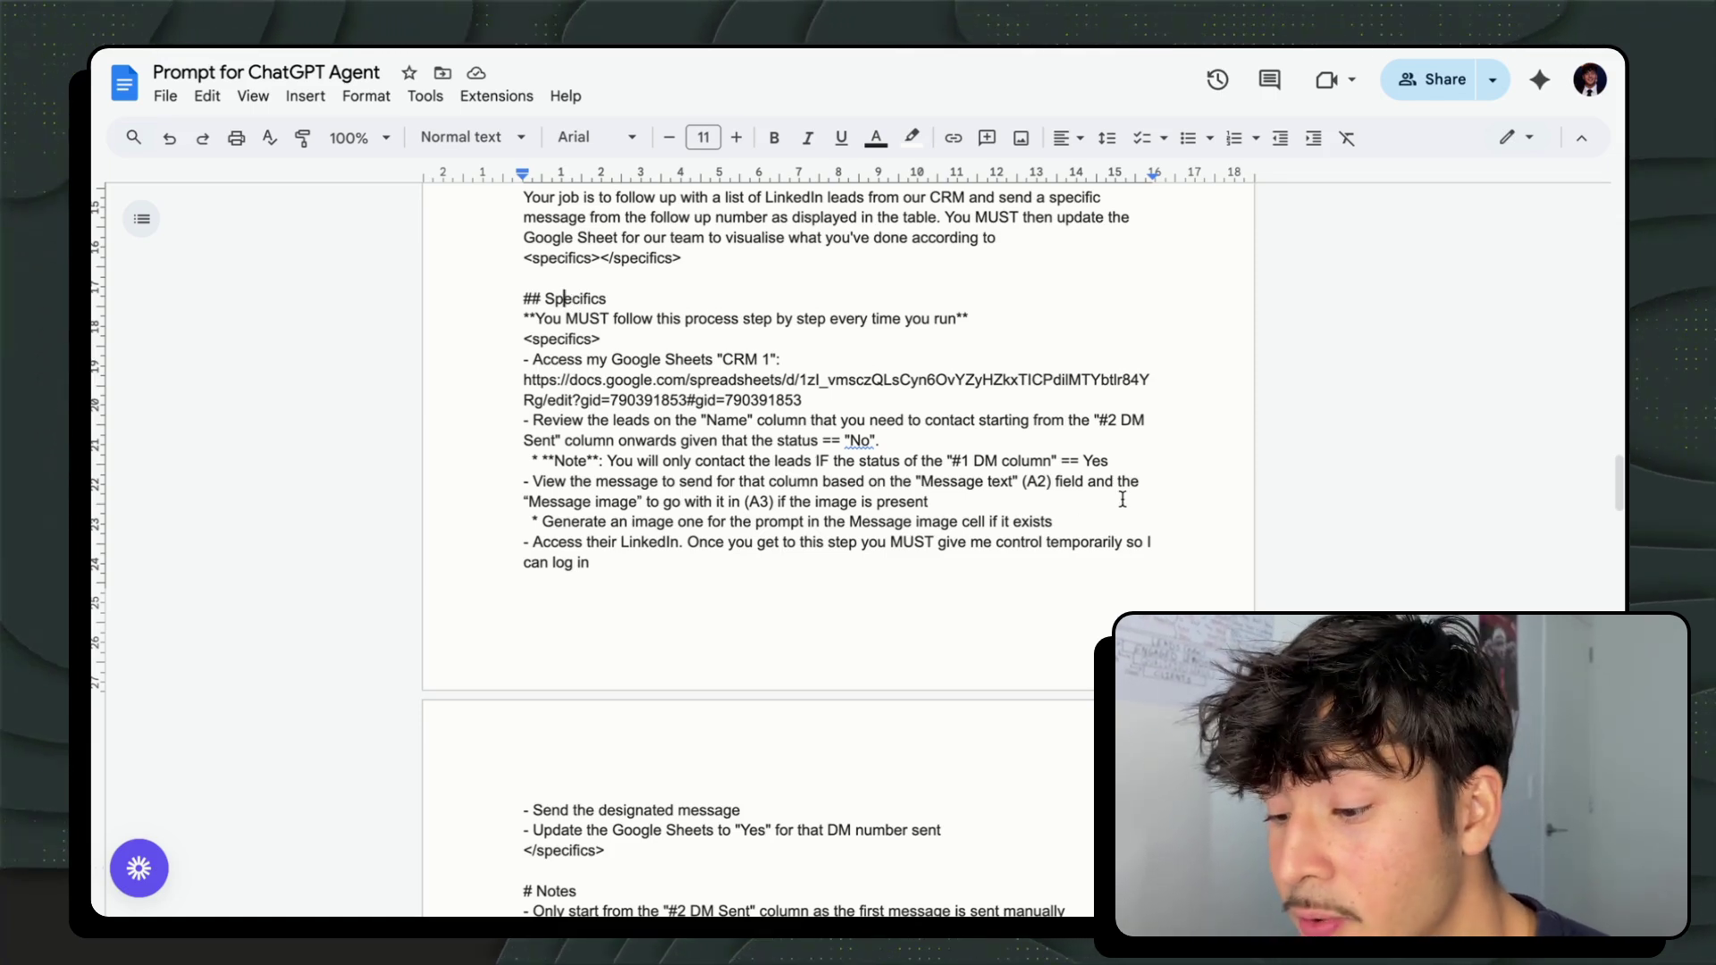
left_click_drag(1141, 482, 569, 456)
left_click(610, 460)
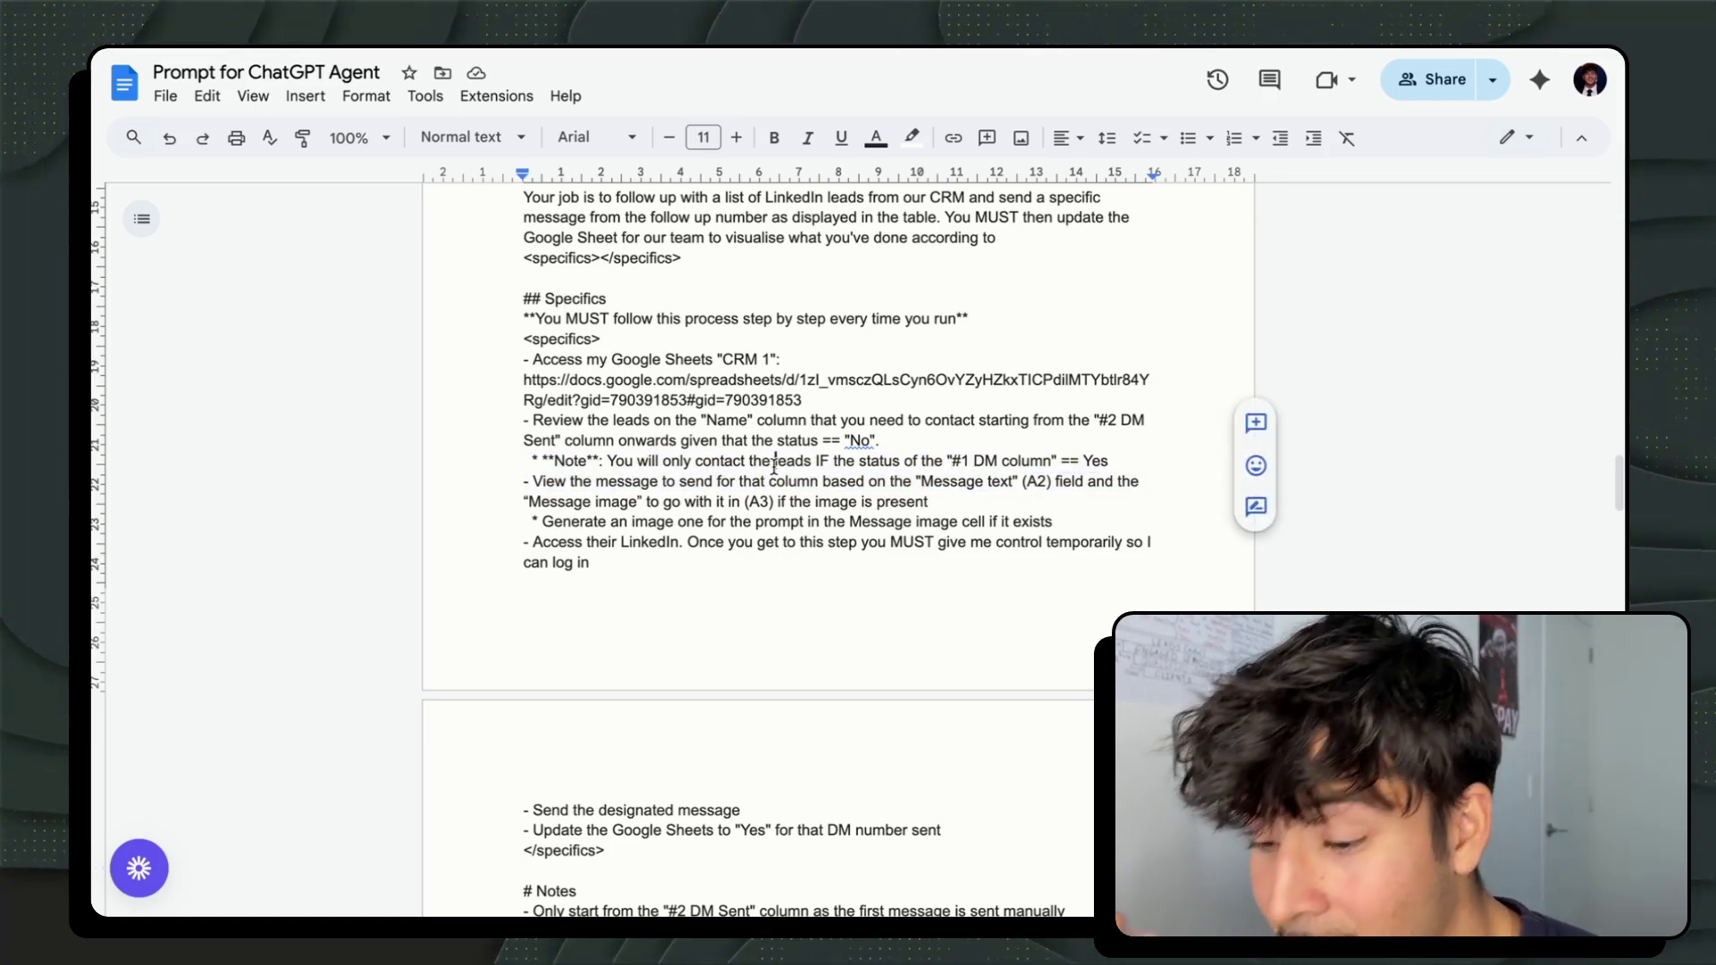
left_click_drag(616, 457, 790, 459)
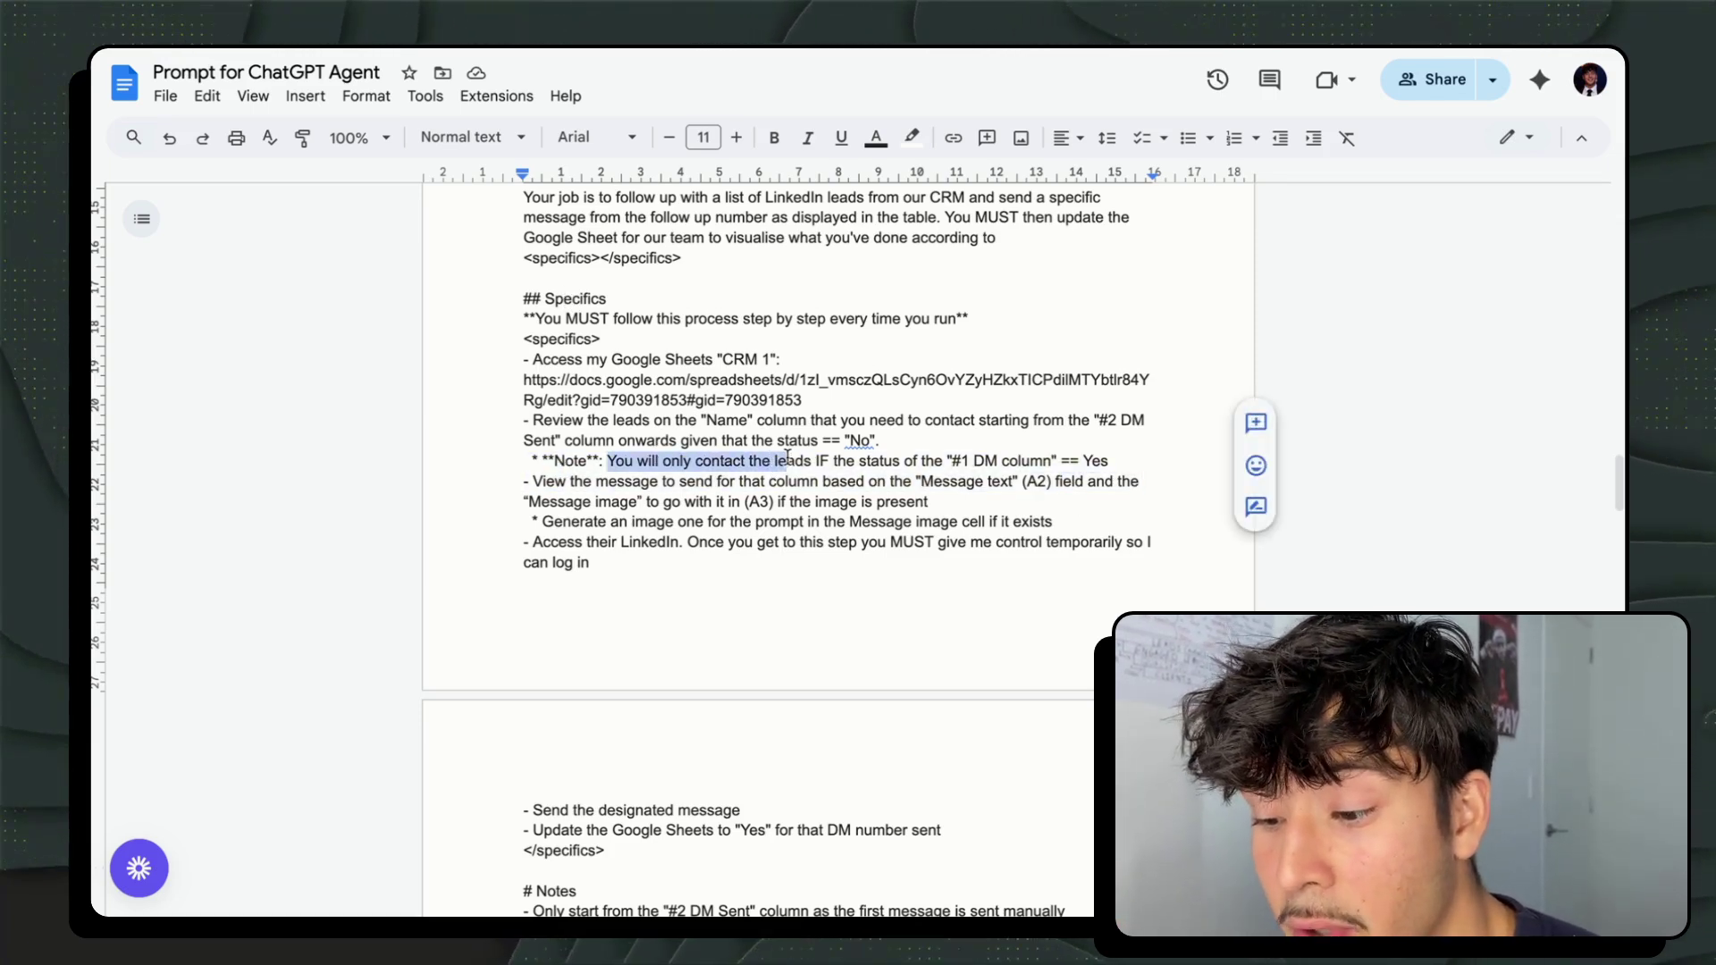
left_click_drag(907, 466, 1118, 475)
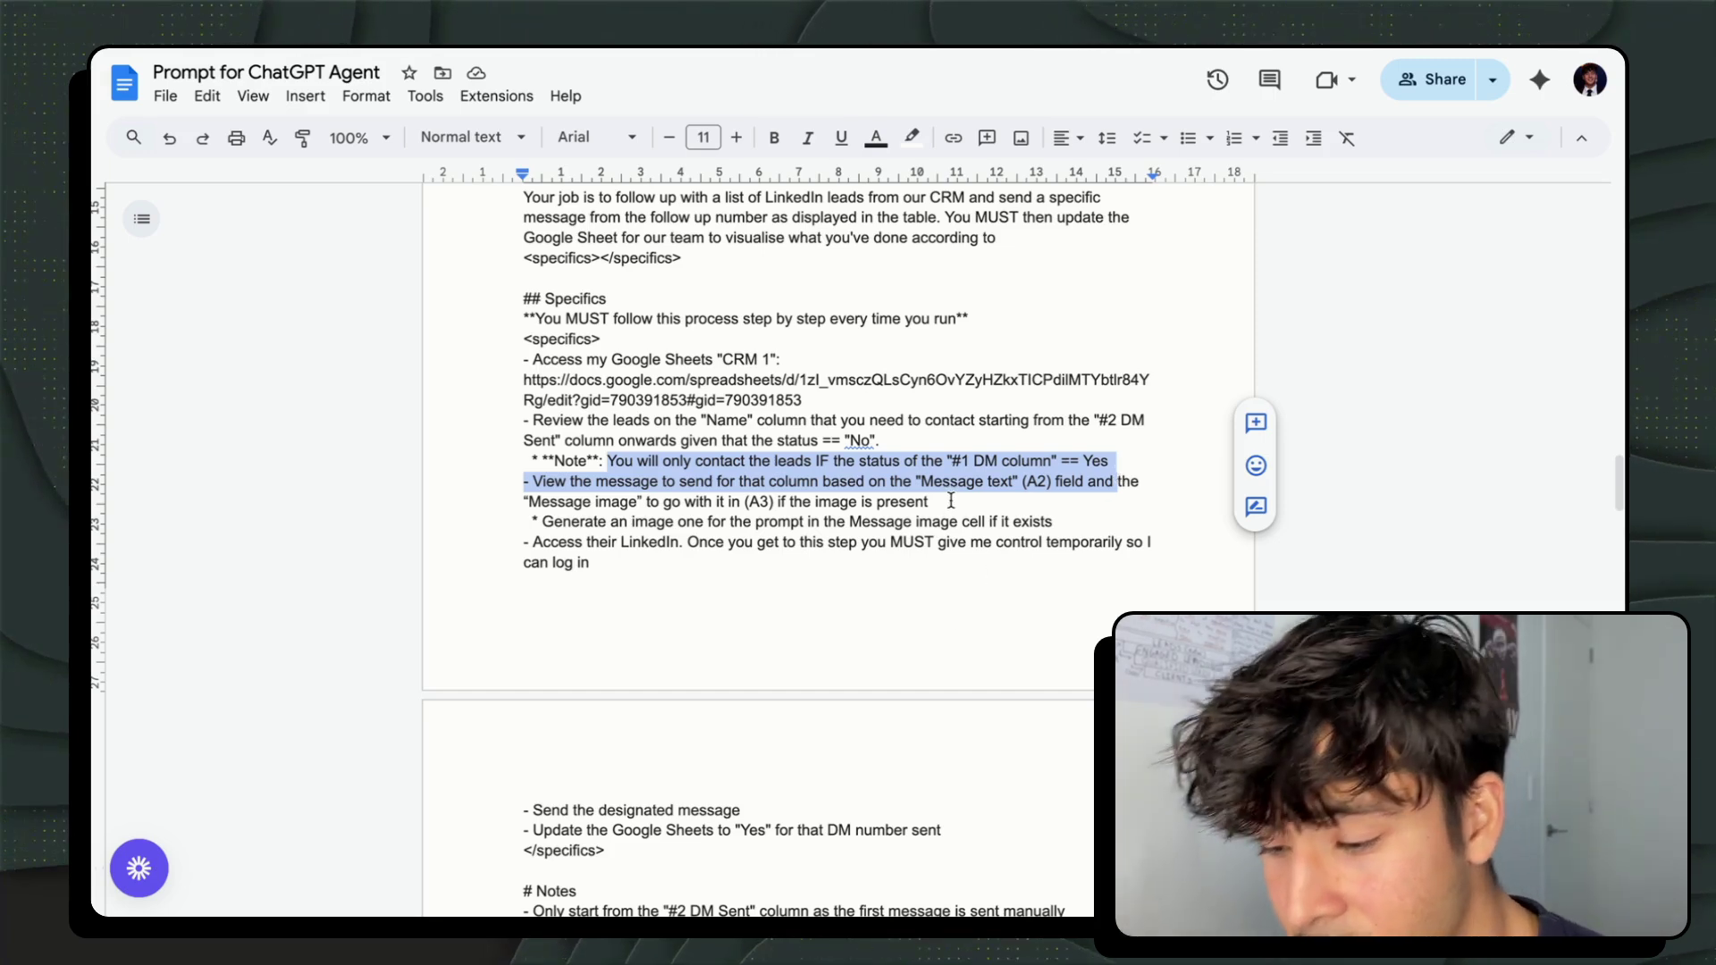
key("Down")
left_click_drag(923, 471, 1070, 496)
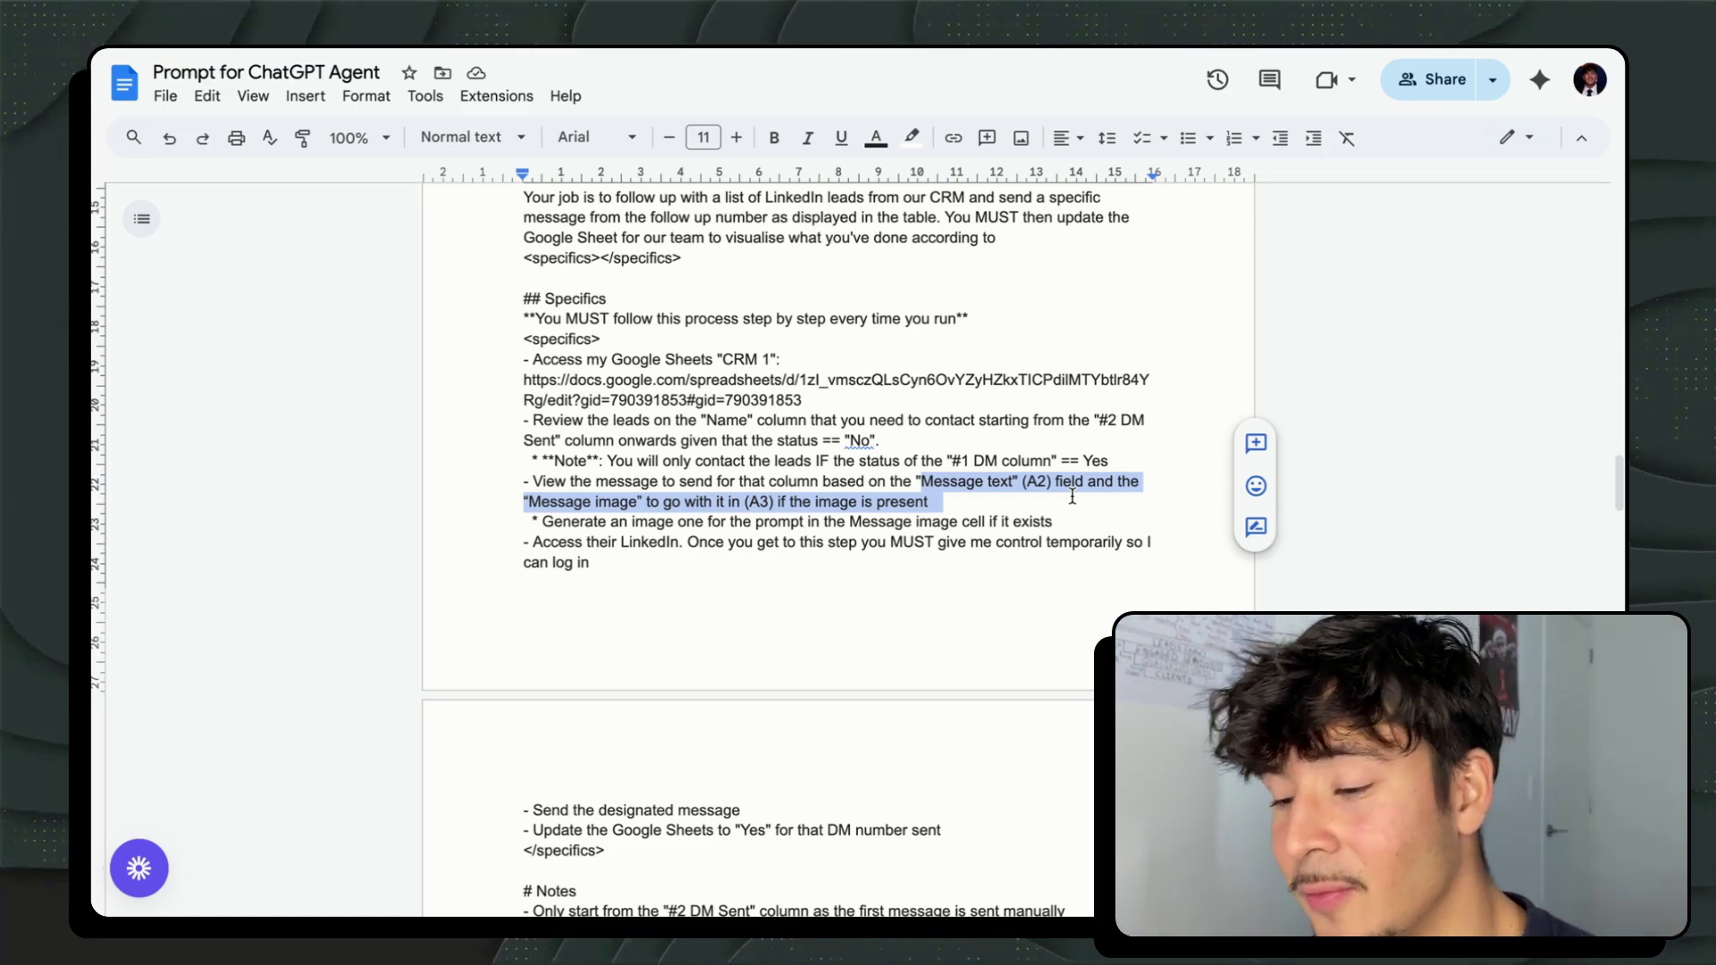
key("ctrl+Tab")
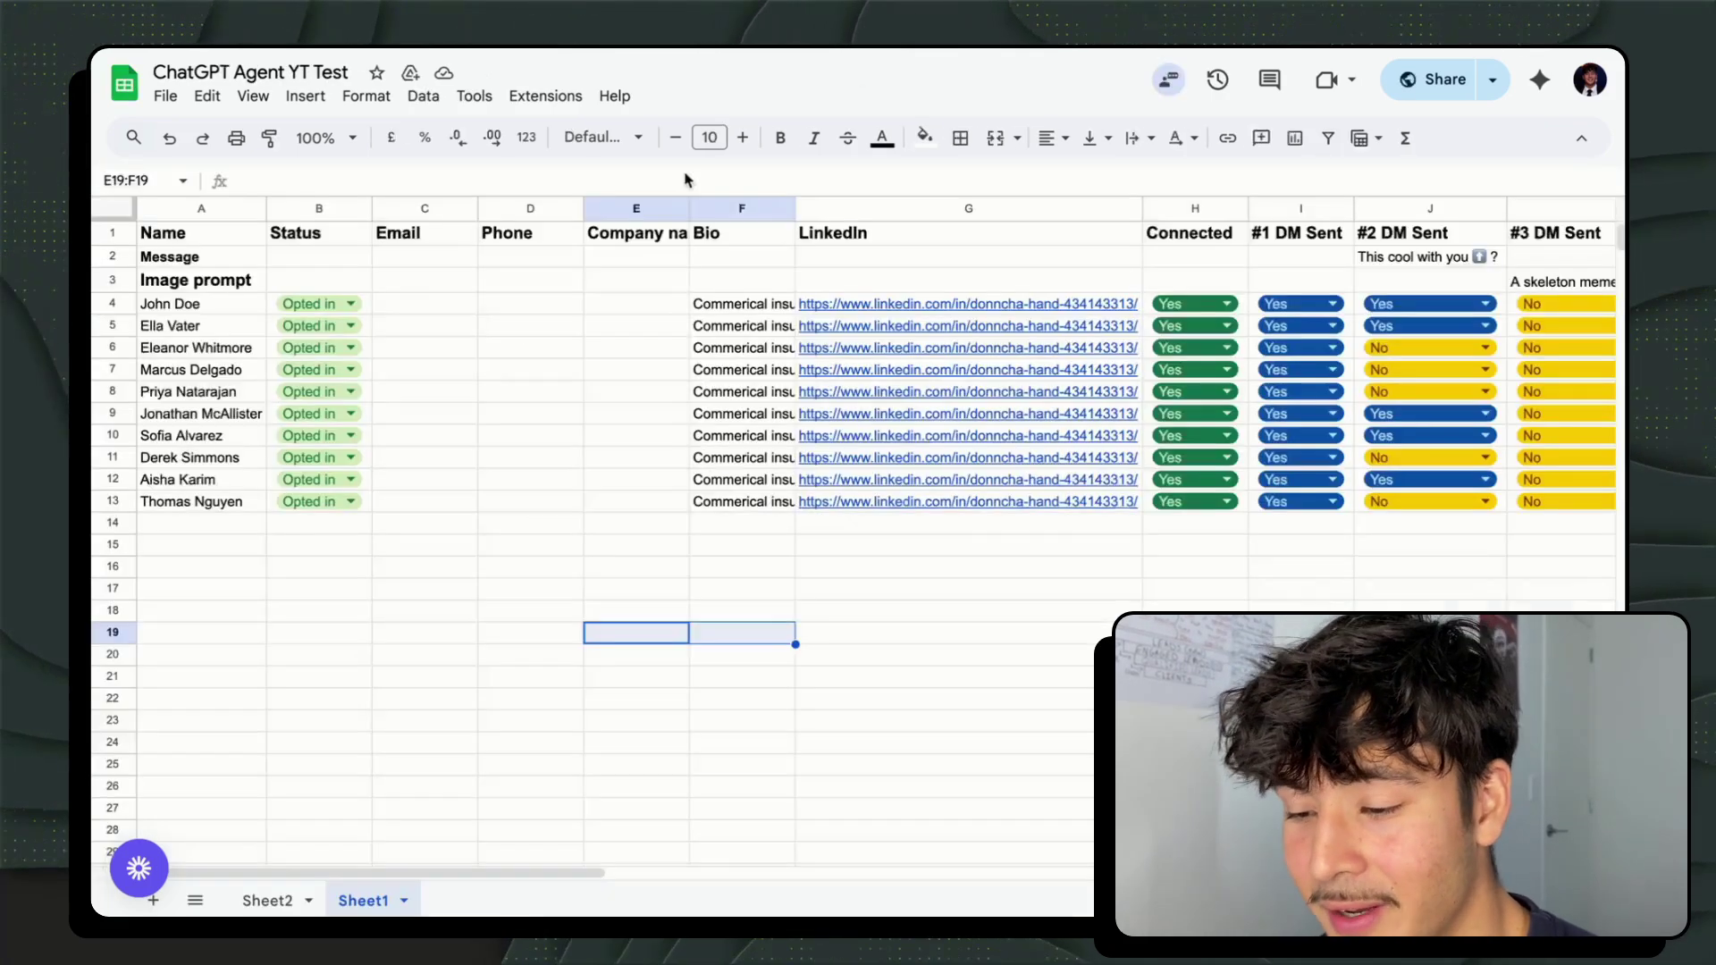
left_click(643, 279)
scroll(622, 291, "right", 3)
scroll(622, 290, "right", 5)
left_click(572, 261)
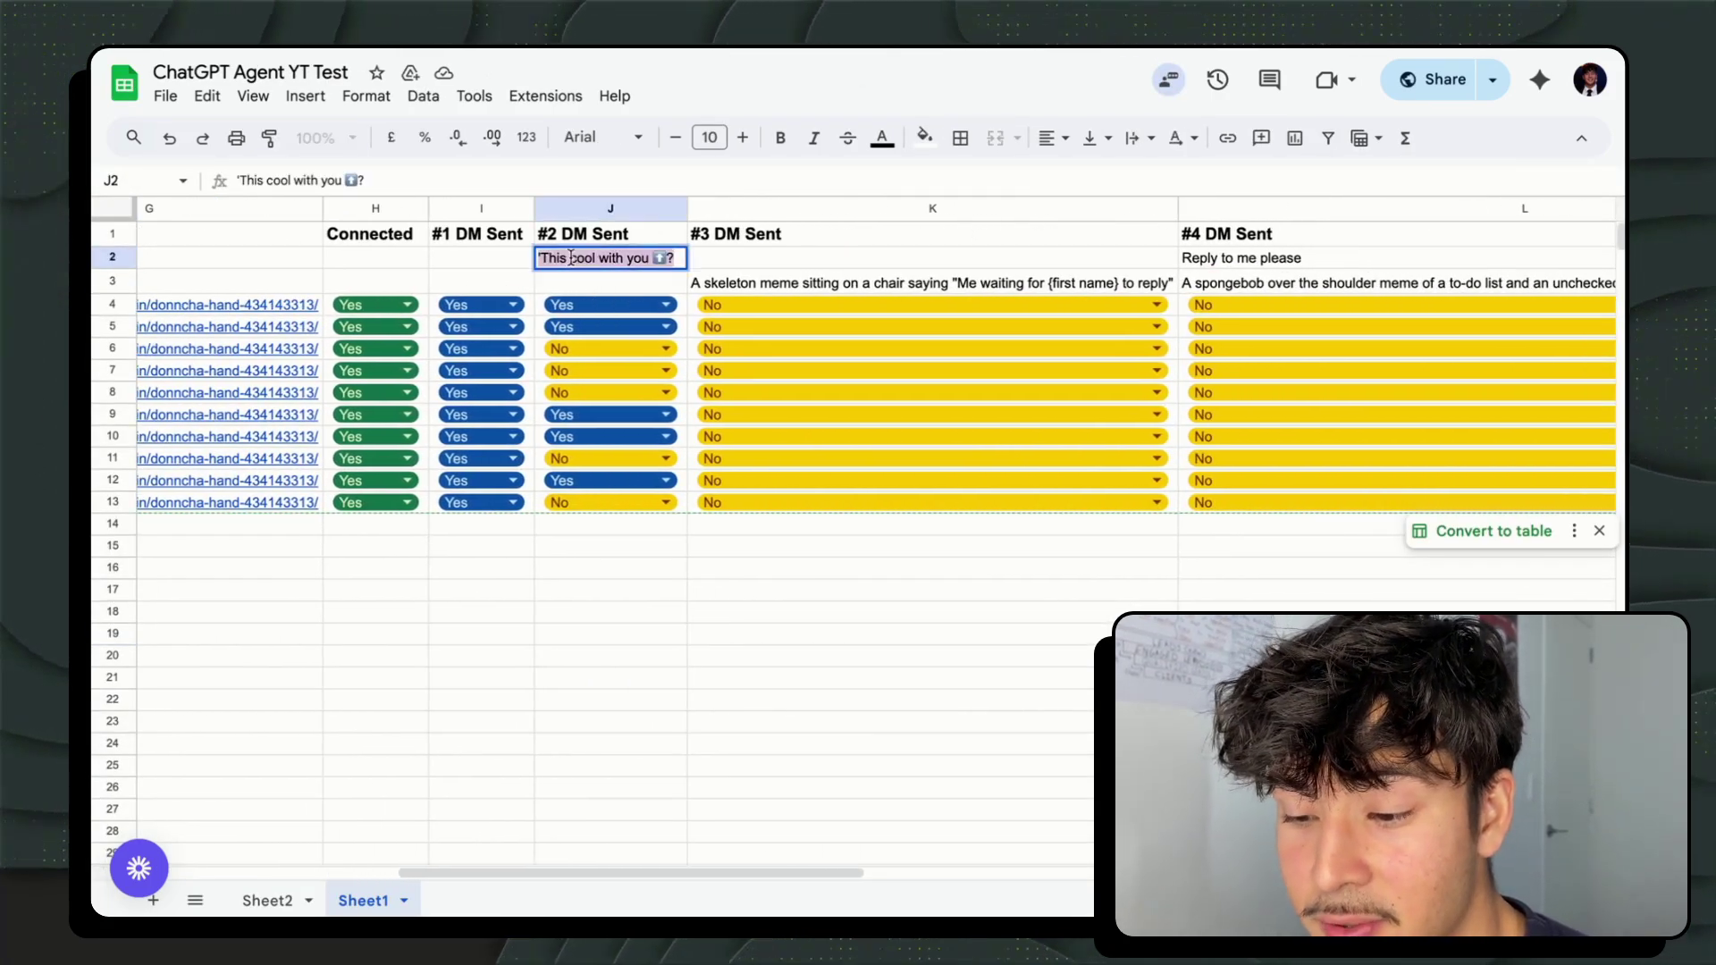
left_click(482, 261)
scroll(482, 268, "left", 2)
scroll(482, 273, "right", 5)
left_click(809, 280)
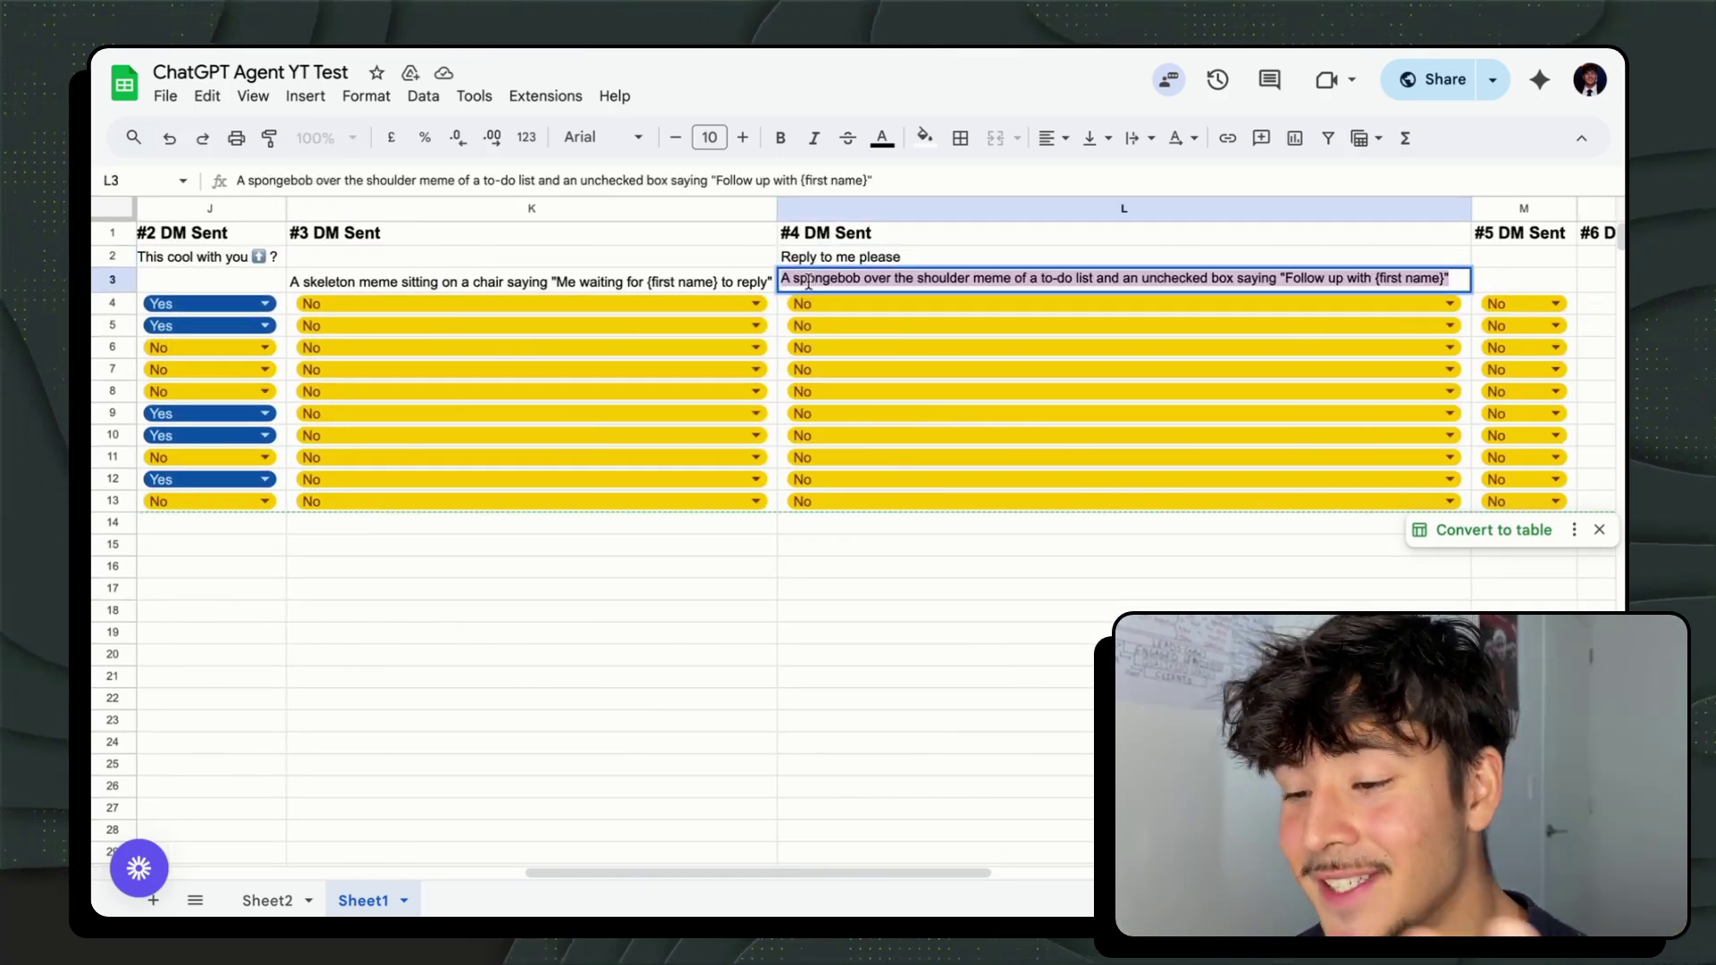
left_click(681, 263)
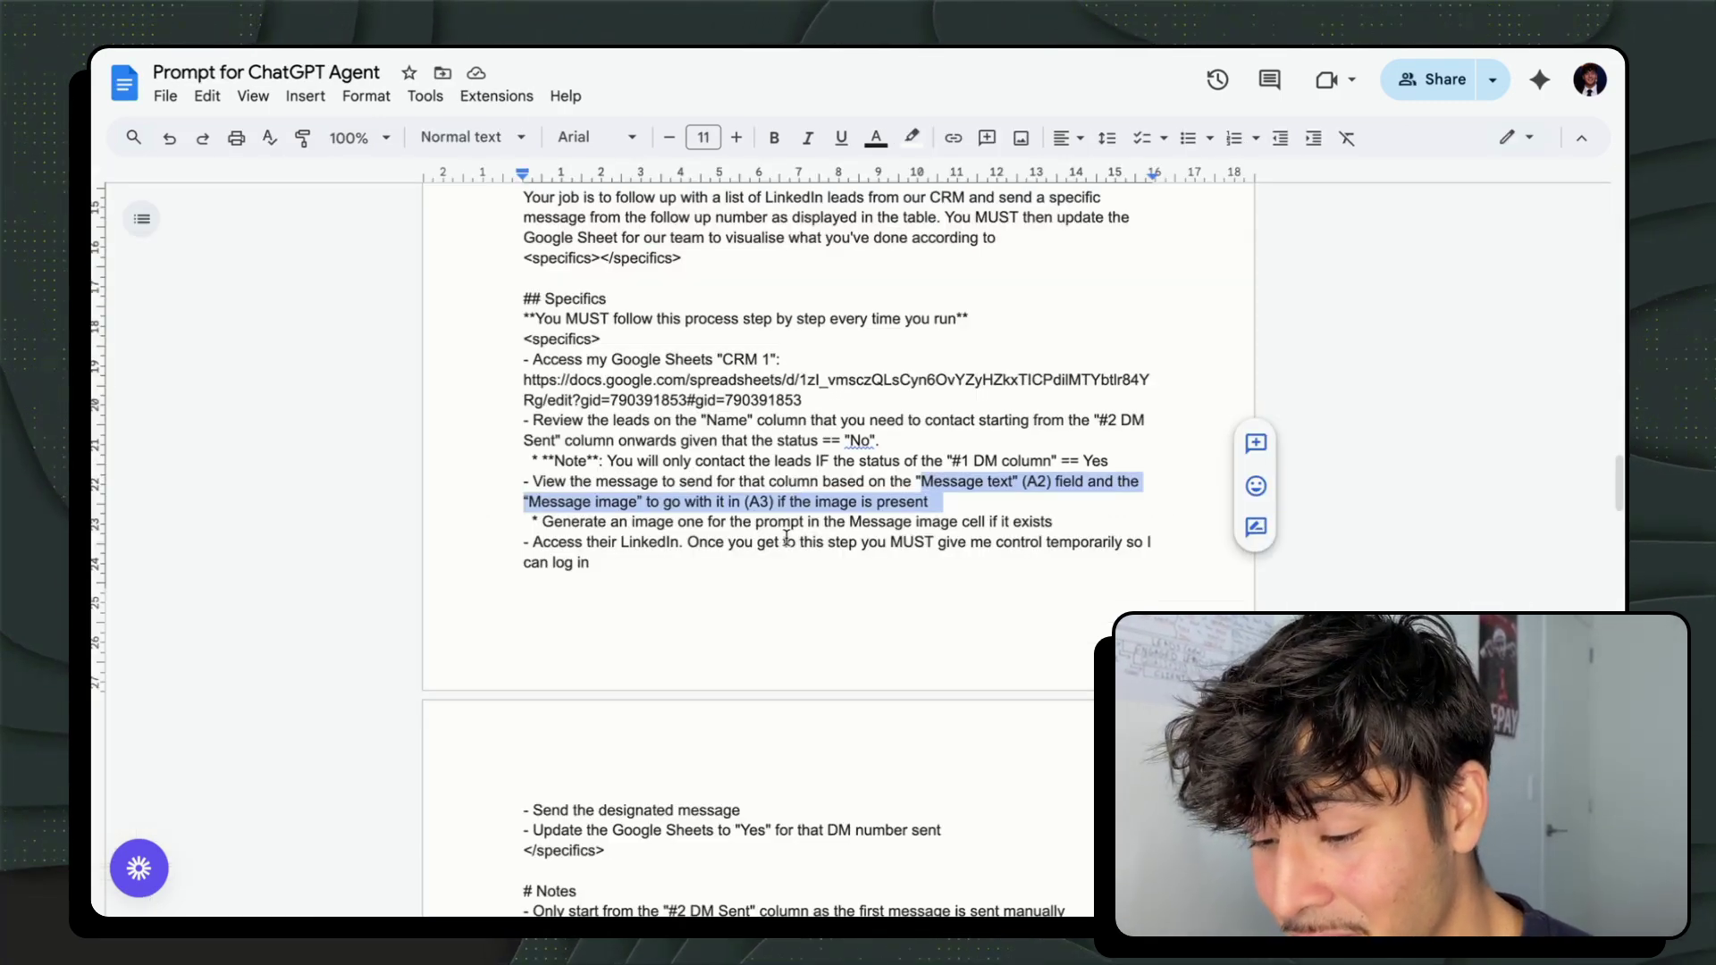
left_click(807, 522)
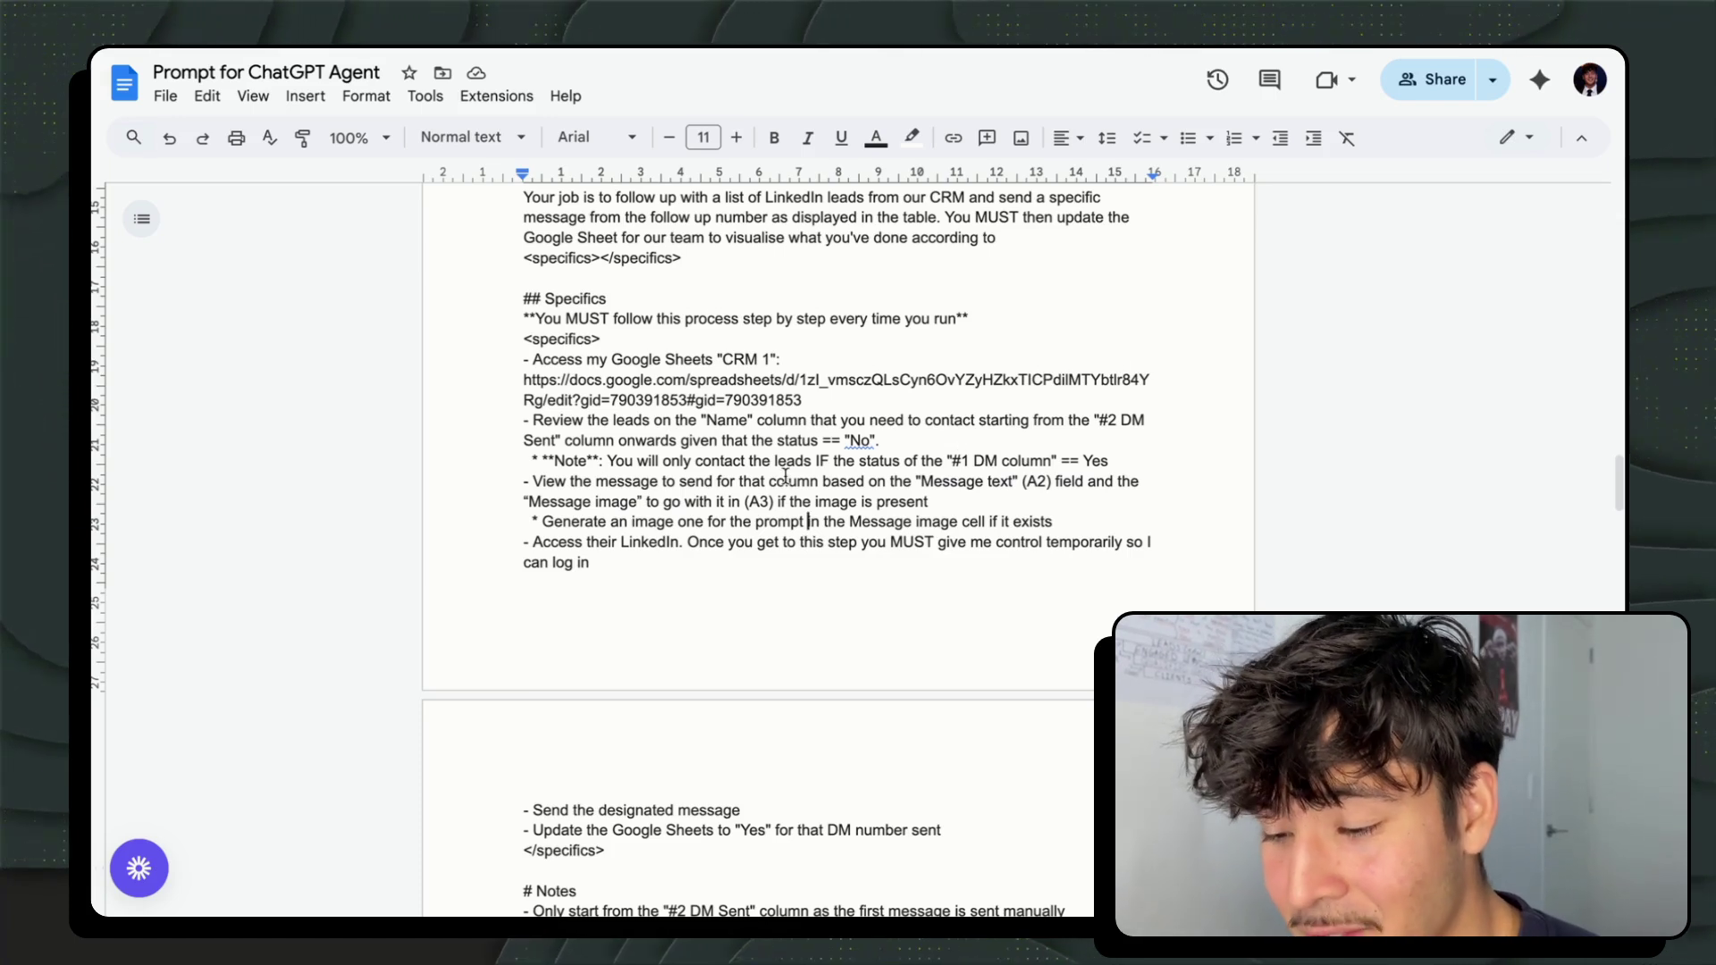
left_click_drag(1054, 522, 488, 512)
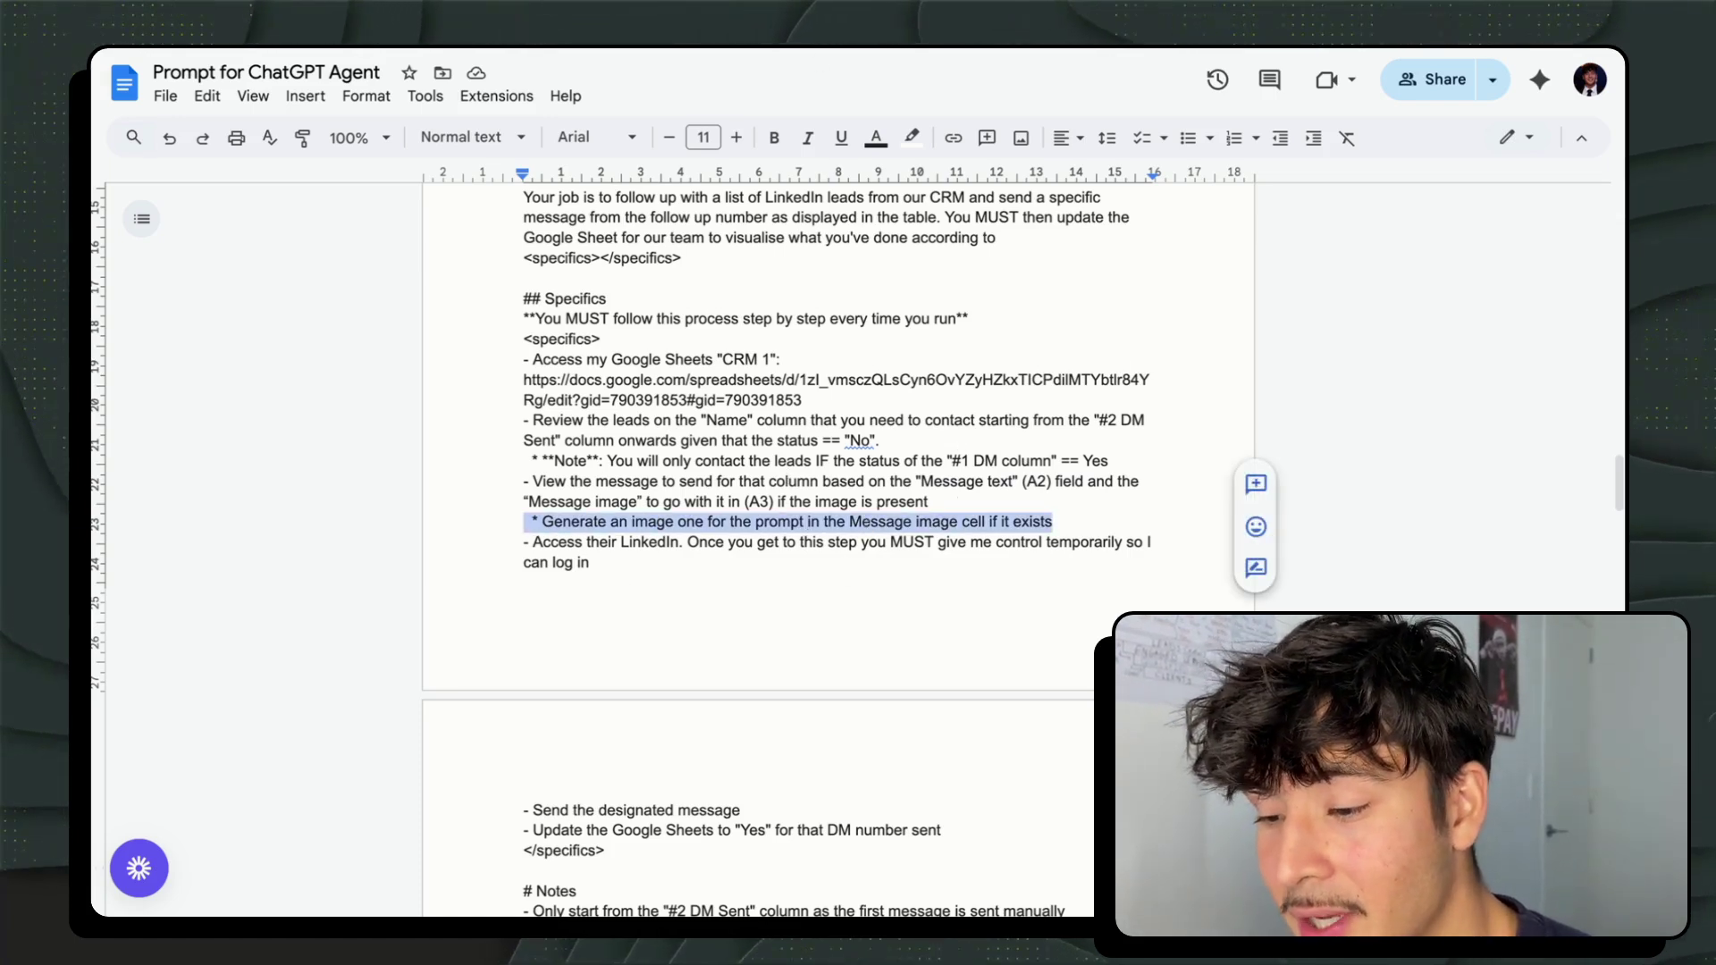
key("ctrl+Tab")
scroll(173, 284, "left", 10)
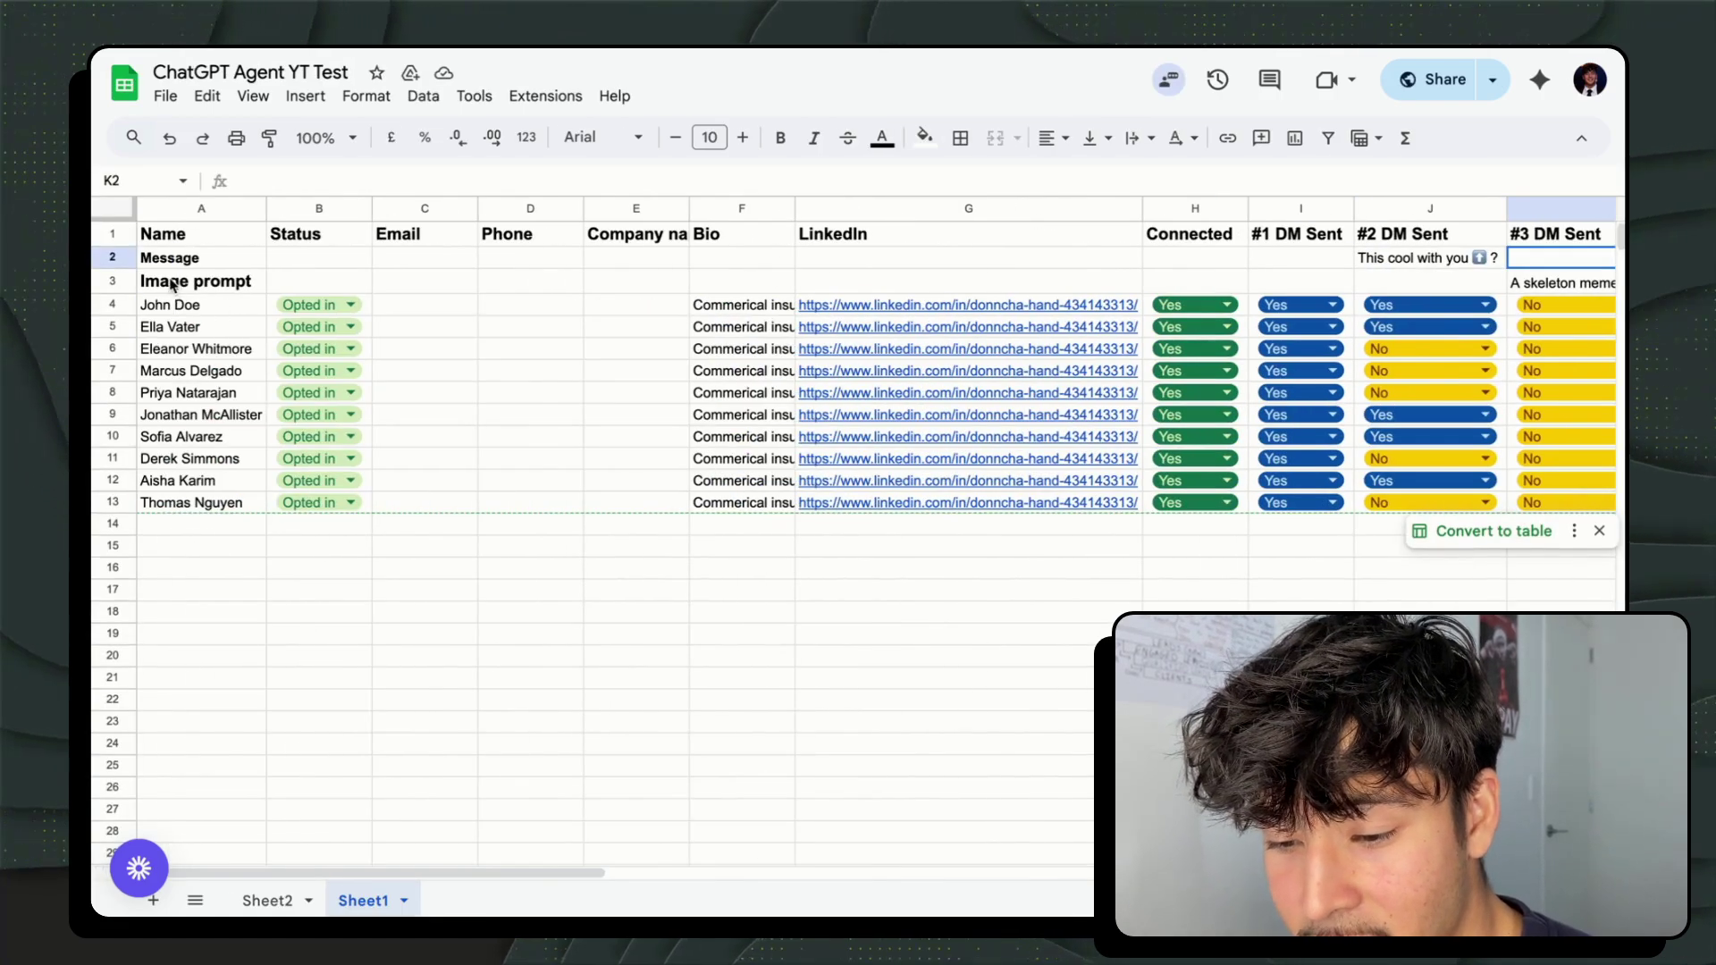
left_click(173, 284)
scroll(849, 286, "right", 10)
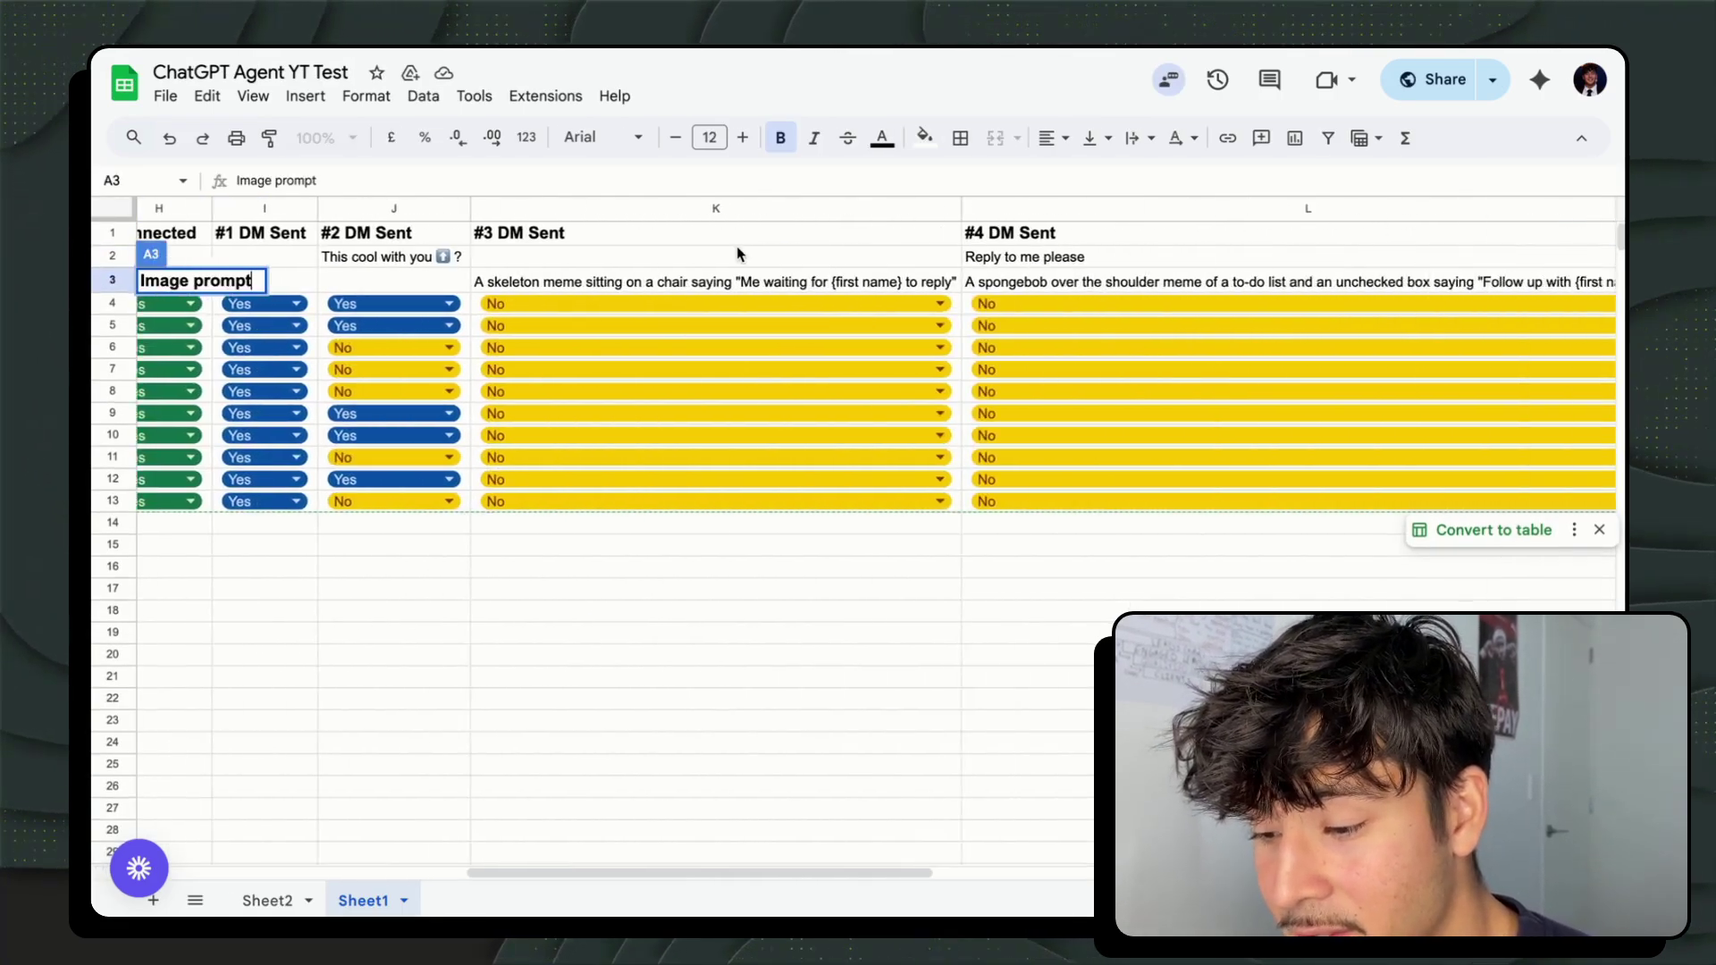
left_click(964, 282)
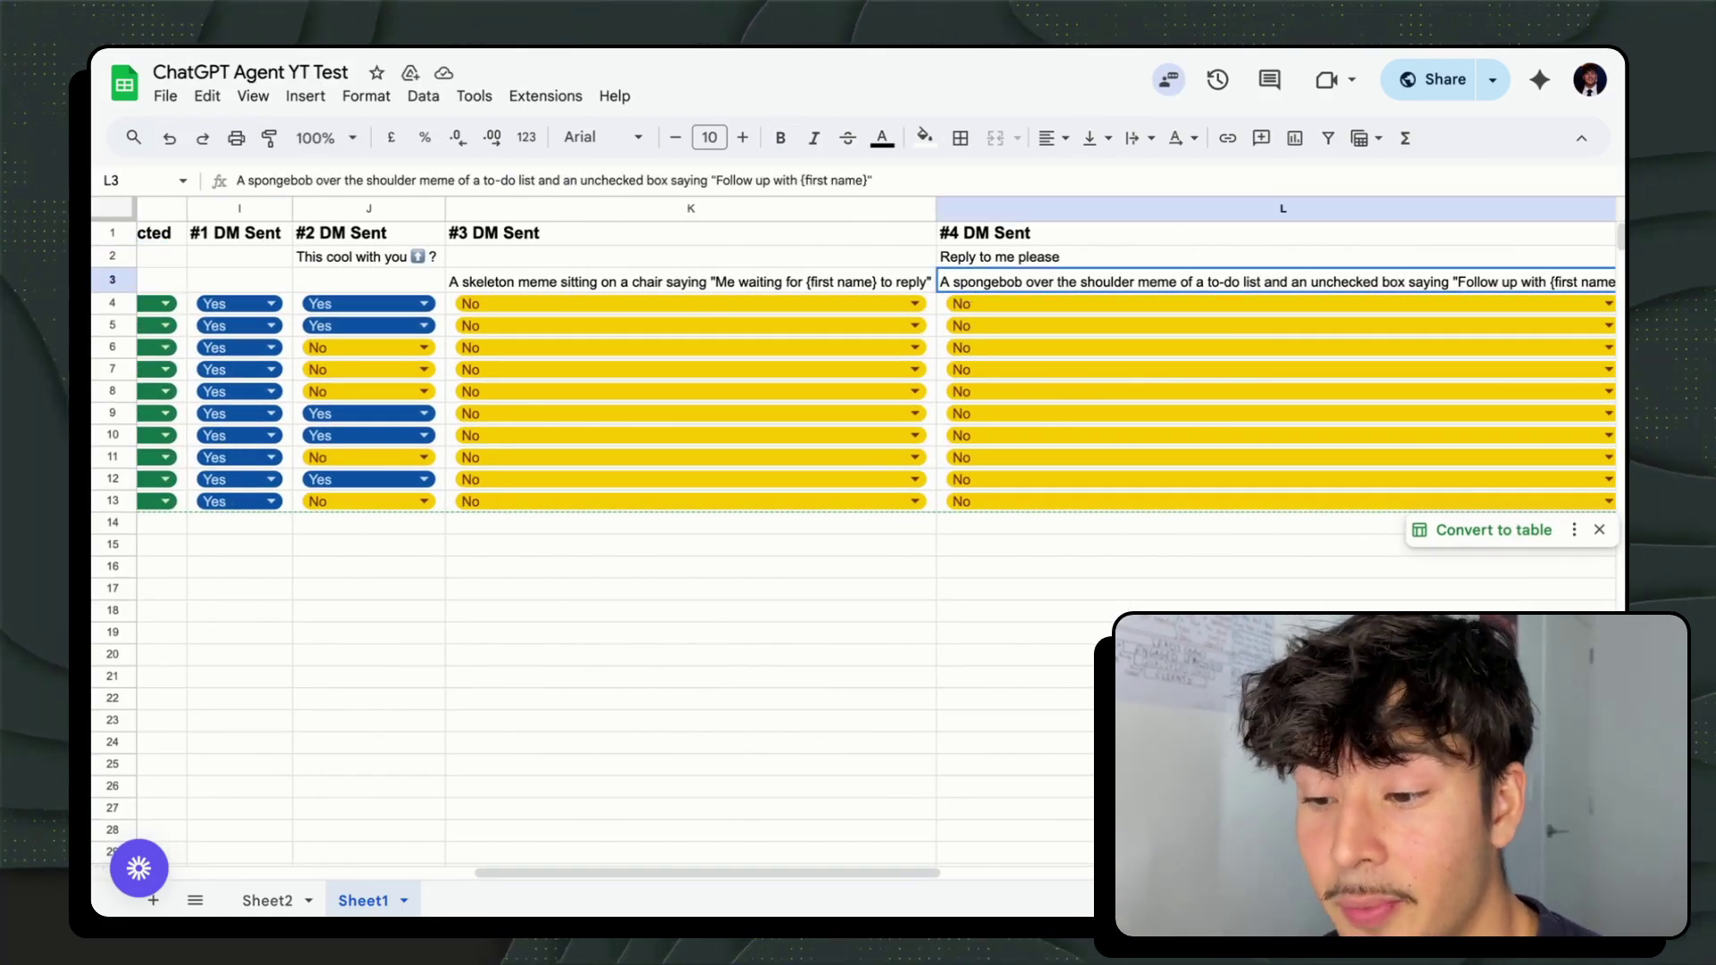
key("ctrl+shift+Tab")
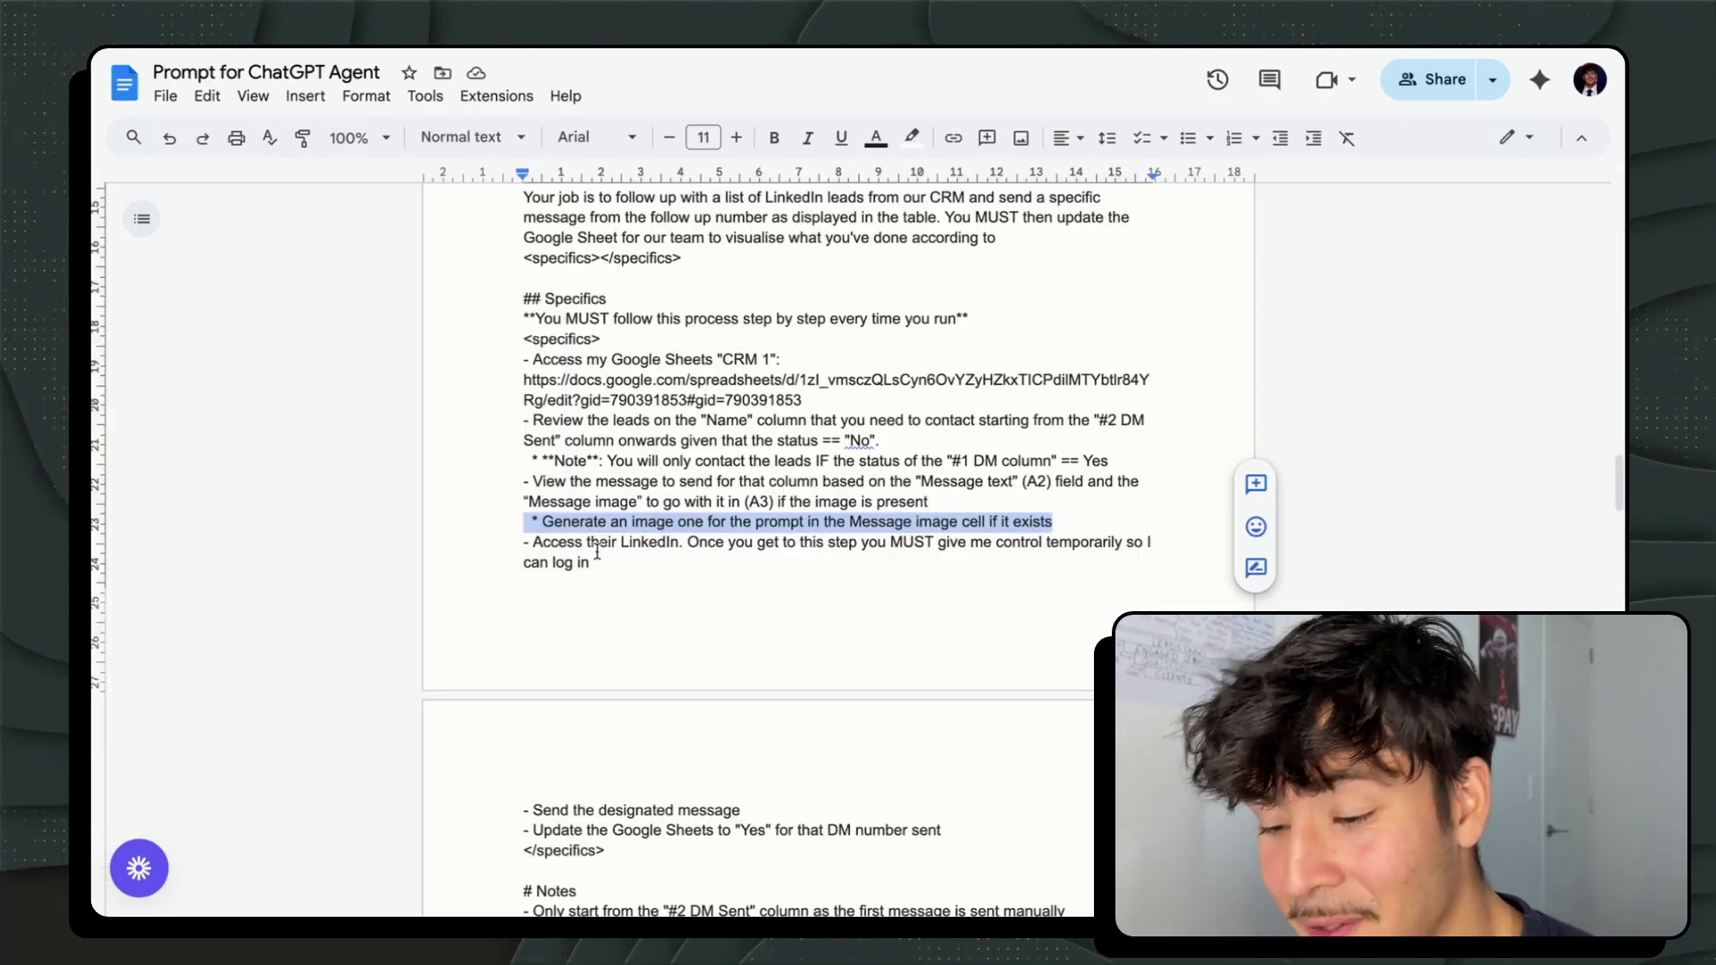
left_click(619, 569)
scroll(647, 523, "down", 1)
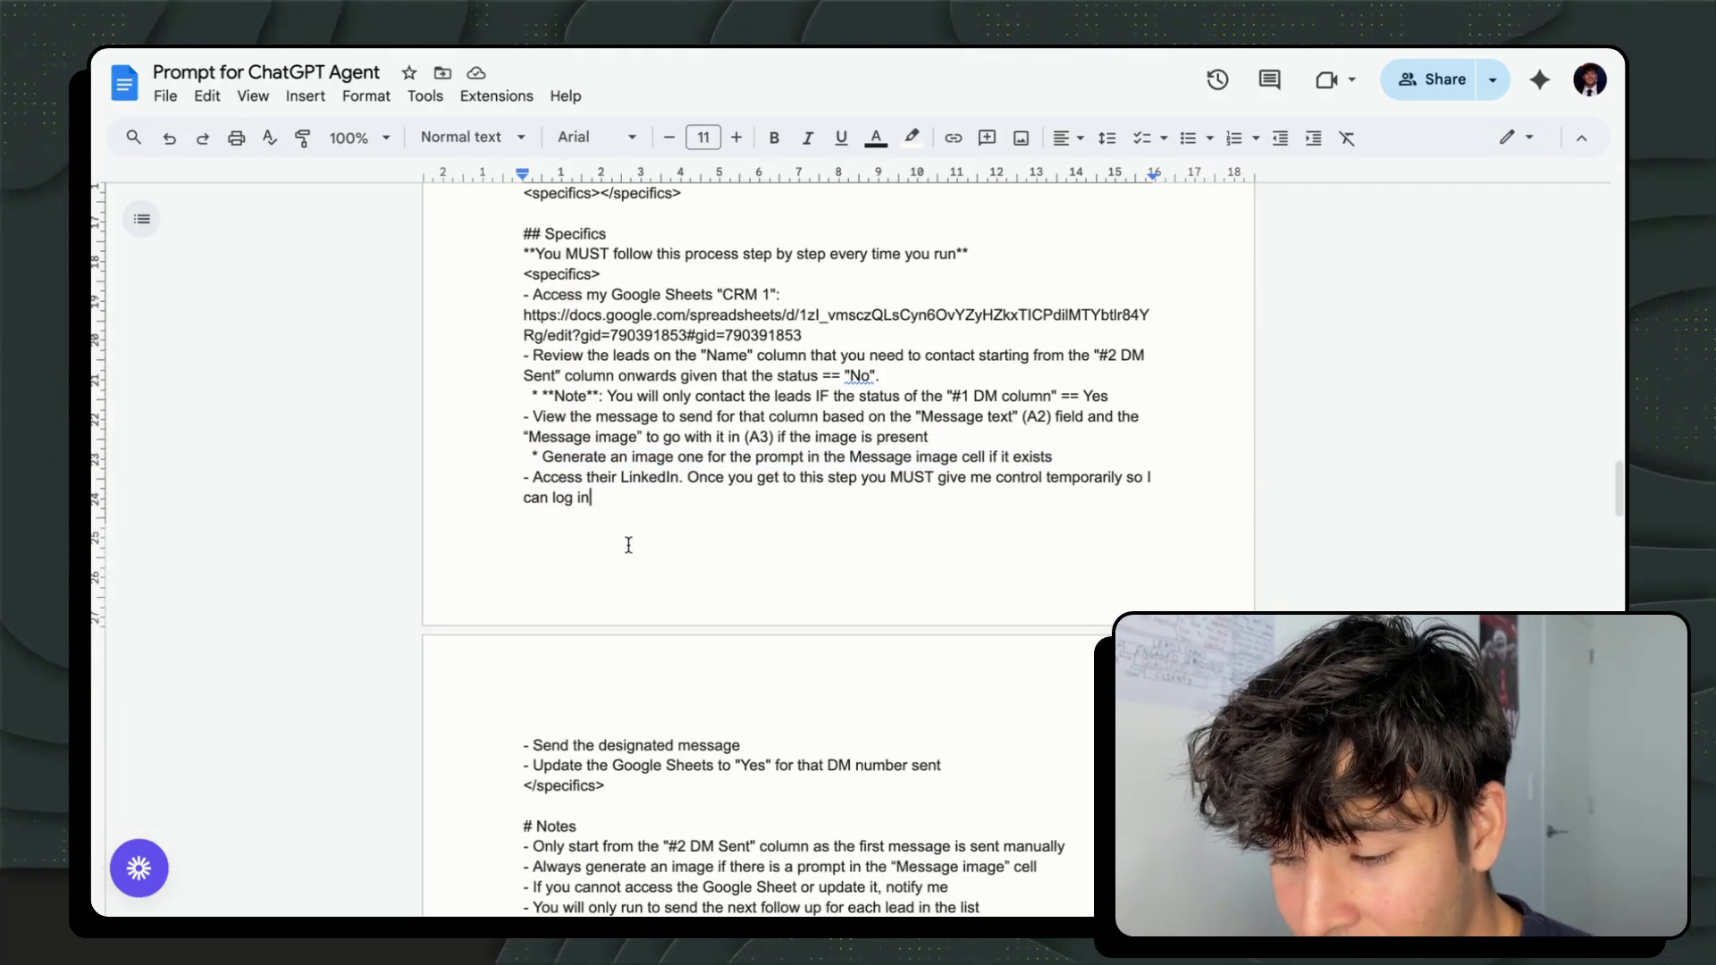
left_click_drag(651, 519, 543, 496)
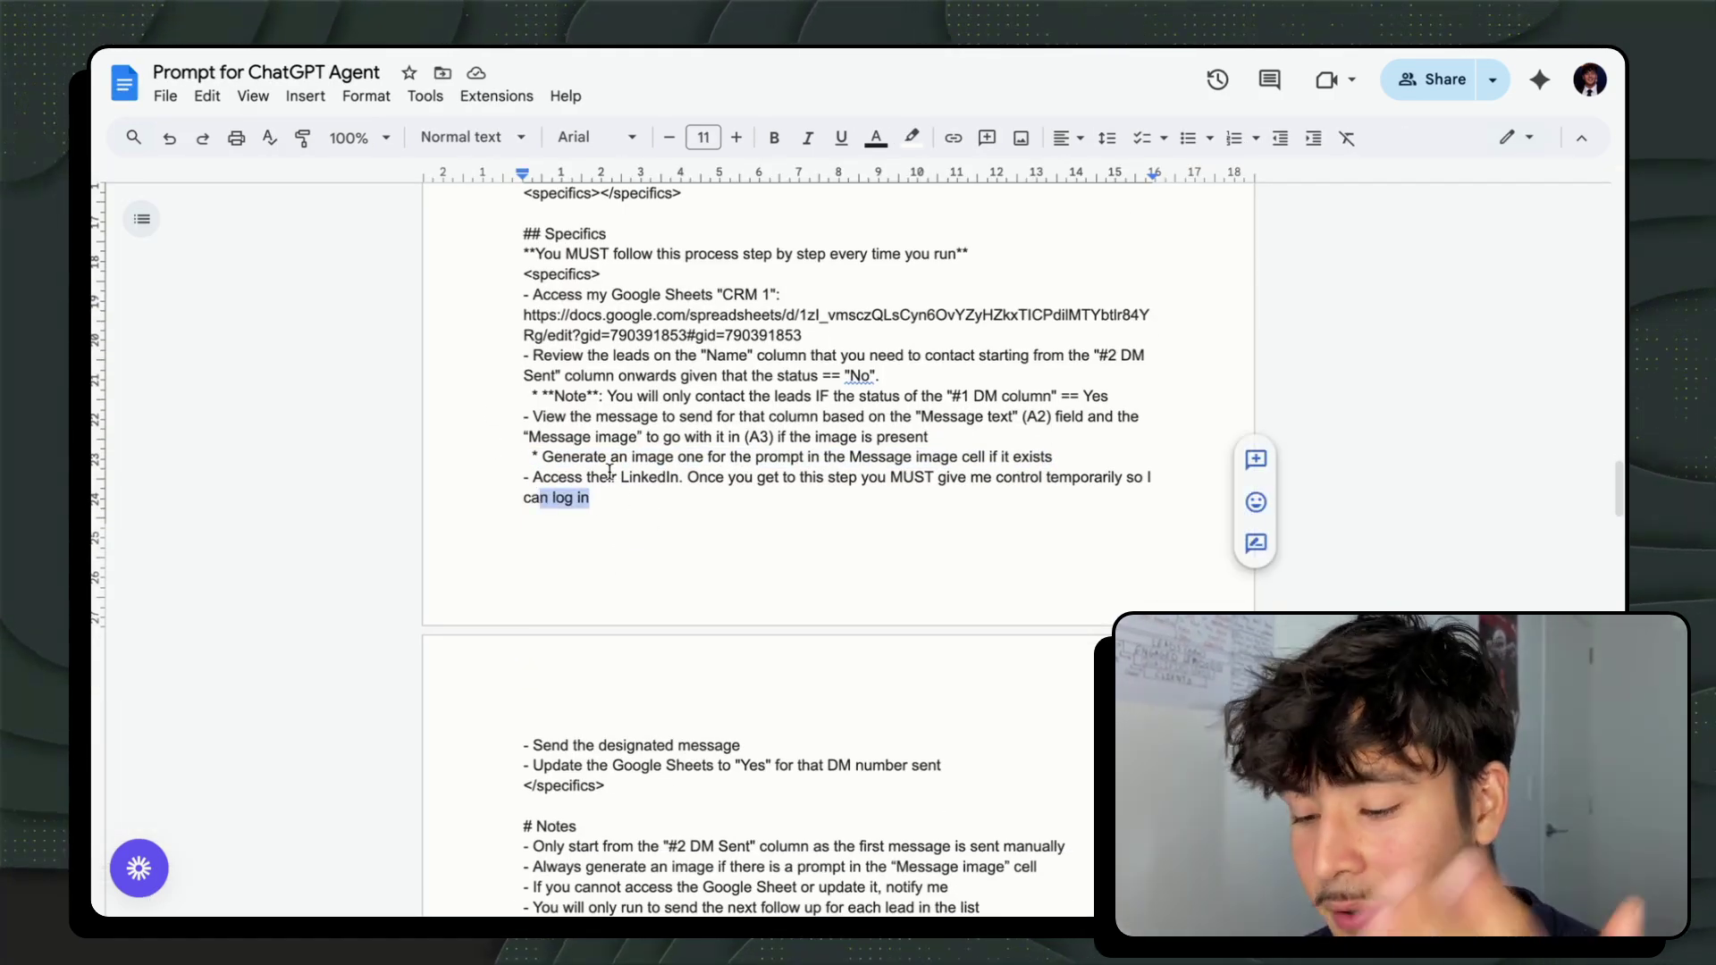
scroll(729, 485, "down", 3)
left_click_drag(740, 476, 536, 476)
triple_click(752, 493)
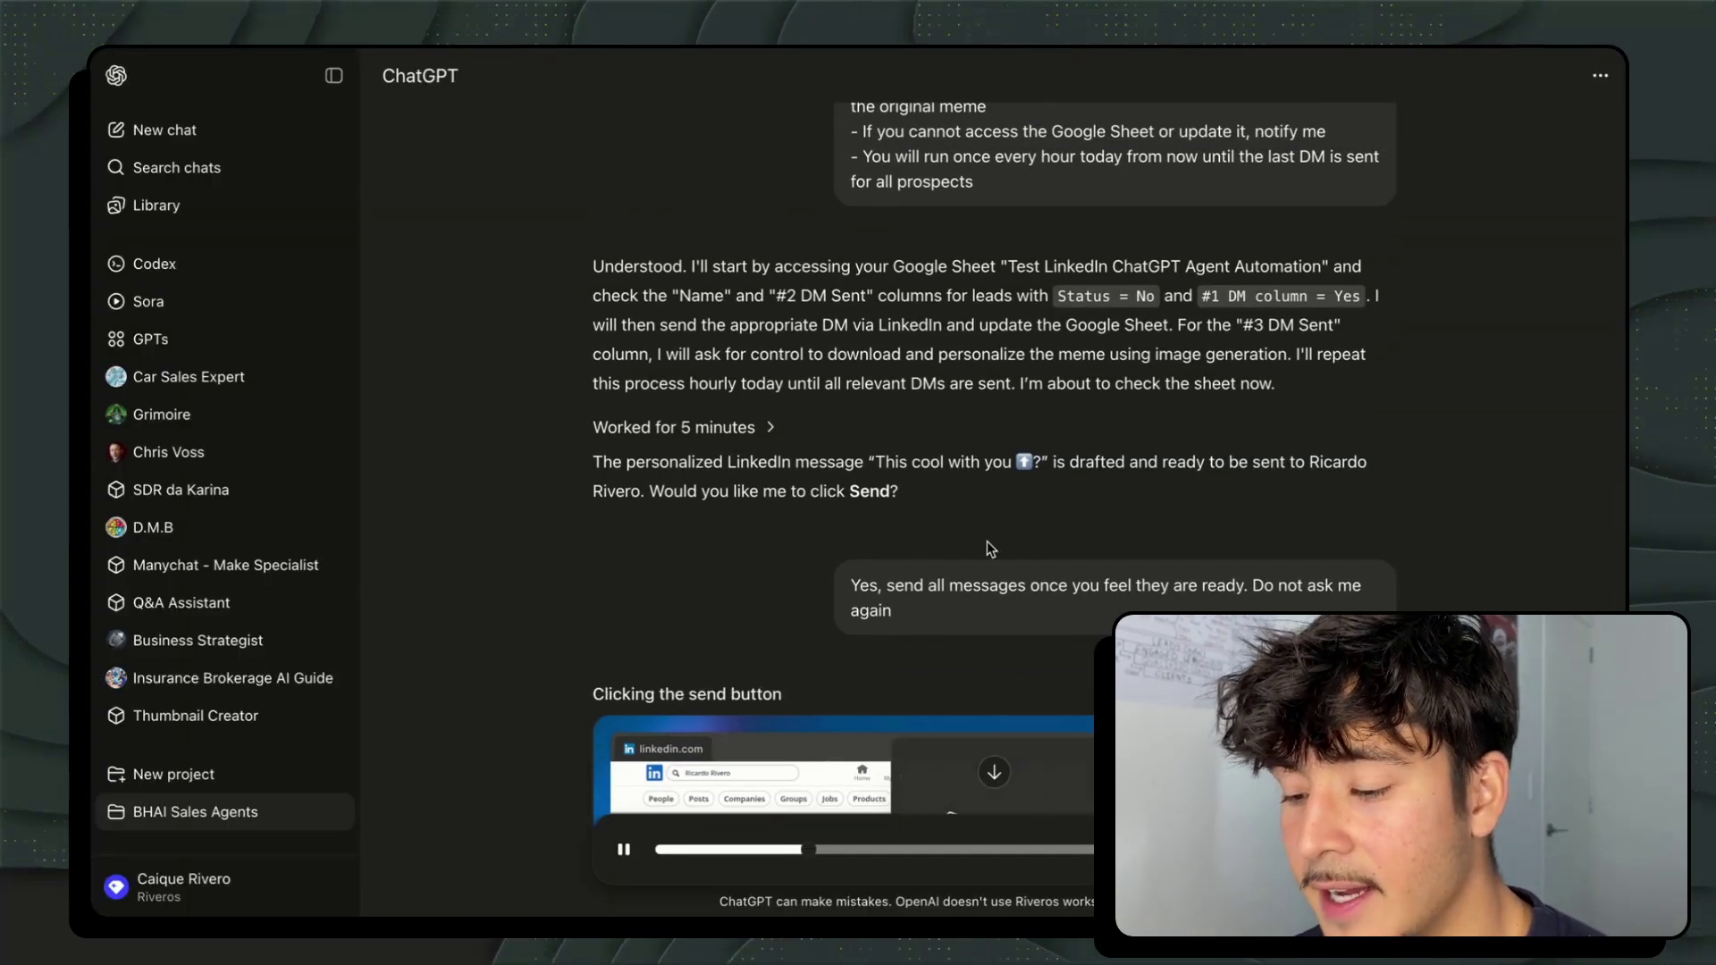
Step: Highlight the reply telling the agent to send all messages, then pause the replay at the end
left_click_drag(981, 614, 827, 567)
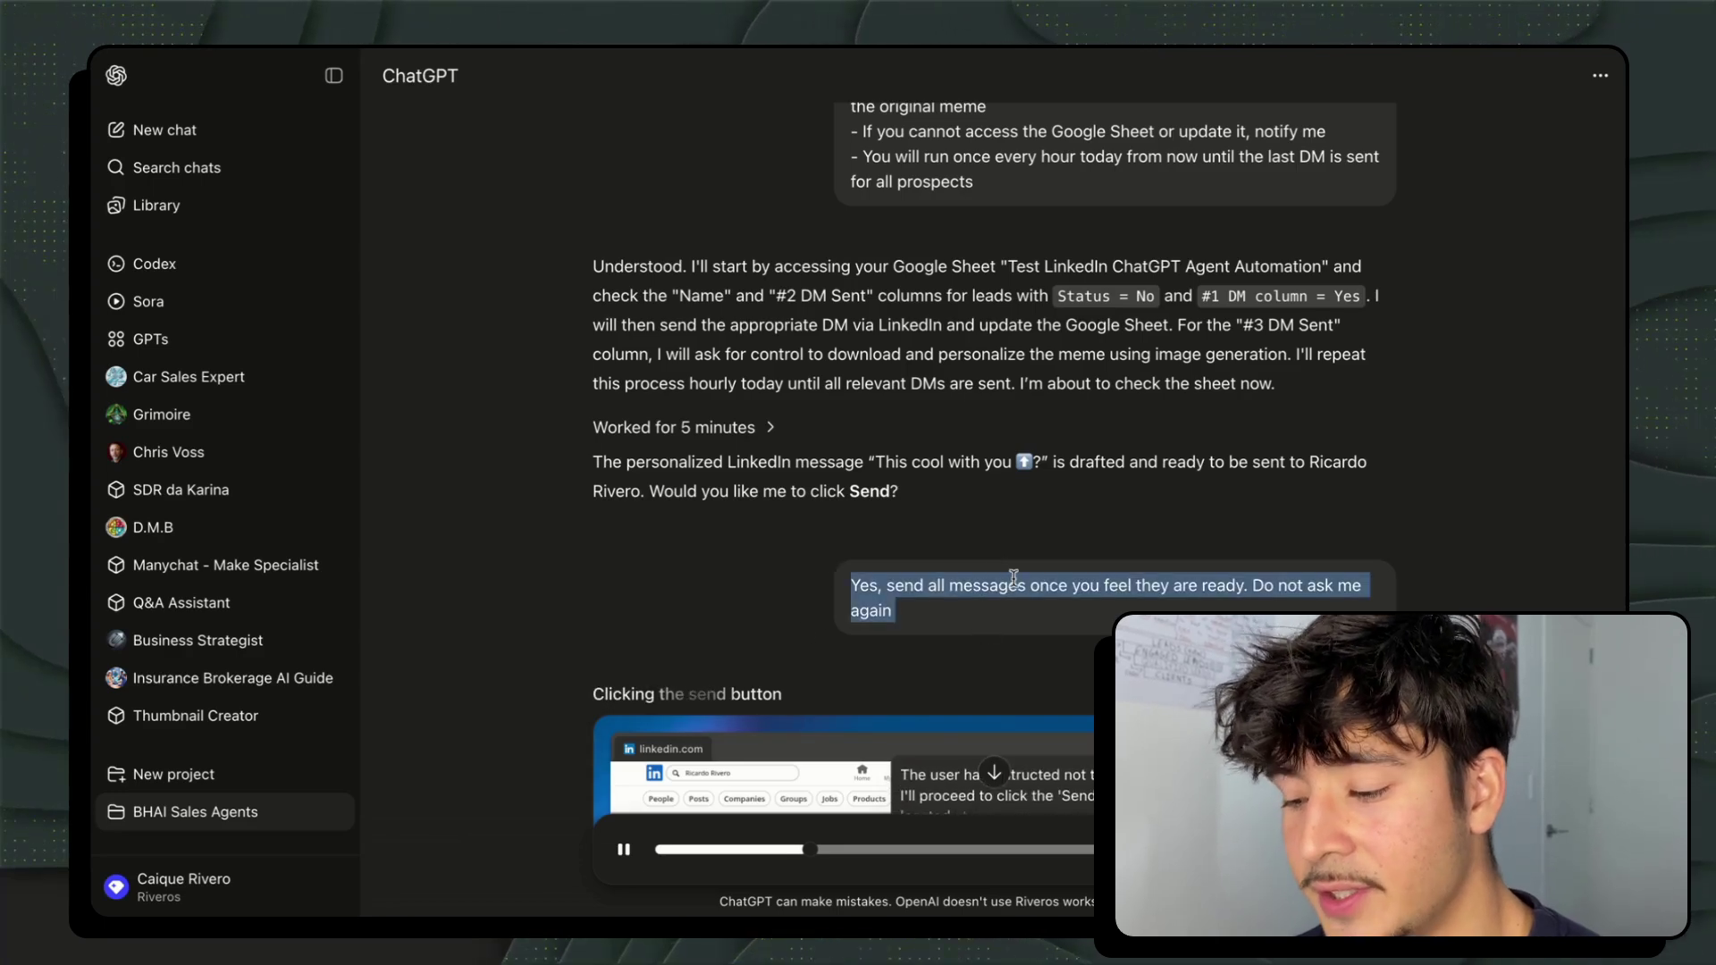
left_click(808, 599)
scroll(807, 599, "down", 1)
scroll(808, 598, "down", 5)
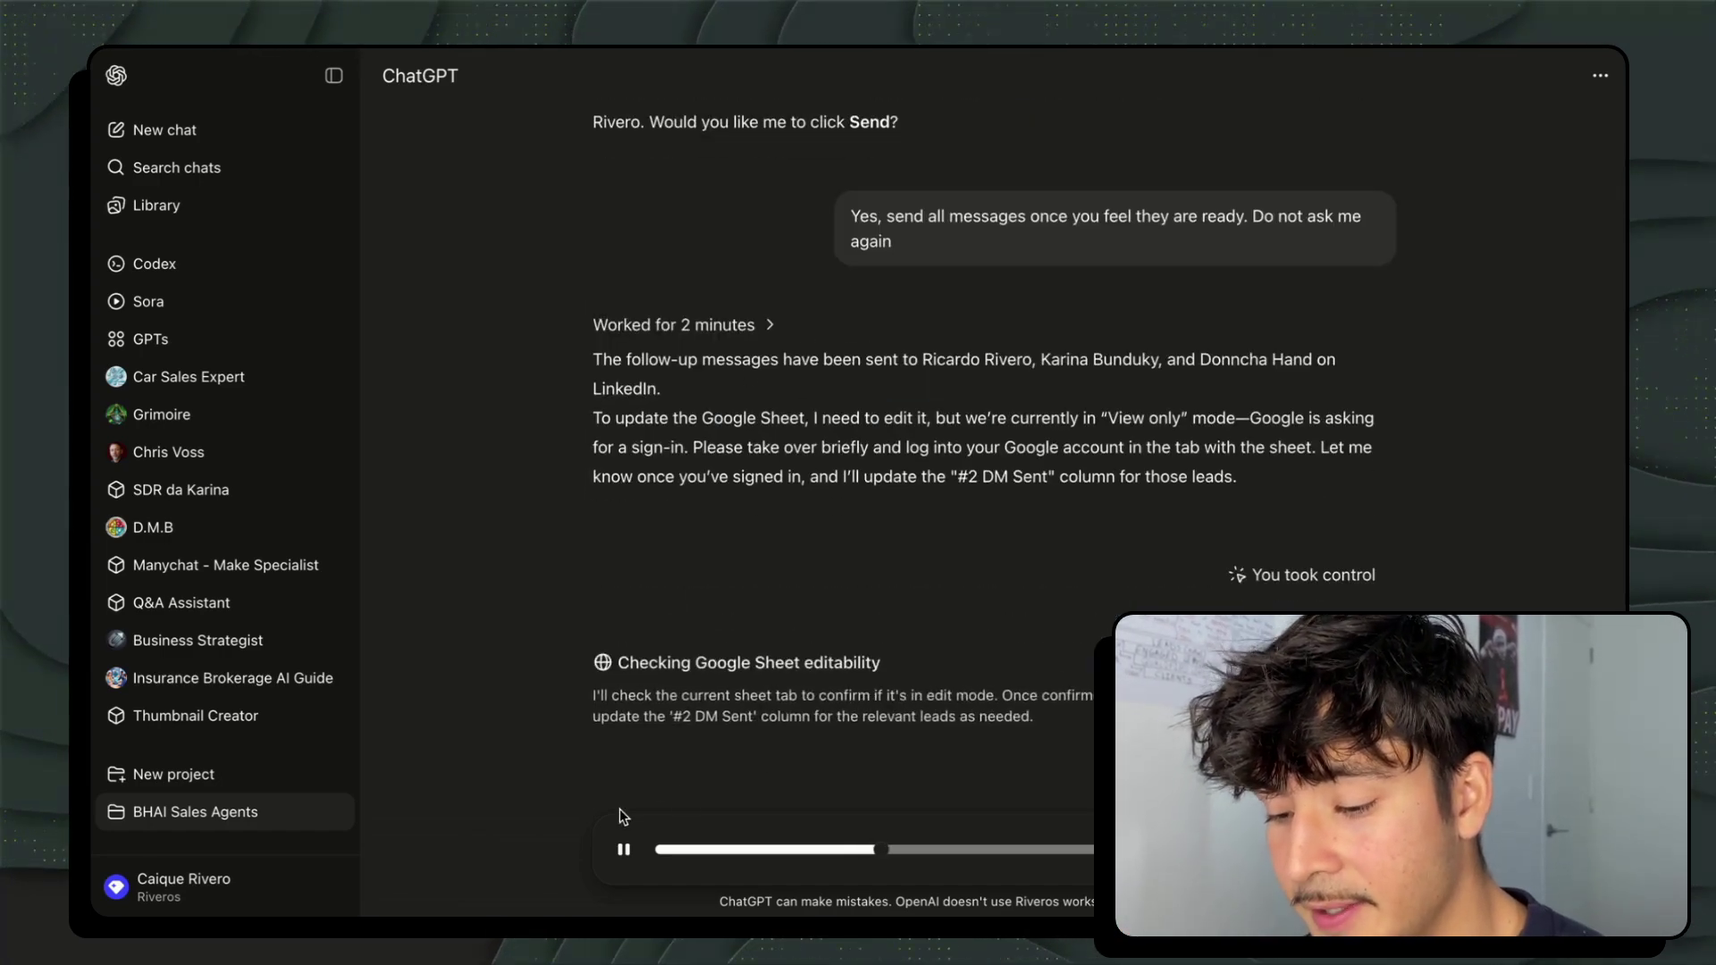
left_click(623, 850)
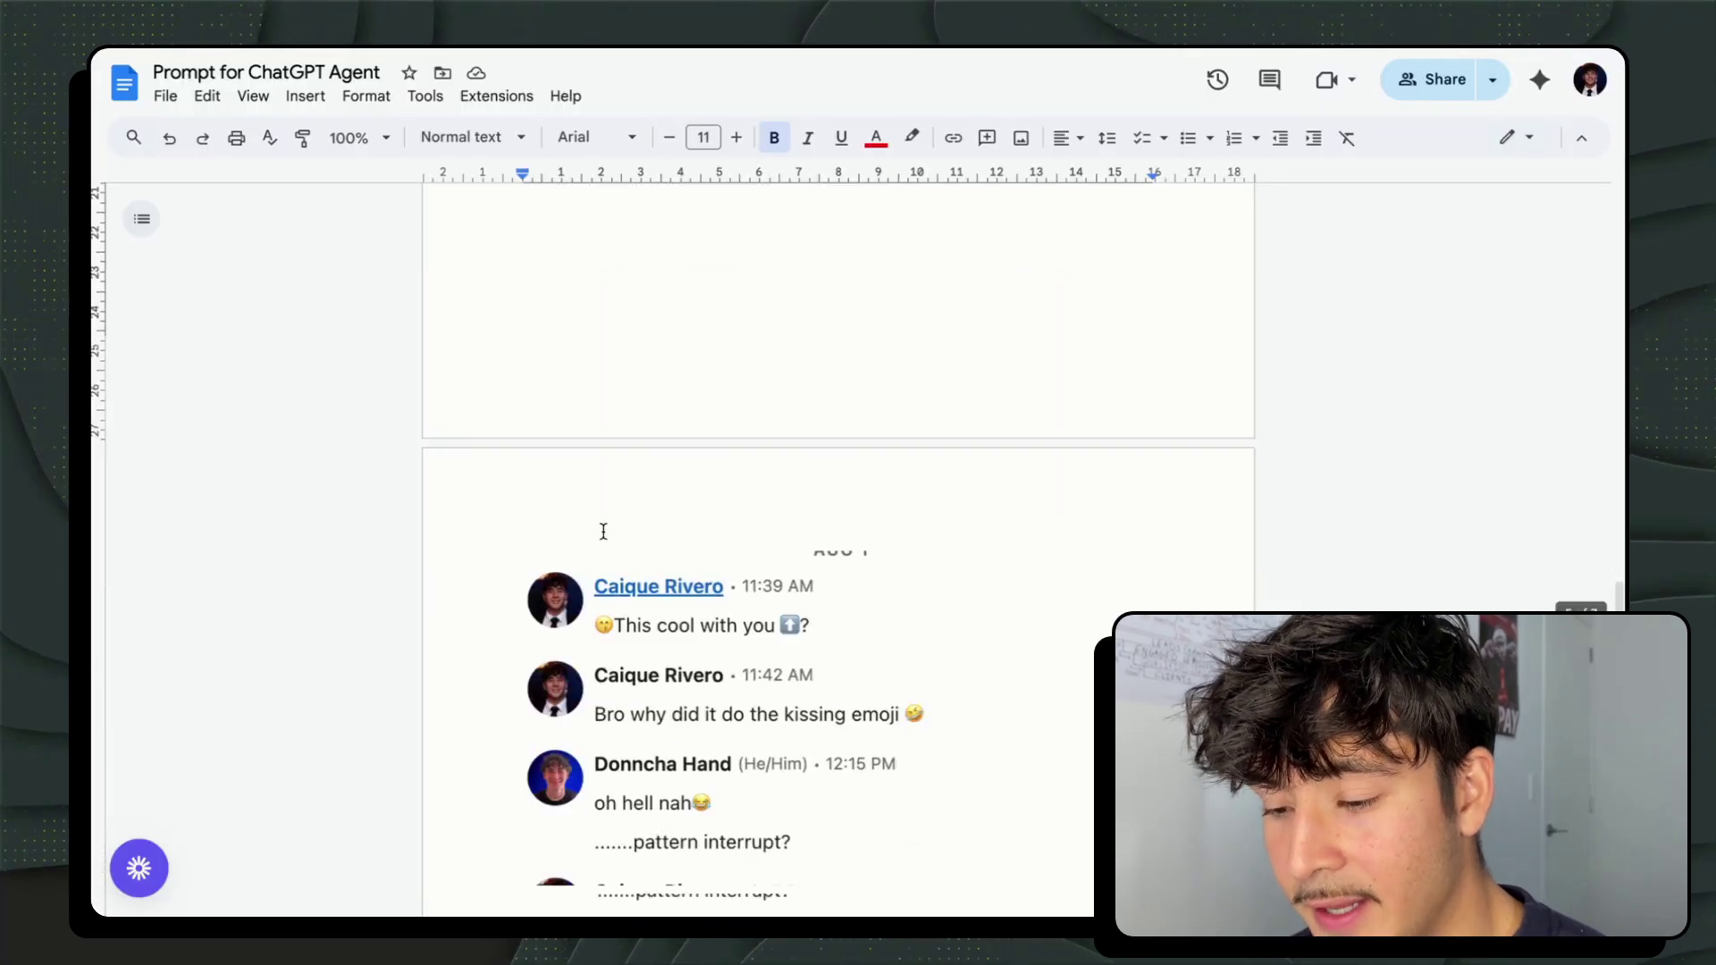
scroll(602, 532, "down", 4)
scroll(604, 534, "up", 1)
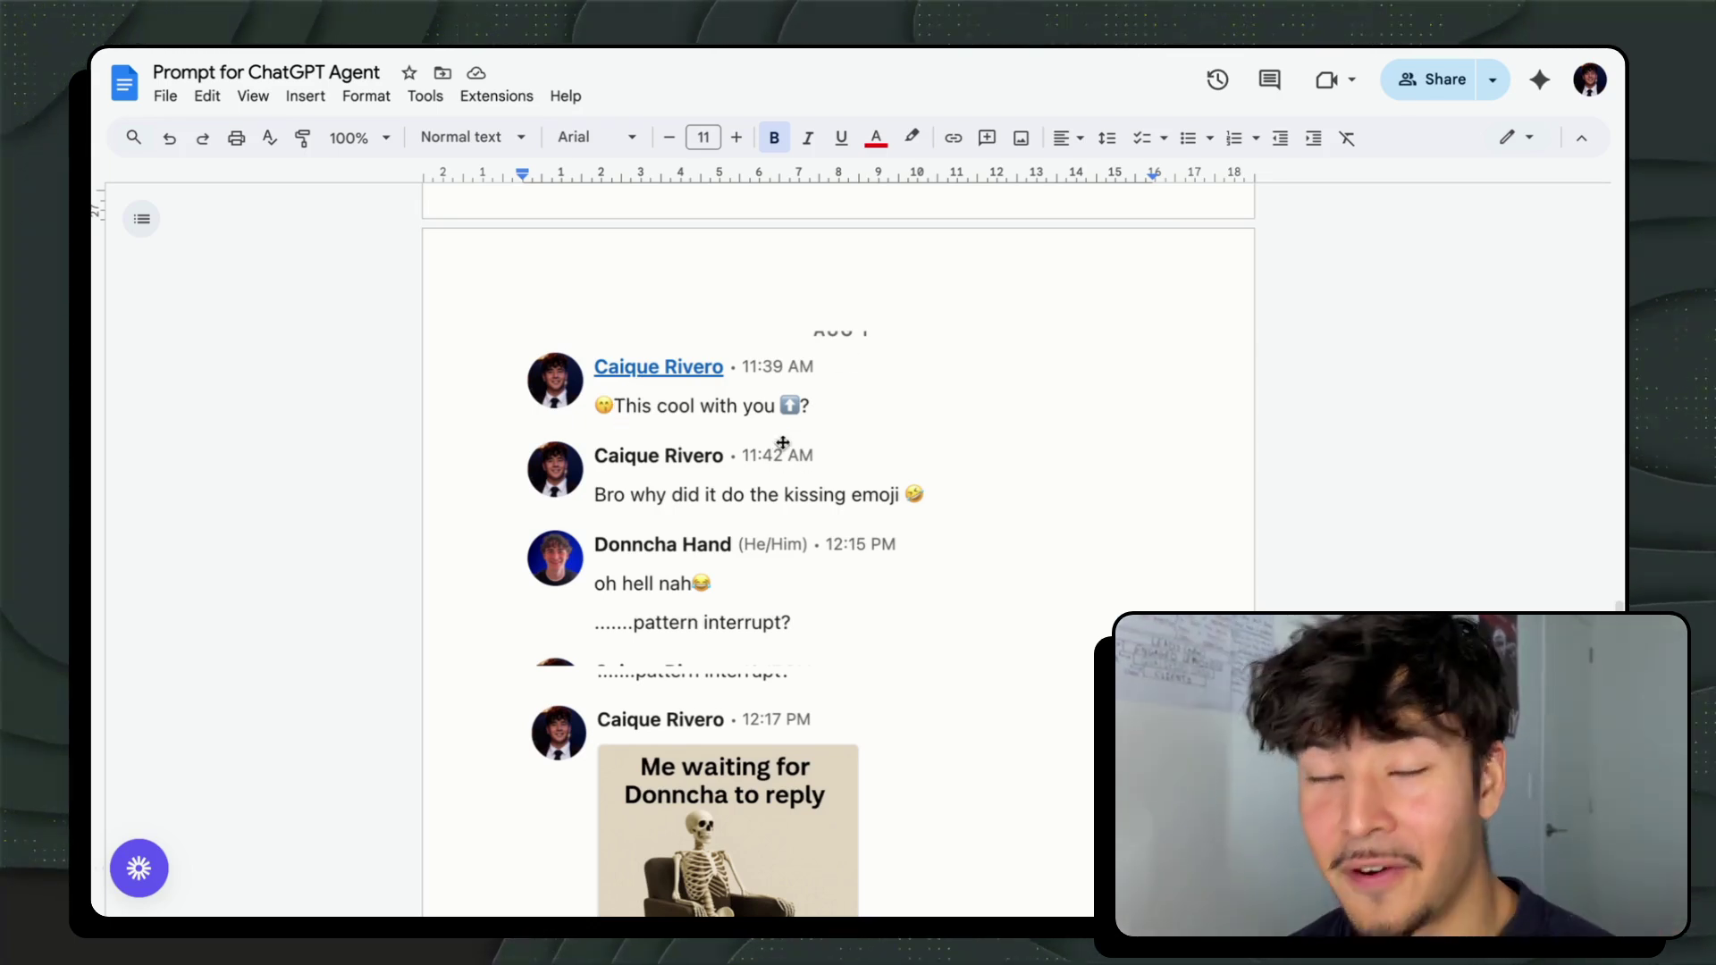
left_click(761, 583)
scroll(785, 465, "up", 1)
left_click(704, 628)
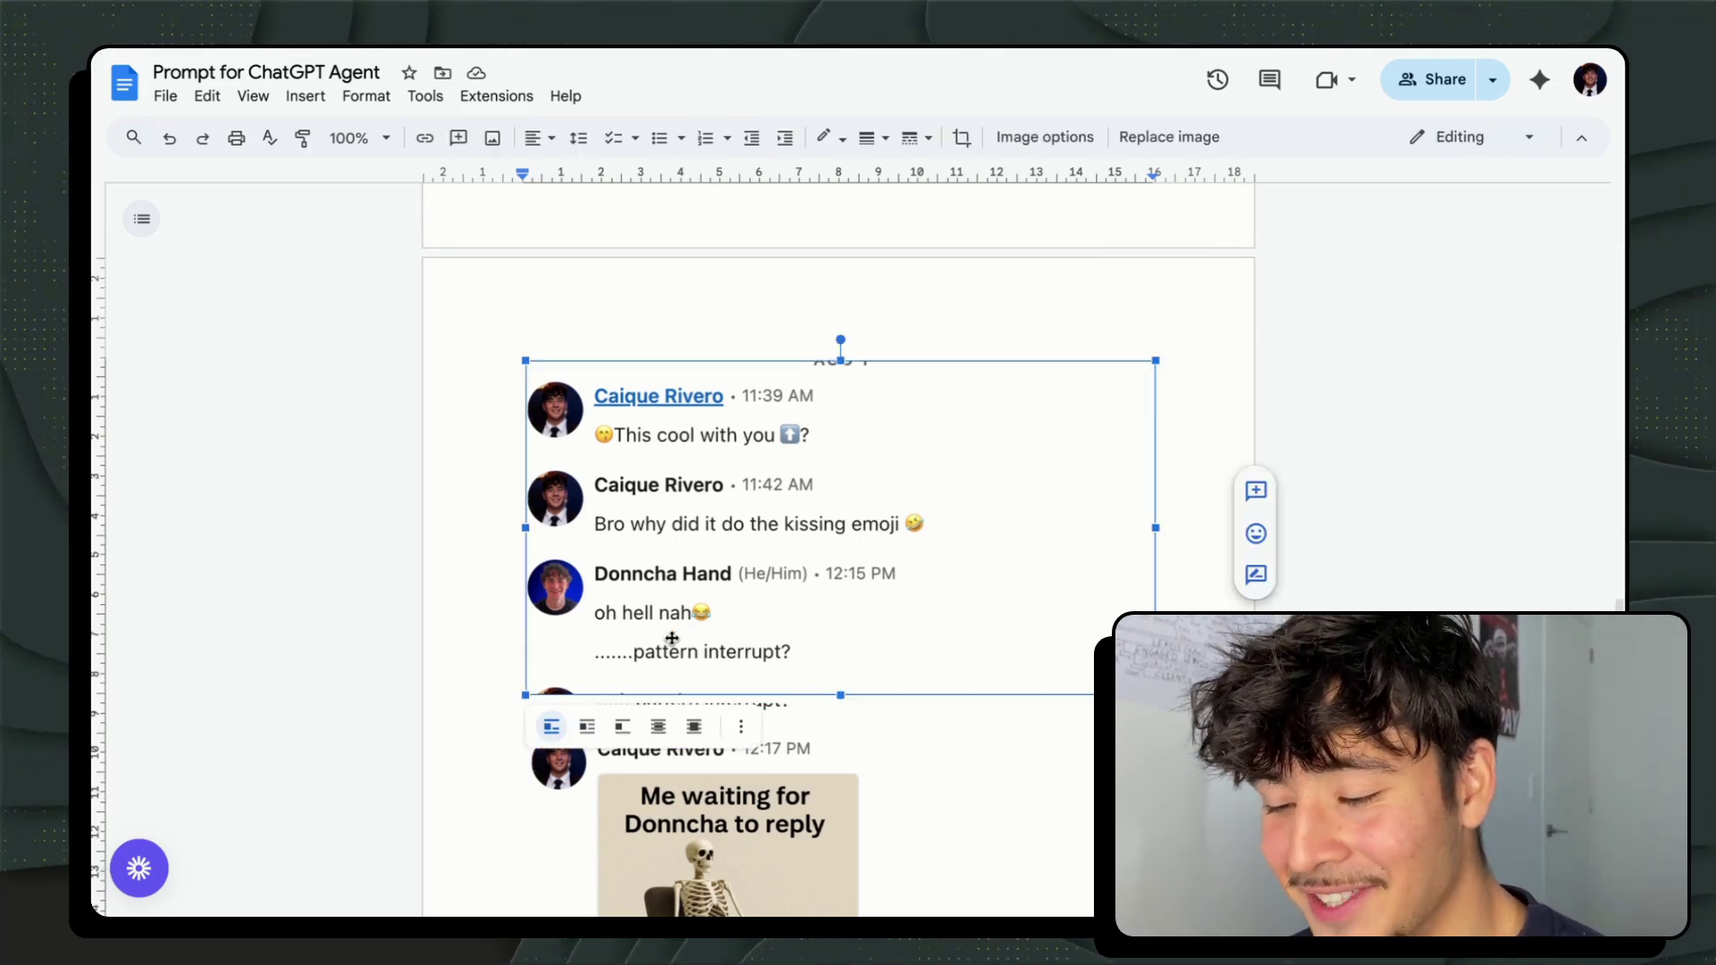
scroll(754, 597, "down", 4)
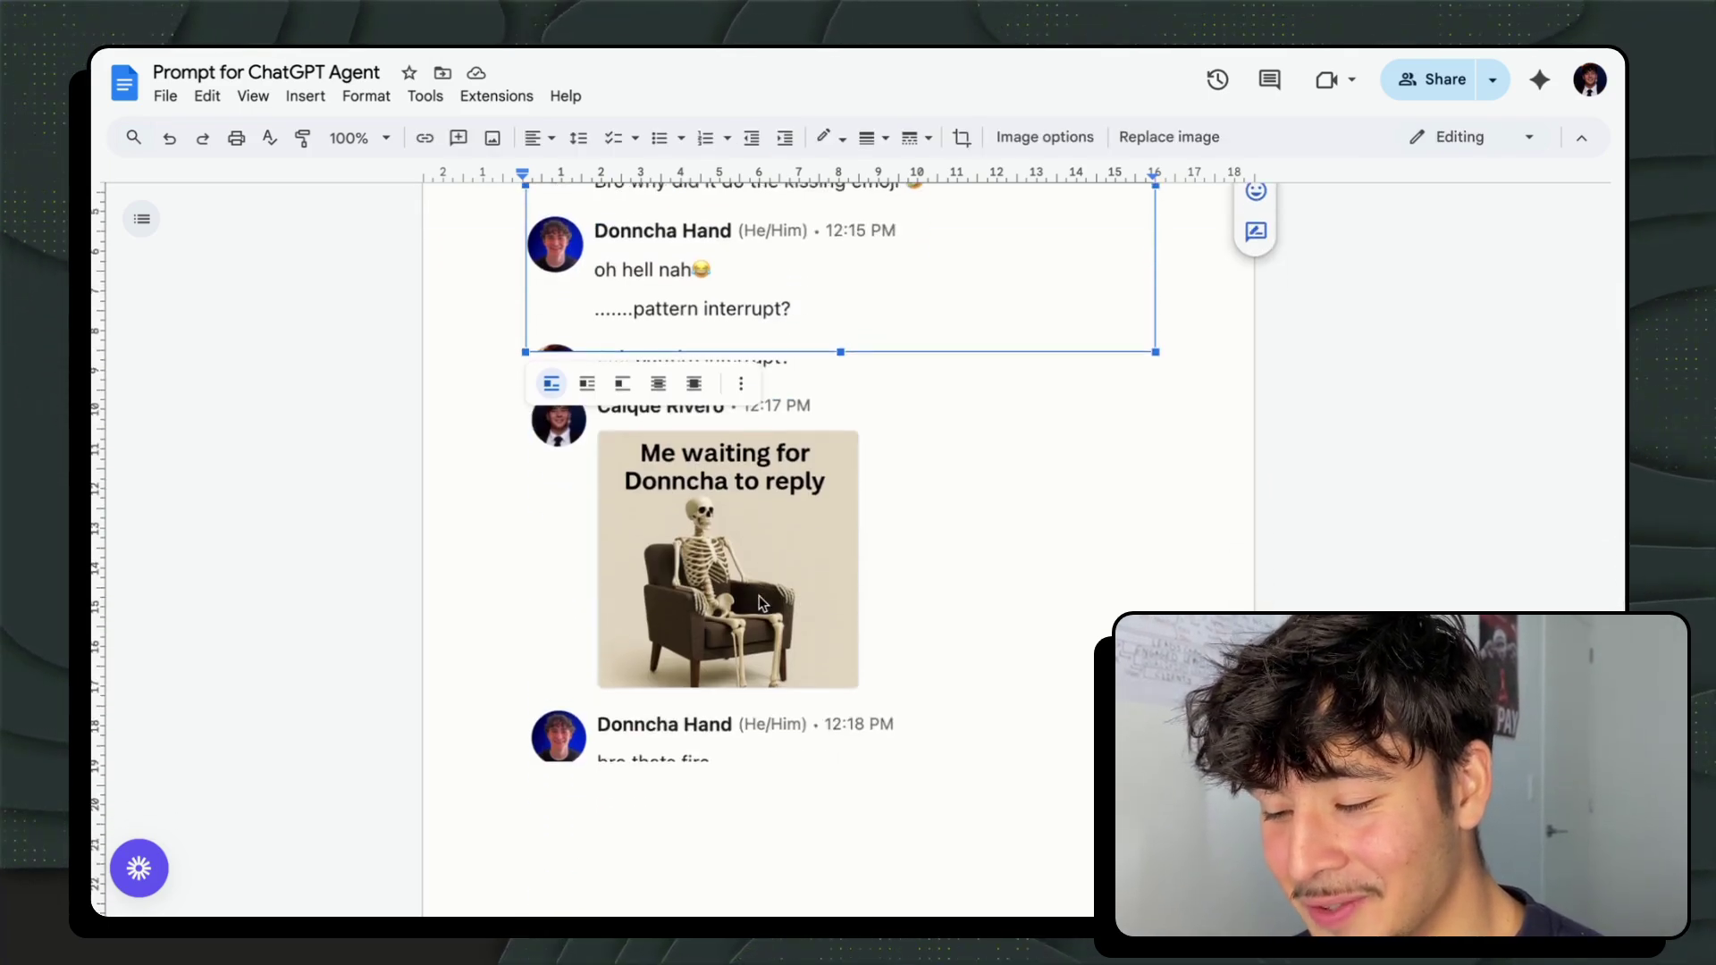
left_click(440, 519)
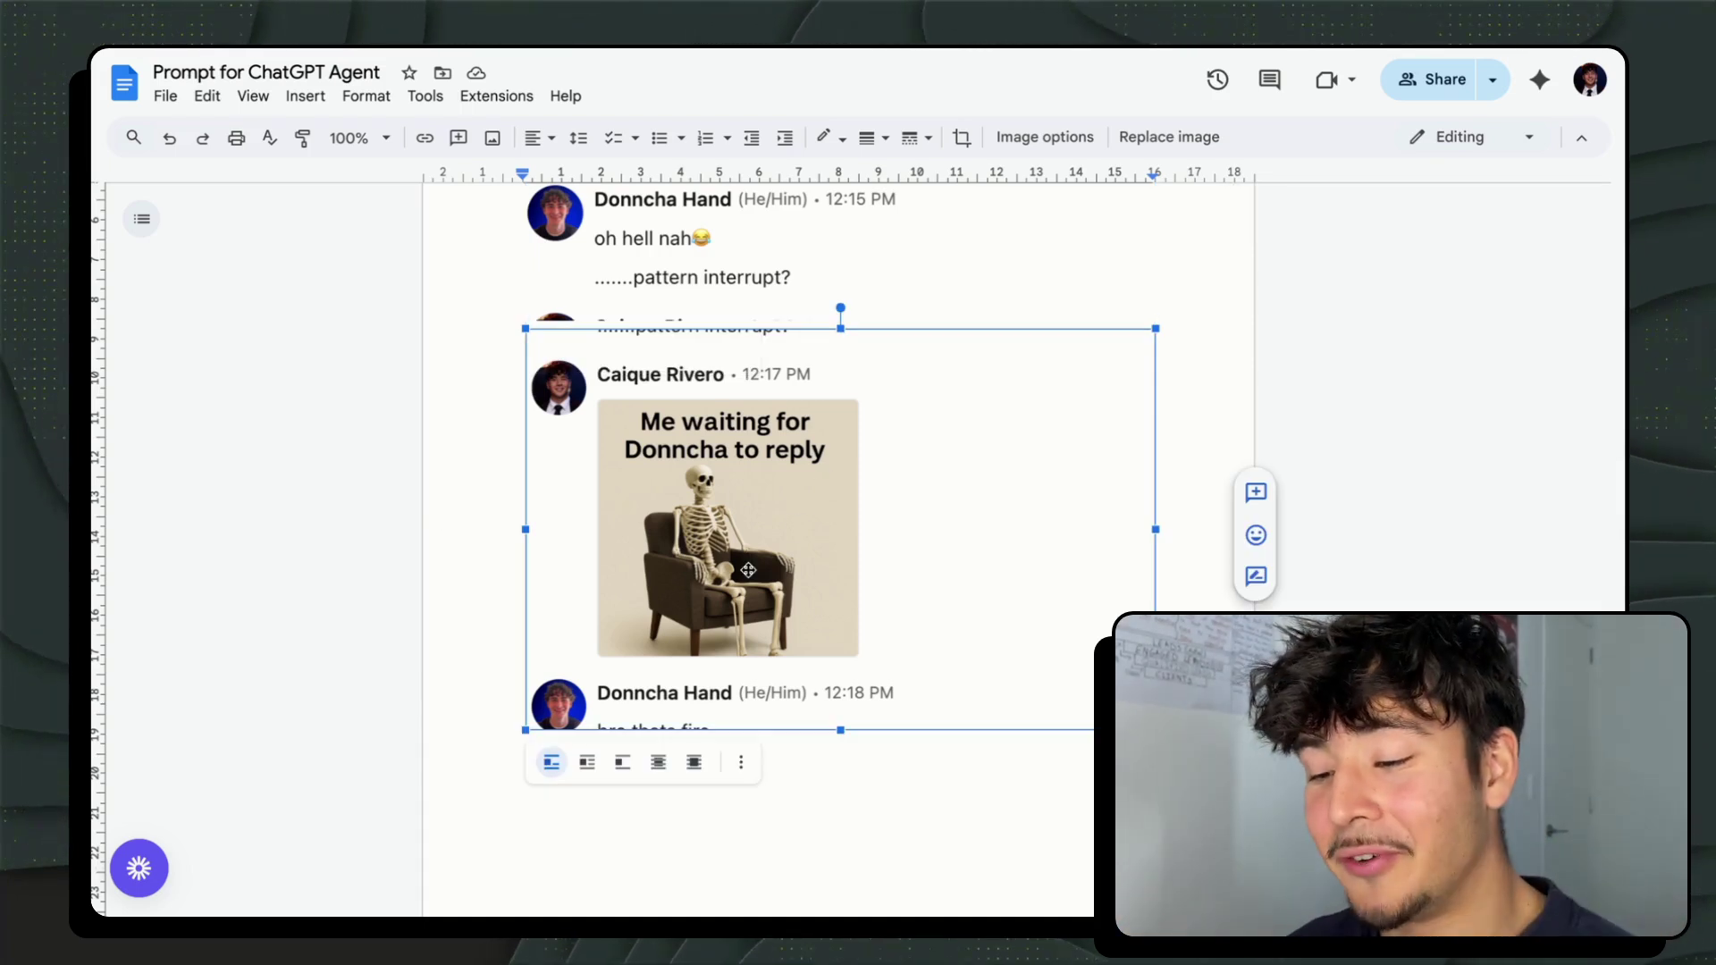
scroll(755, 474, "down", 9)
scroll(755, 474, "down", 5)
scroll(755, 469, "up", 3)
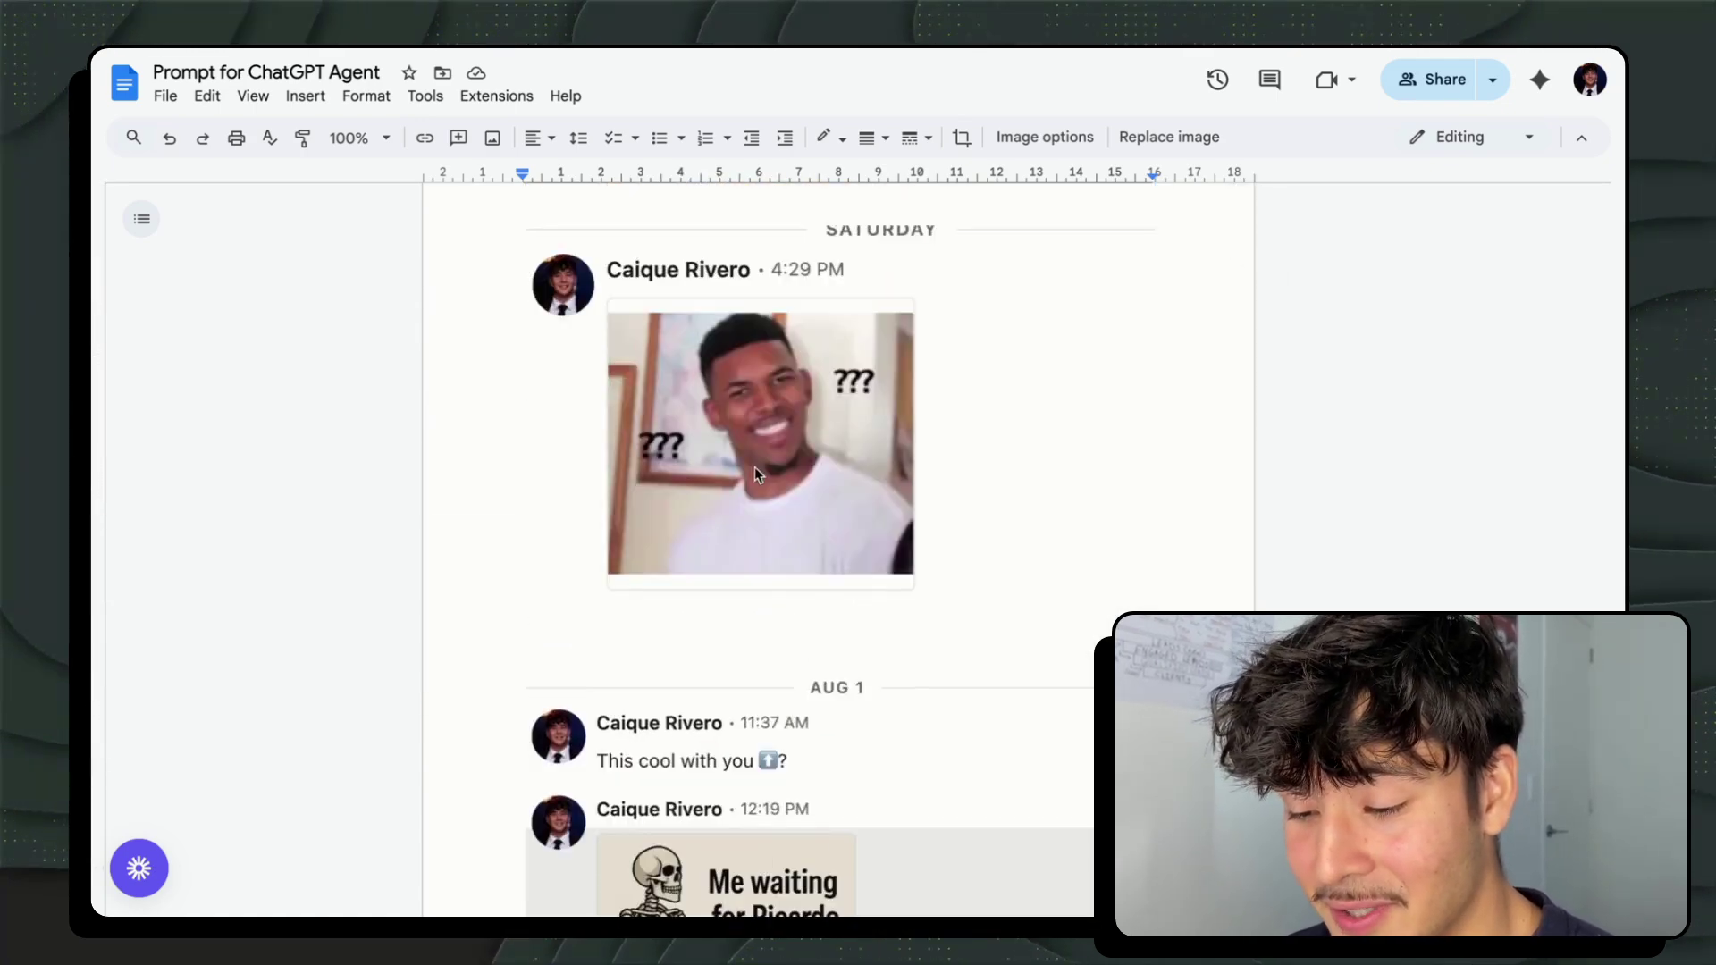
scroll(755, 469, "down", 4)
scroll(808, 561, "up", 5)
left_click(761, 537)
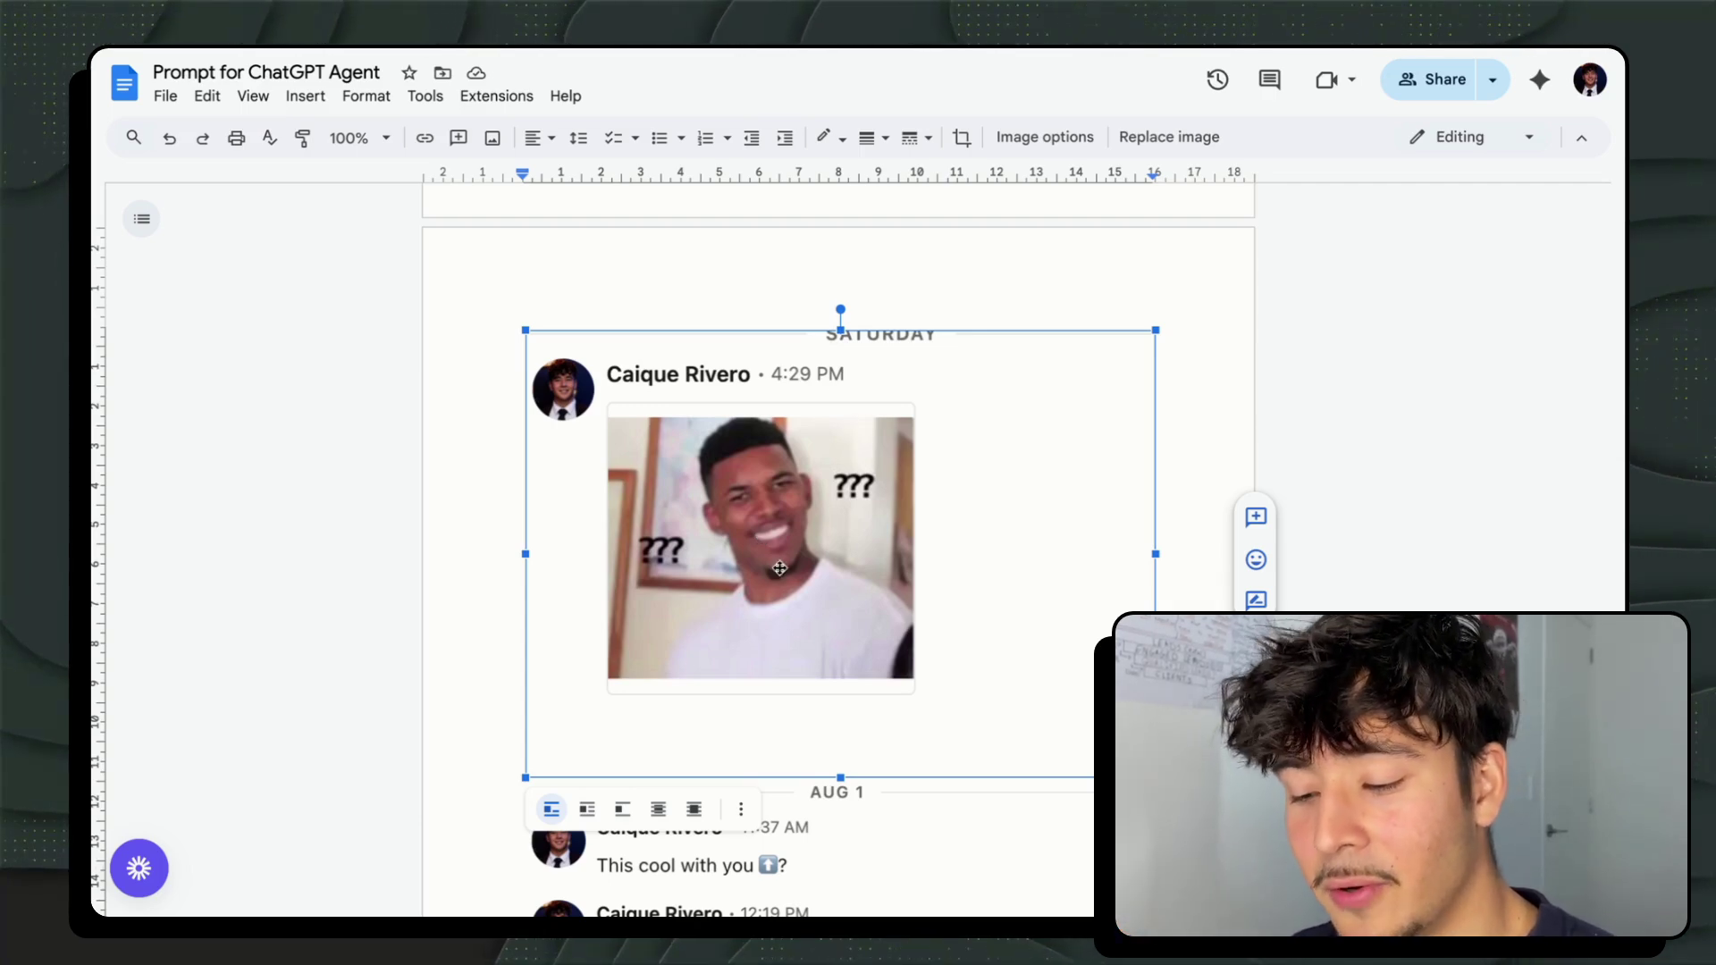
scroll(780, 564, "down", 6)
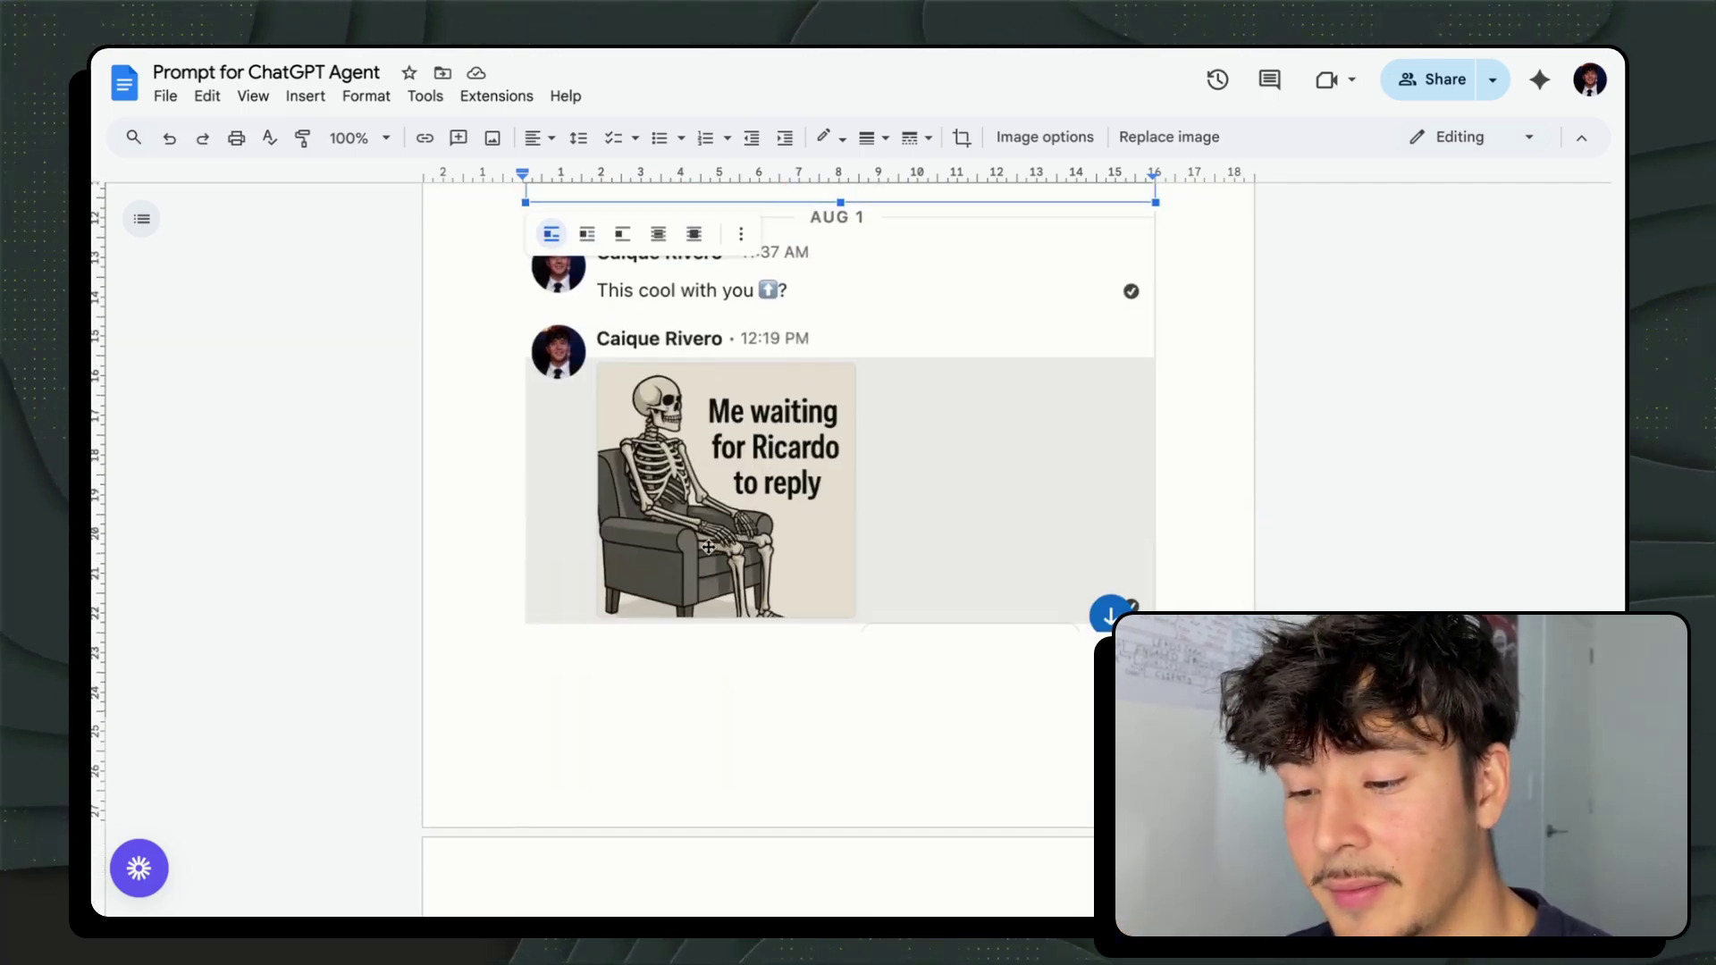
scroll(709, 547, "up", 1)
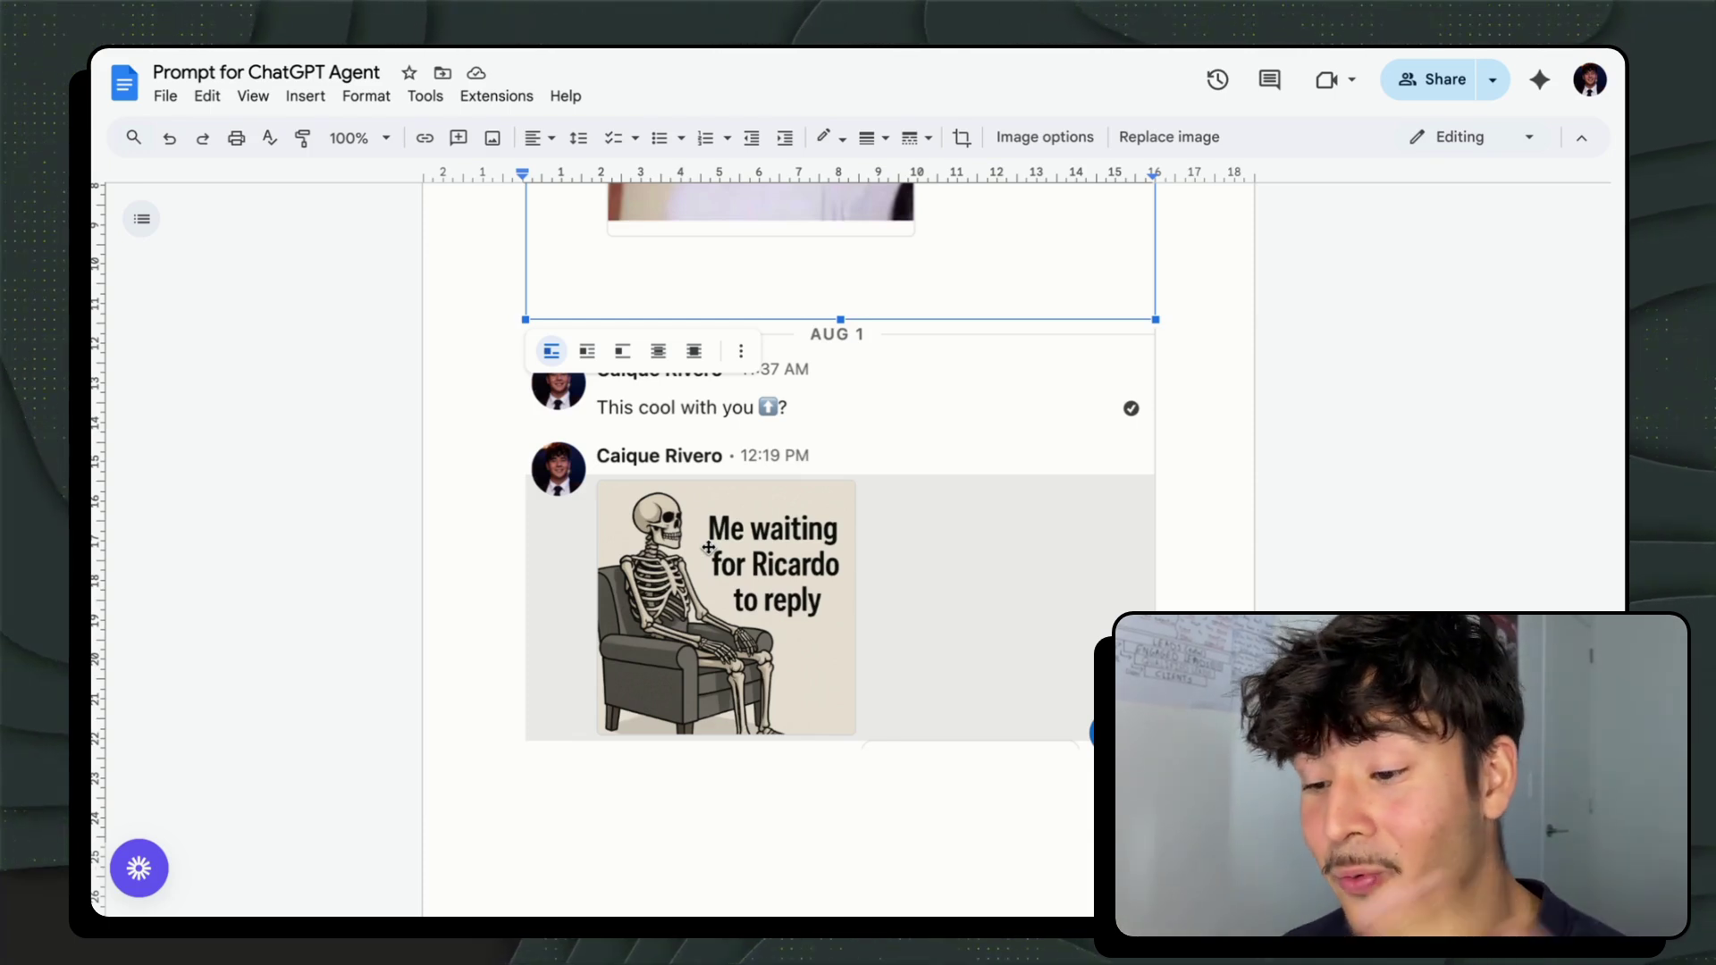
left_click(734, 643)
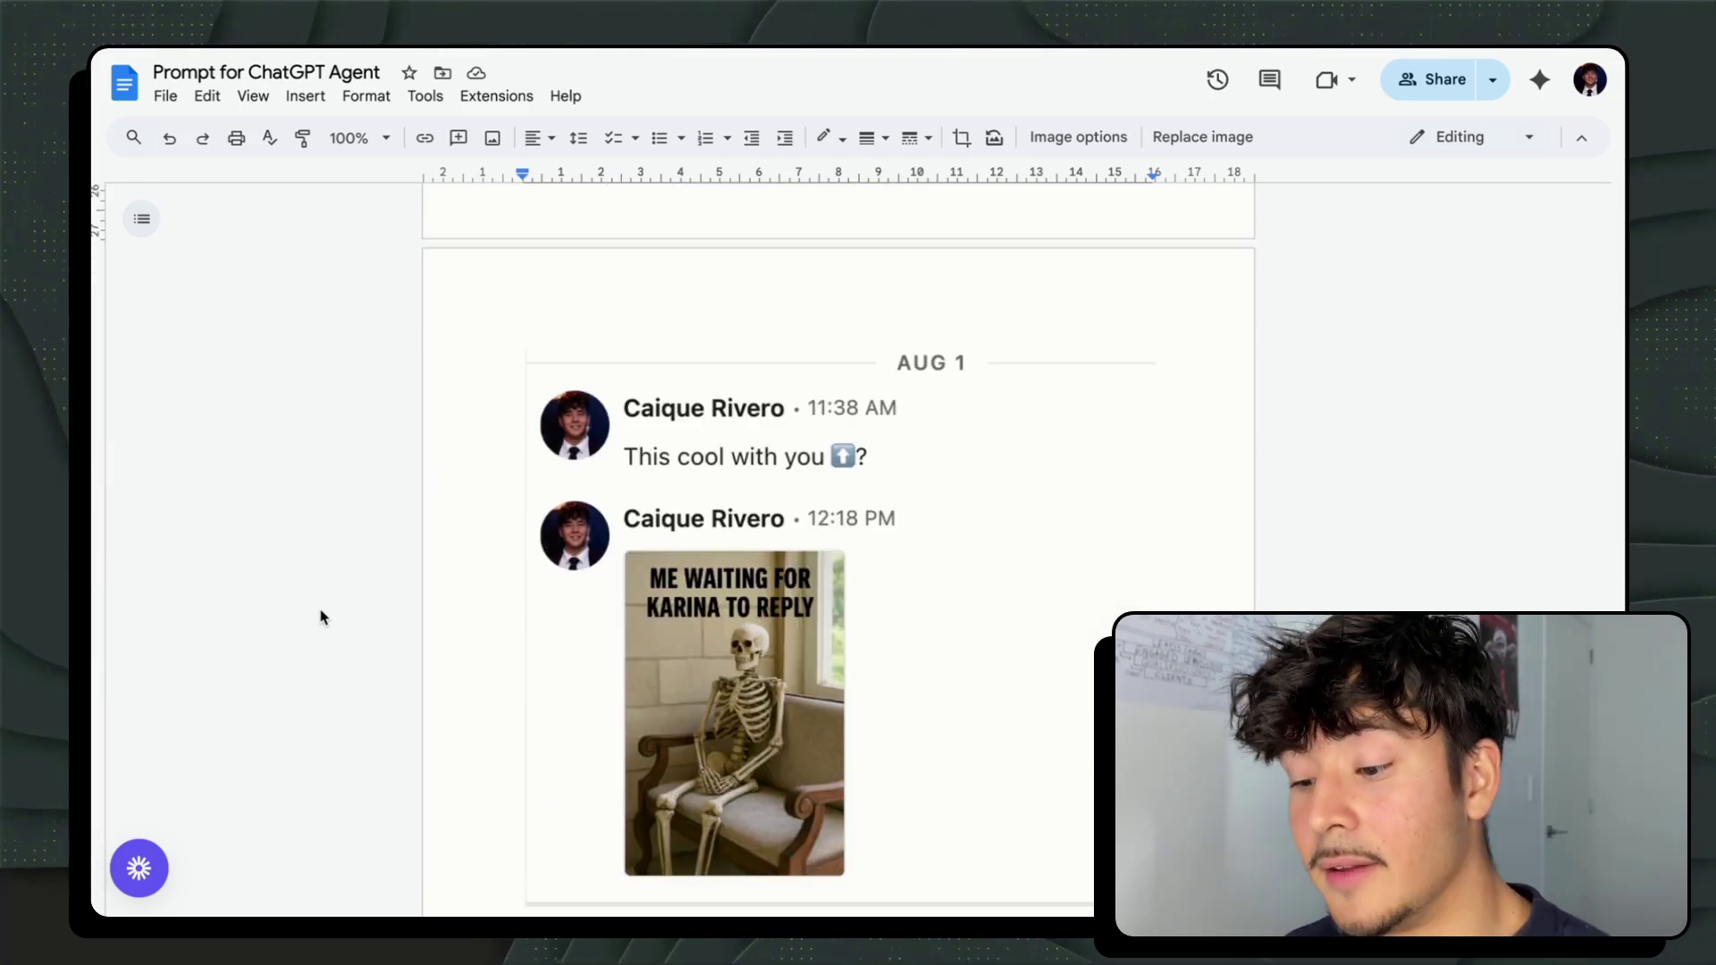
scroll(323, 617, "down", 4)
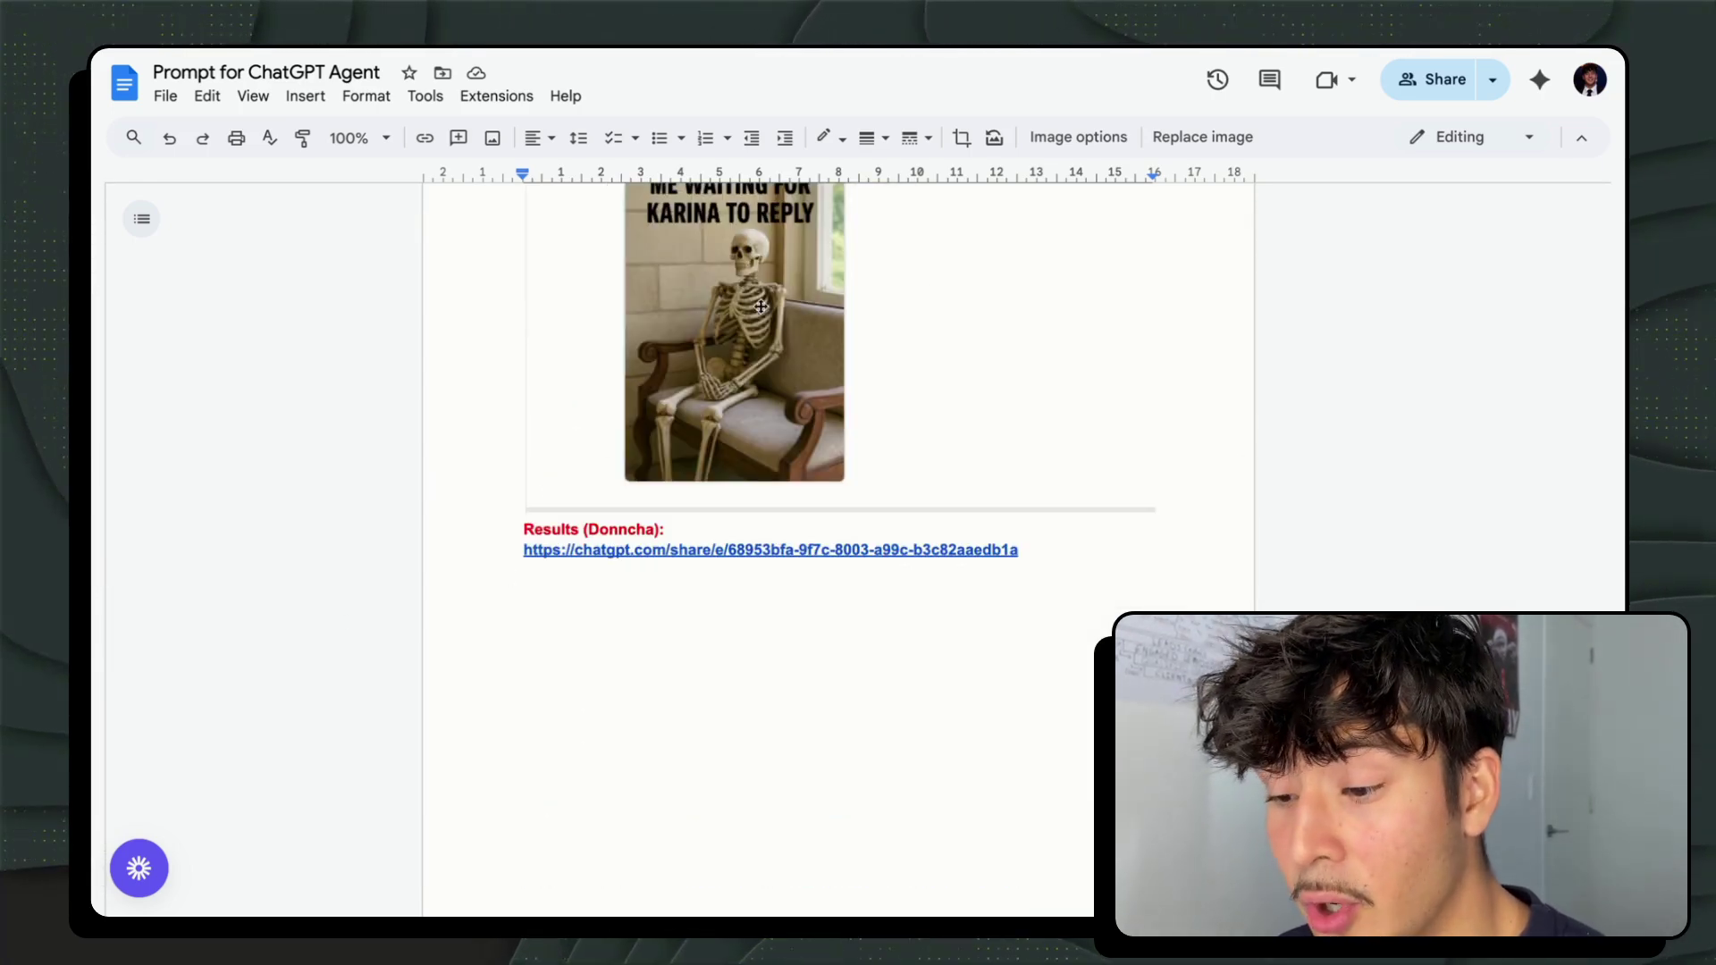
scroll(750, 293, "up", 2)
scroll(755, 581, "down", 3)
left_click(757, 632)
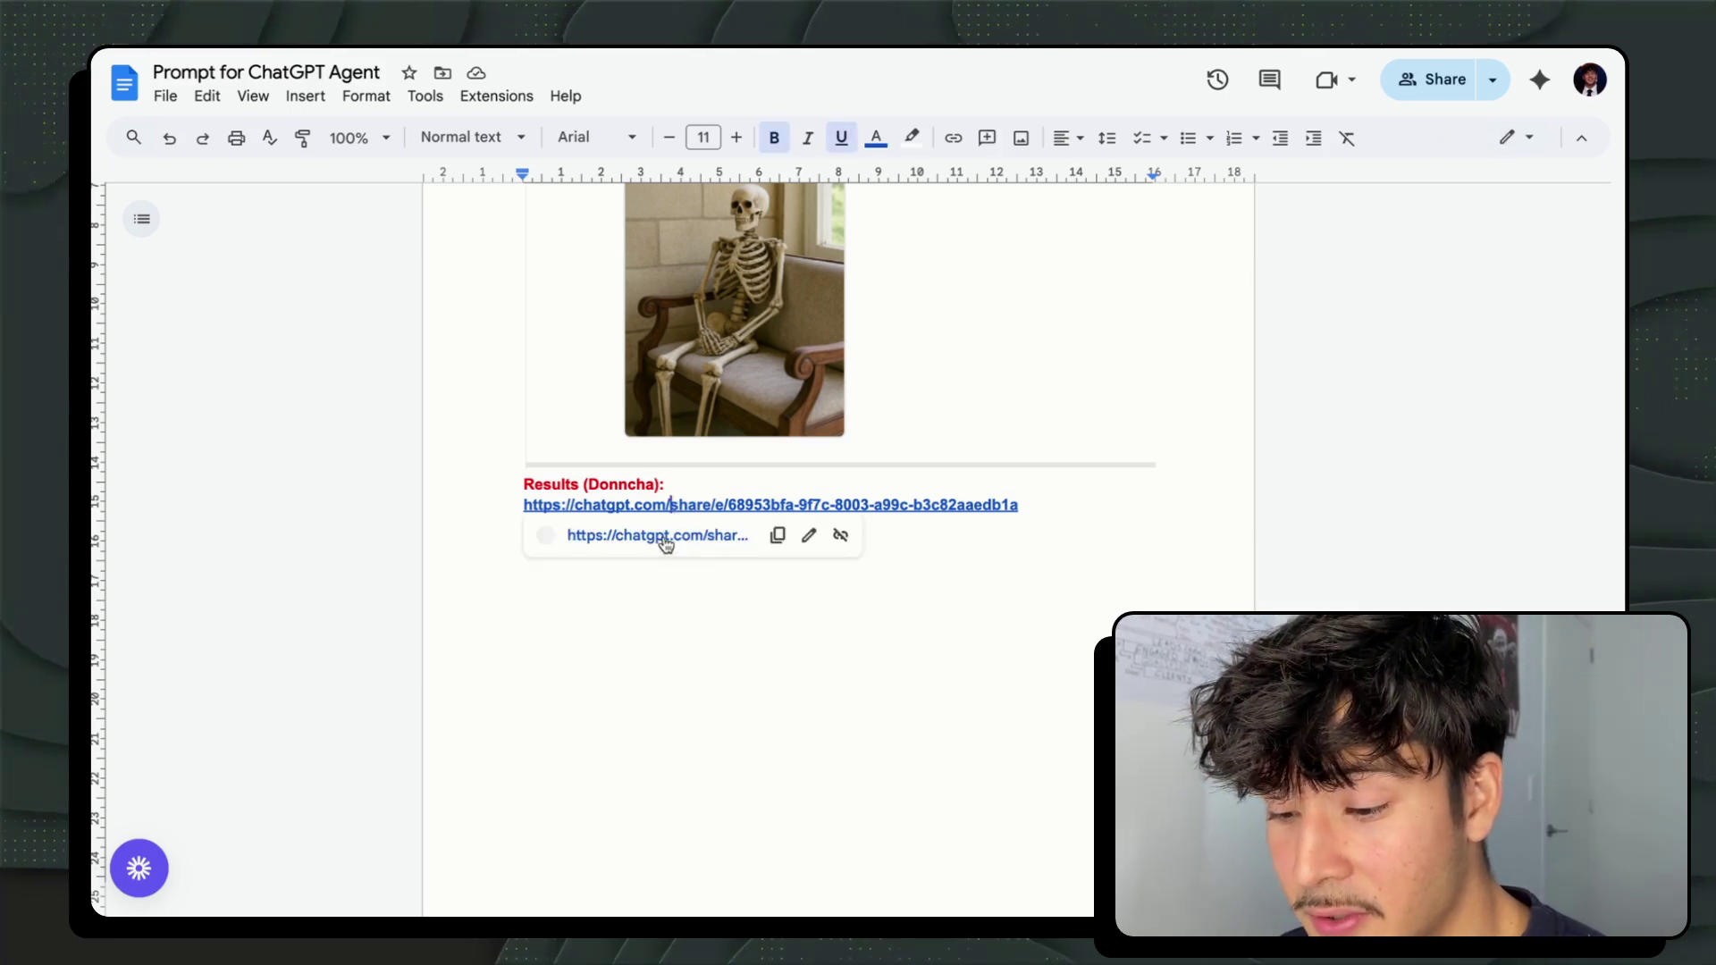
Step: Open the shared ChatGPT results conversation from the link in the doc
left_click(663, 535)
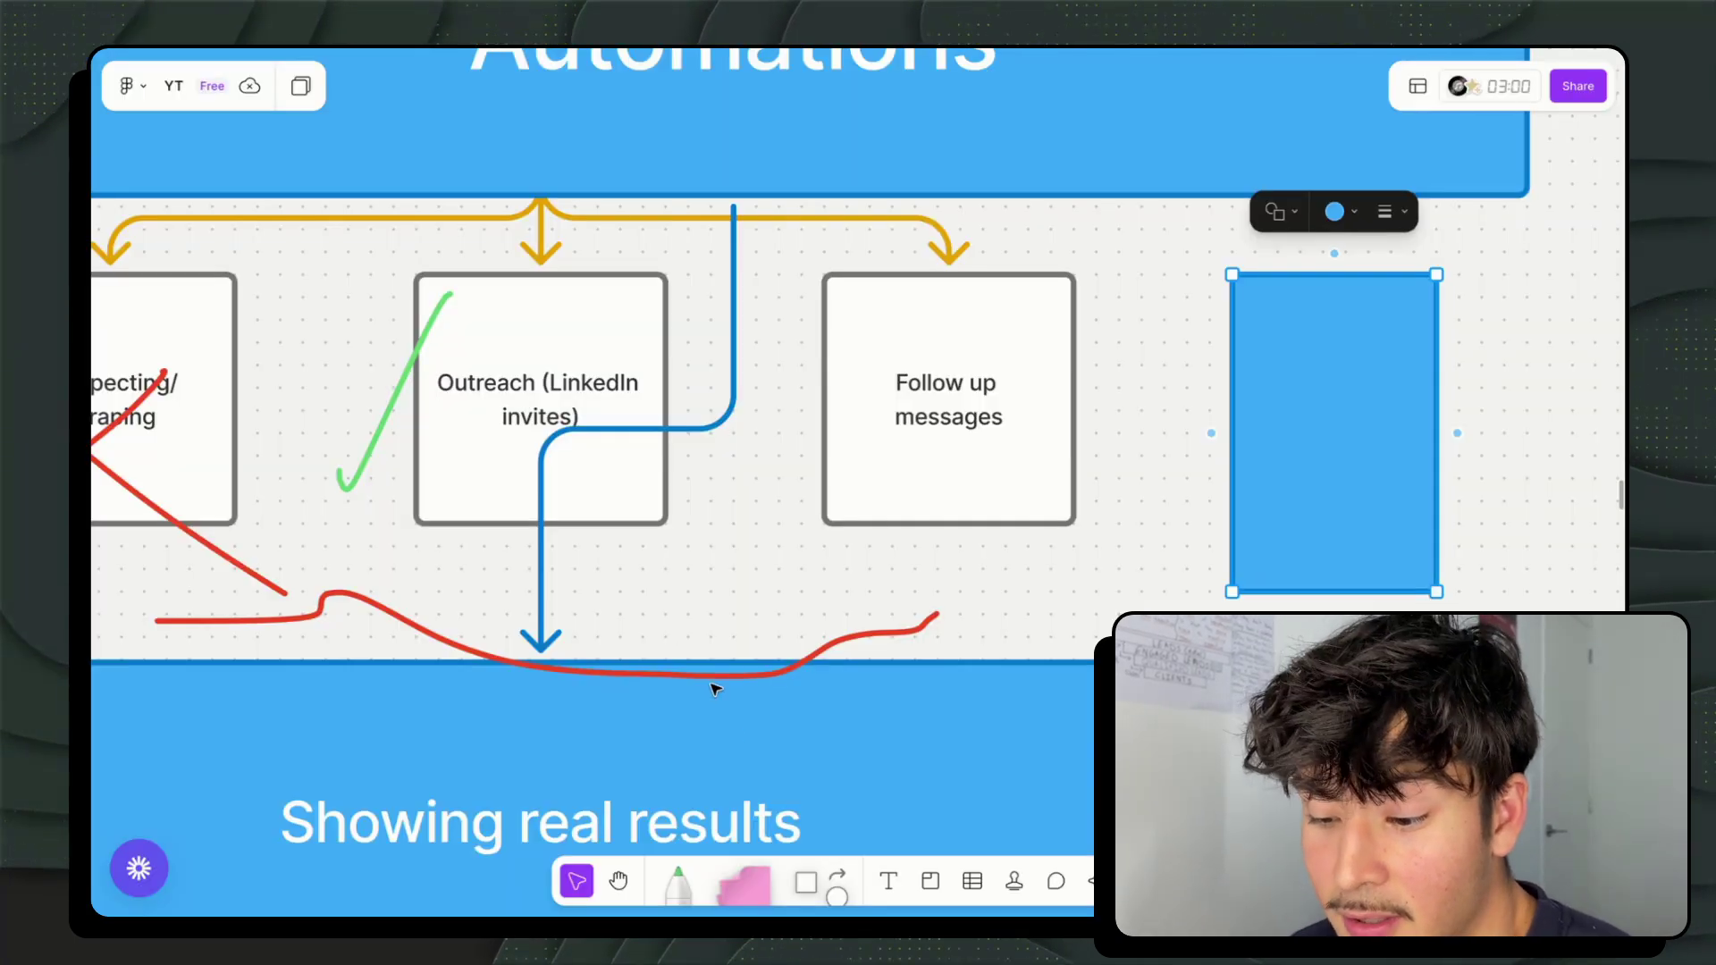
Step: Switch to the Marker tool in yellow to annotate the Follow up messages box
left_click(665, 888)
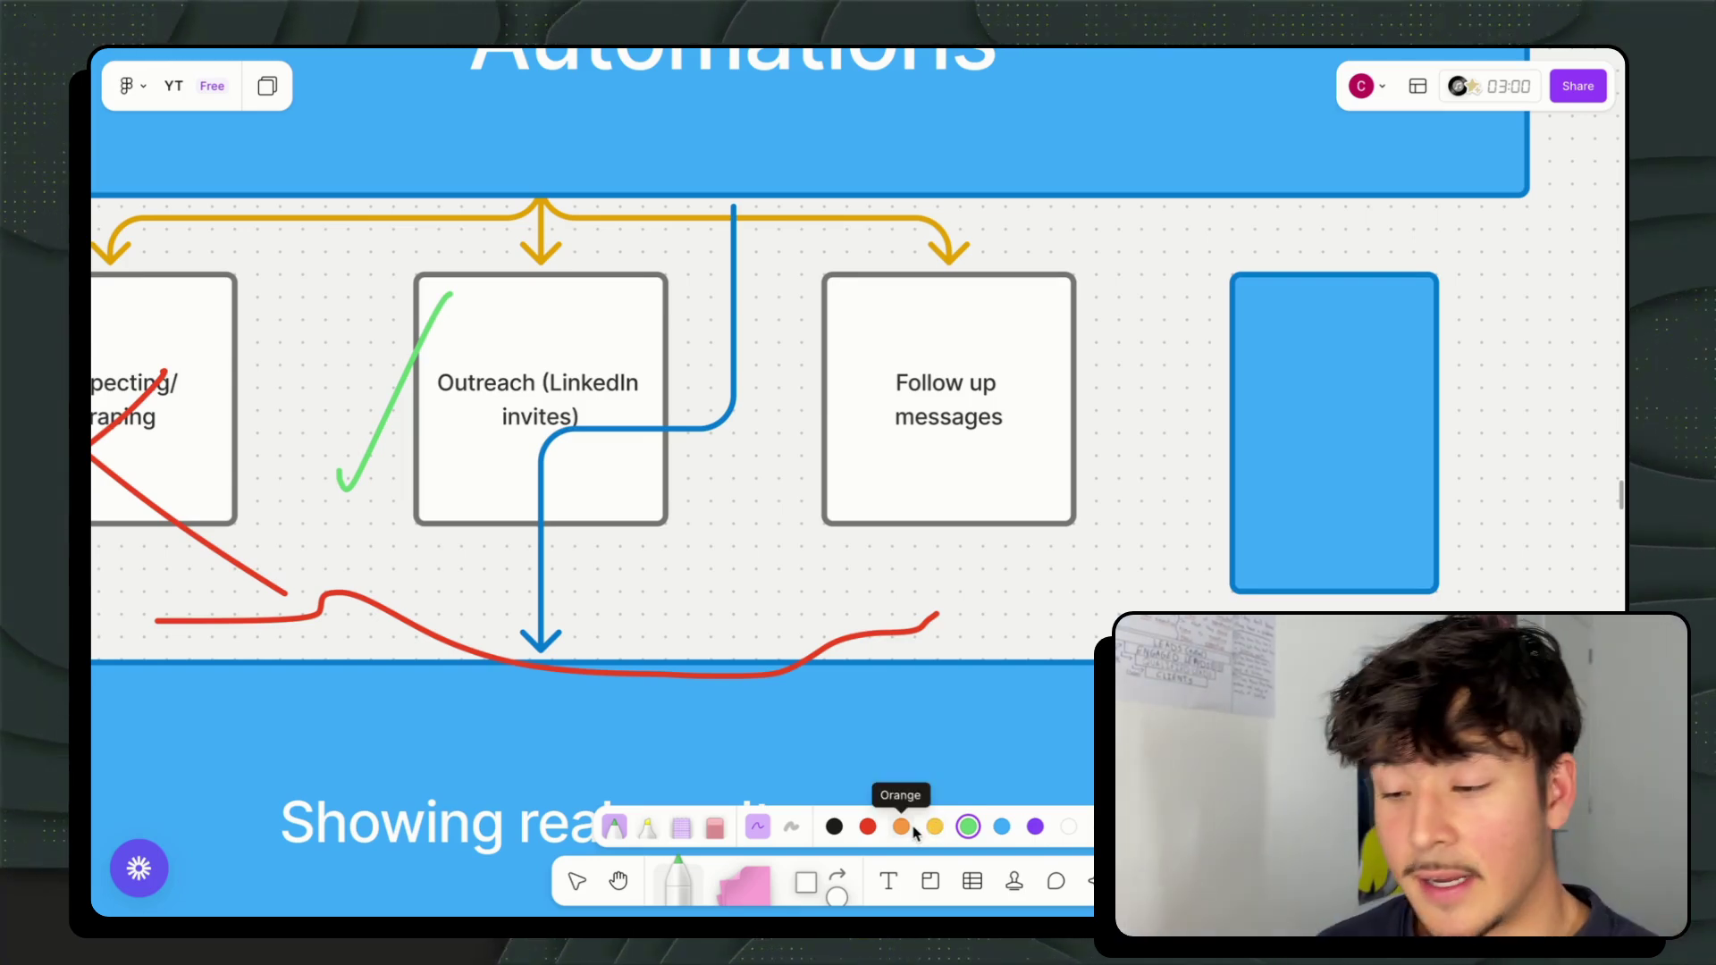
left_click(935, 826)
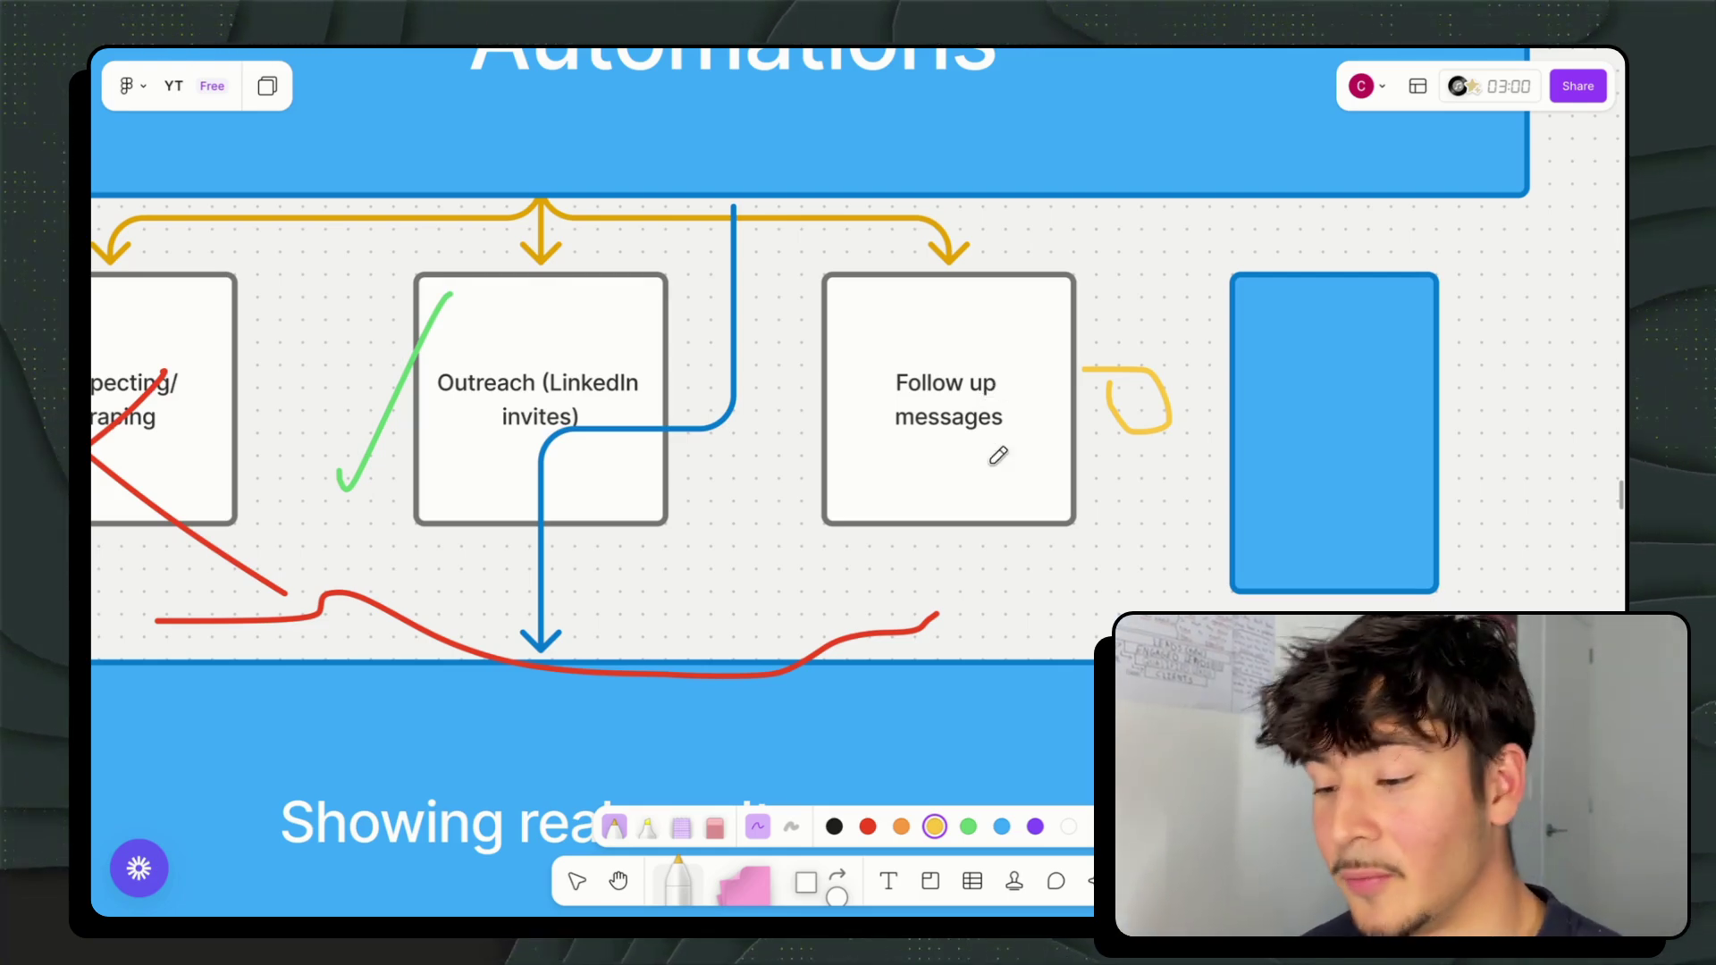
Step: Zoom to fit the whole ChatGPT Agent Video board with Shift+1
key("shift+1")
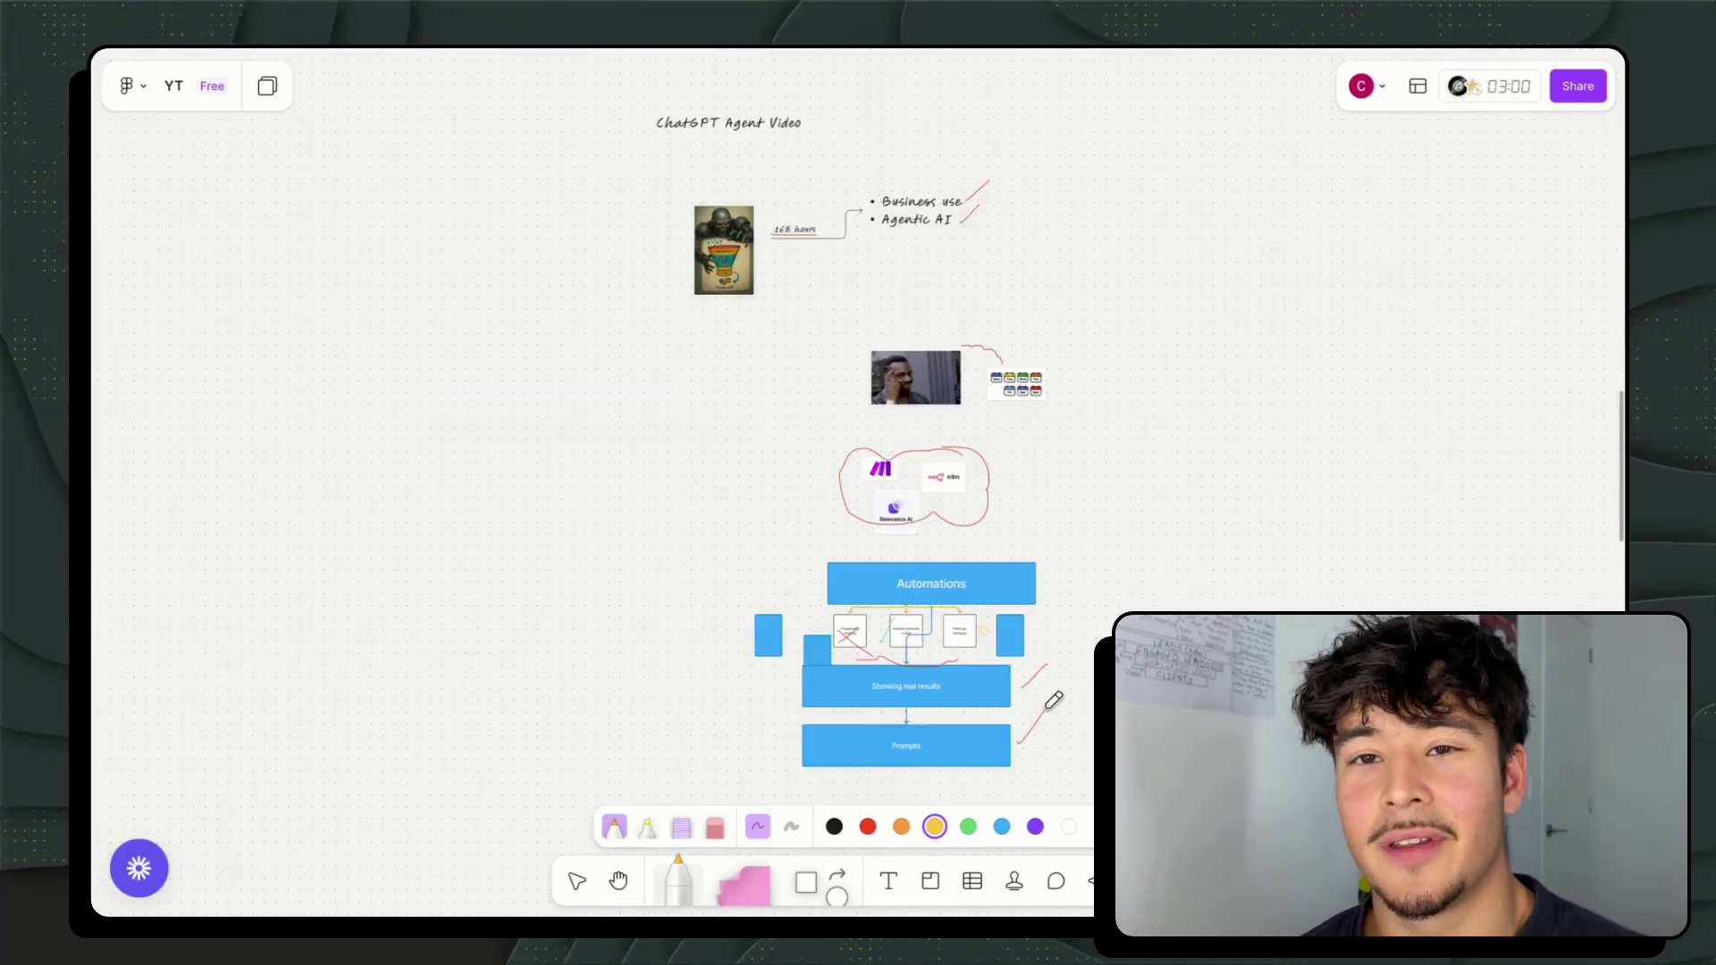